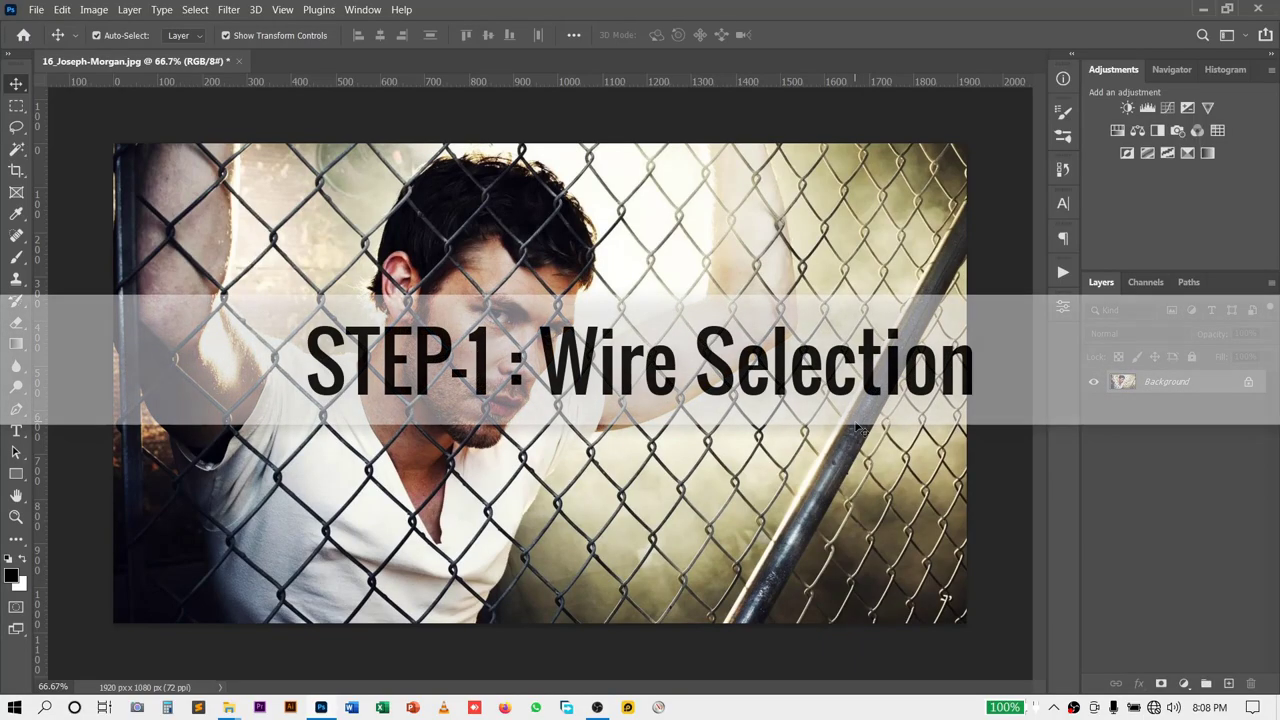
Step: Add empty Layer 1 above the Background fence photo from the Layers panel
click(1228, 683)
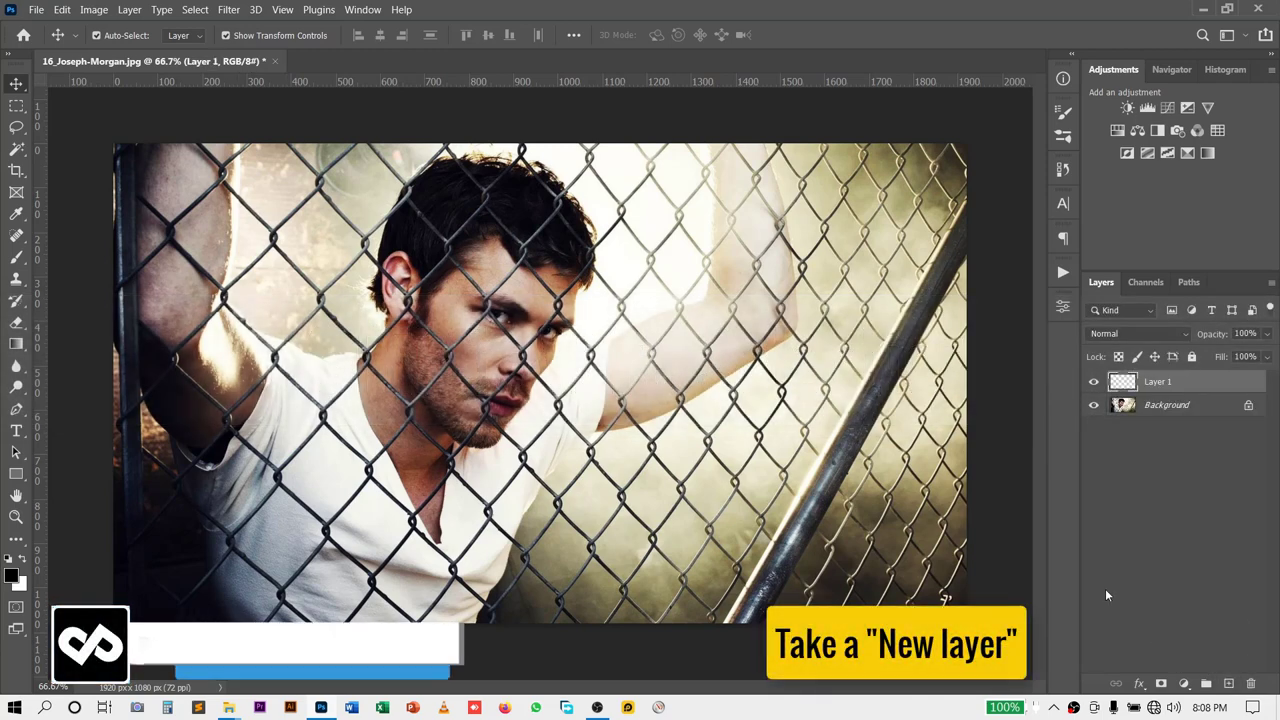
Step: Choose the Hard Round brush preset at 100% hardness, shrunk to 14 px
key(b)
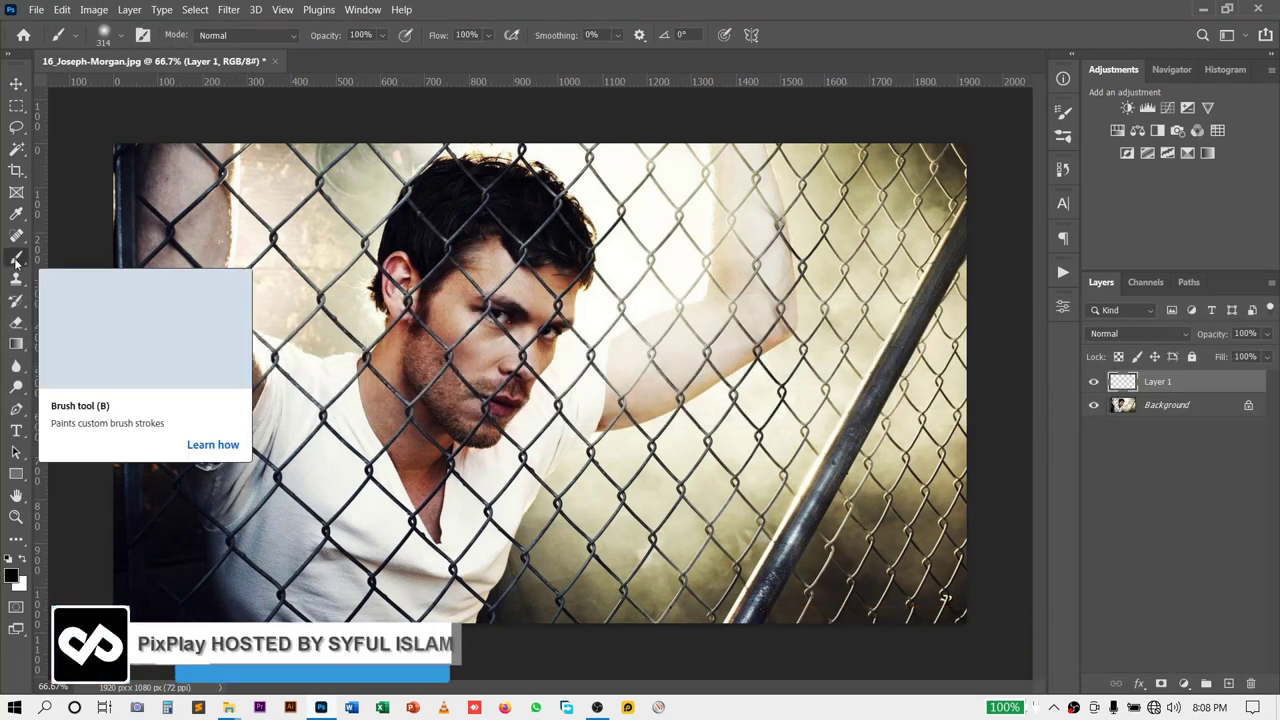
click(1069, 138)
click(930, 253)
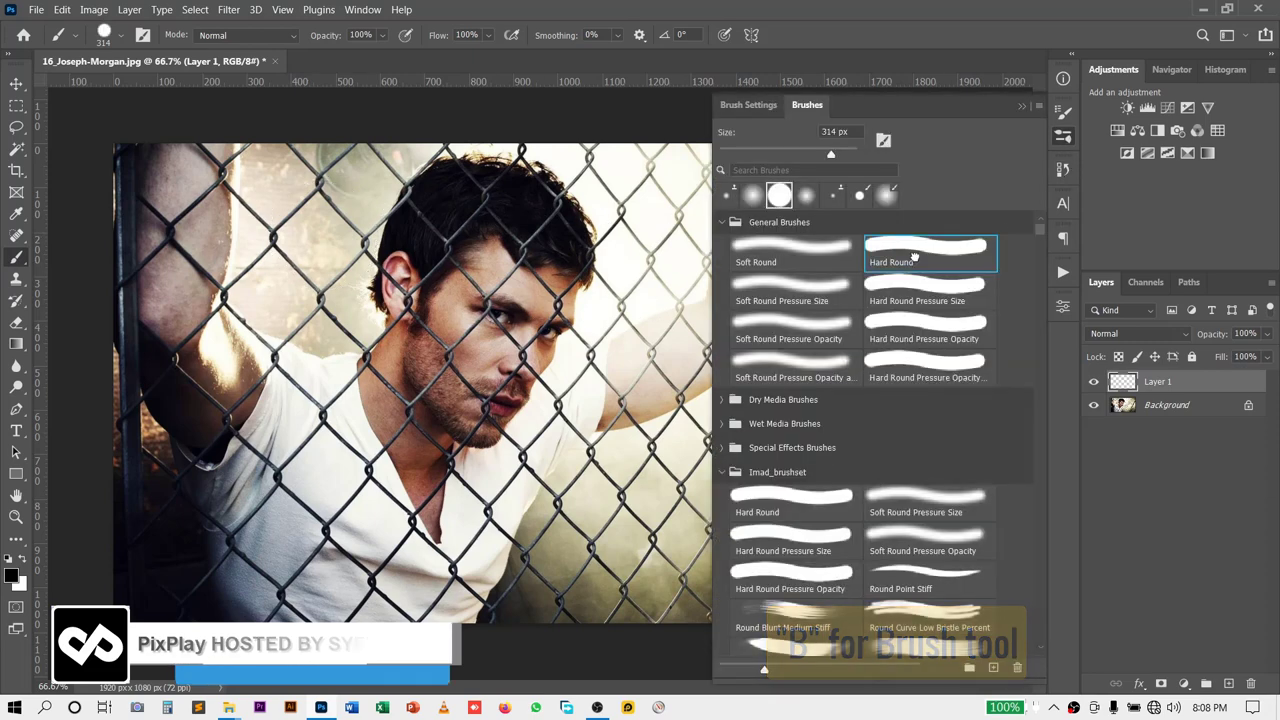
right_click(519, 326)
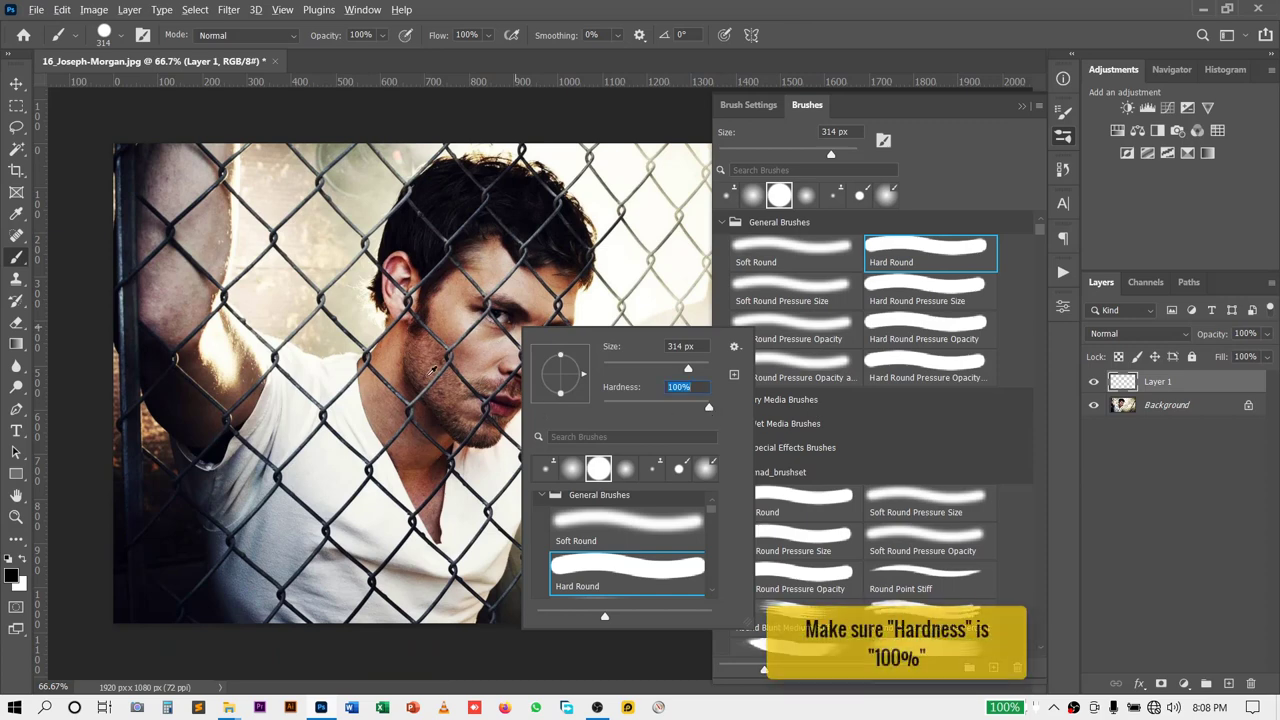
drag(423, 374, 340, 378)
Step: Zoom in on the upper-left fence and size the brush to 20 px, just wider than a wire
scroll(405, 378, up, 3)
scroll(405, 378, up, 2)
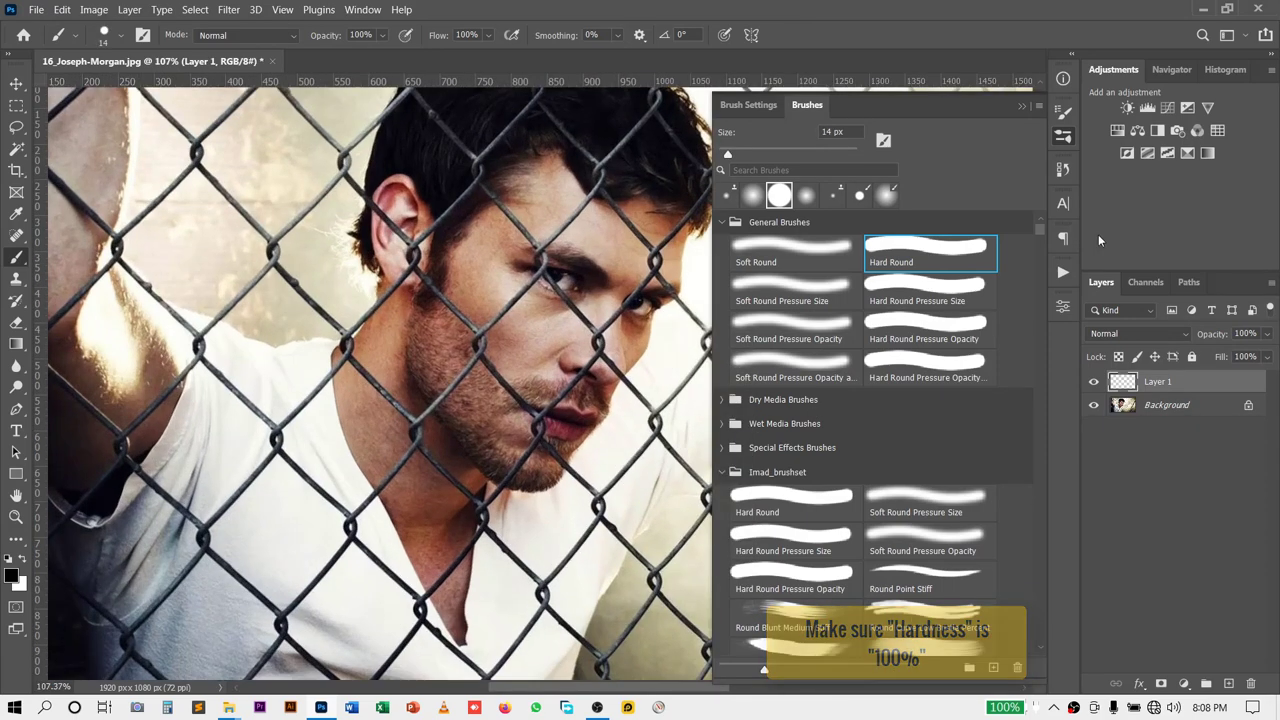
key(F5)
scroll(584, 276, up, 3)
scroll(584, 276, up, 3)
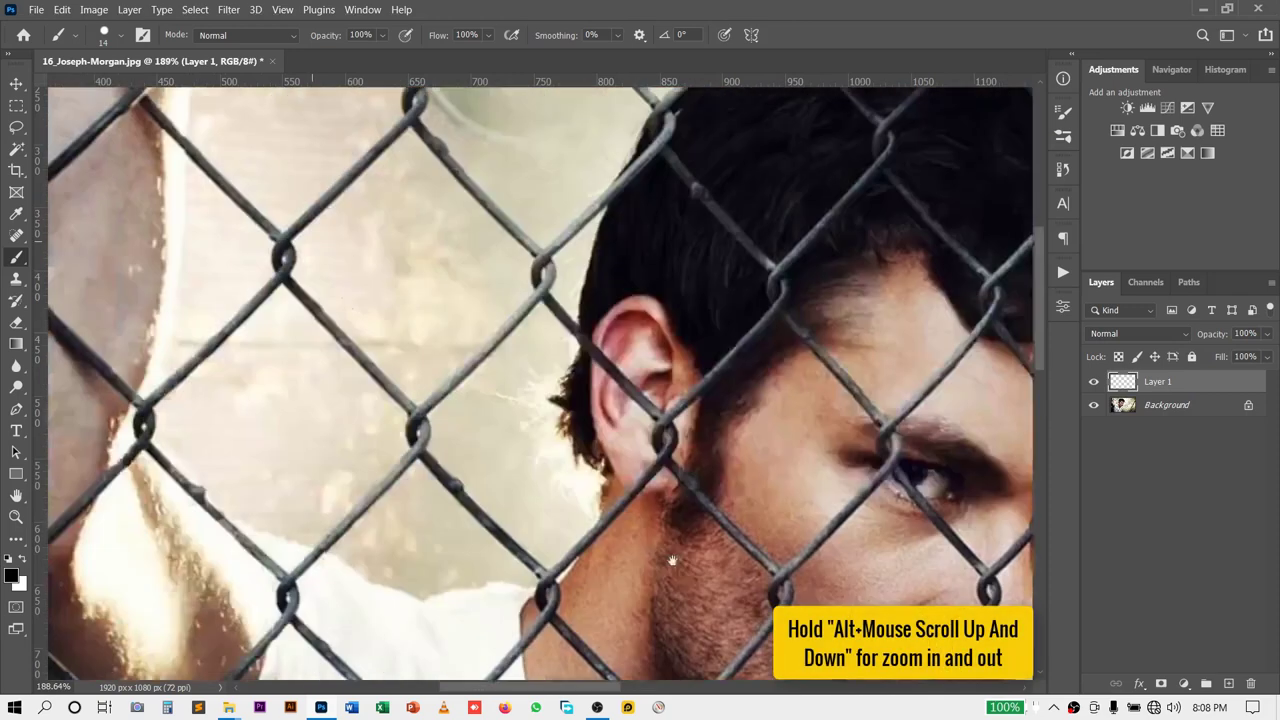
mouse_move(263, 164)
mouse_down()
mouse_move(363, 334)
mouse_move(349, 392)
mouse_up()
scroll(374, 340, up, 3)
scroll(374, 340, up, 2)
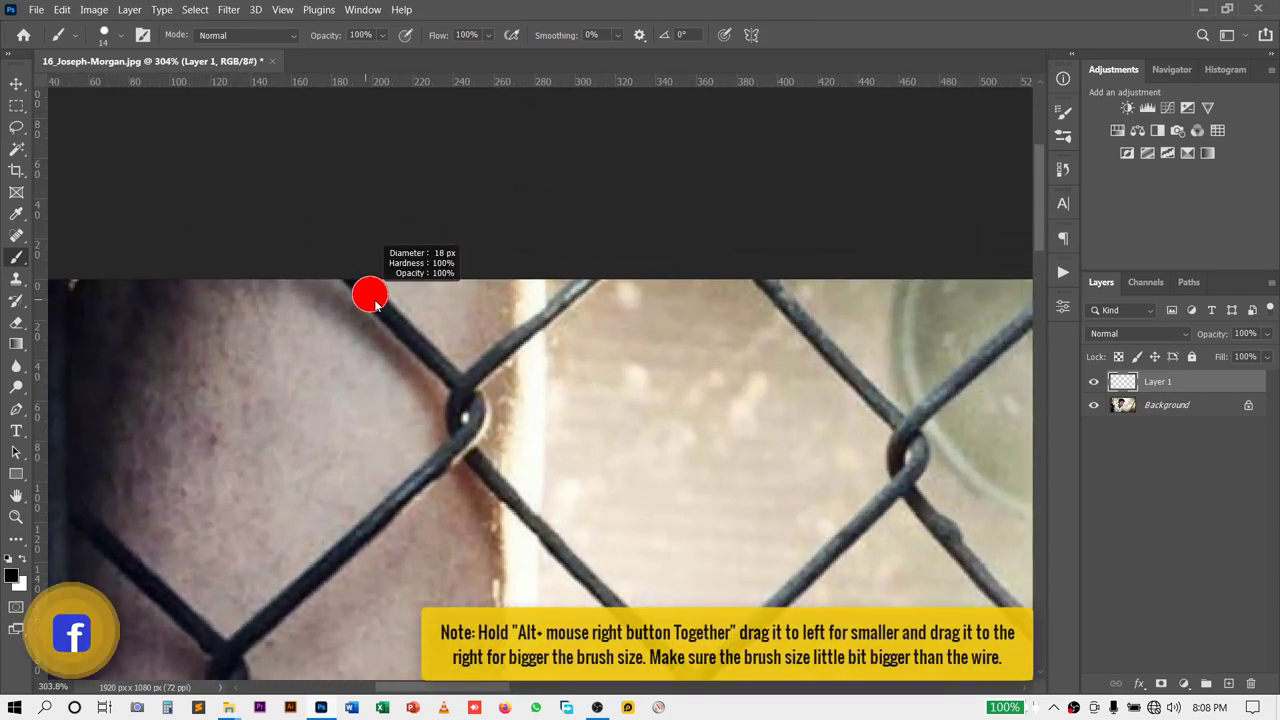
drag(369, 295, 356, 283)
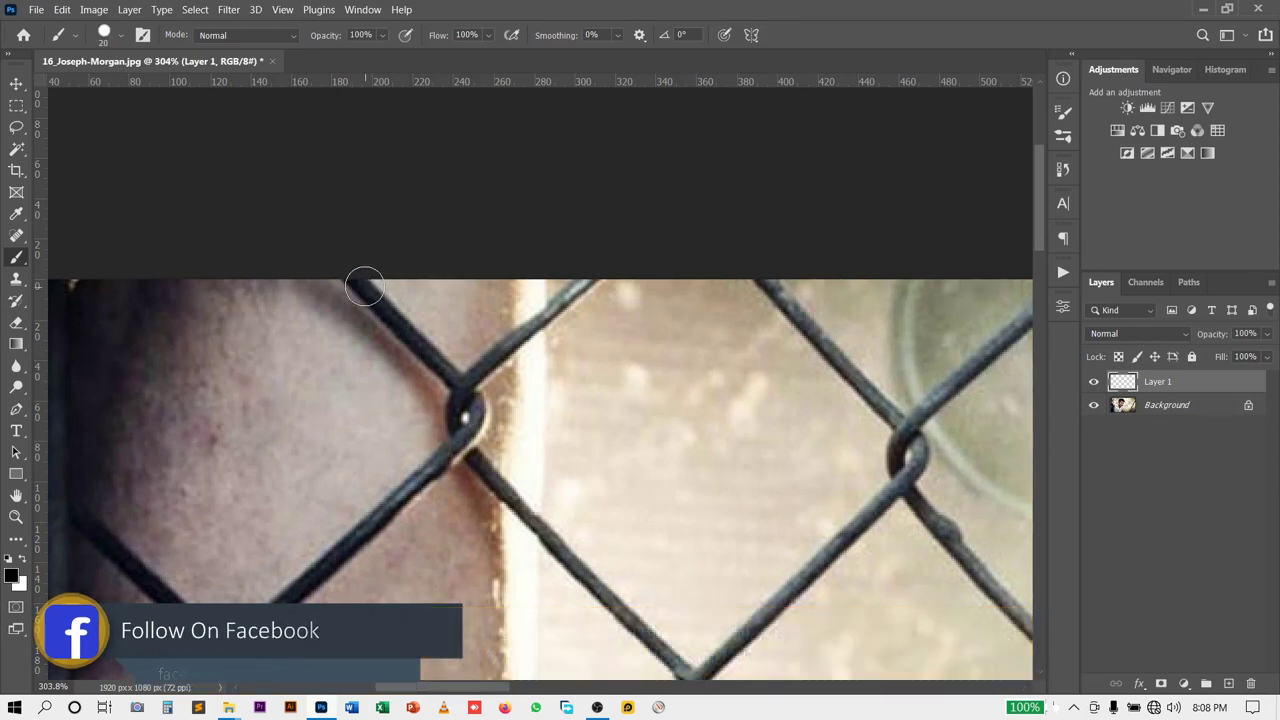
Step: Set the brush to 18 px and trace the upper-left fence wires with straight black lines
drag(366, 287, 356, 283)
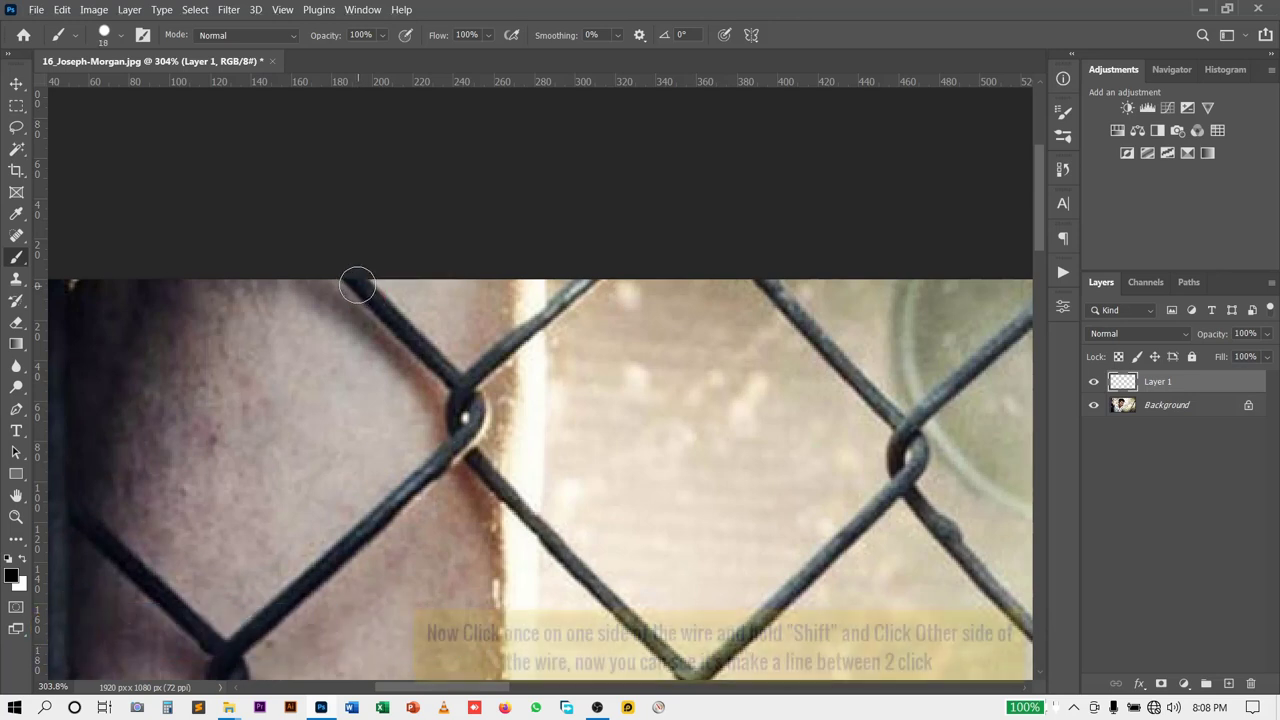
click(356, 283)
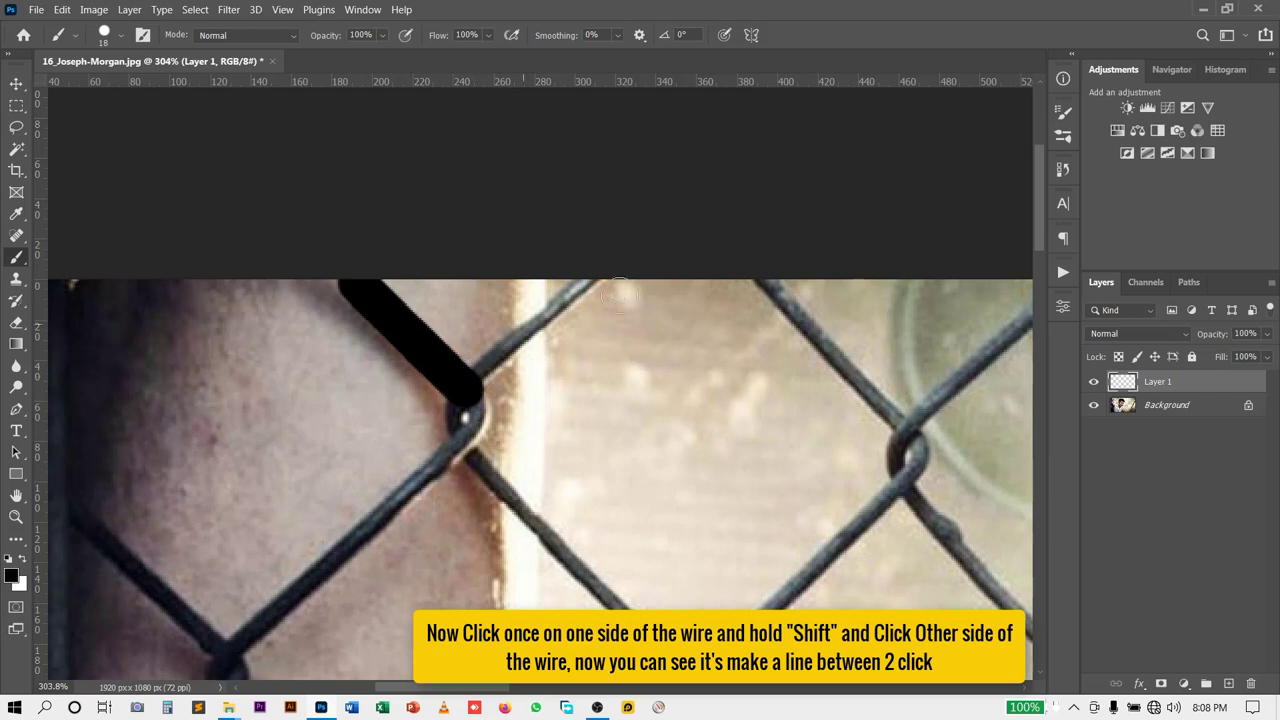
shift+click(600, 272)
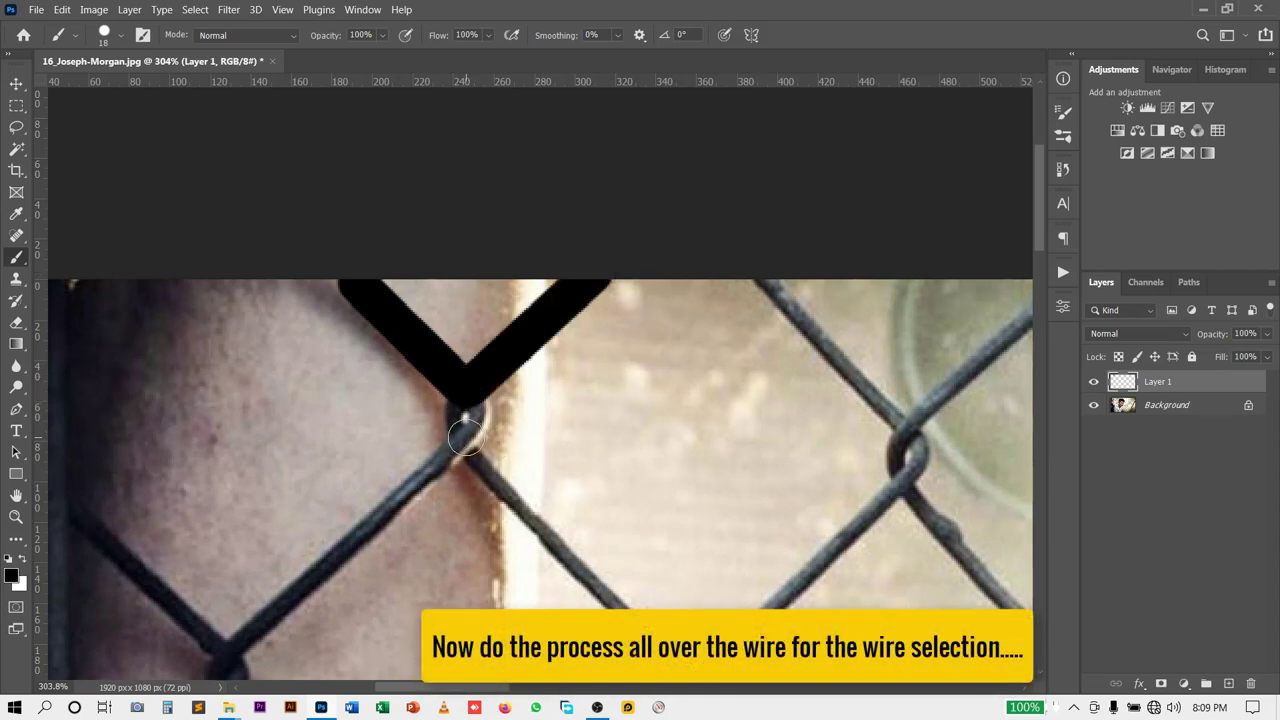
drag(582, 487, 642, 335)
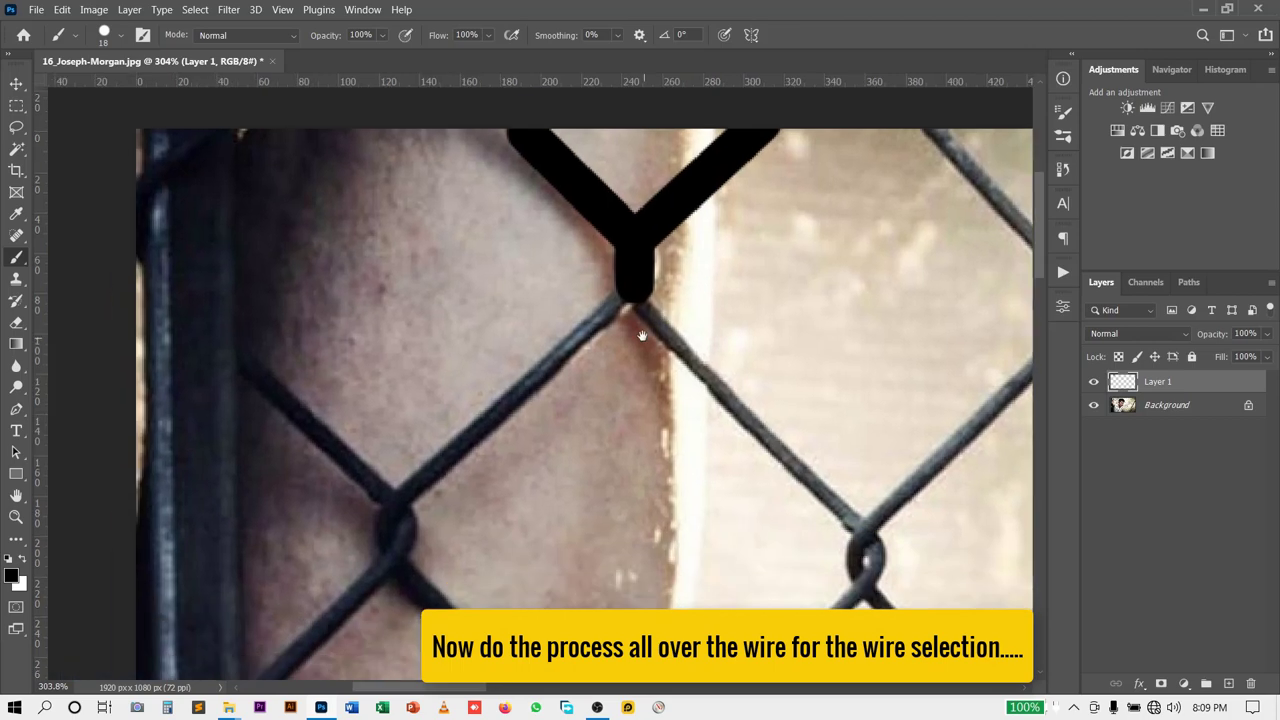
shift+click(396, 503)
shift+click(250, 364)
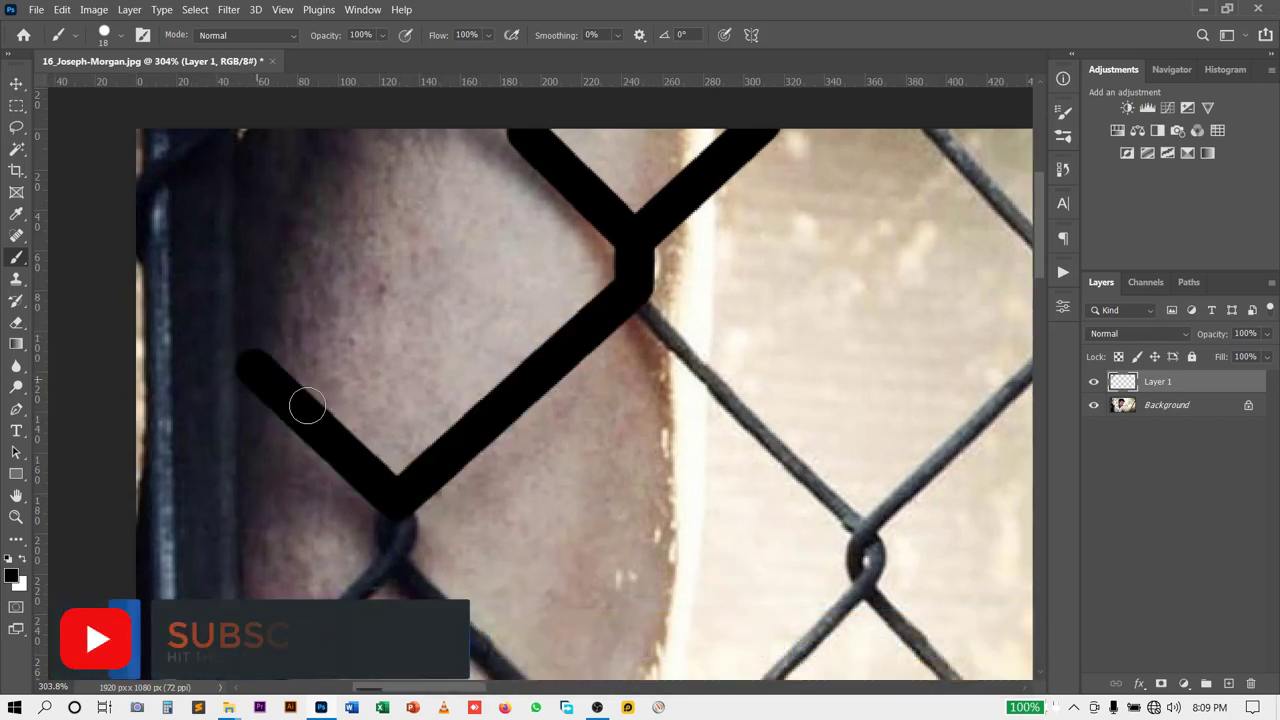
drag(307, 405, 291, 172)
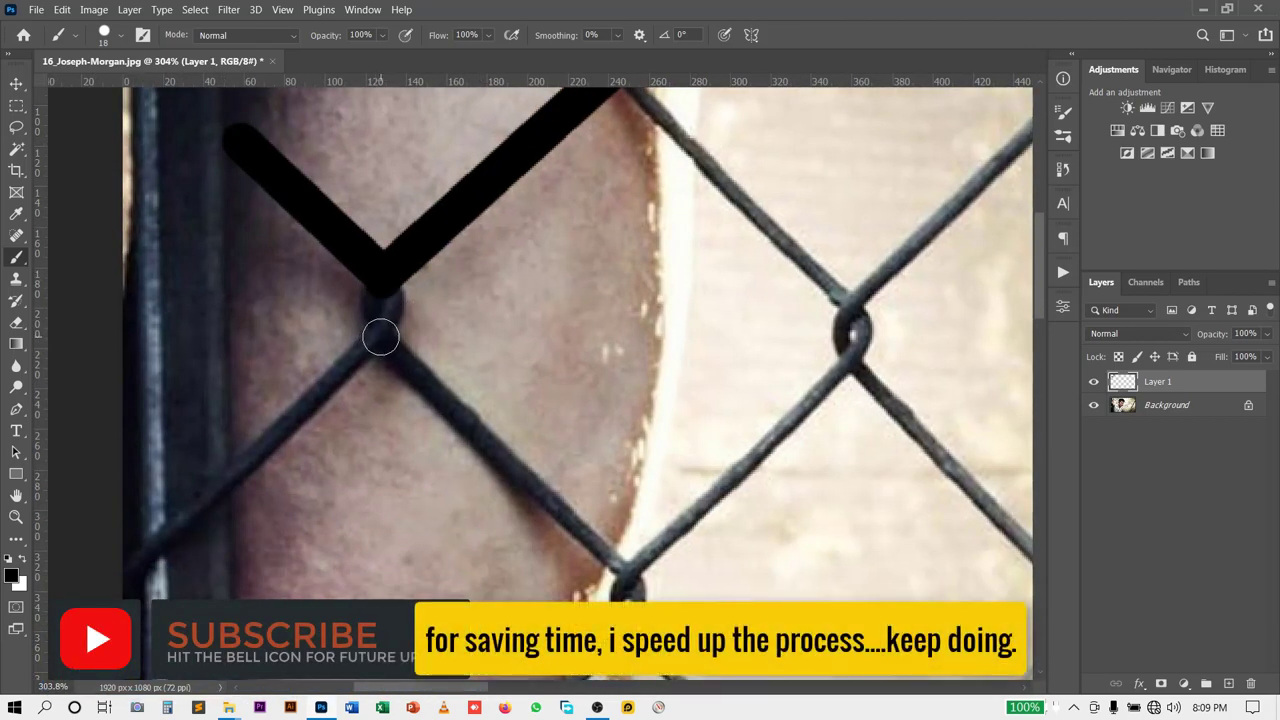
shift+click(242, 475)
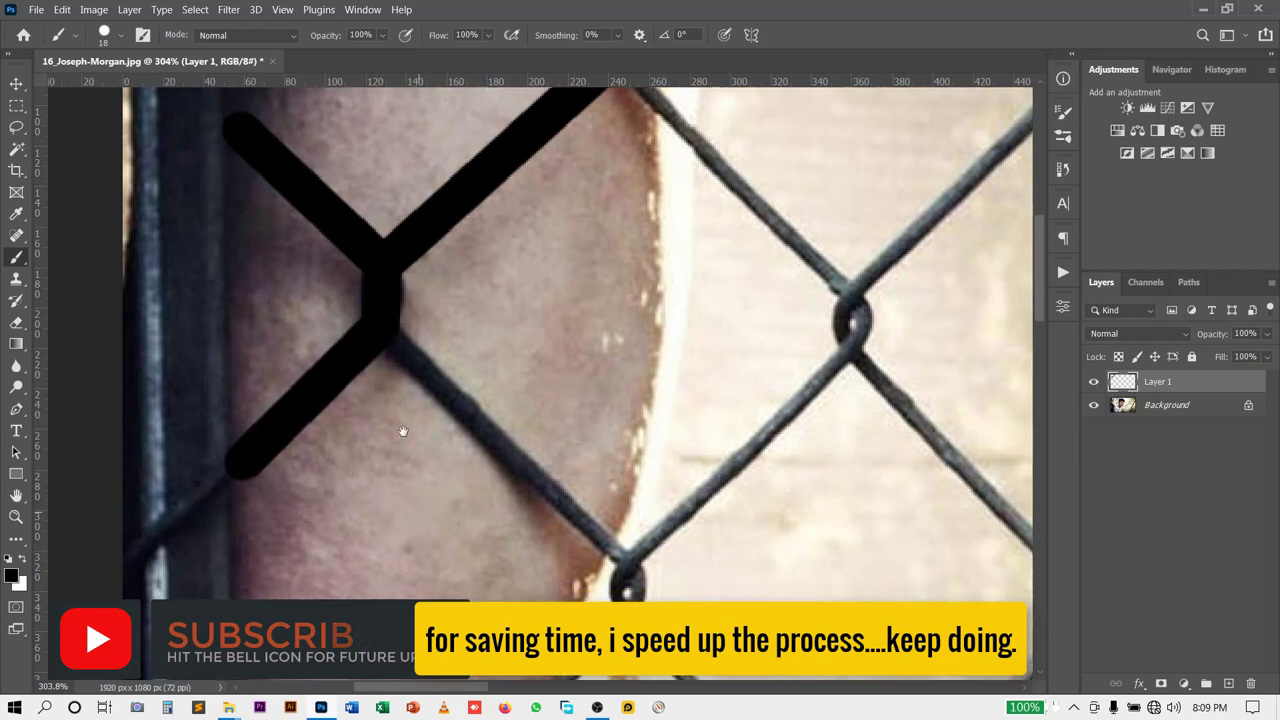
drag(416, 533, 231, 393)
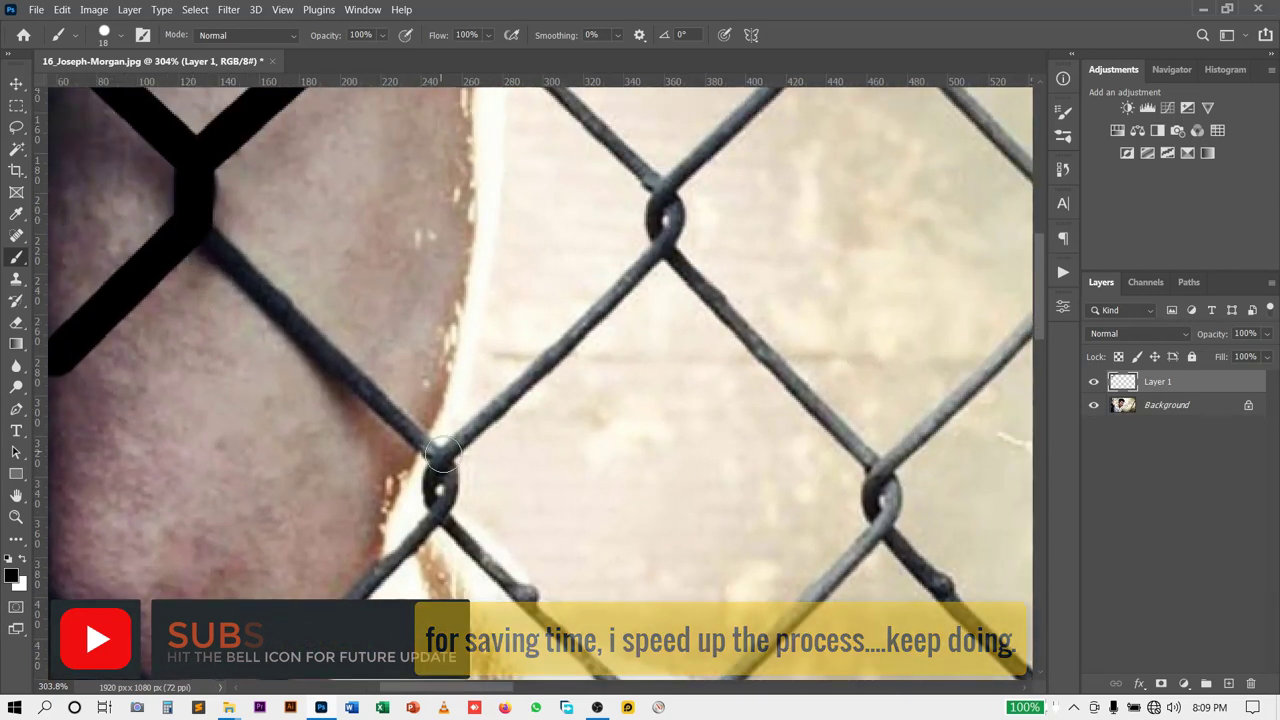
shift+click(440, 440)
shift+click(440, 515)
shift+click(664, 242)
shift+click(664, 185)
Step: Extend the black wire lines across the fence toward the upper right
drag(732, 285, 557, 528)
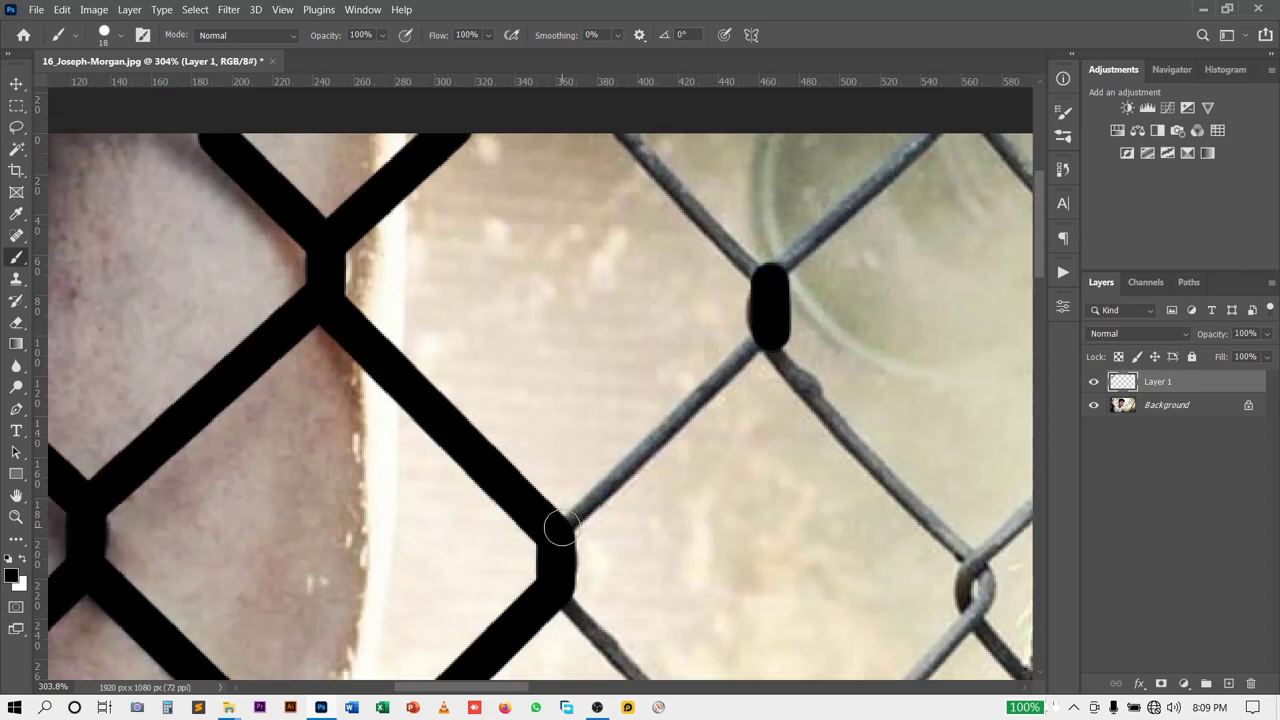
shift+click(586, 486)
shift+click(760, 345)
drag(760, 345, 460, 145)
shift+click(688, 360)
shift+click(875, 148)
mouse_move(875, 148)
mouse_down()
mouse_move(794, 337)
mouse_move(708, 337)
mouse_move(714, 423)
mouse_move(358, 346)
mouse_up()
shift+click(708, 337)
shift+click(358, 346)
shift+click(487, 527)
shift+click(630, 330)
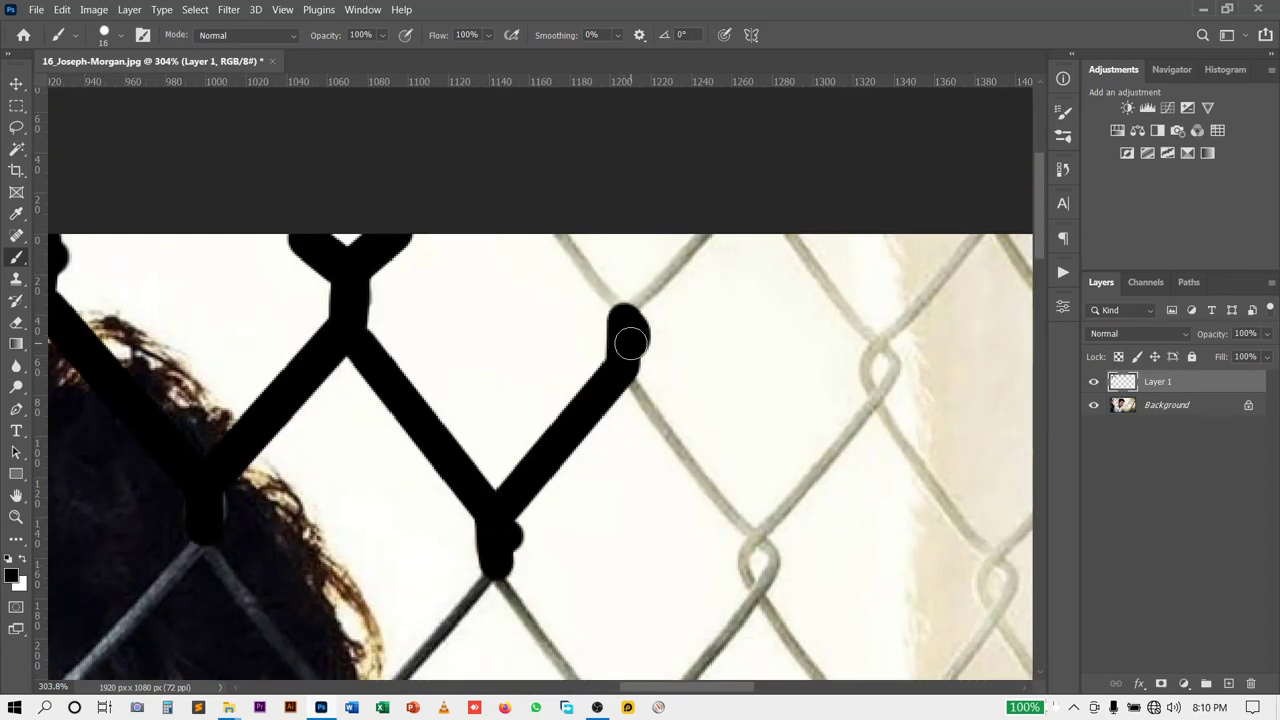
shift+click(548, 240)
Step: Trace the fence wires running near the hair in black
drag(548, 240, 162, 277)
shift+click(714, 400)
drag(714, 400, 638, 233)
shift+click(540, 445)
shift+click(417, 240)
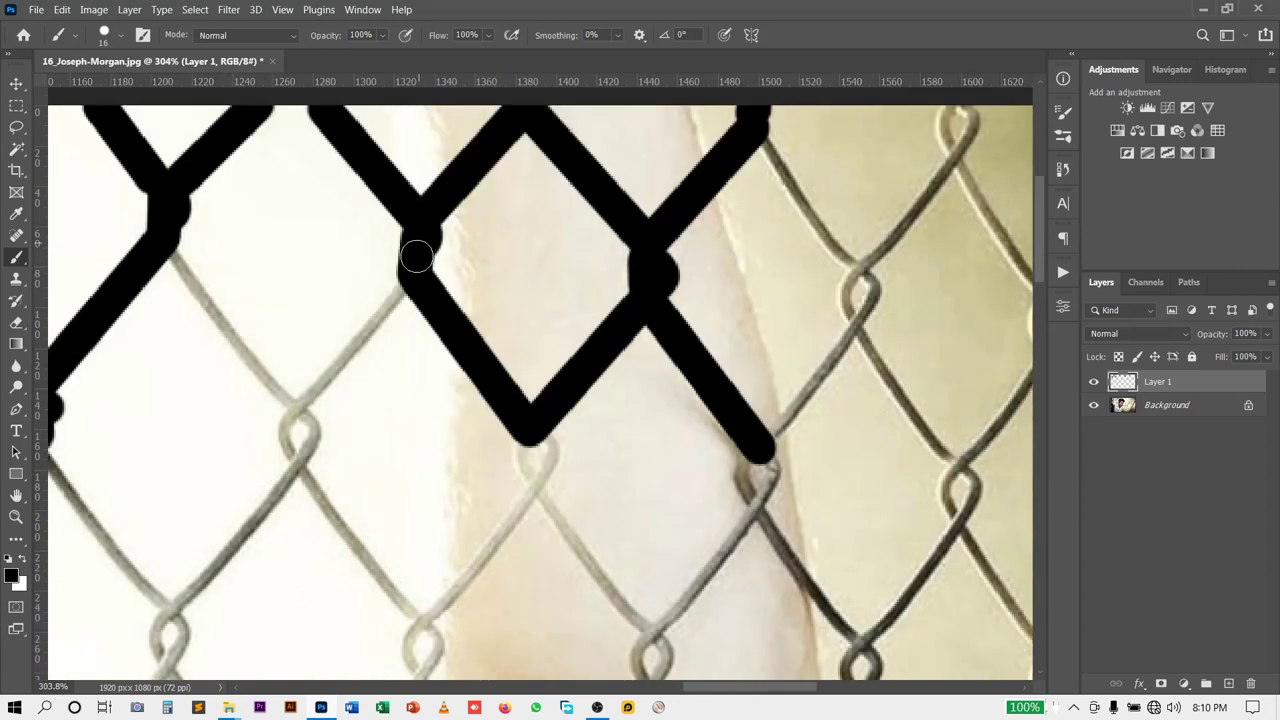
drag(417, 251, 900, 300)
shift+click(471, 457)
shift+click(320, 260)
mouse_move(177, 472)
mouse_down()
mouse_move(284, 345)
mouse_move(870, 135)
mouse_up()
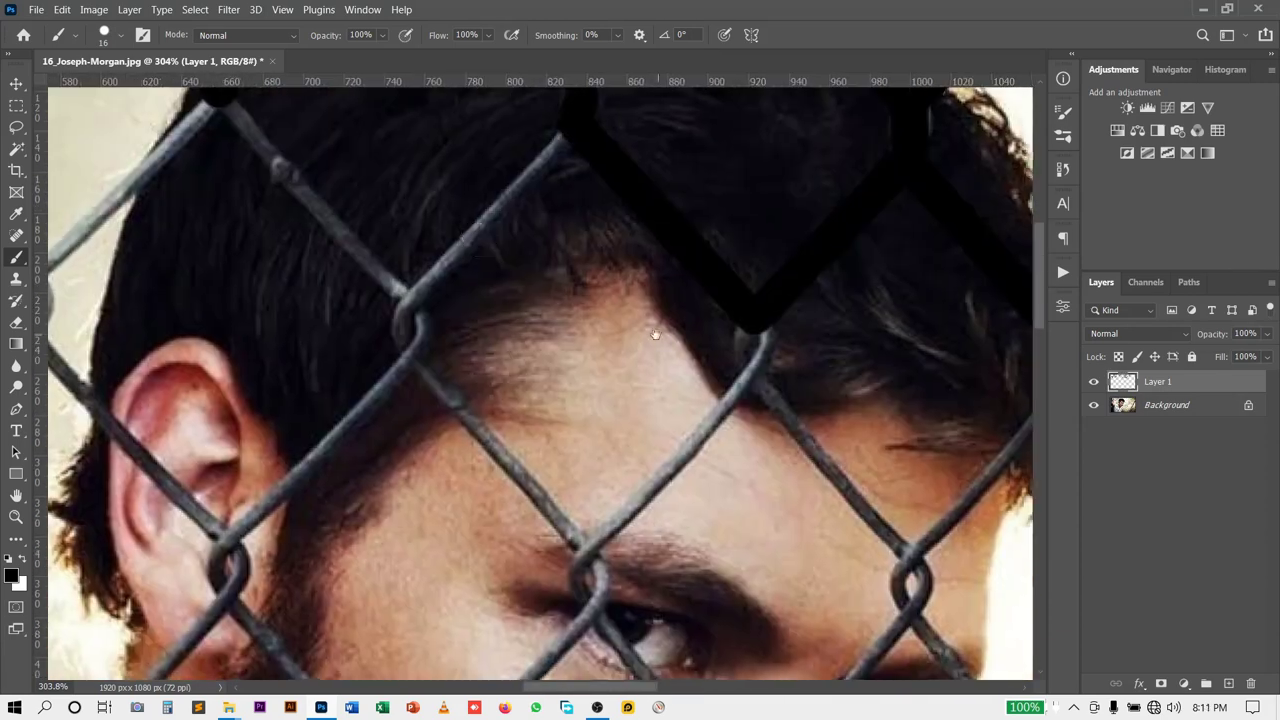
Step: Paint black over the wires above the eyes and across the face, neck and arm
shift+click(570, 540)
drag(760, 430, 557, 243)
shift+click(680, 385)
shift+click(822, 184)
shift+click(975, 410)
drag(975, 410, 723, 420)
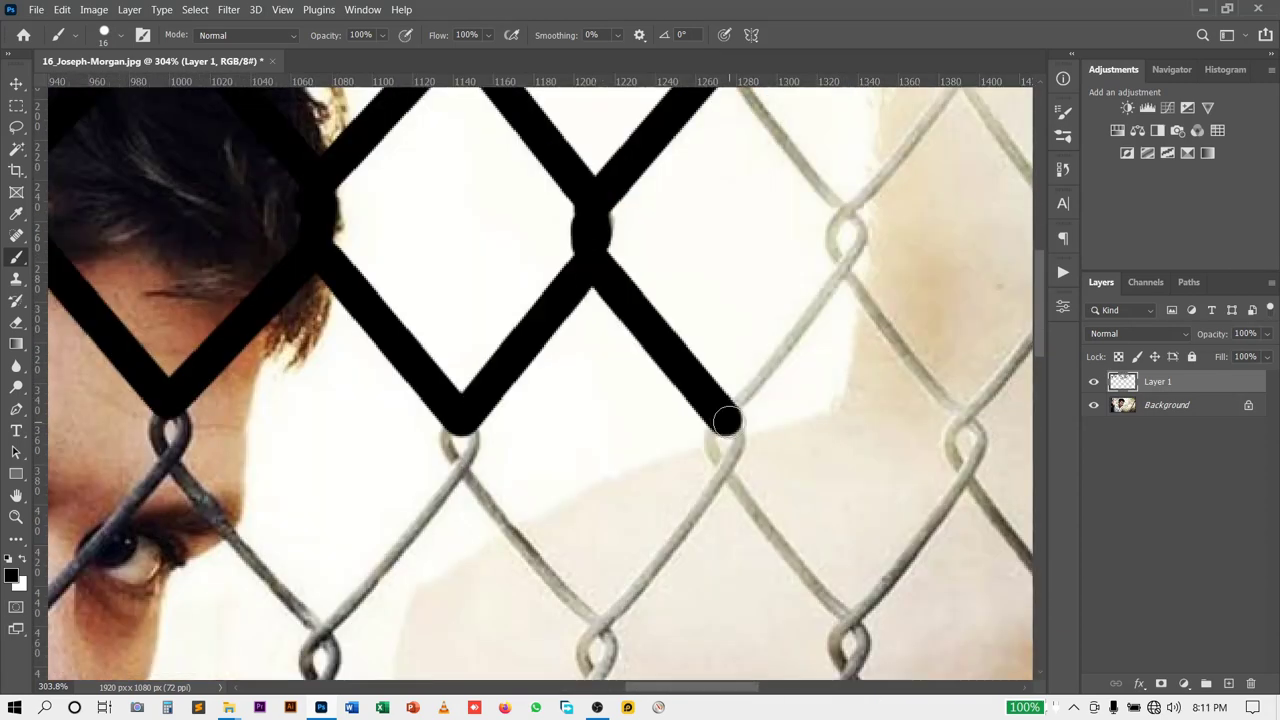
shift+click(860, 210)
drag(860, 210, 730, 430)
shift+click(860, 245)
shift+click(500, 385)
shift+click(520, 440)
drag(520, 440, 560, 300)
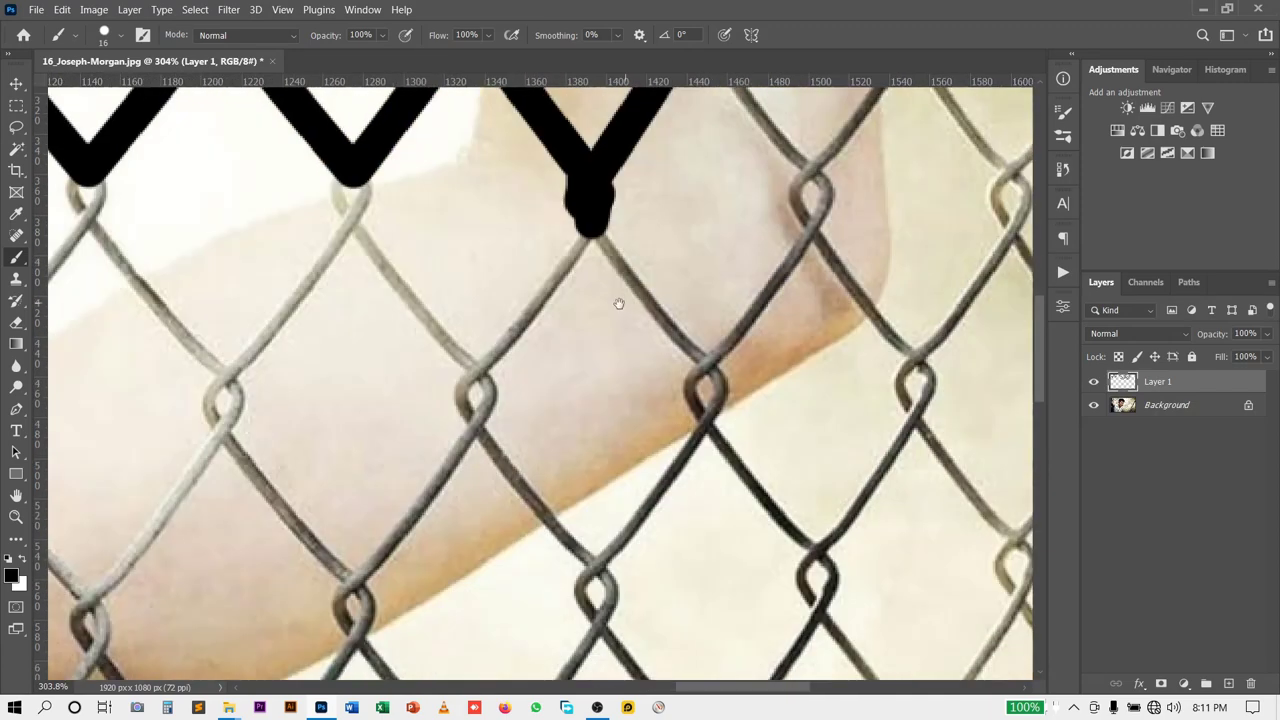
shift+click(480, 430)
shift+click(670, 455)
shift+click(790, 260)
mouse_move(790, 260)
mouse_down()
mouse_move(662, 507)
mouse_move(300, 560)
mouse_up()
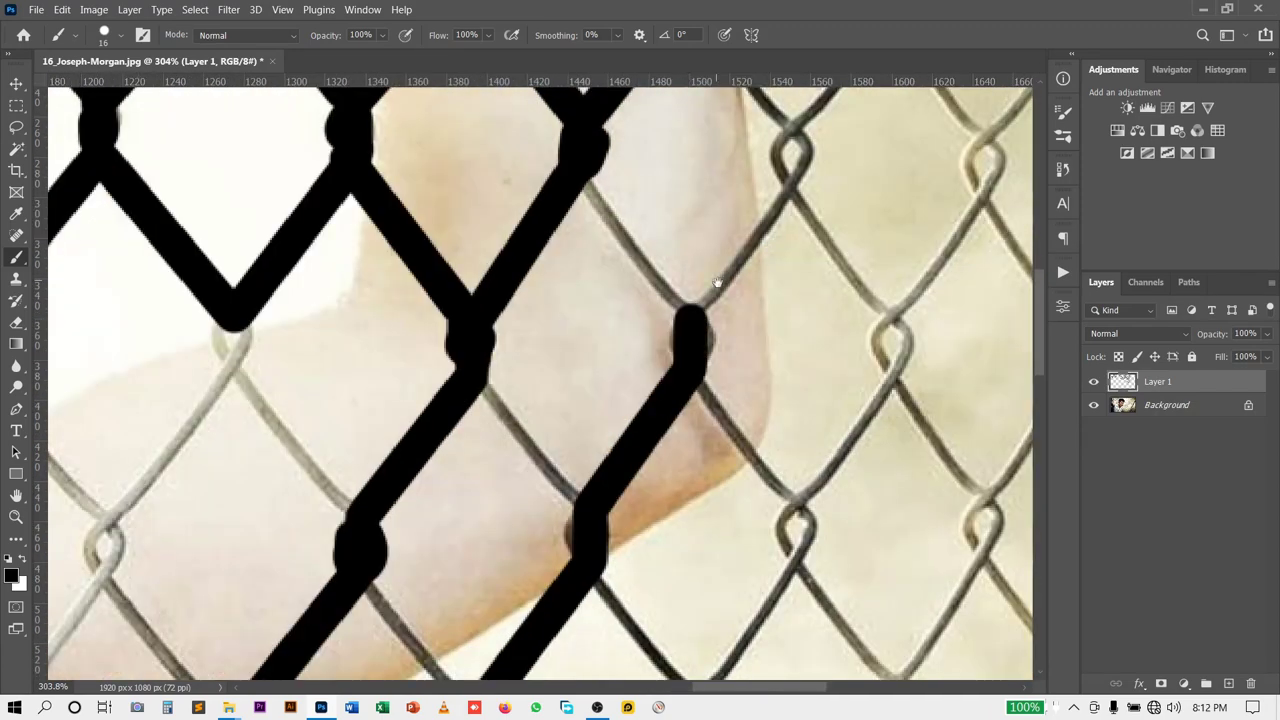
Step: Trace the remaining upper wires in black out to the metal pole and right edge
drag(650, 360, 400, 450)
shift+click(825, 545)
shift+click(710, 390)
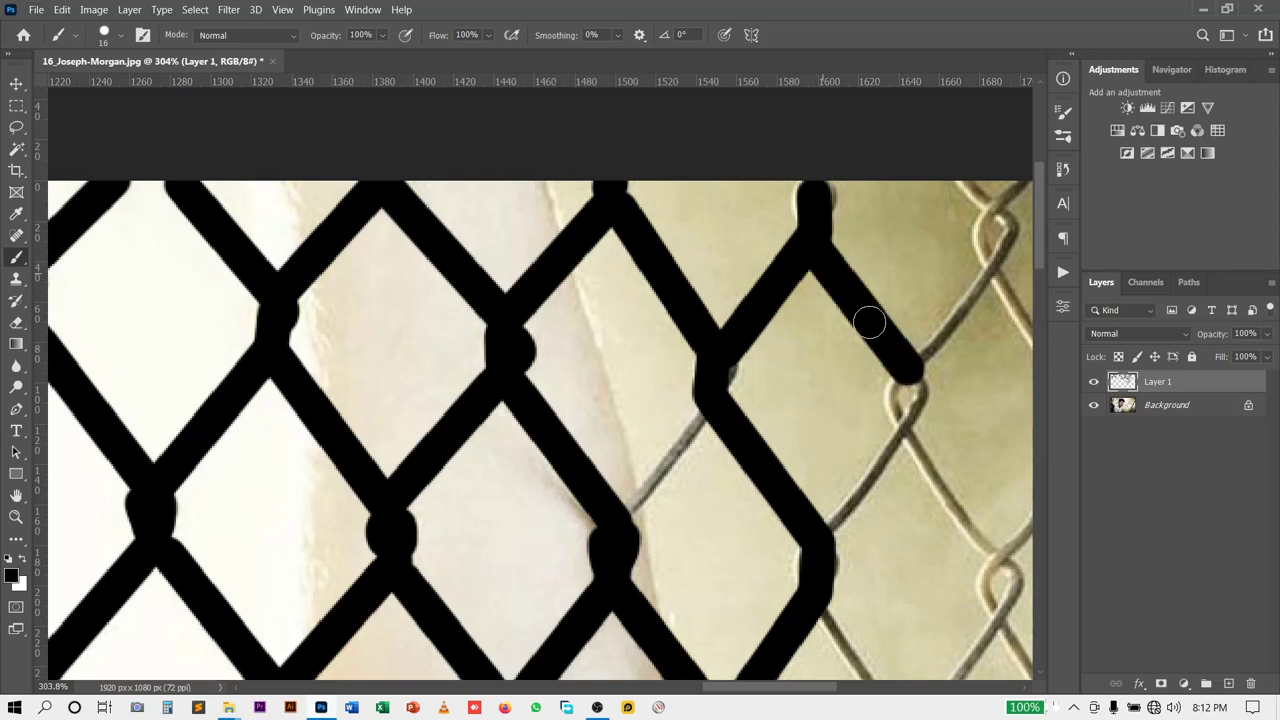
drag(869, 322, 500, 300)
shift+click(575, 455)
shift+click(700, 250)
drag(700, 250, 560, 330)
shift+click(570, 390)
drag(790, 360, 726, 380)
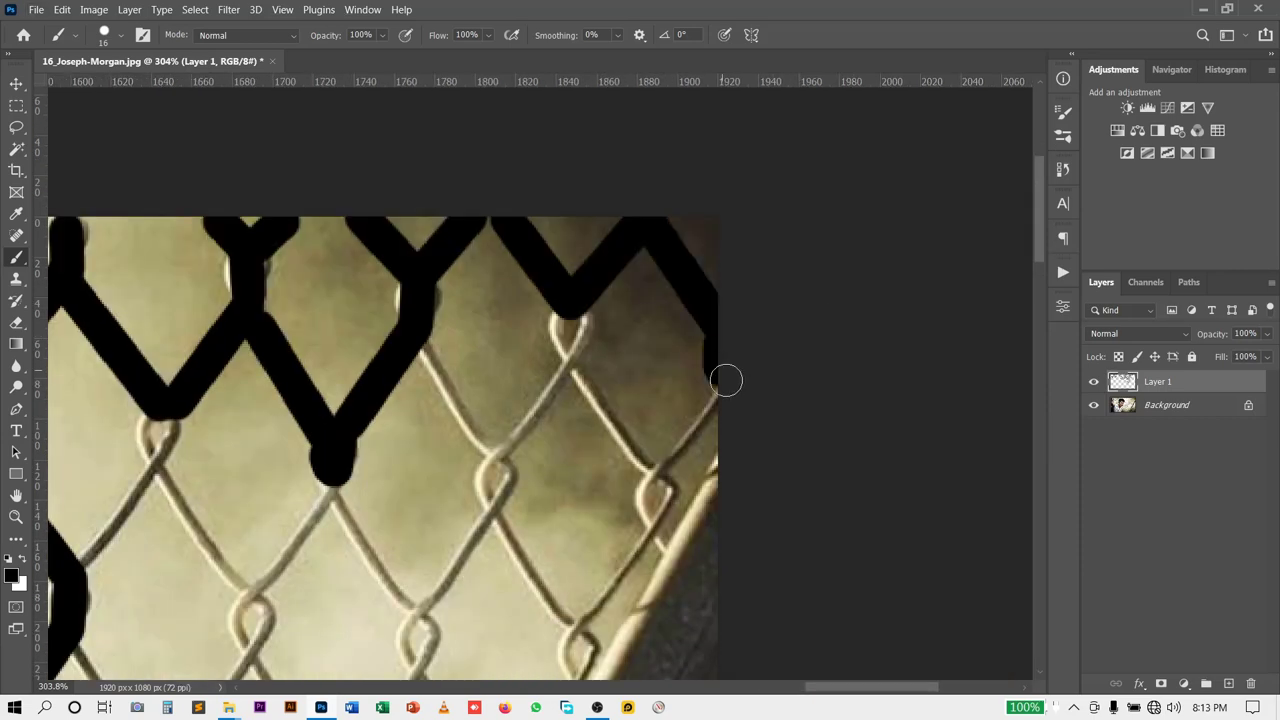
shift+click(645, 530)
drag(645, 530, 700, 300)
shift+click(575, 225)
drag(600, 350, 700, 250)
shift+click(430, 200)
Step: Paint black over the wires beside and right of the metal pole
drag(520, 400, 676, 400)
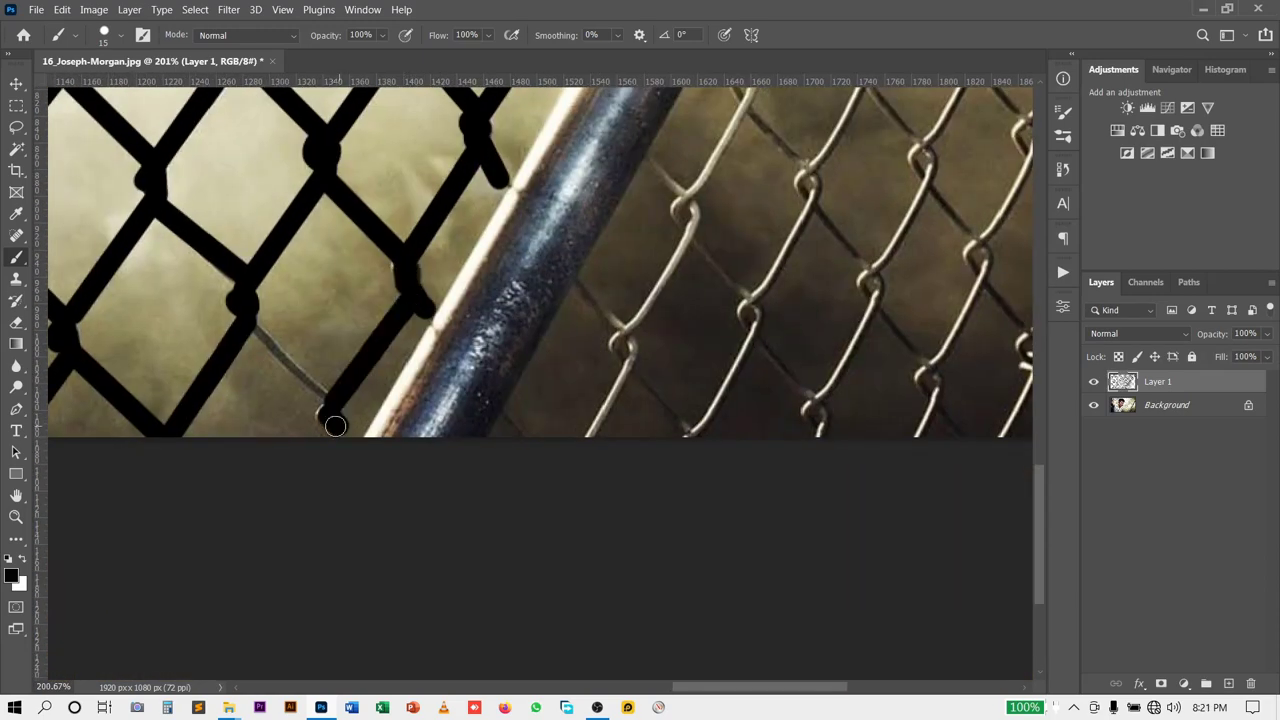
drag(348, 368, 386, 430)
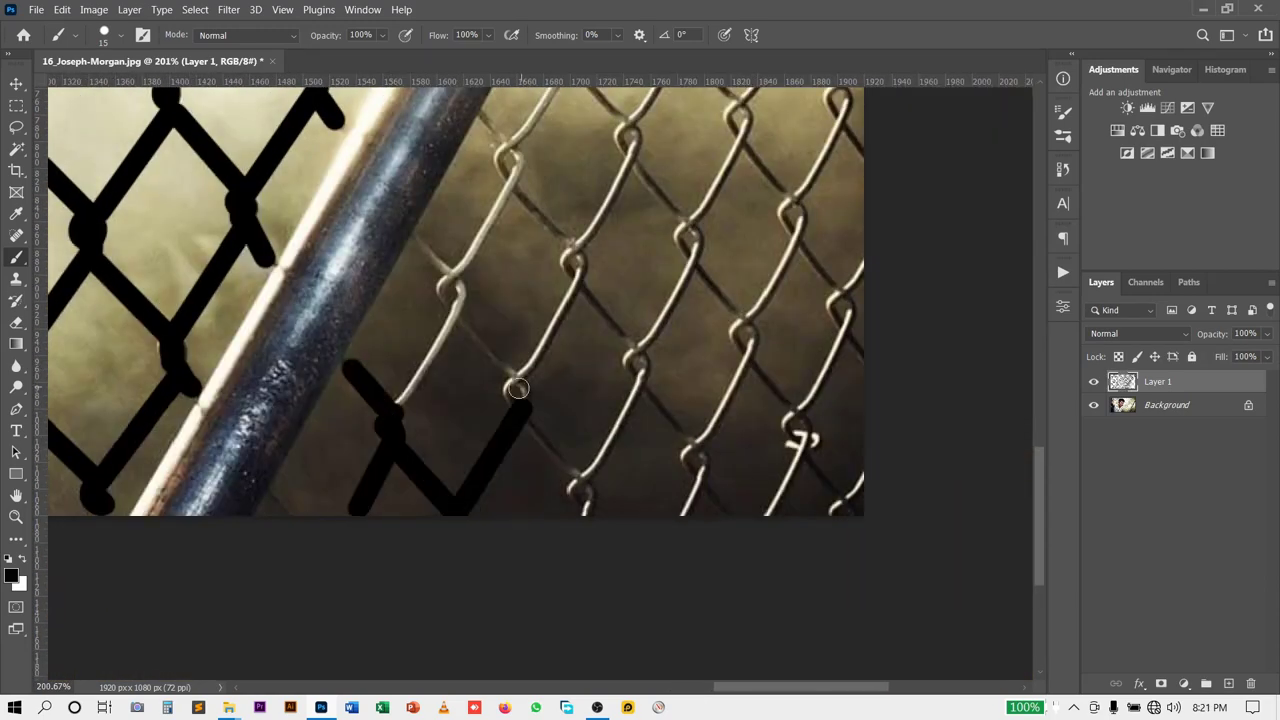
scroll(517, 388, up, 3)
drag(525, 535, 455, 420)
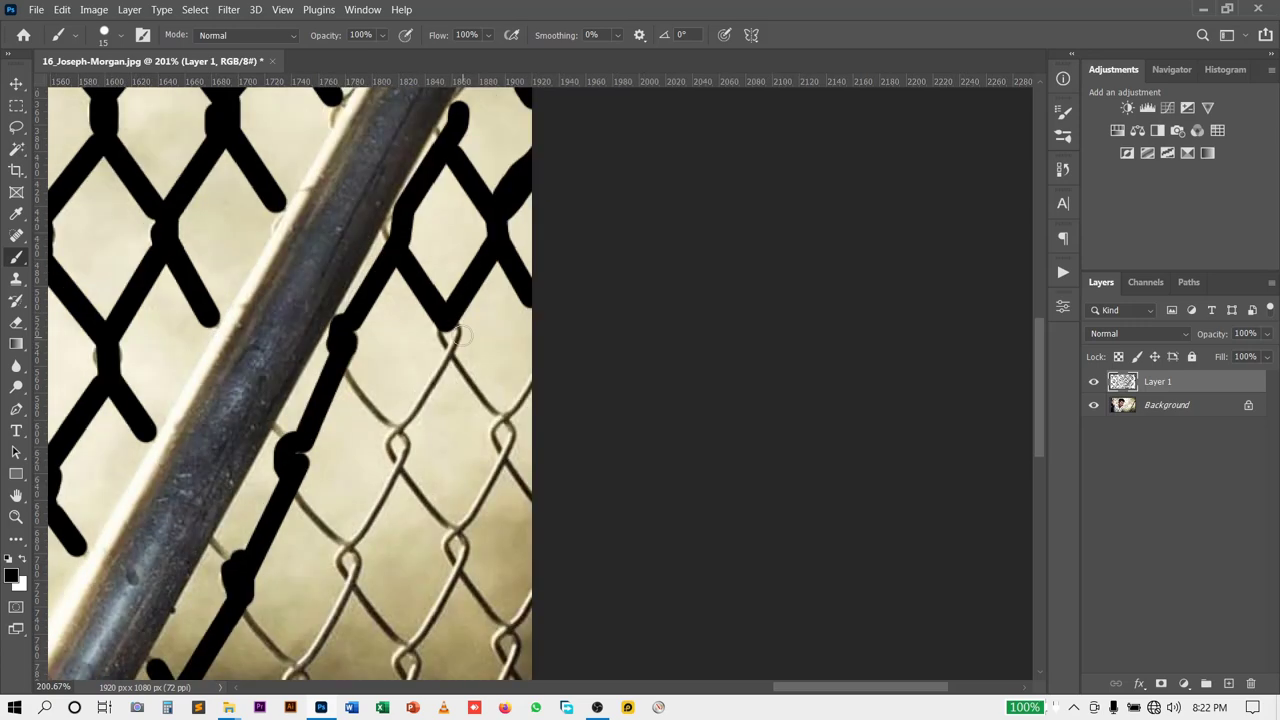
drag(478, 215, 533, 337)
drag(440, 285, 555, 288)
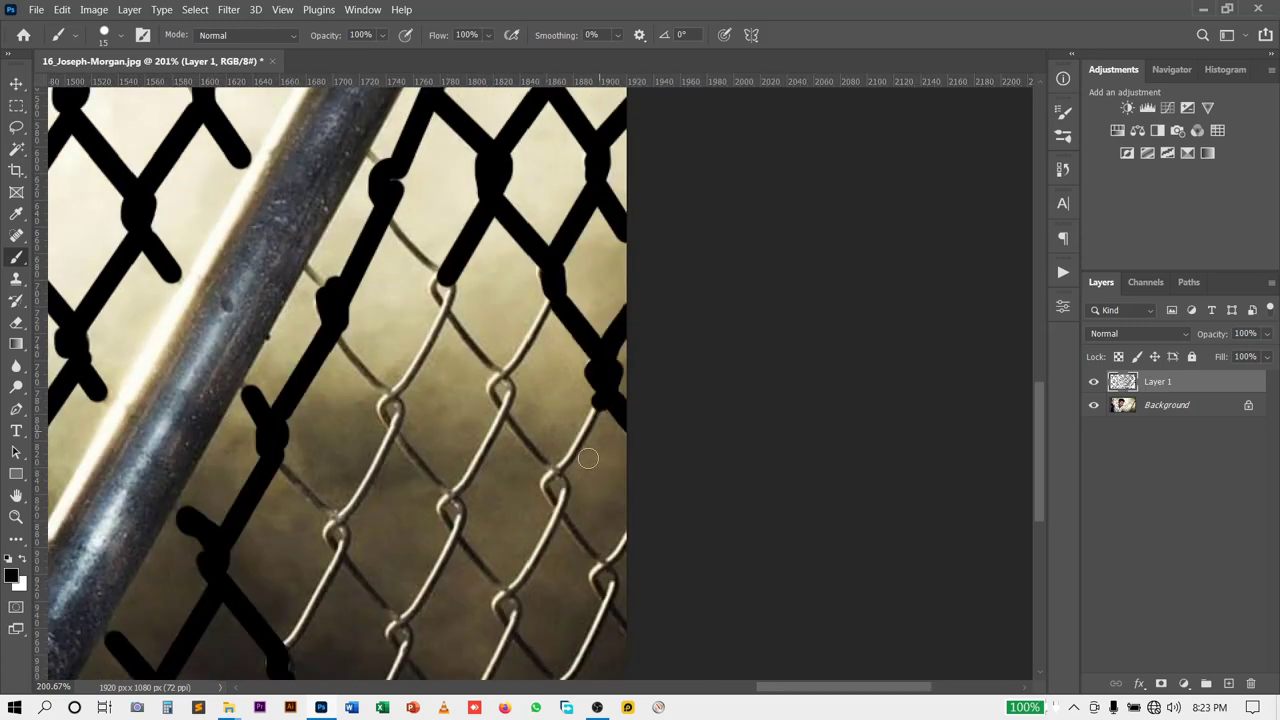
Step: Zoom back out to view the whole photo with the traced fence
scroll(626, 640, down, 3)
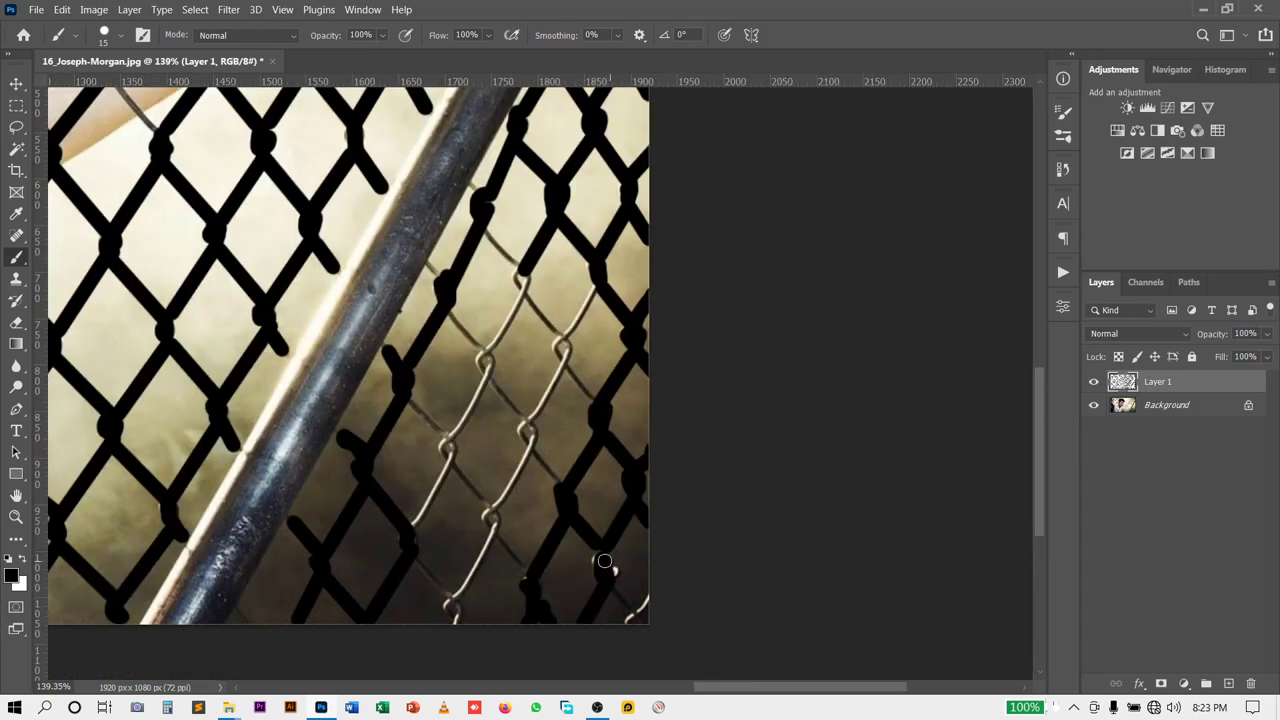
scroll(405, 543, up, 2)
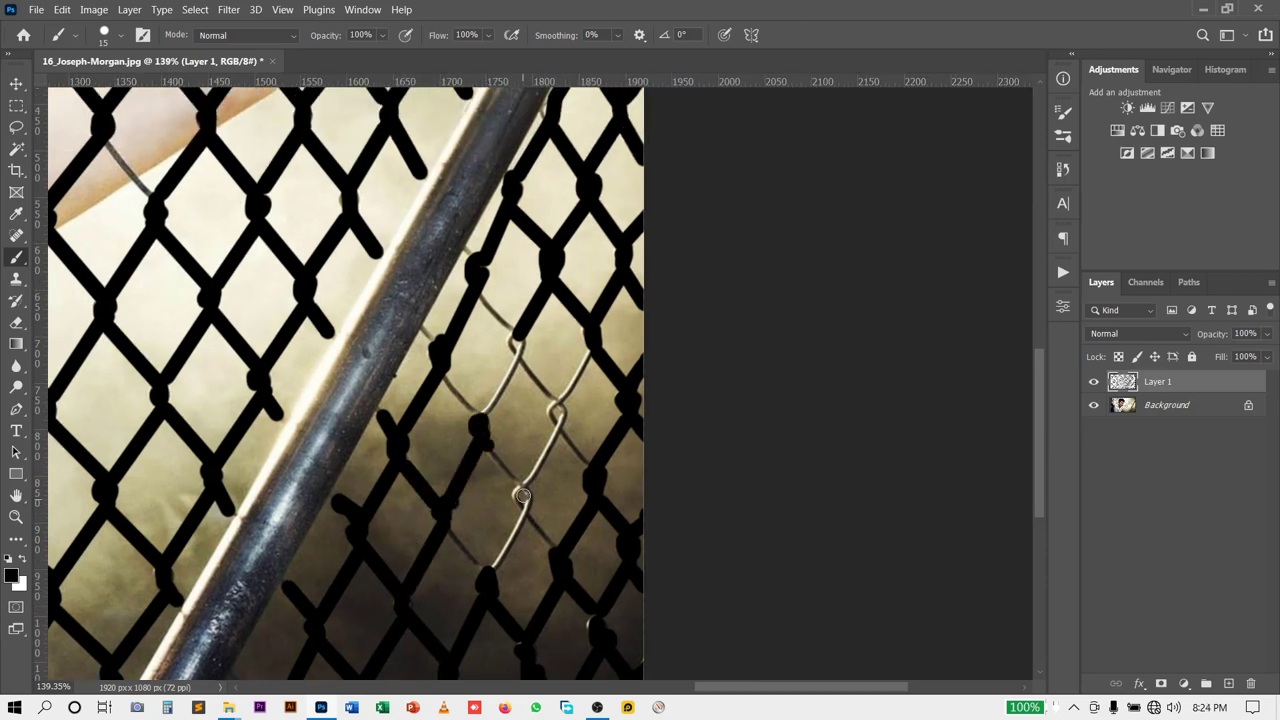
scroll(595, 473, up, 4)
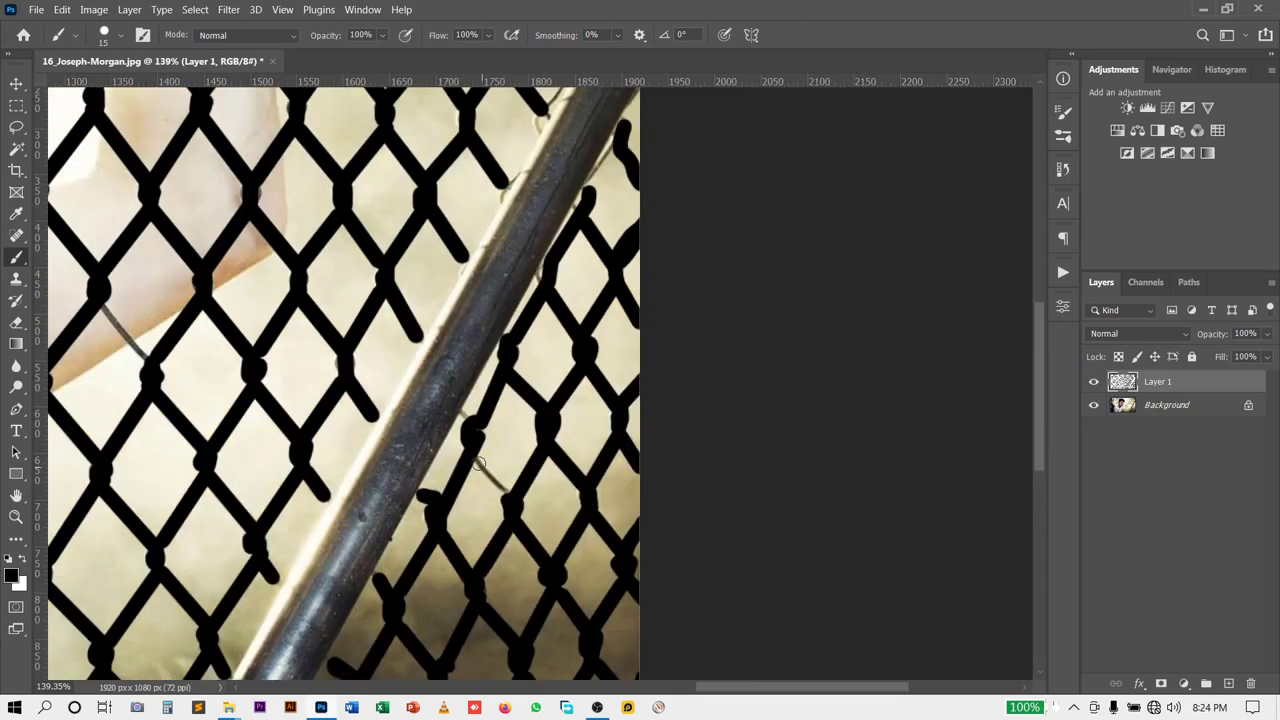
scroll(478, 464, down, 5)
scroll(500, 420, up, 2)
scroll(505, 405, down, 1)
scroll(510, 393, down, 1)
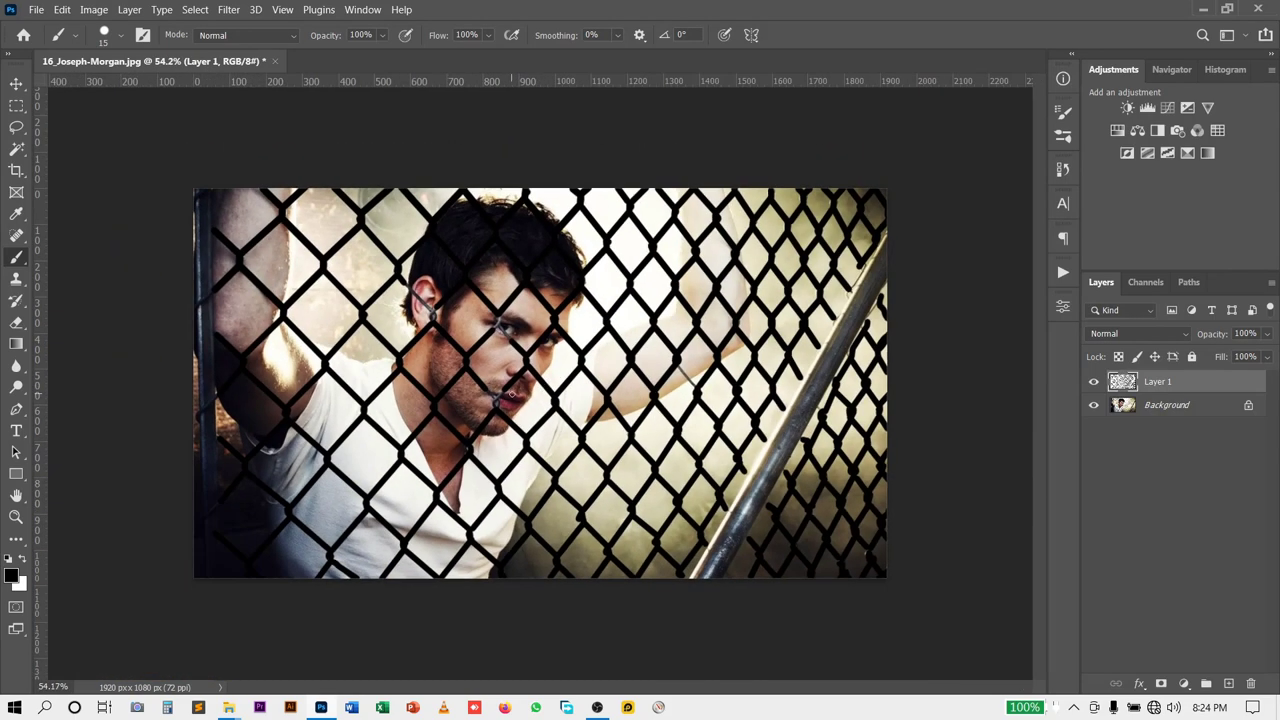
Step: Load Layer 1's wires as a selection and Content-Aware Fill them on the Background
ctrl+click(1124, 383)
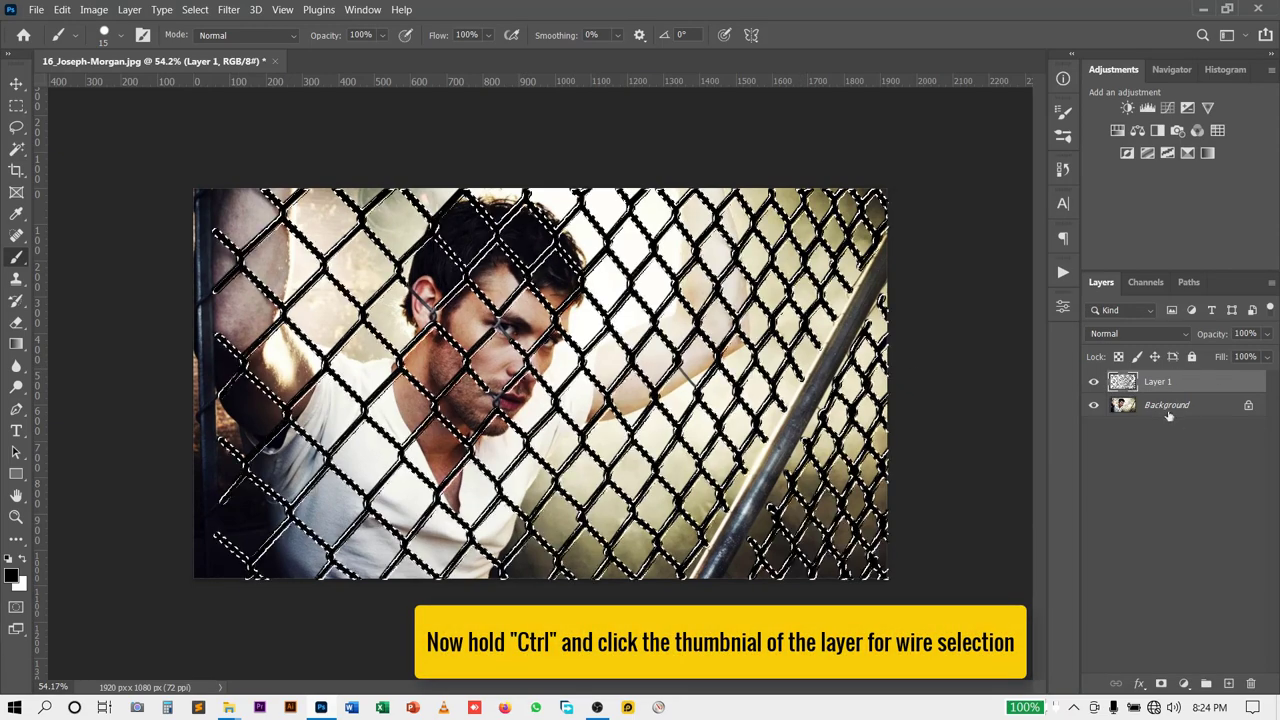
click(1197, 405)
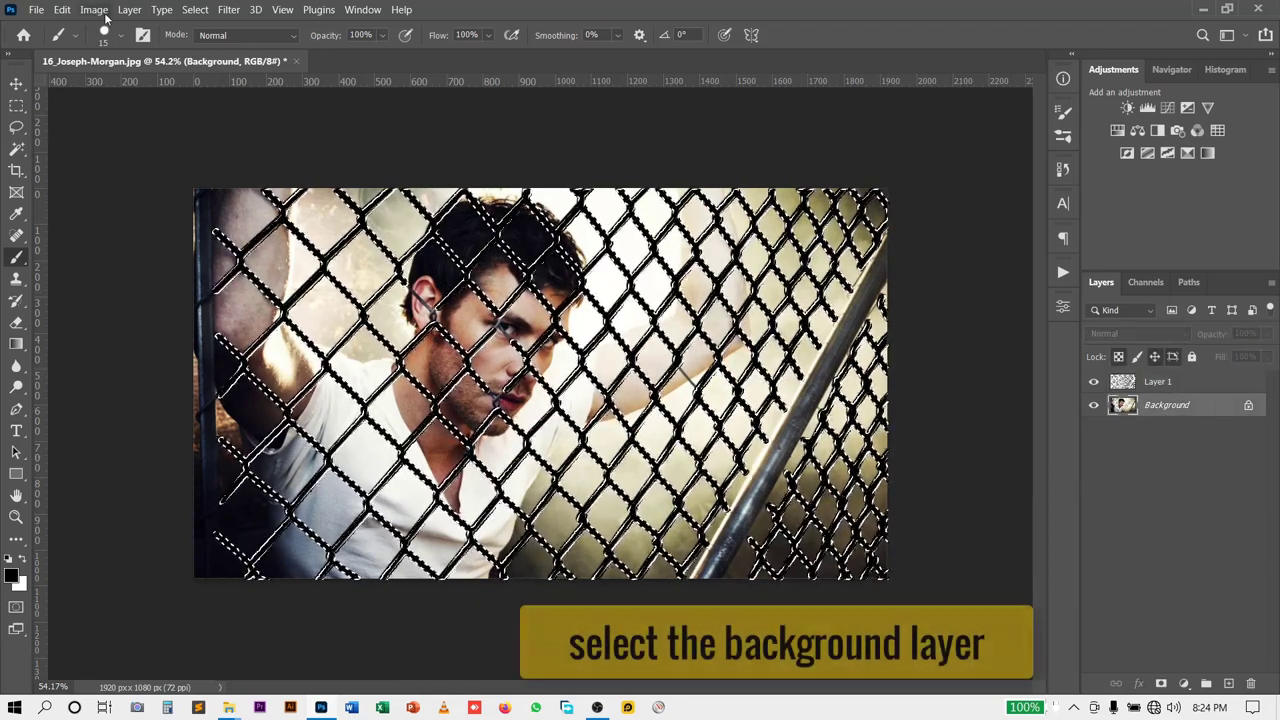
click(62, 9)
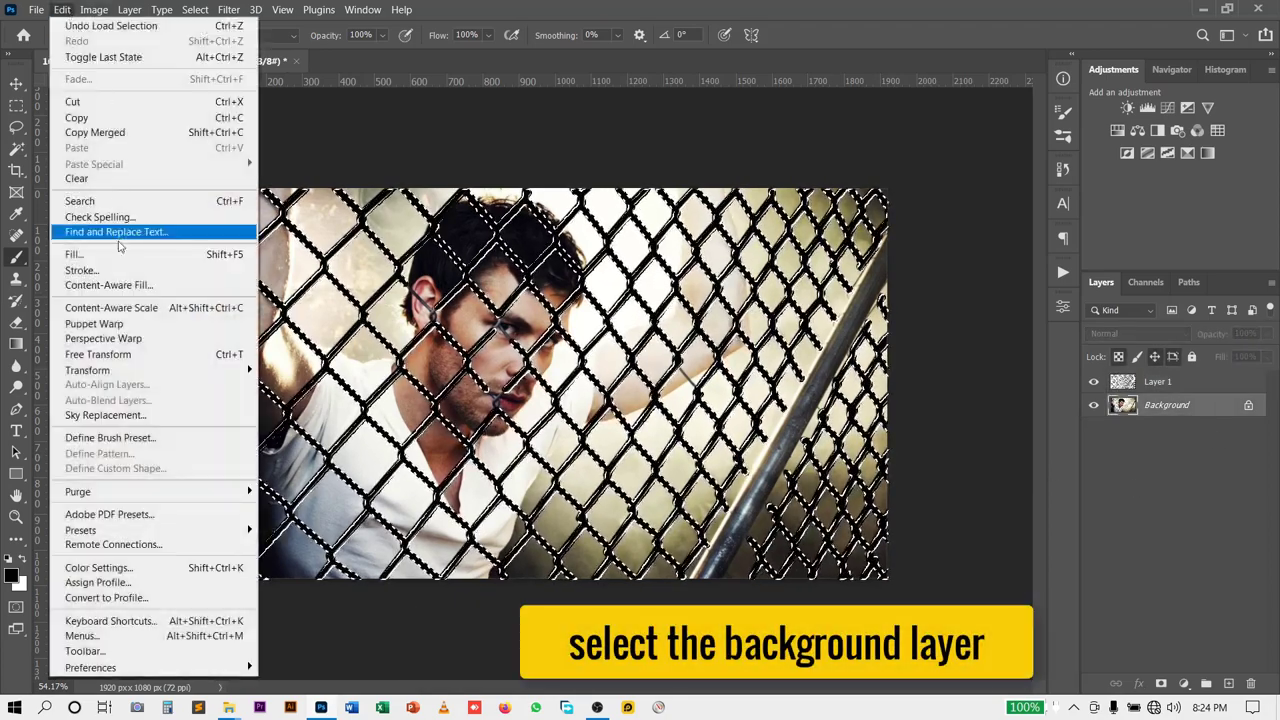
click(160, 289)
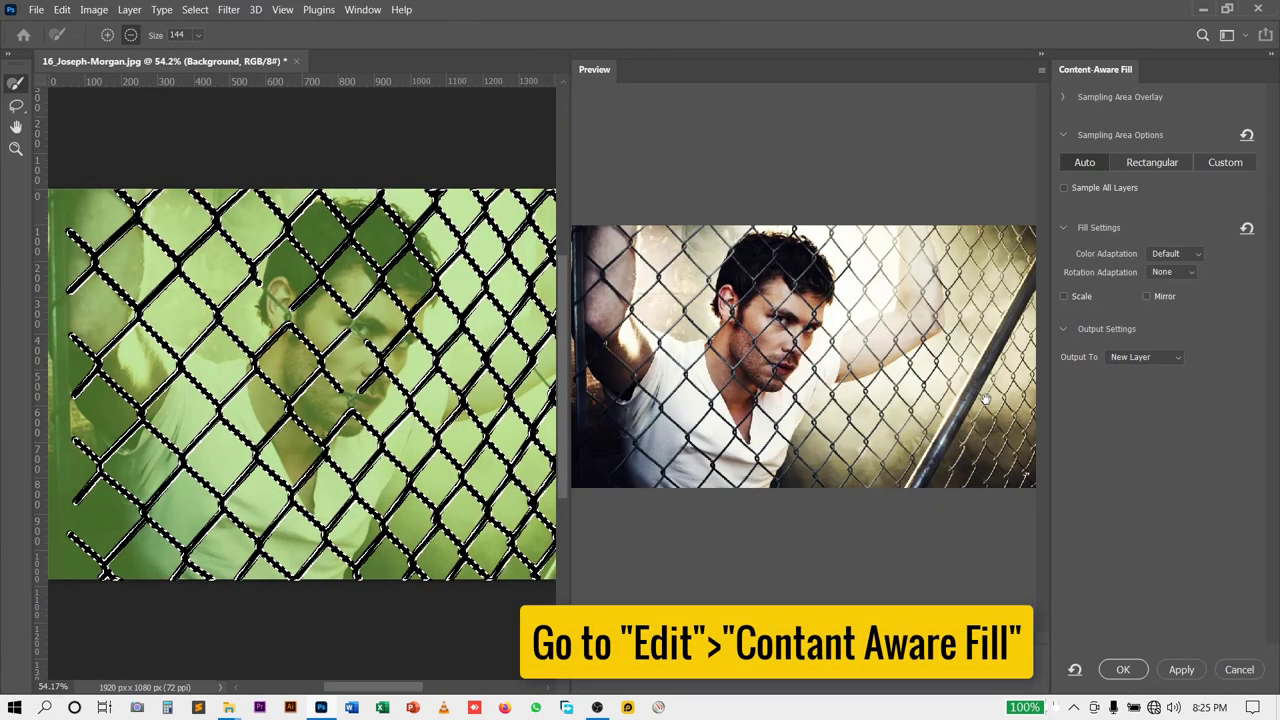
click(1135, 673)
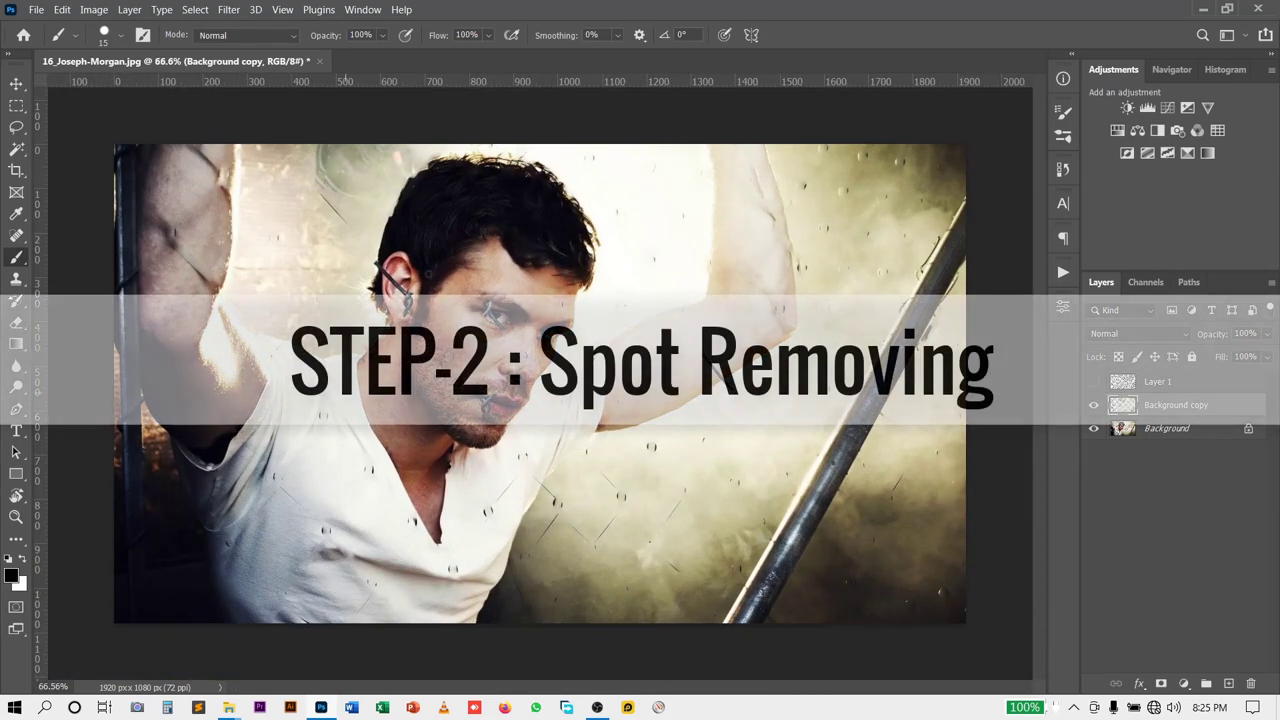
Step: Select the fence-free Background copy layer with the Move tool
key(v)
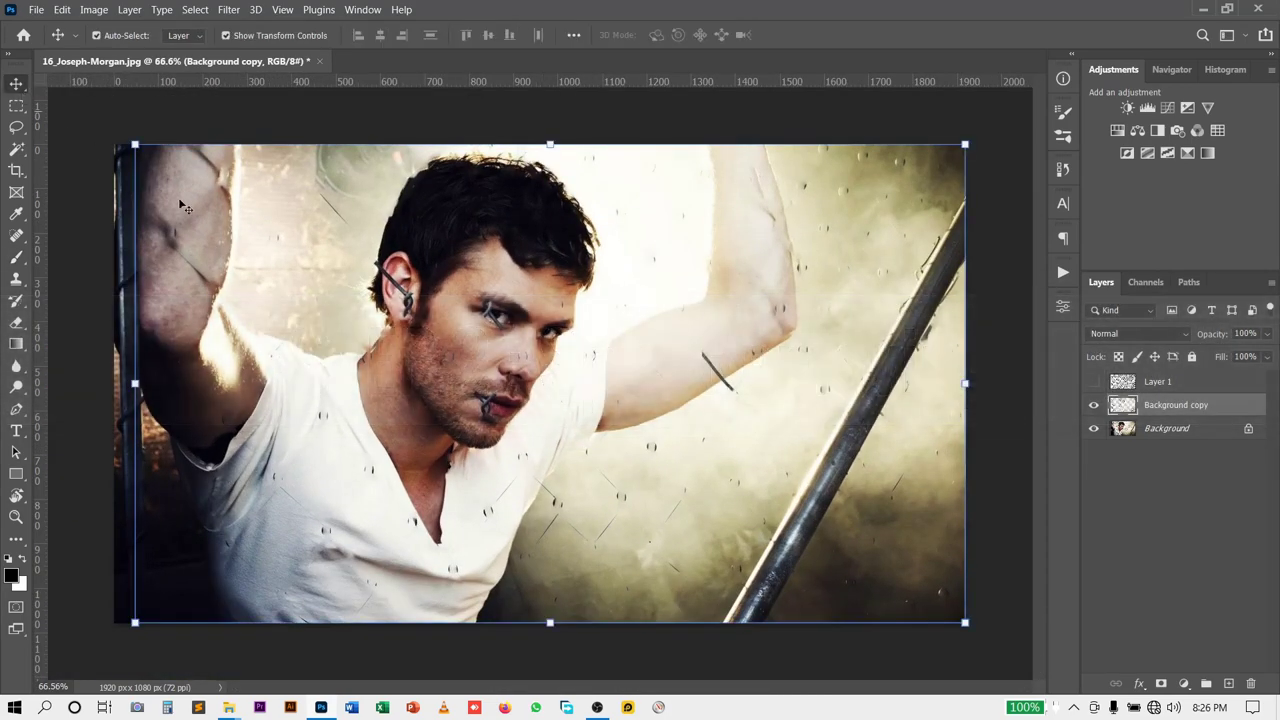
click(1173, 506)
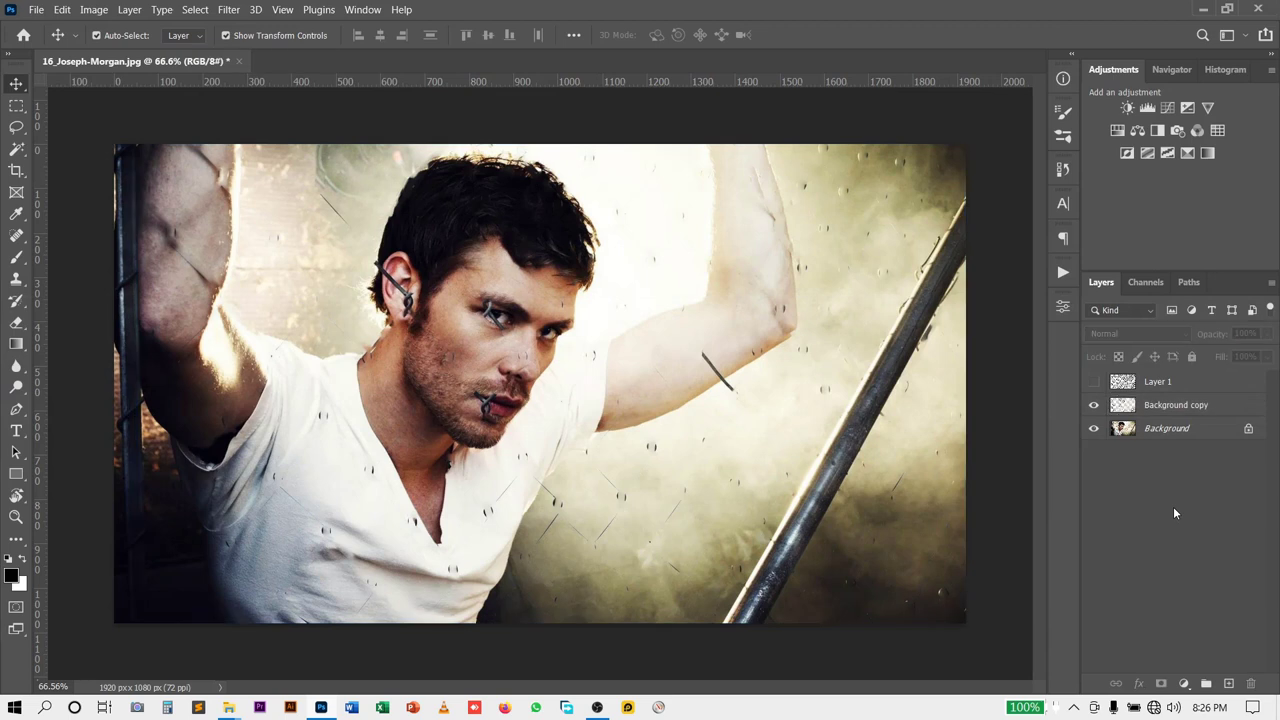
click(1155, 405)
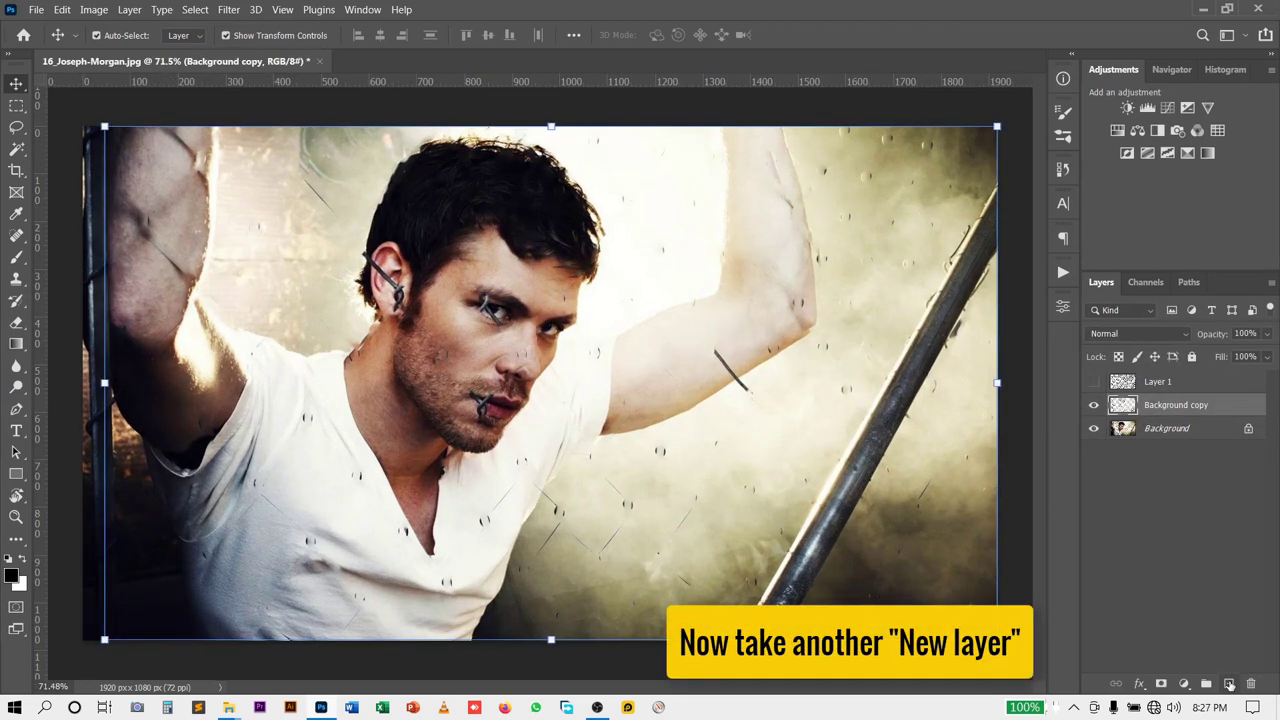
Step: Add Layer 2 and set the Spot Healing Brush to Content-Aware, Sample All Layers, Normal mode
click(1229, 683)
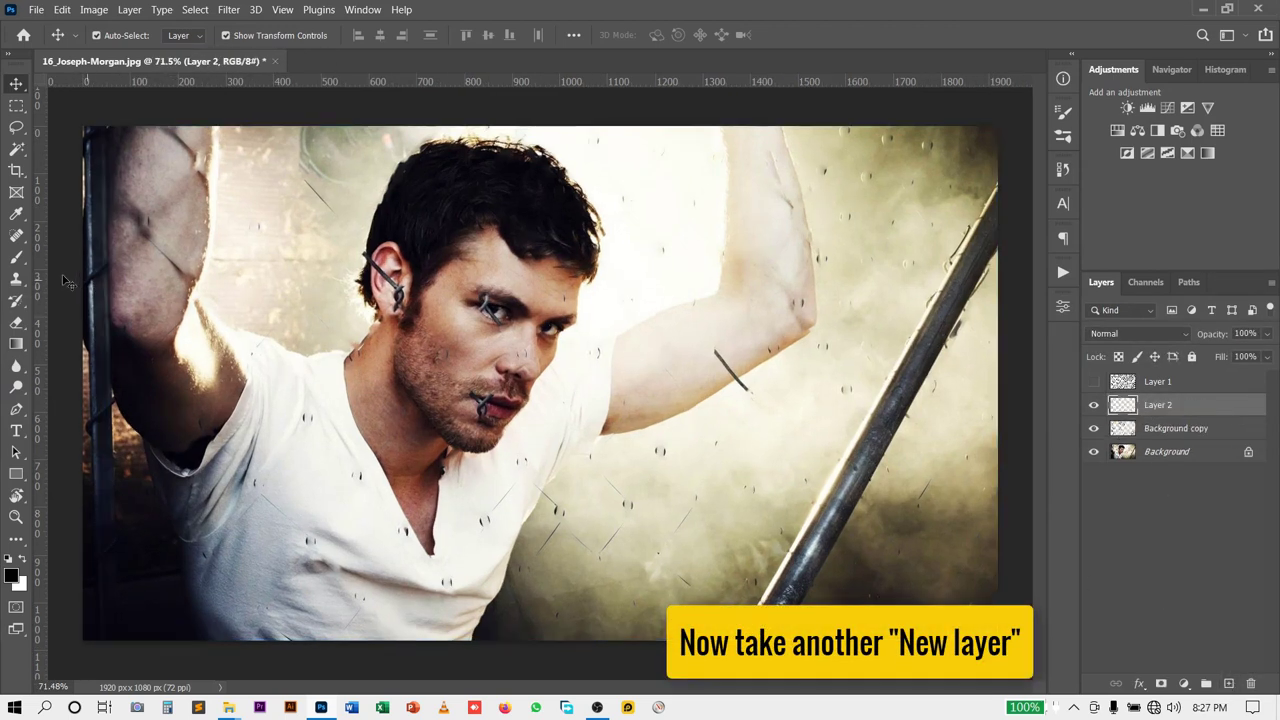
key(j)
right_click(16, 236)
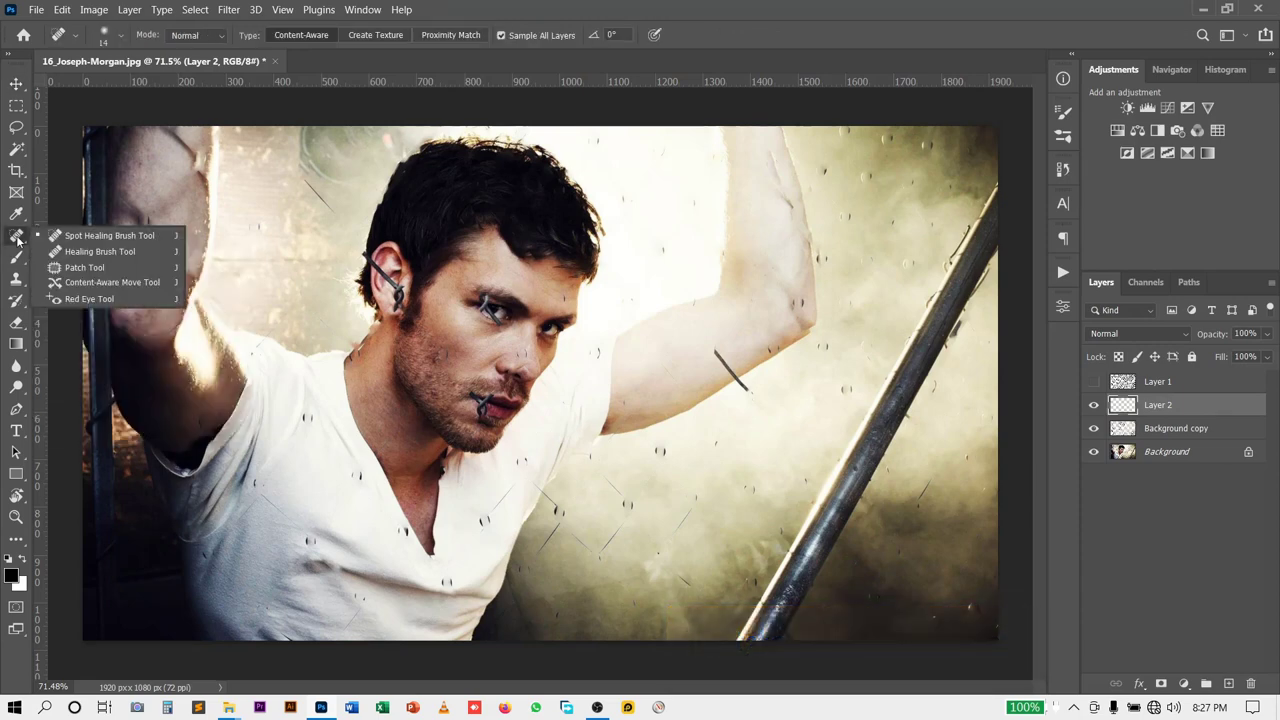
click(118, 235)
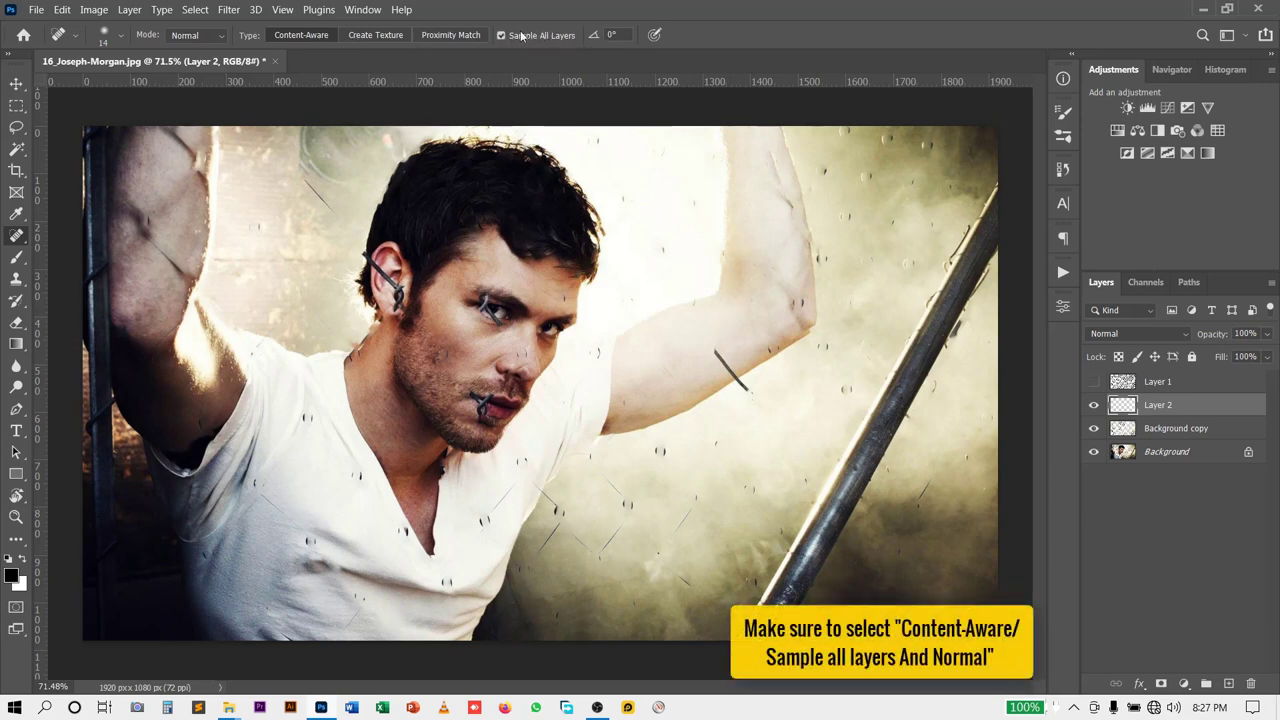
click(205, 41)
click(206, 50)
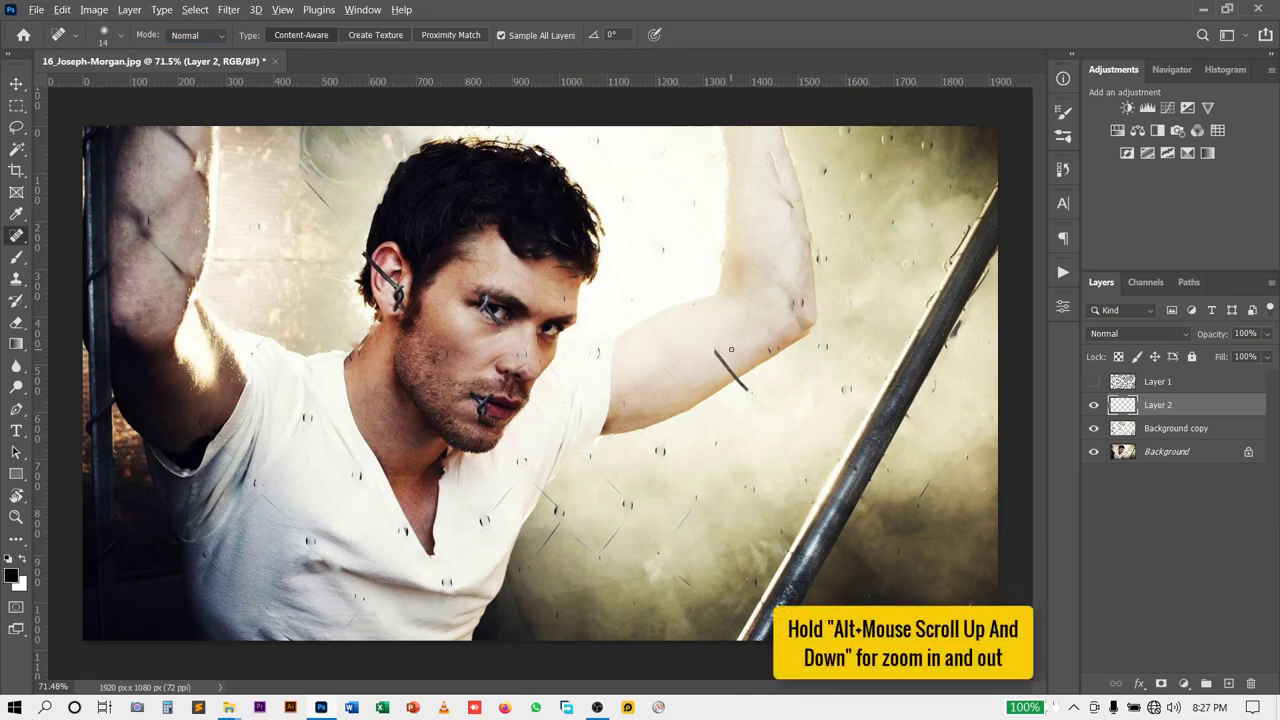
Step: Heal the dark scratch across the forearm and a nearby mark on Layer 2
scroll(746, 359, up, 2)
scroll(746, 359, up, 2)
scroll(746, 362, up, 2)
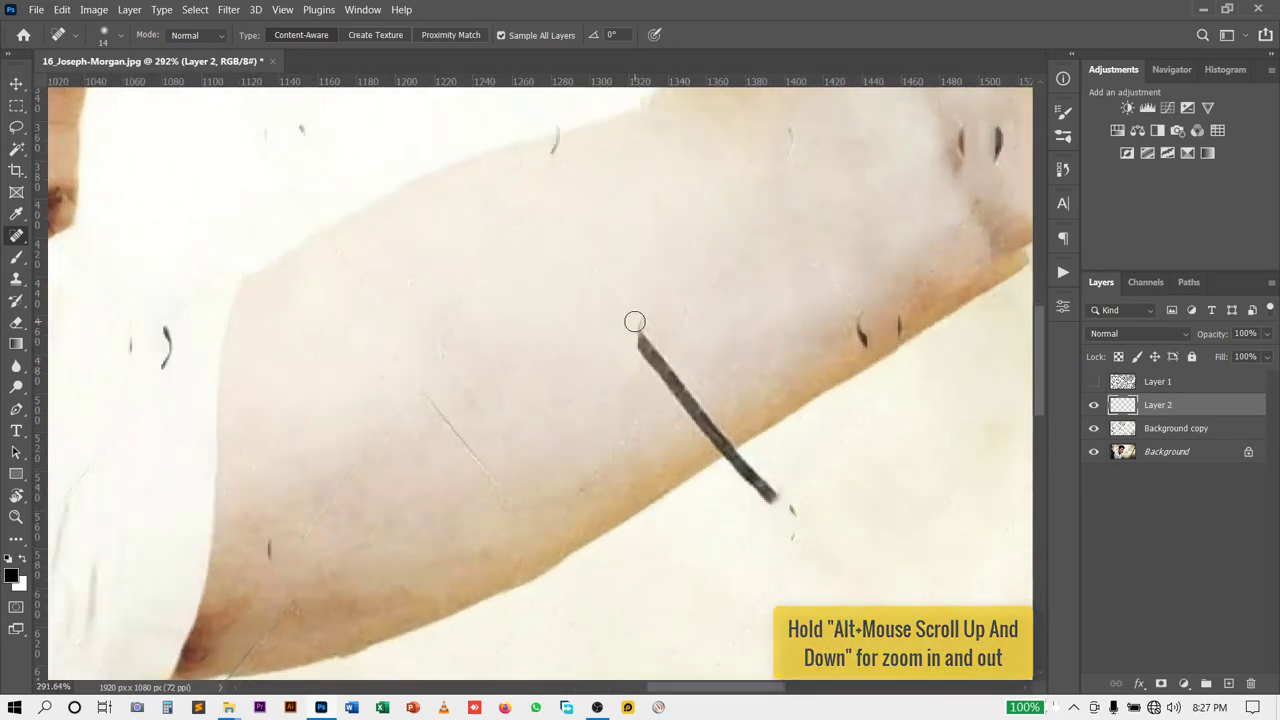
mouse_move(634, 321)
mouse_down()
mouse_move(640, 350)
mouse_move(724, 436)
mouse_up()
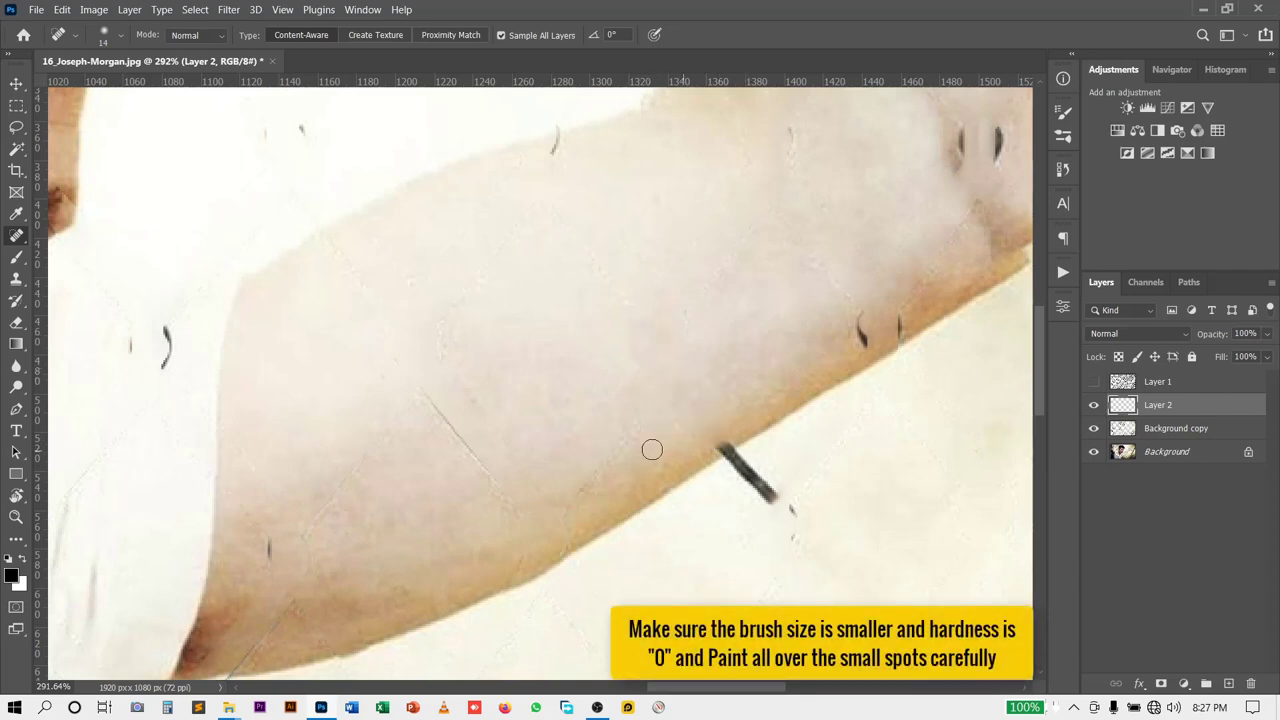
scroll(652, 449, down, 2)
key(bracketright)
key(bracketright)
key(bracketright)
click(641, 358)
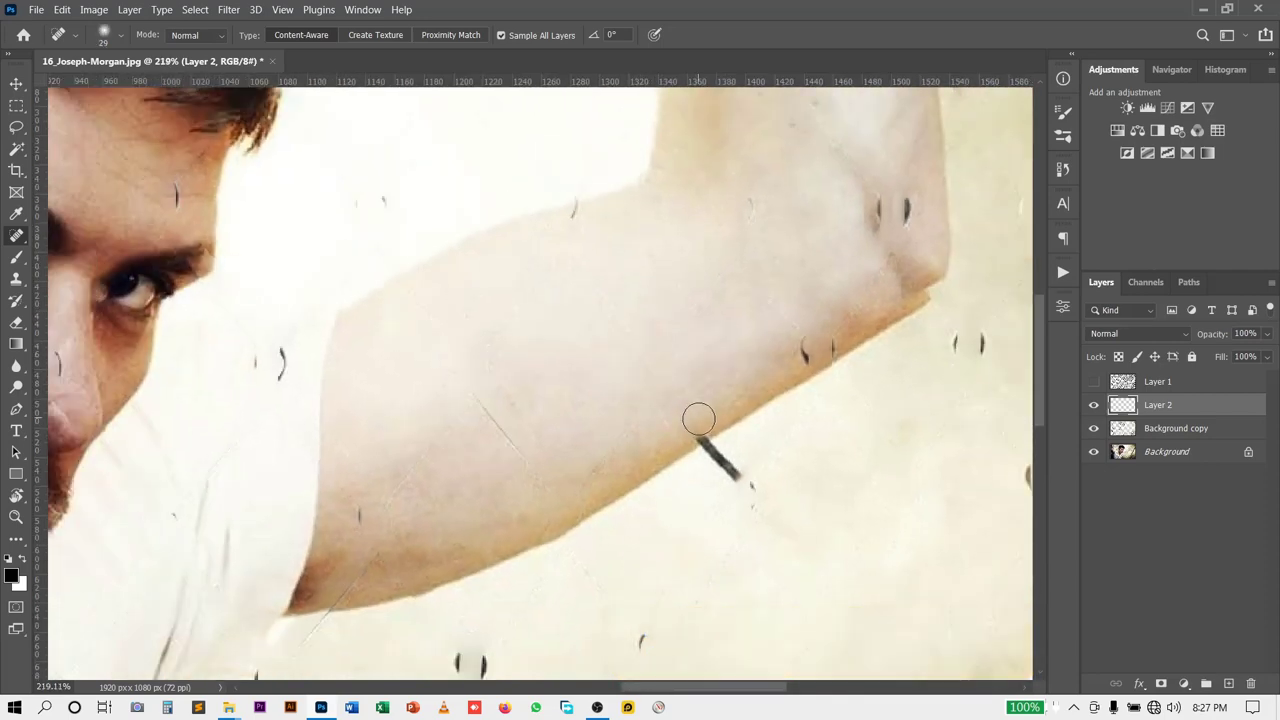
Step: Heal the remaining scratch below the arm and the dark mark beside it
scroll(749, 486, up, 2)
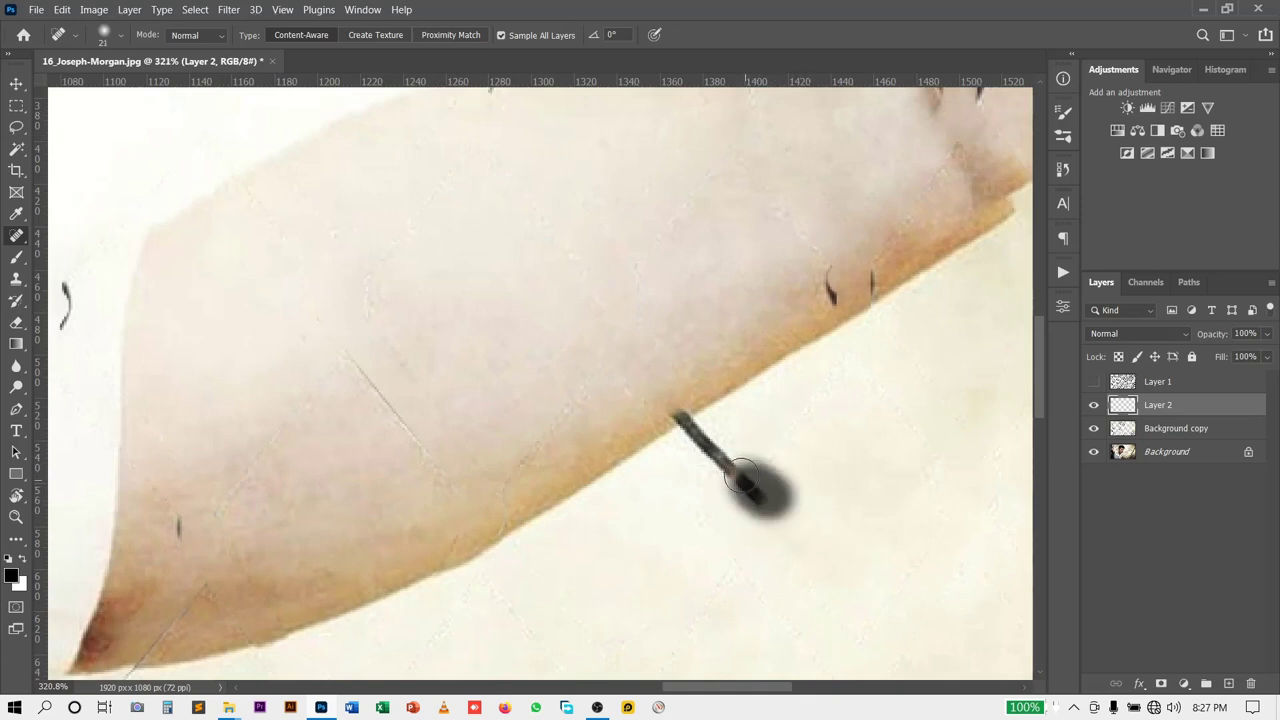
drag(732, 476, 686, 428)
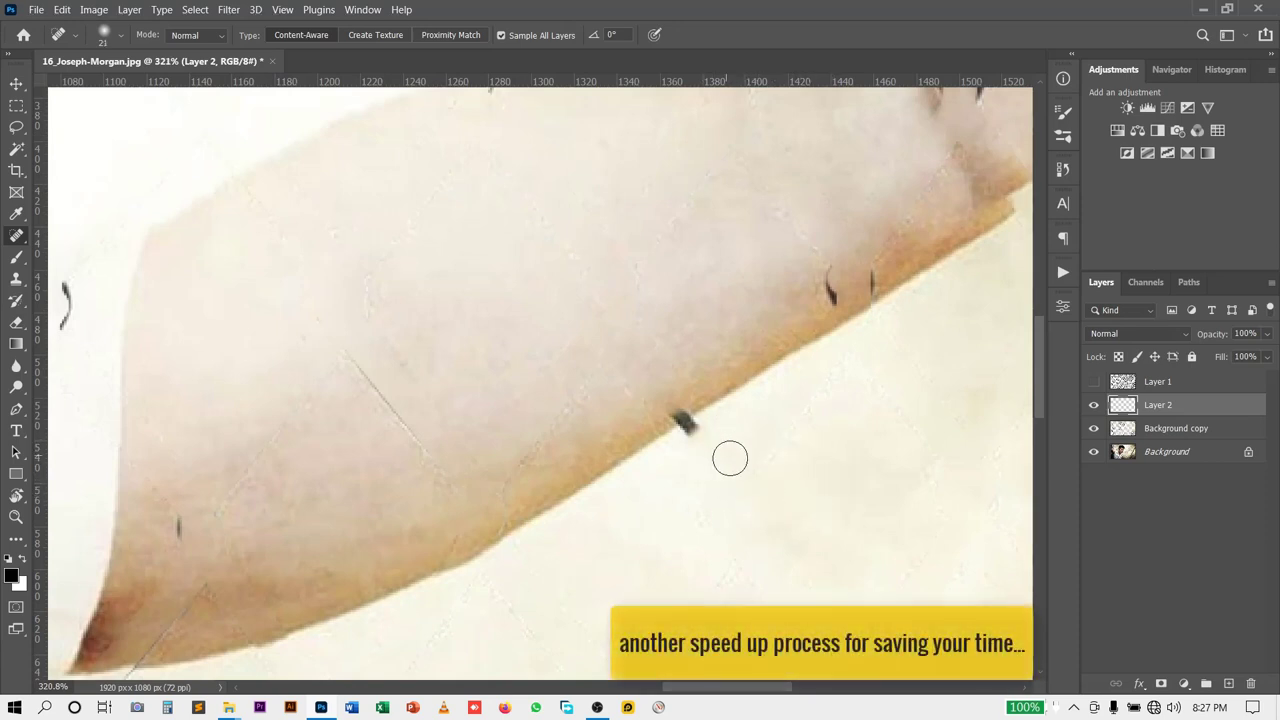
scroll(728, 457, up, 1)
key(bracketleft)
key(bracketleft)
key(bracketleft)
drag(715, 372, 700, 408)
scroll(534, 586, down, 2)
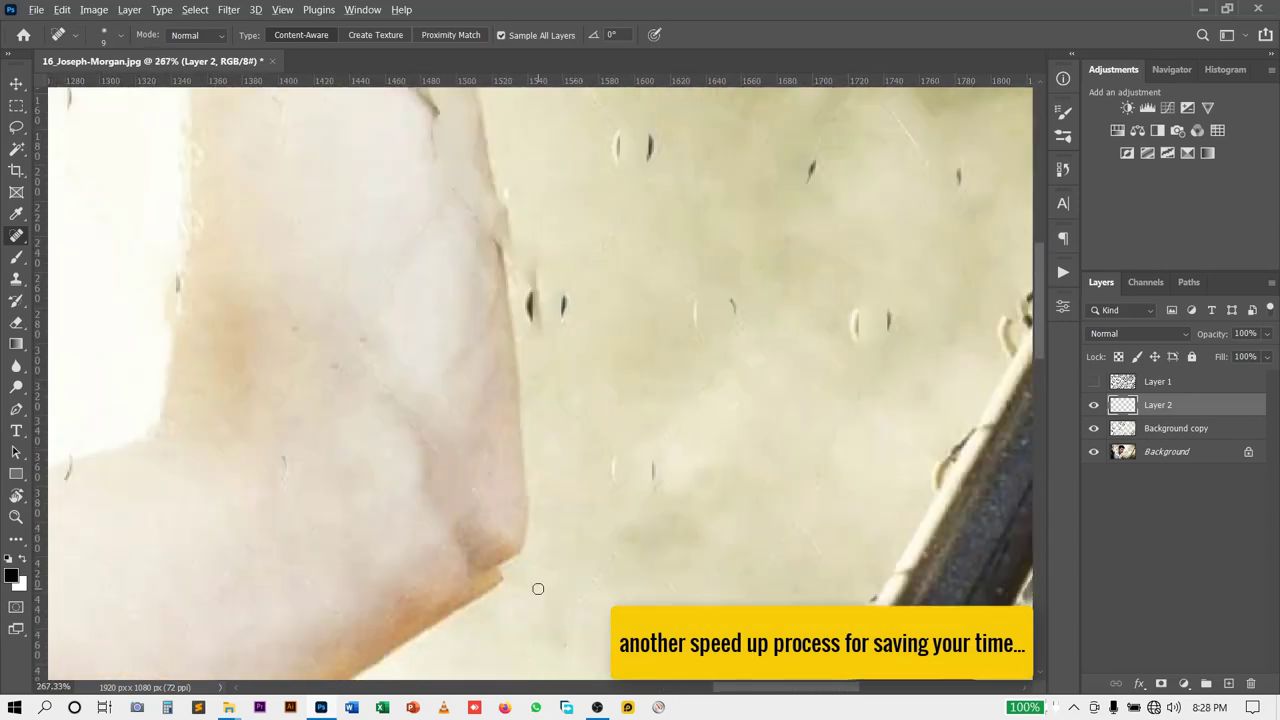
key(bracketright)
key(bracketright)
key(bracketright)
Step: Inspect the top edge and the pole near the right edge for leftover fence, with brush size 16
drag(614, 457, 786, 494)
scroll(457, 451, down, 5)
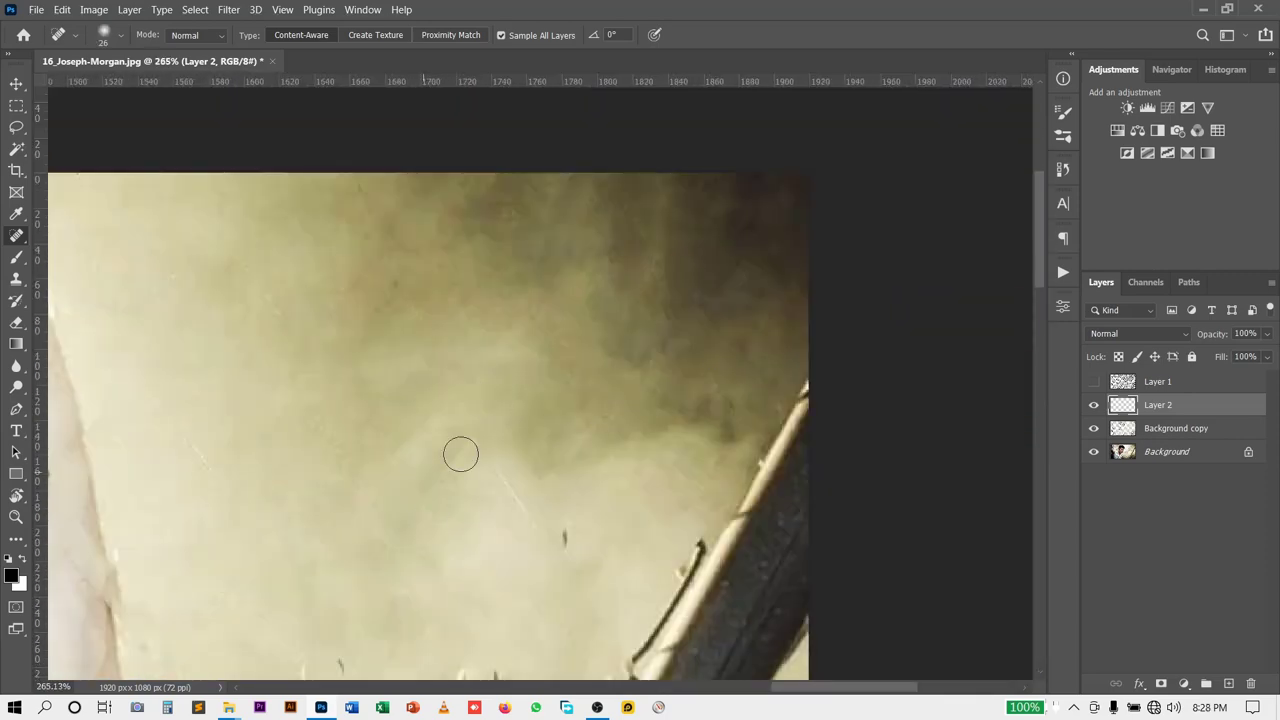
scroll(560, 560, down, 3)
scroll(600, 500, up, 2)
drag(680, 445, 791, 355)
scroll(791, 355, up, 1)
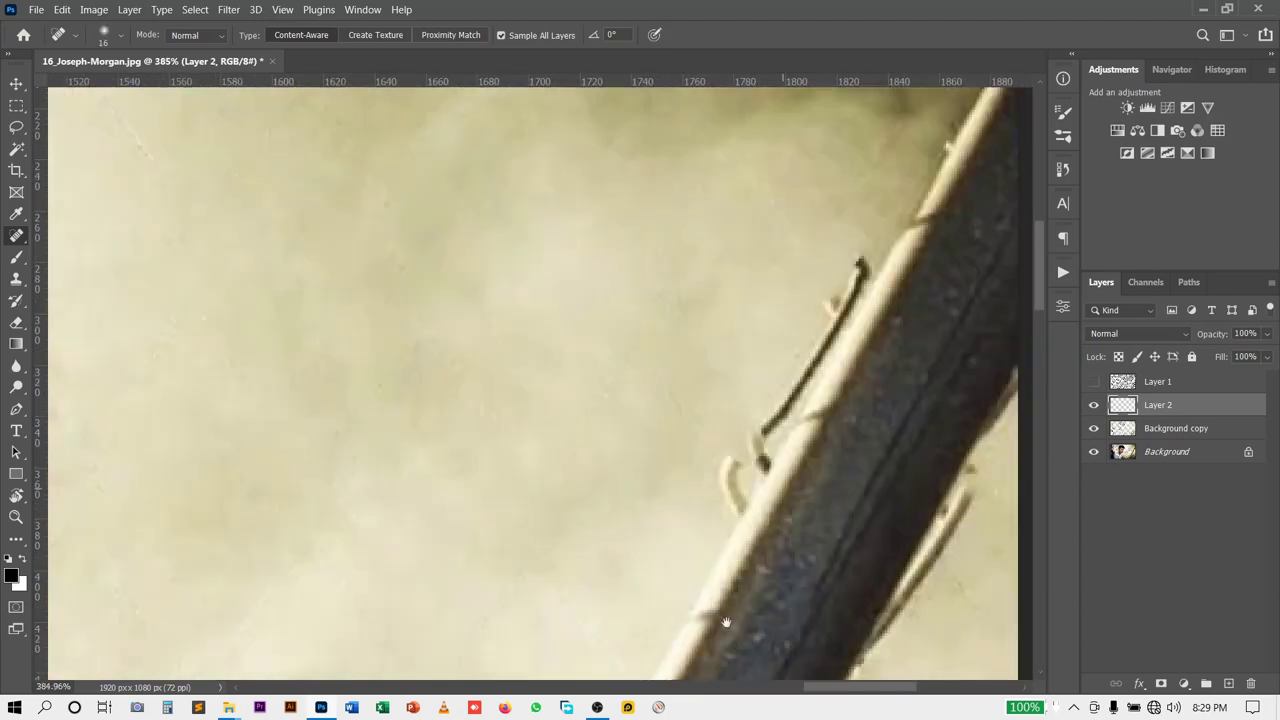
key(bracketleft)
mouse_move(700, 400)
mouse_down()
mouse_move(683, 482)
mouse_move(509, 523)
mouse_up()
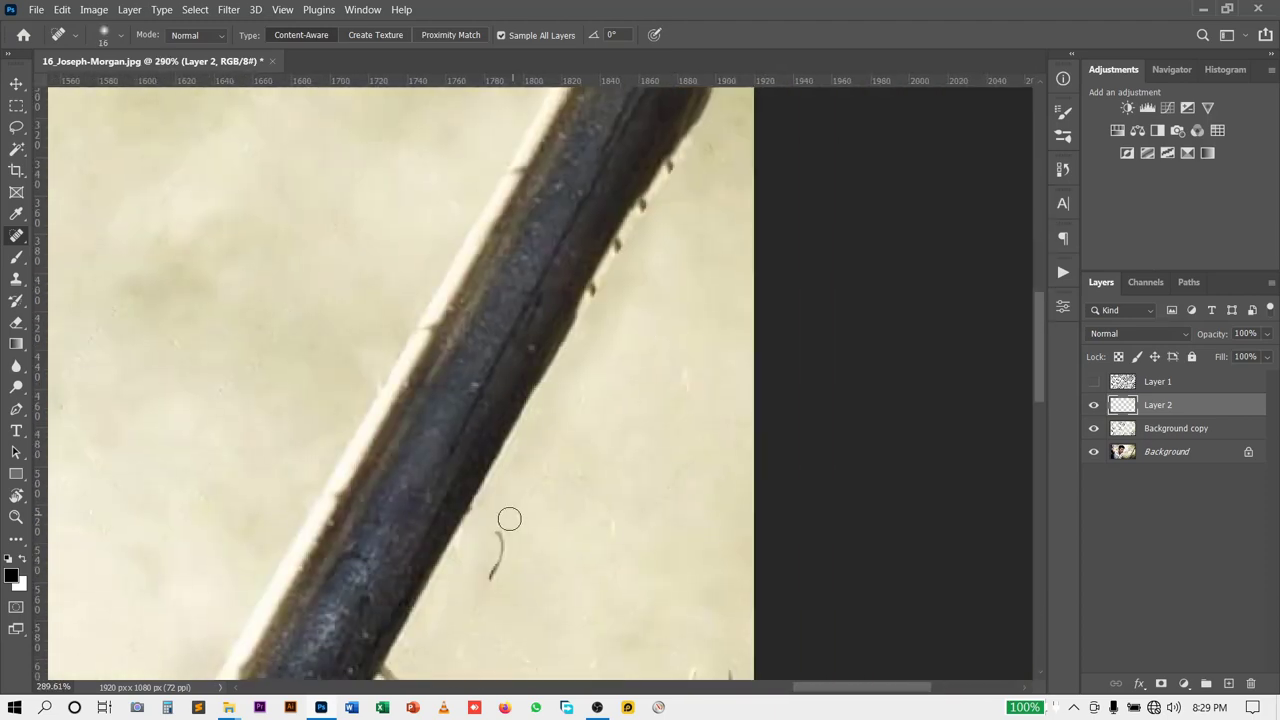
scroll(796, 601, down, 1)
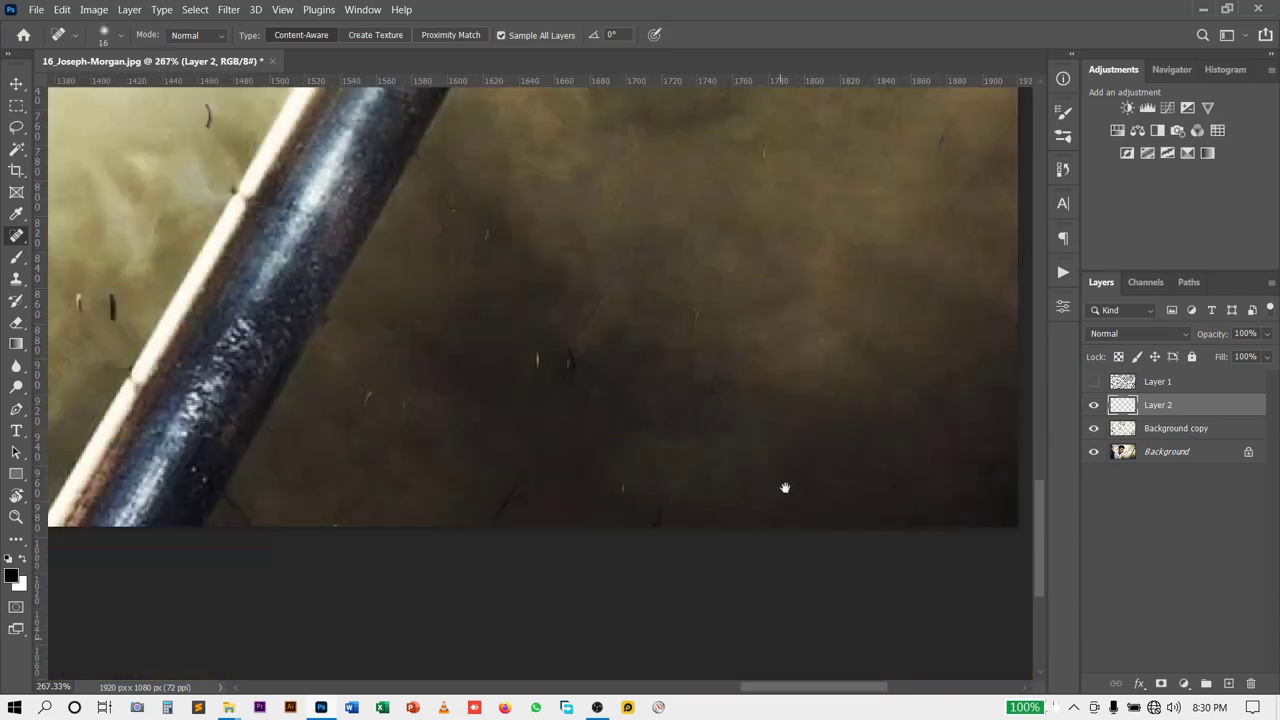
scroll(786, 486, left, 3)
scroll(697, 400, left, 3)
scroll(695, 432, left, 2)
scroll(748, 426, left, 3)
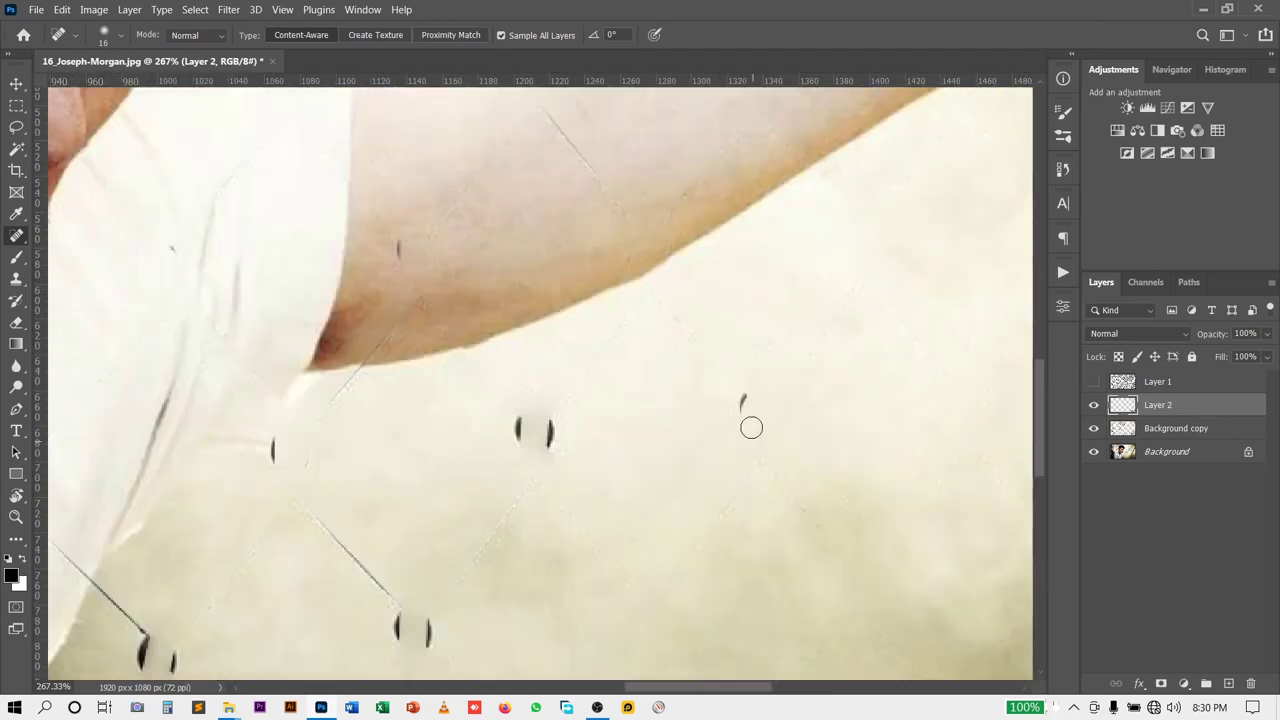
scroll(569, 346, left, 3)
scroll(677, 411, left, 3)
scroll(839, 493, left, 3)
scroll(839, 493, down, 1)
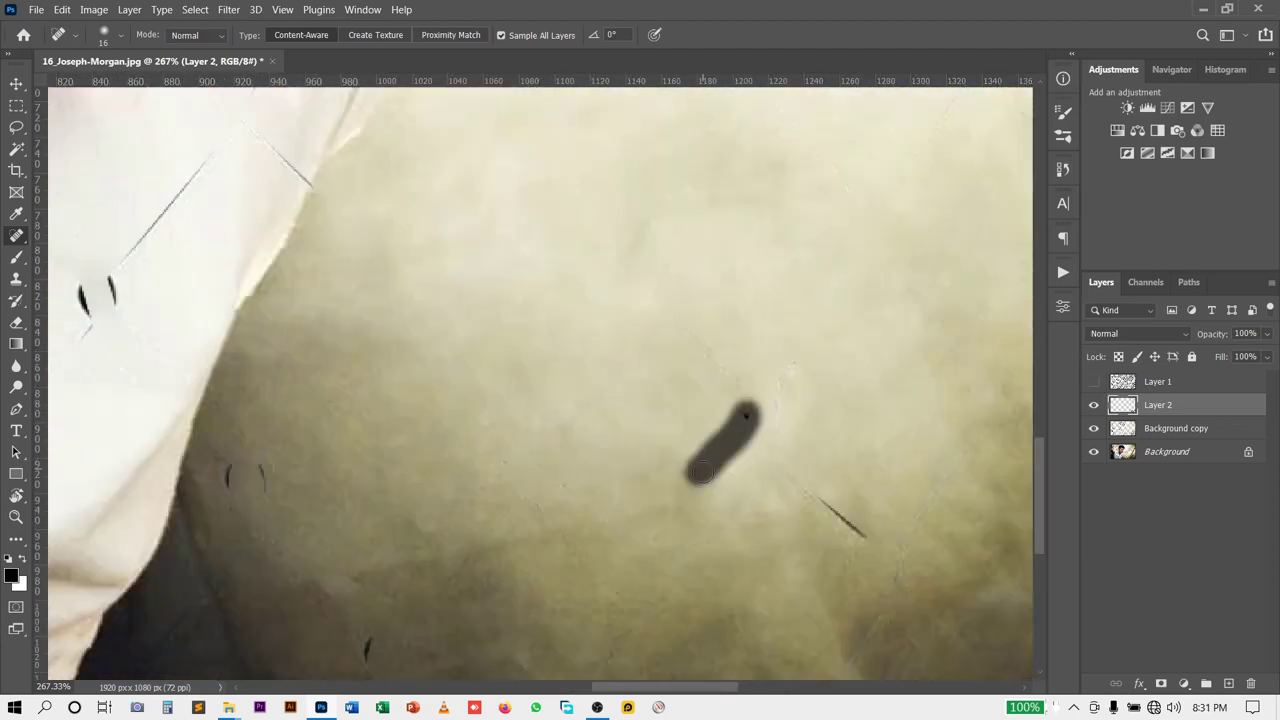
scroll(674, 523, right, 3)
scroll(640, 500, left, 3)
scroll(594, 484, down, 3)
scroll(594, 484, up, 3)
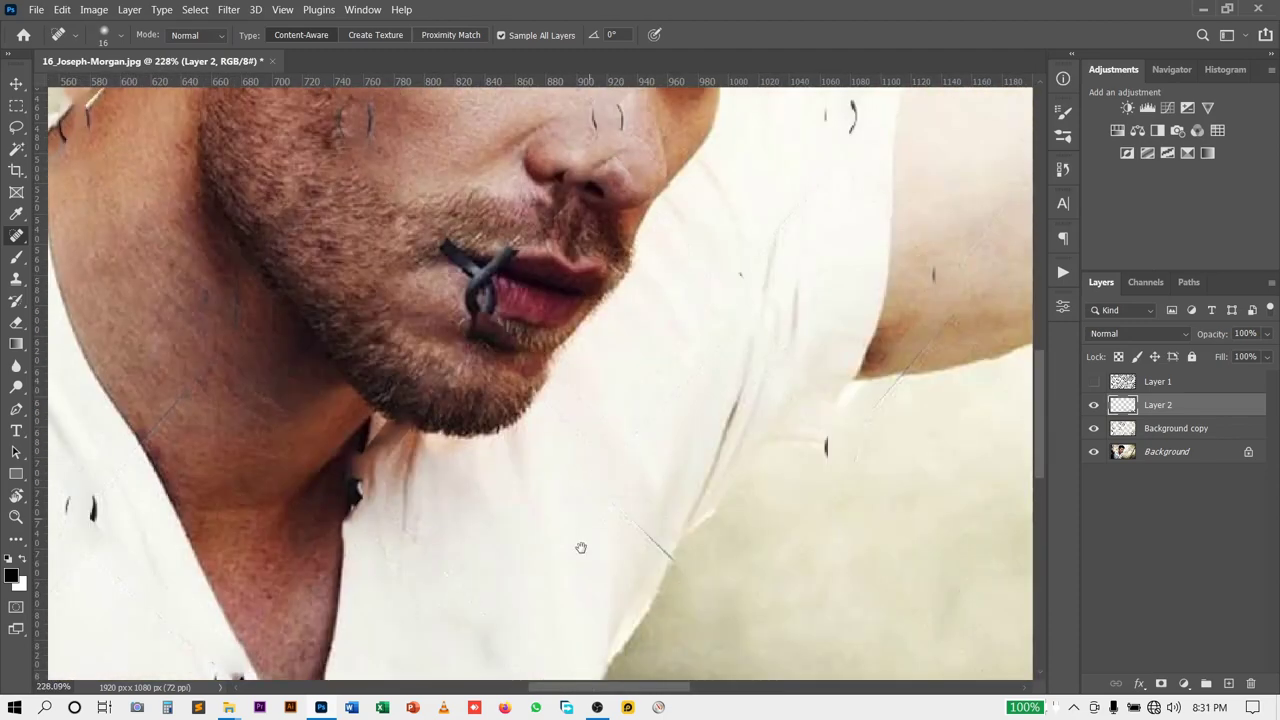
scroll(771, 506, up, 1)
scroll(850, 470, up, 1)
scroll(947, 428, up, 1)
scroll(947, 428, up, 3)
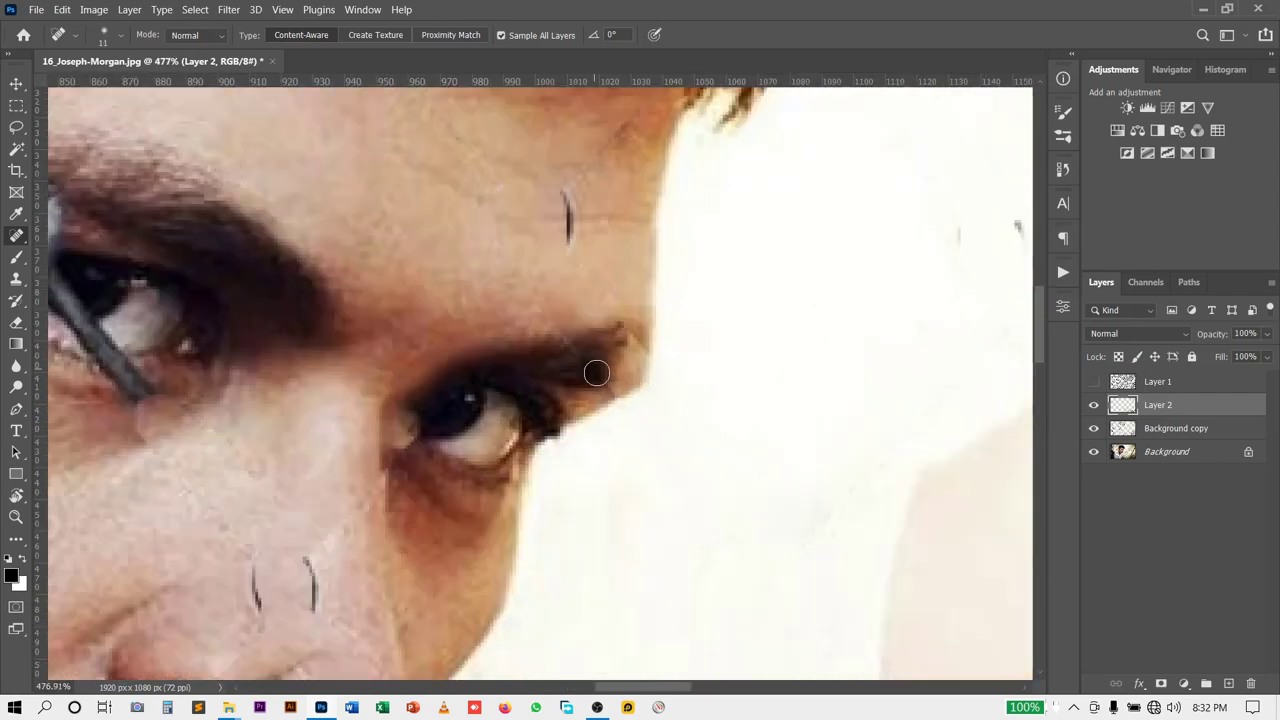
scroll(594, 371, up, 3)
scroll(594, 371, left, 3)
scroll(748, 534, up, 1)
scroll(600, 459, down, 3)
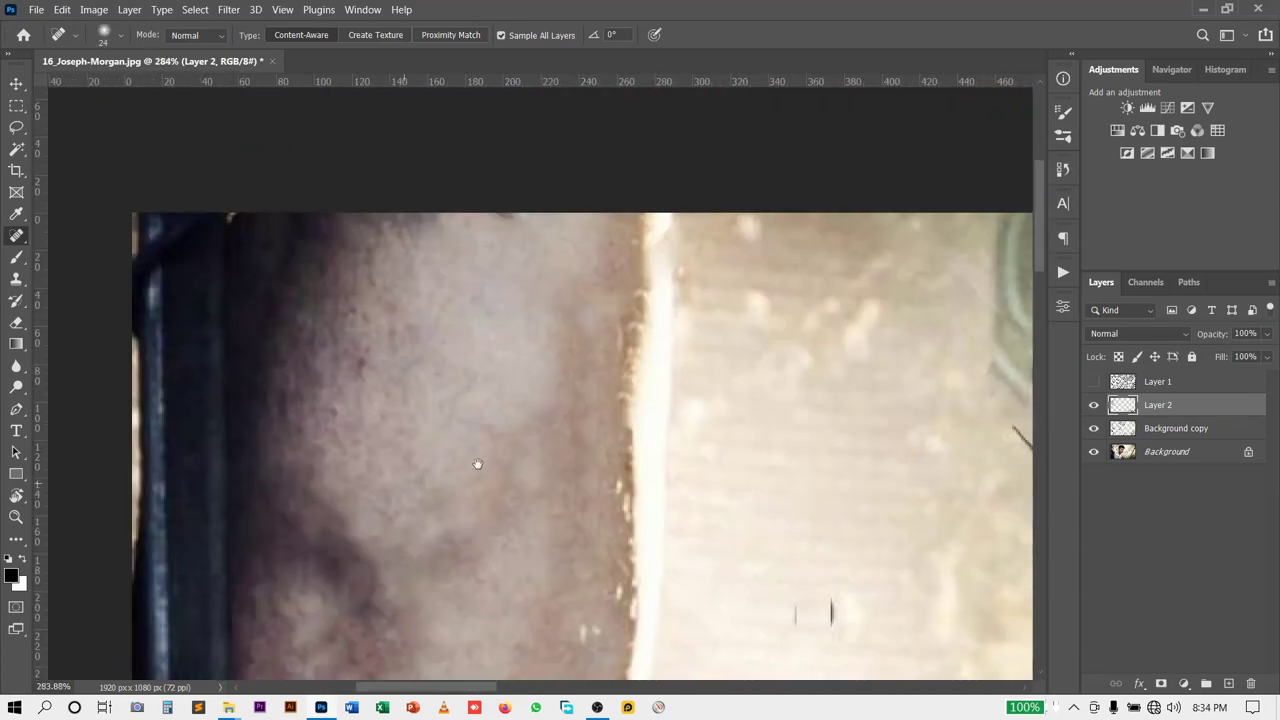
scroll(611, 446, up, 3)
scroll(611, 440, down, 3)
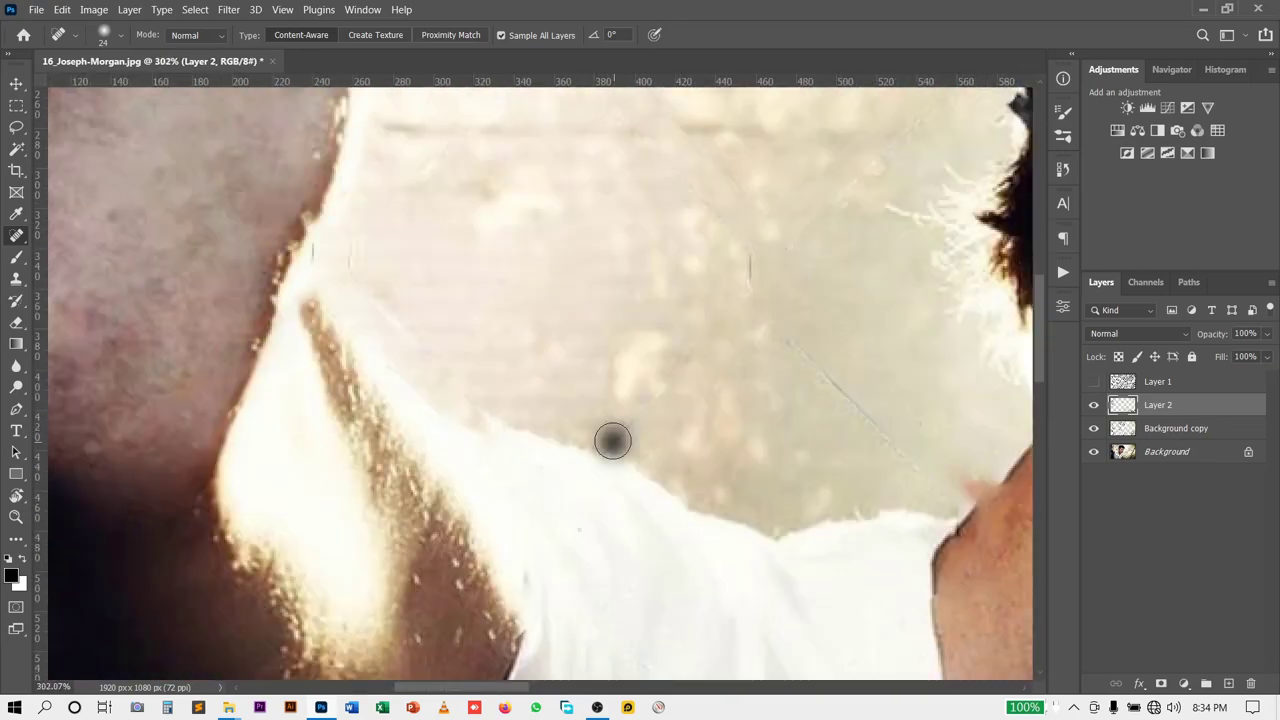
Step: Pan and zoom over the wall, neck and ear to check for remaining fence marks
drag(611, 437, 652, 509)
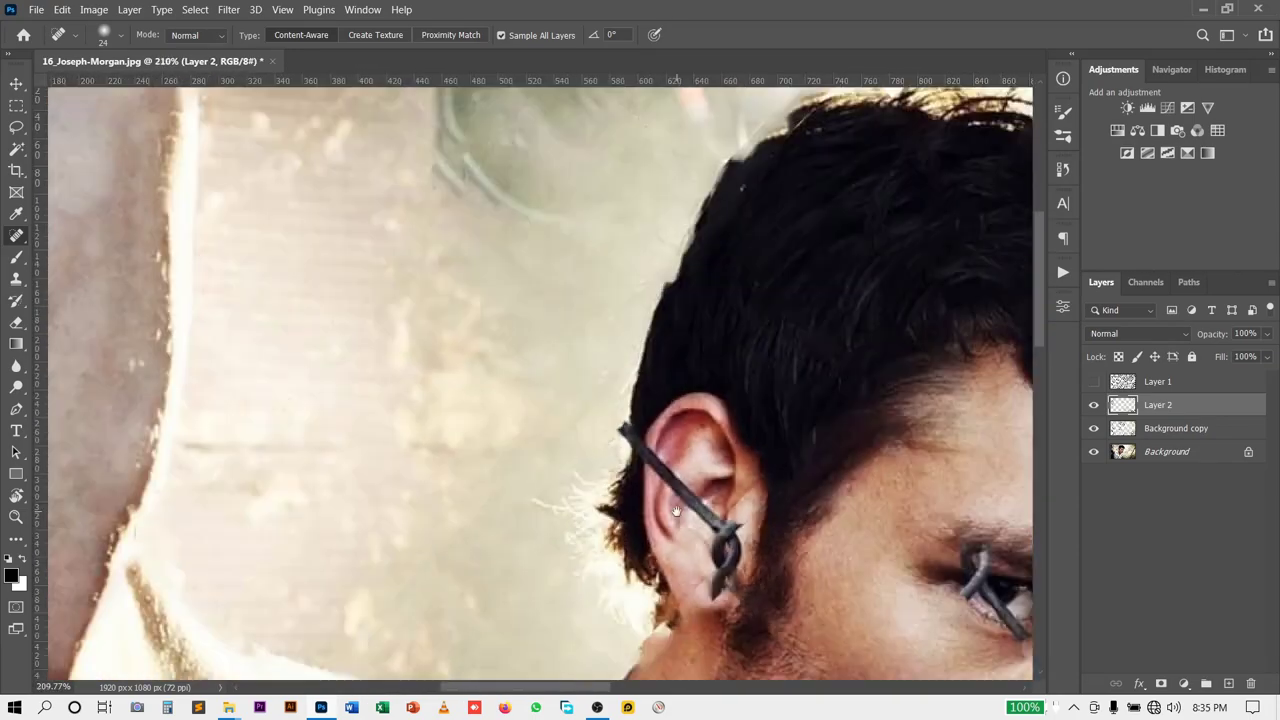
scroll(380, 491, down, 3)
scroll(380, 491, down, 5)
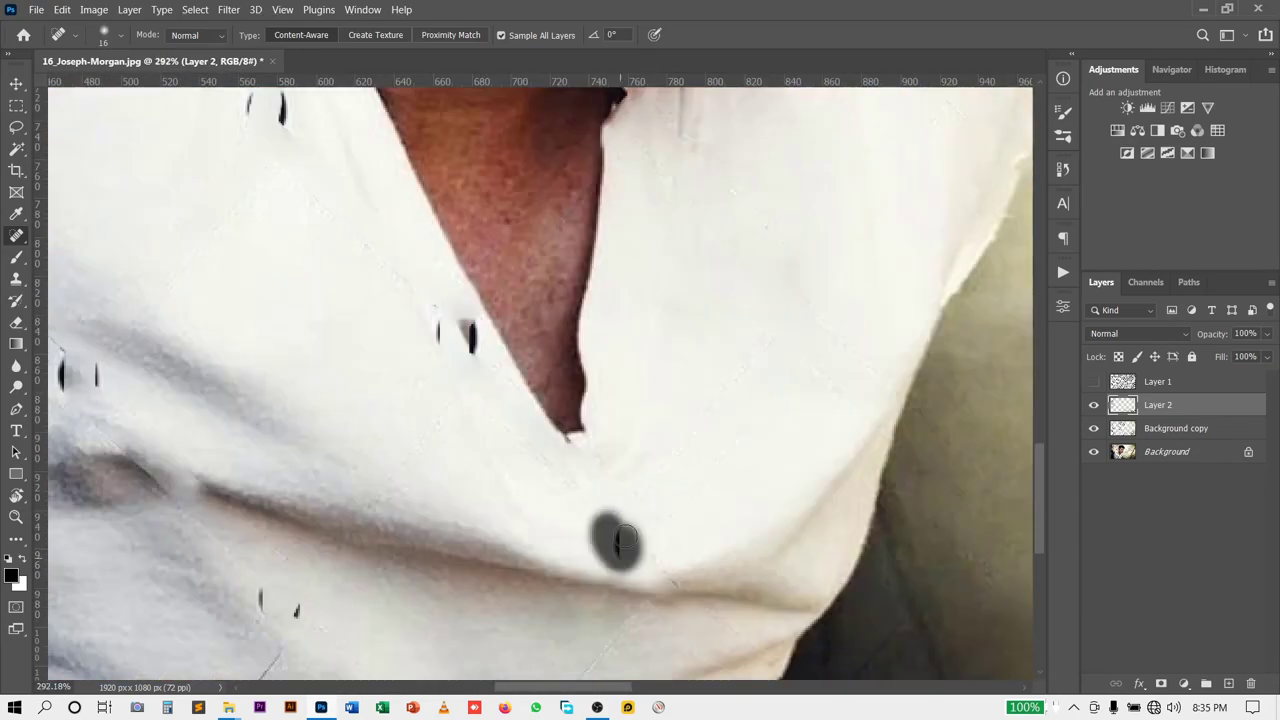
scroll(586, 589, up, 2)
scroll(384, 391, up, 3)
scroll(600, 414, down, 5)
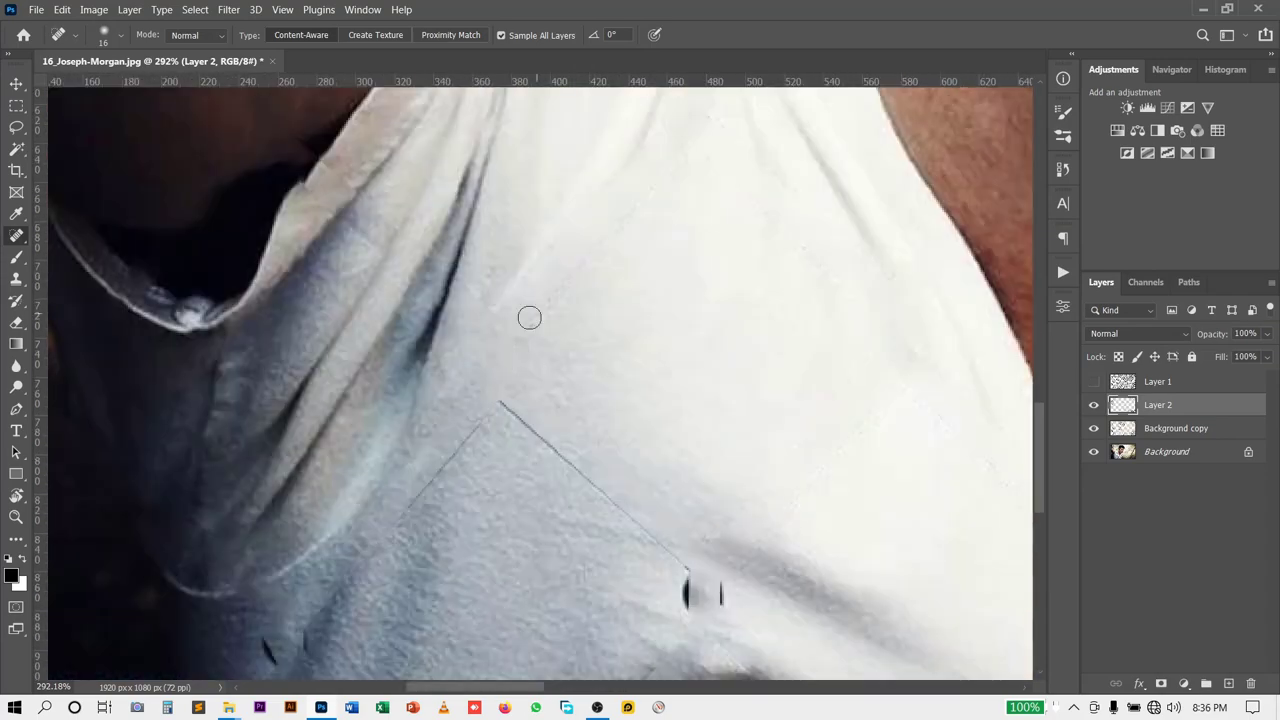
scroll(778, 495, down, 2)
scroll(778, 495, down, 2)
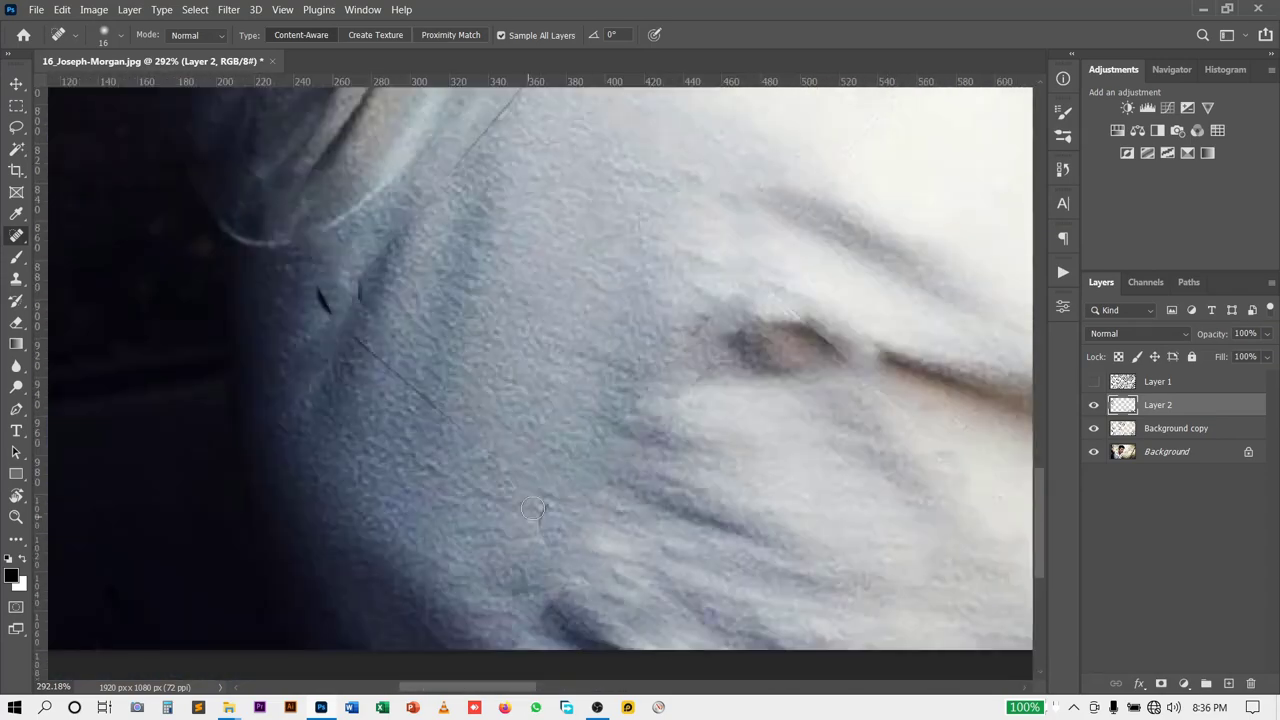
scroll(651, 517, up, 5)
scroll(544, 546, down, 3)
scroll(640, 414, up, 3)
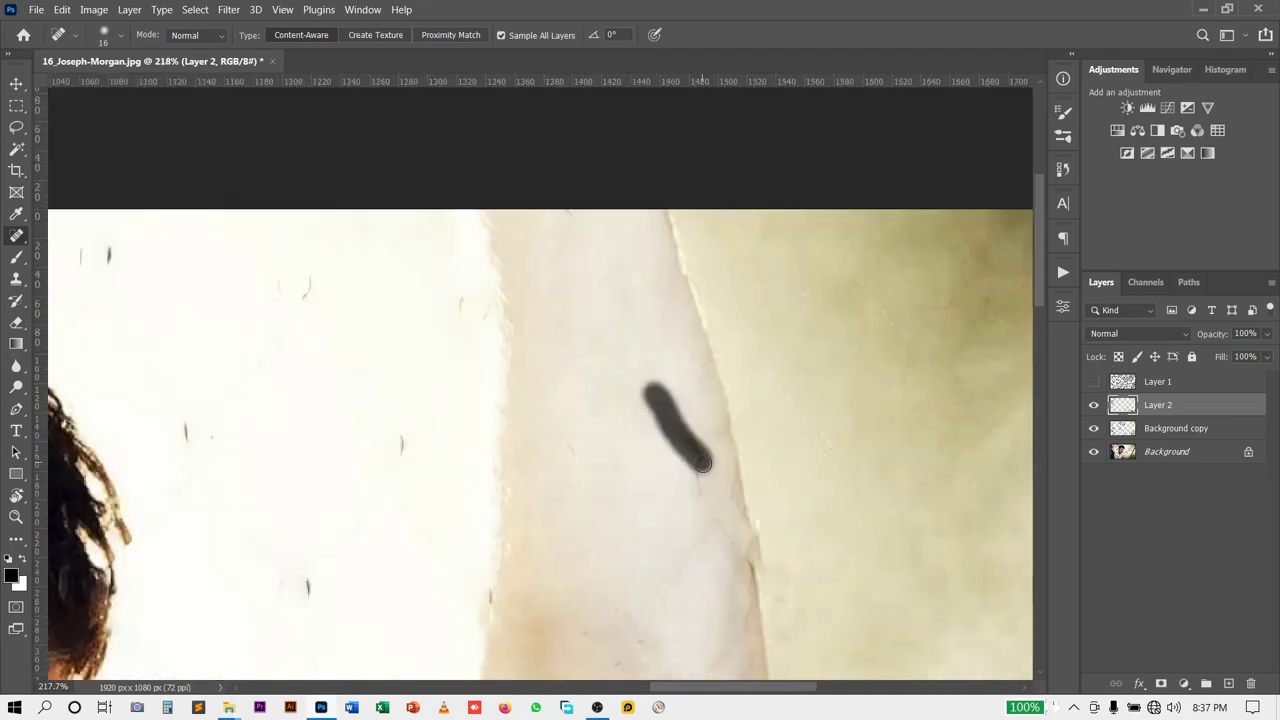
scroll(600, 451, down, 2)
scroll(585, 422, up, 2)
scroll(797, 457, up, 2)
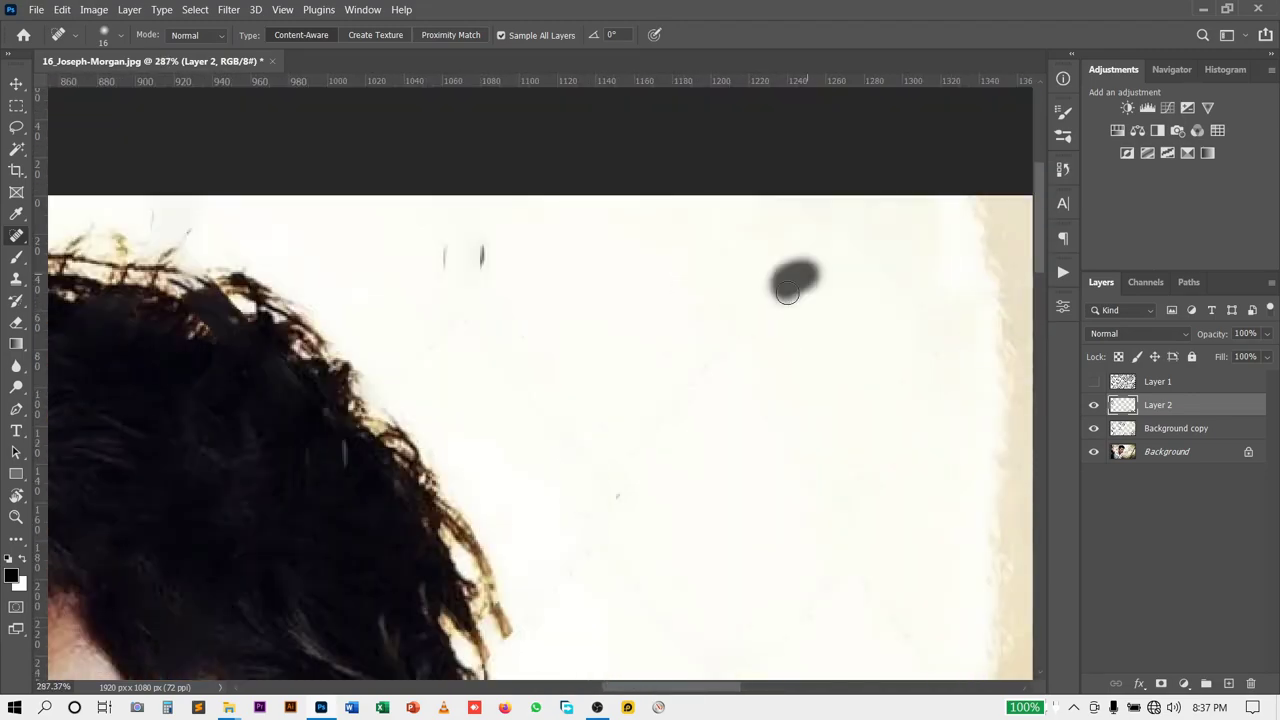
scroll(767, 412, down, 3)
scroll(767, 412, down, 4)
scroll(622, 408, up, 2)
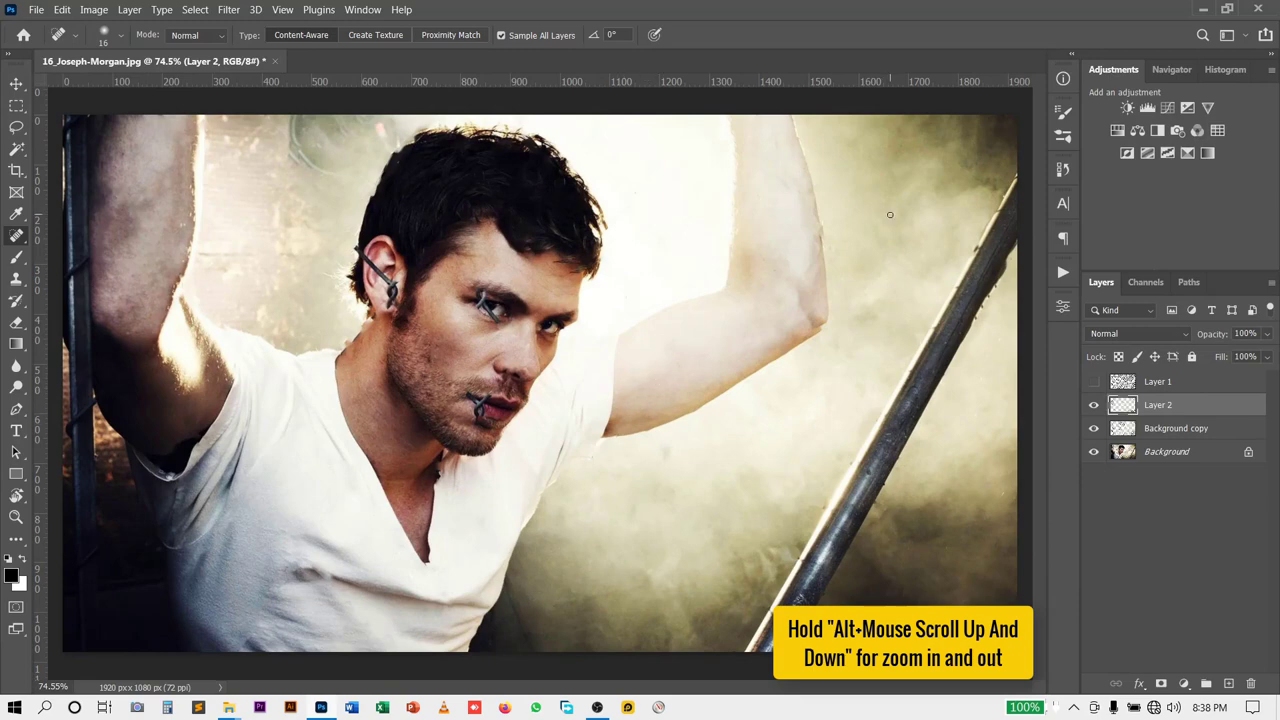
scroll(709, 237, up, 2)
scroll(817, 257, up, 2)
scroll(760, 337, up, 1)
scroll(750, 321, down, 5)
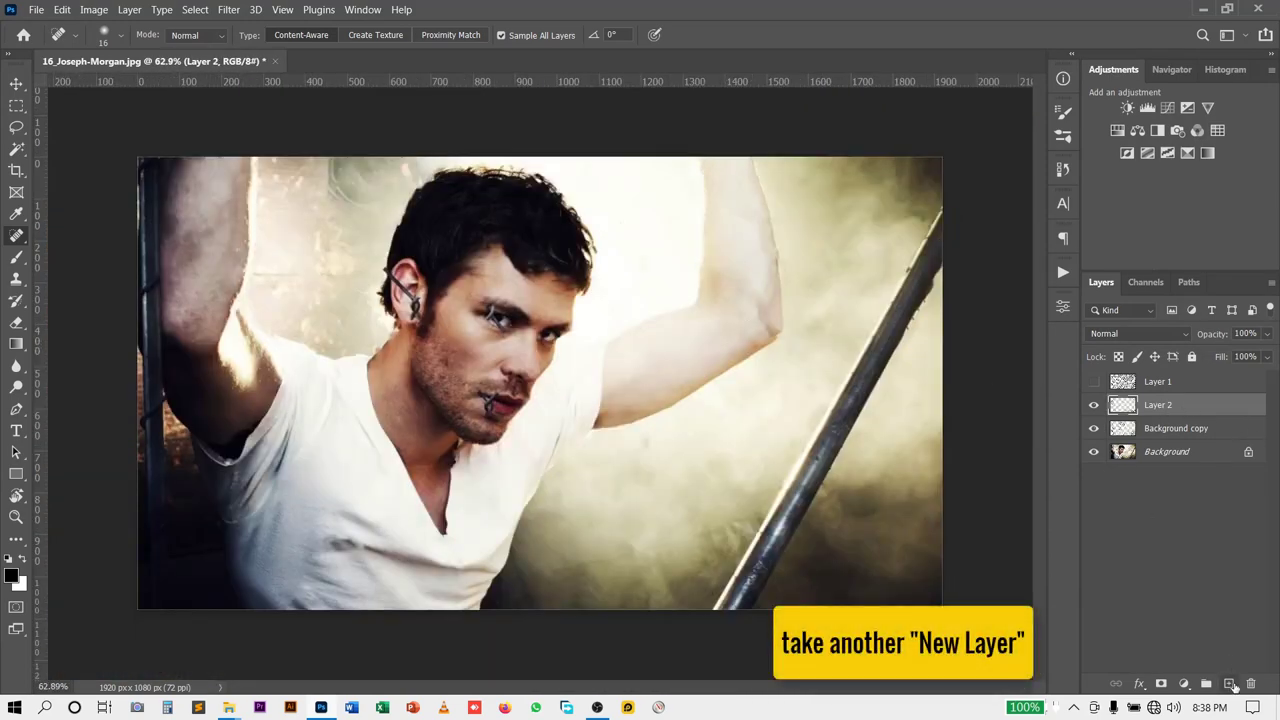
Step: Add a new empty layer and rename Layer 2 to 'Spot Healing'
click(1230, 684)
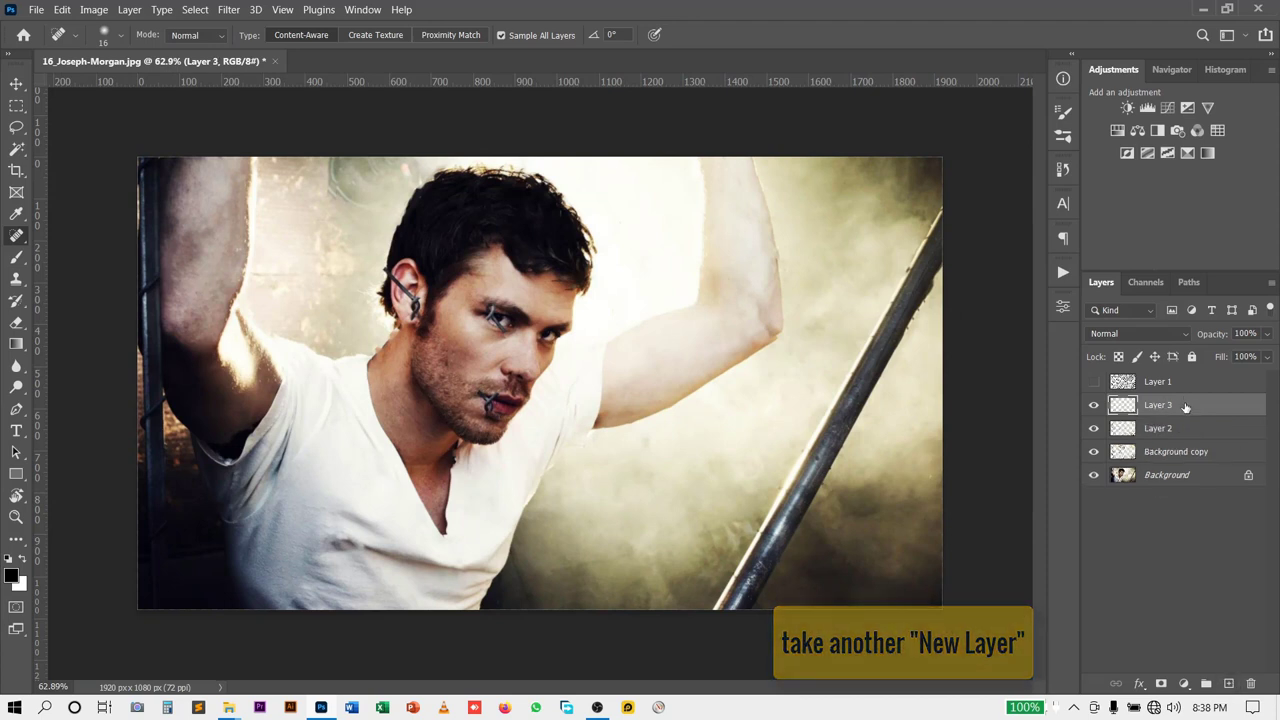
double_click(1160, 428)
text(Spo)
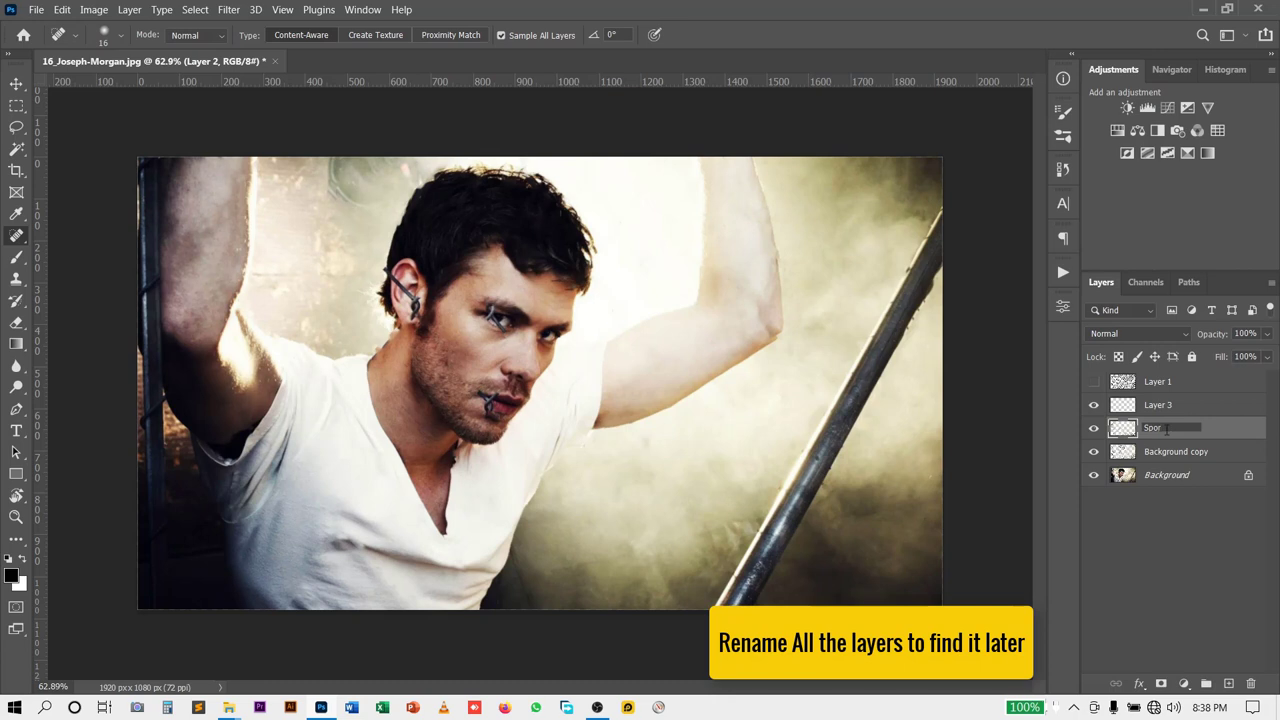
text(t Healing)
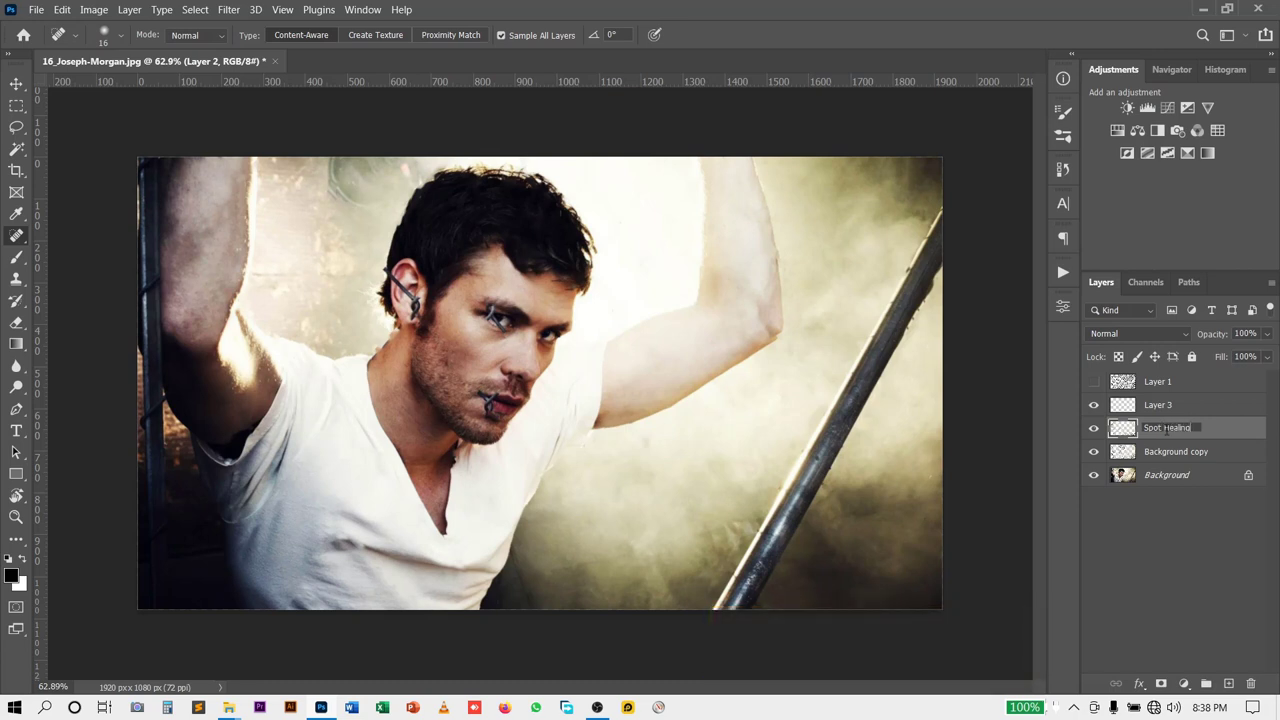
key(Return)
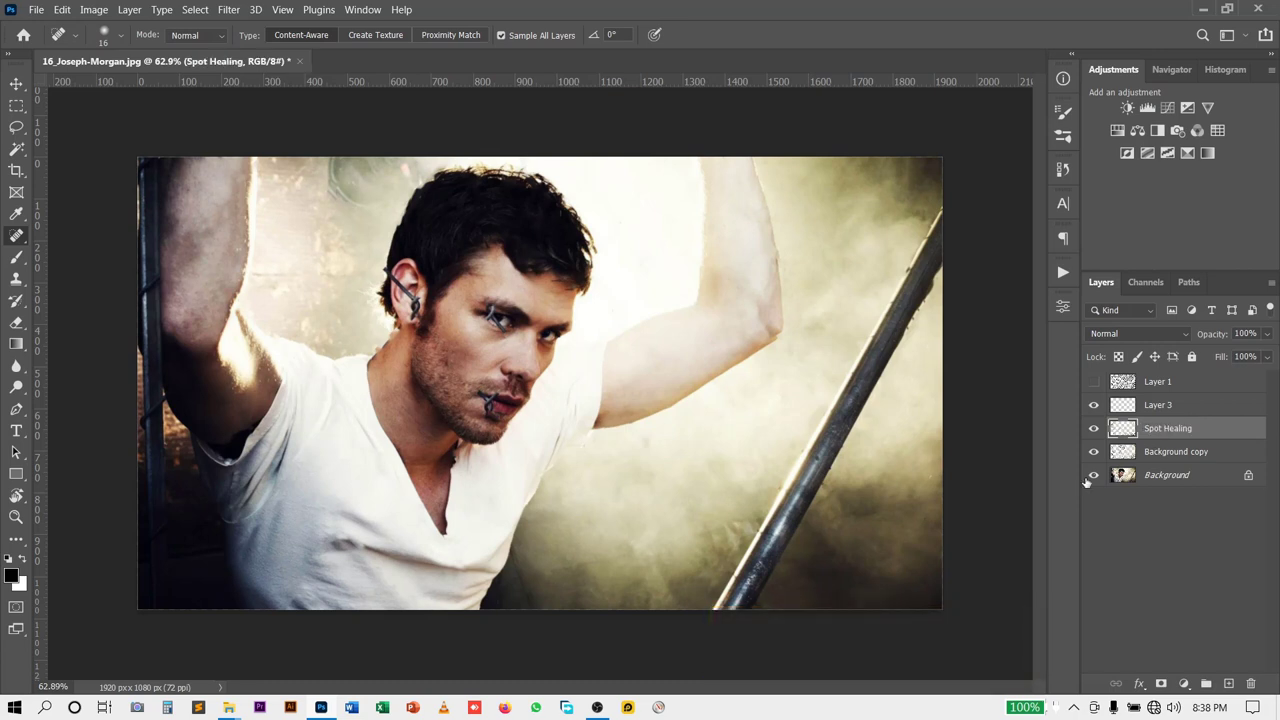
Step: Toggle Background copy to compare, rename it 'Contant aware fill', then select Layer 3
click(1094, 452)
click(1094, 452)
double_click(1171, 452)
text(Contant aware fi)
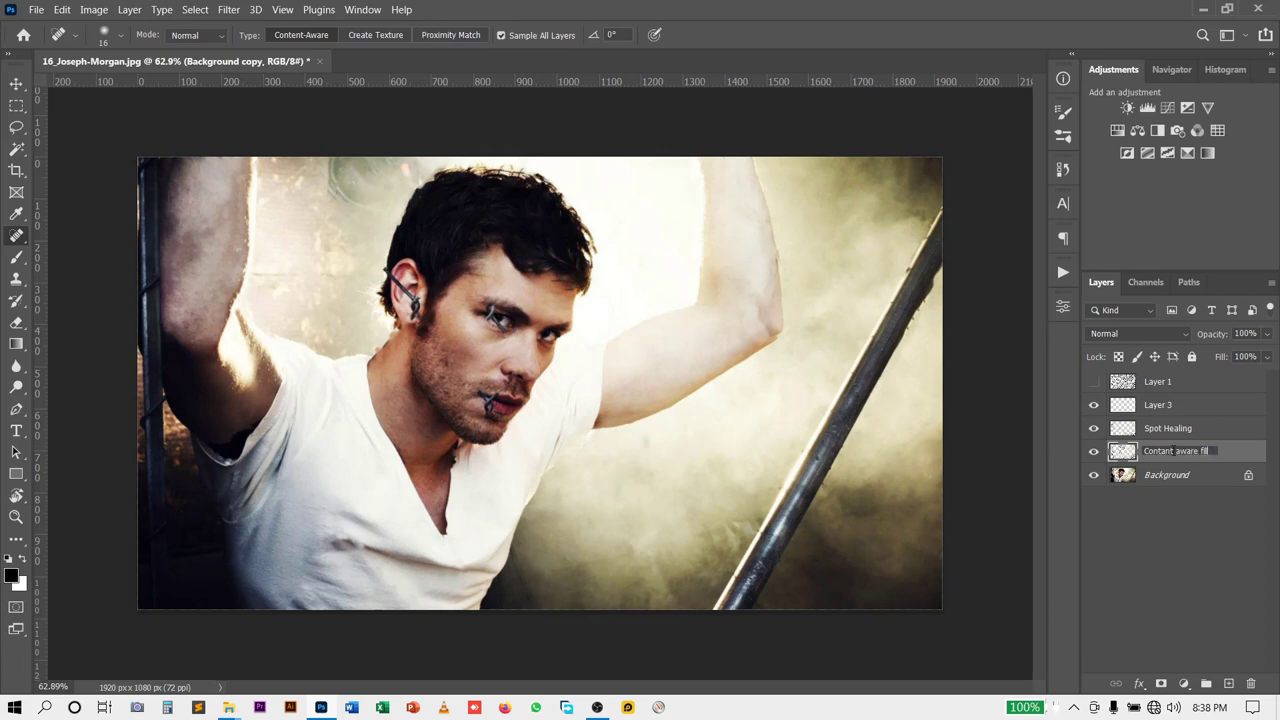
text(ll)
key(Return)
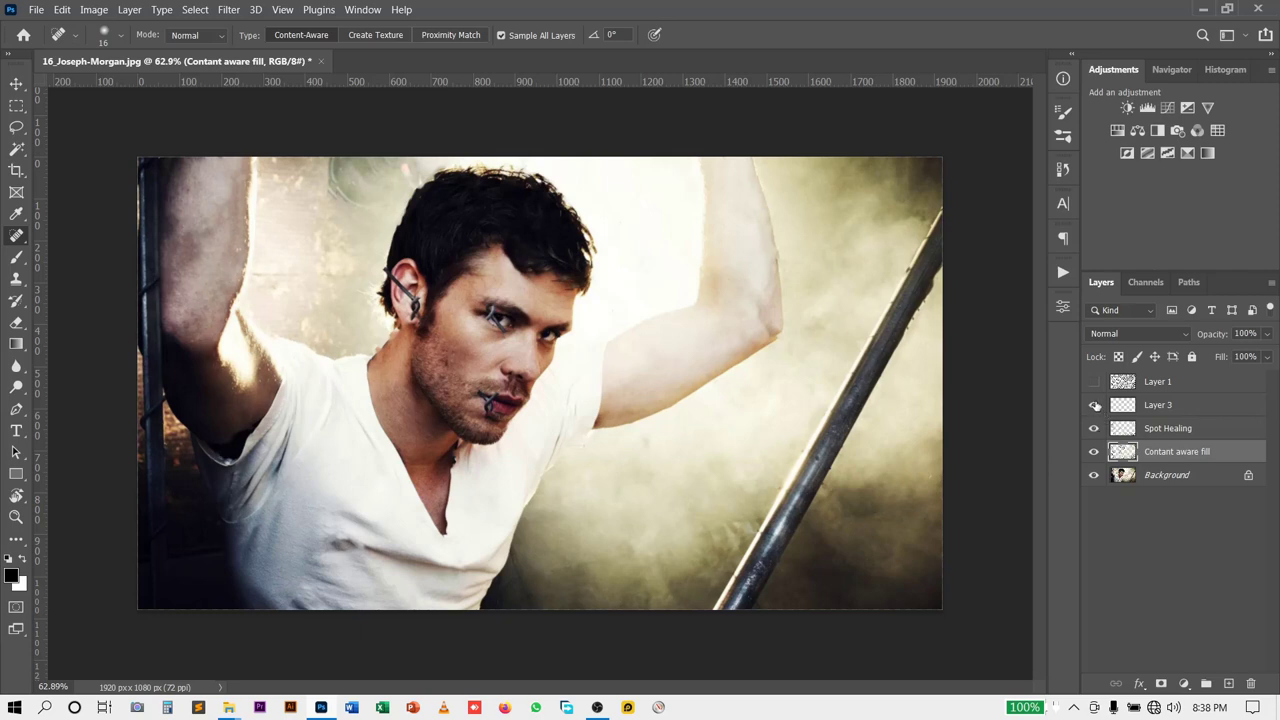
click(1163, 405)
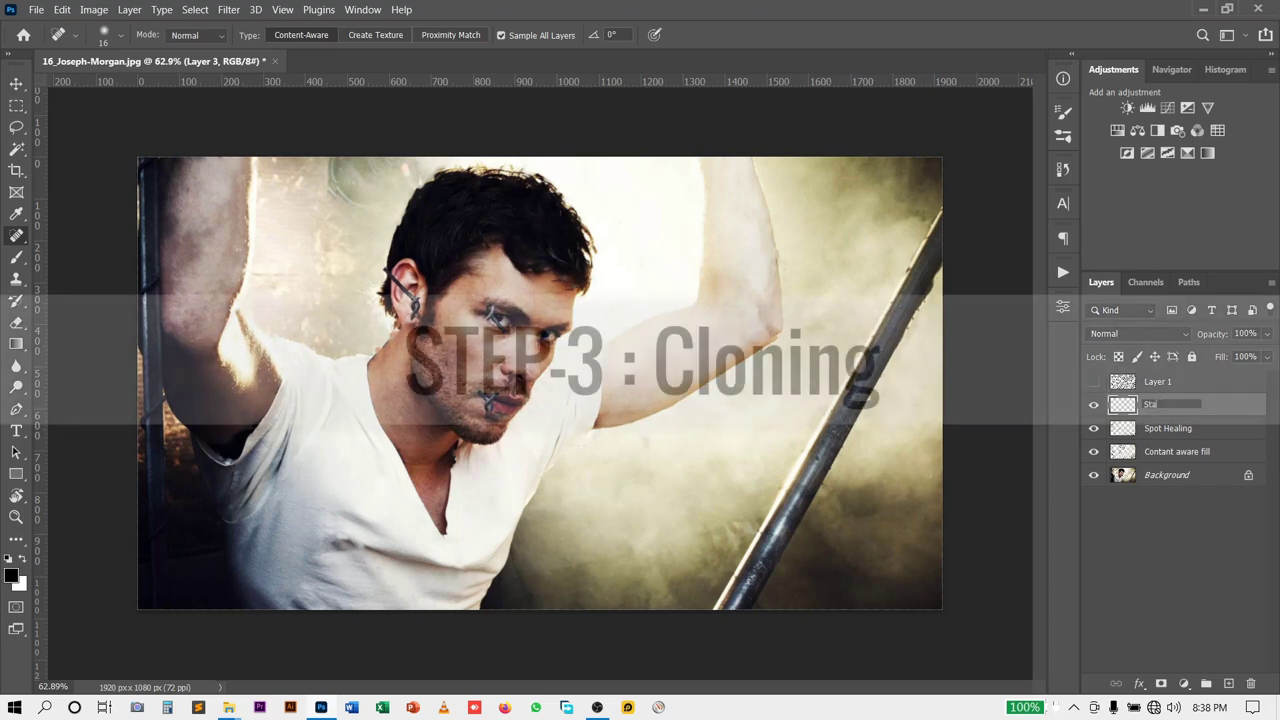
Step: Name Layer 3 'Stamp'
text(tamp)
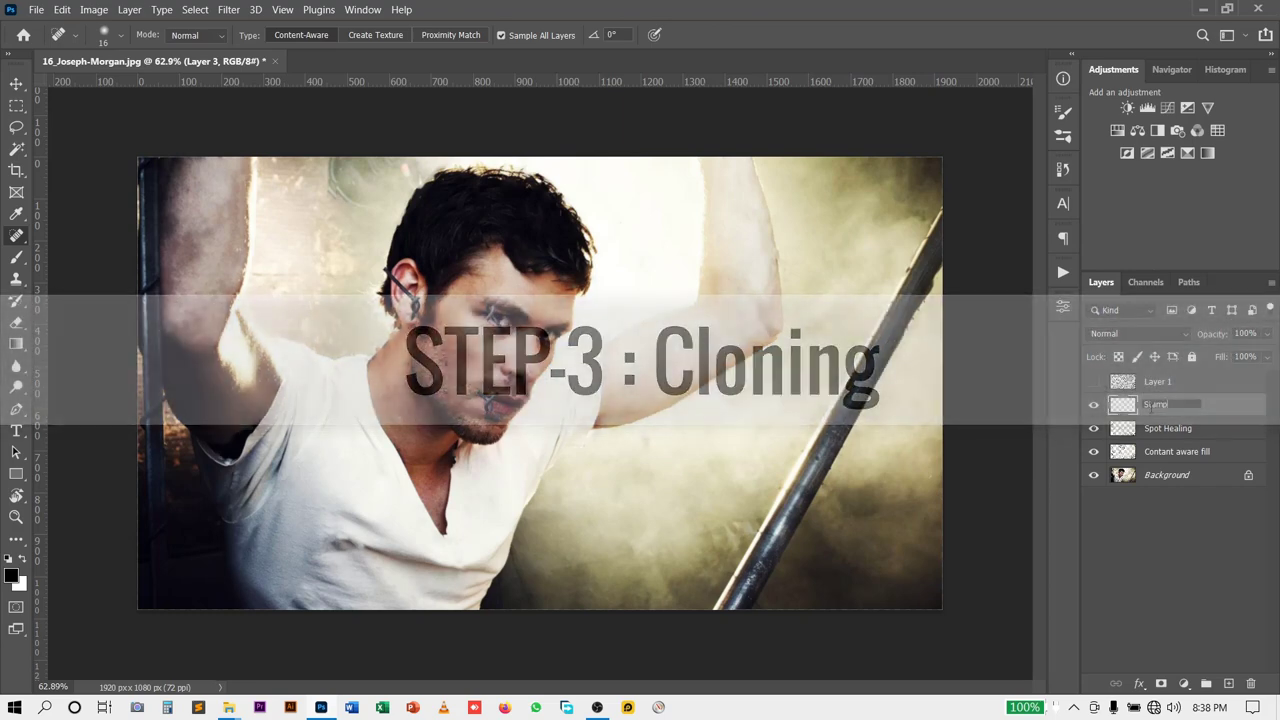
key(Return)
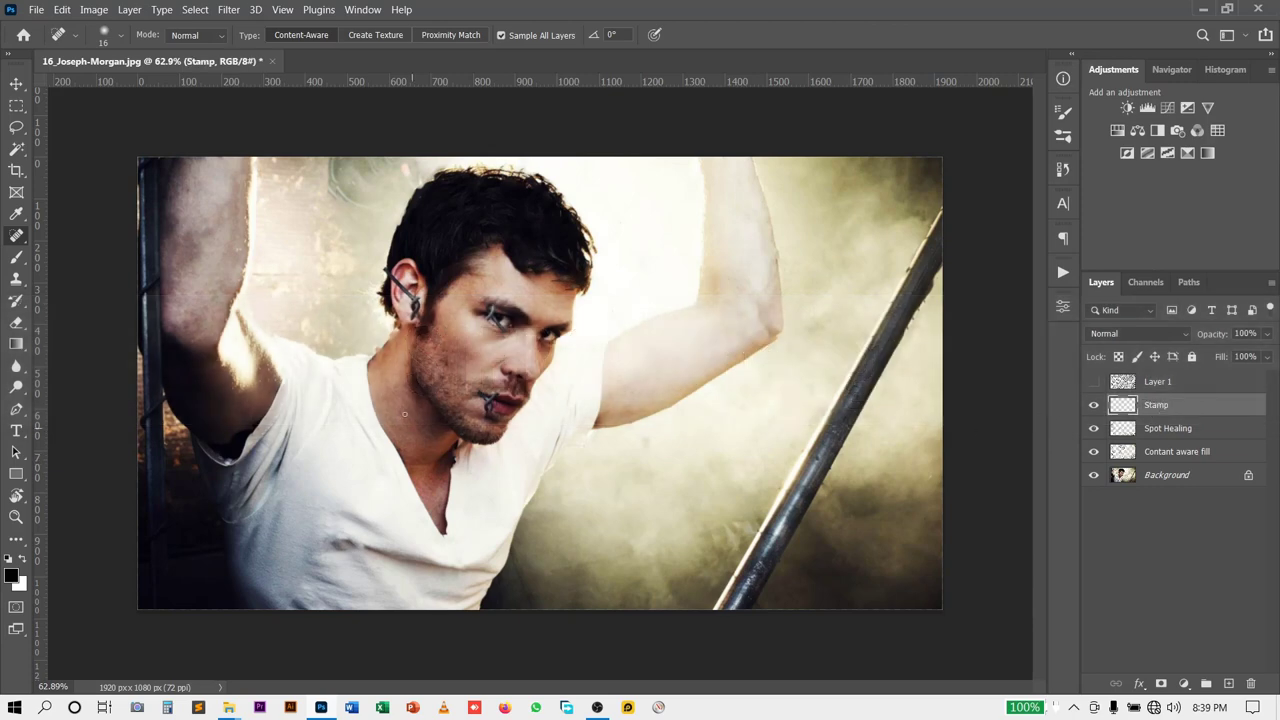
scroll(364, 363, up, 1)
scroll(364, 363, up, 4)
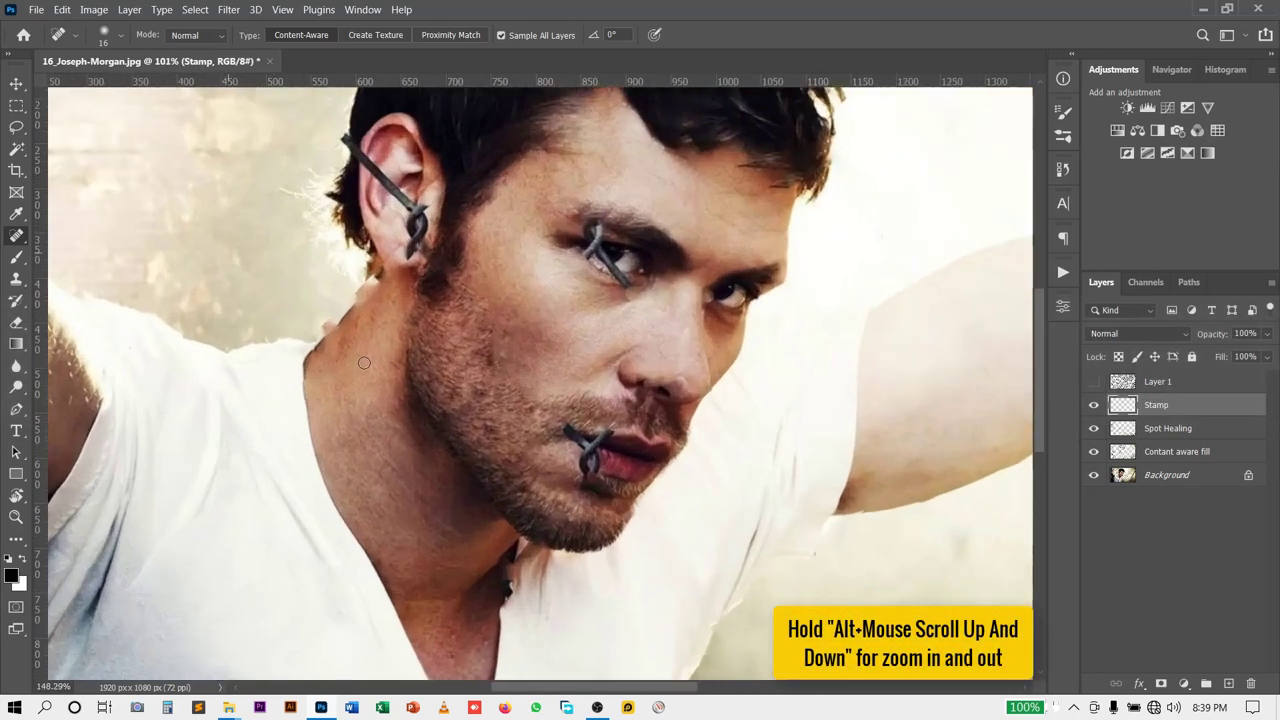
scroll(364, 363, down, 1)
scroll(354, 368, up, 5)
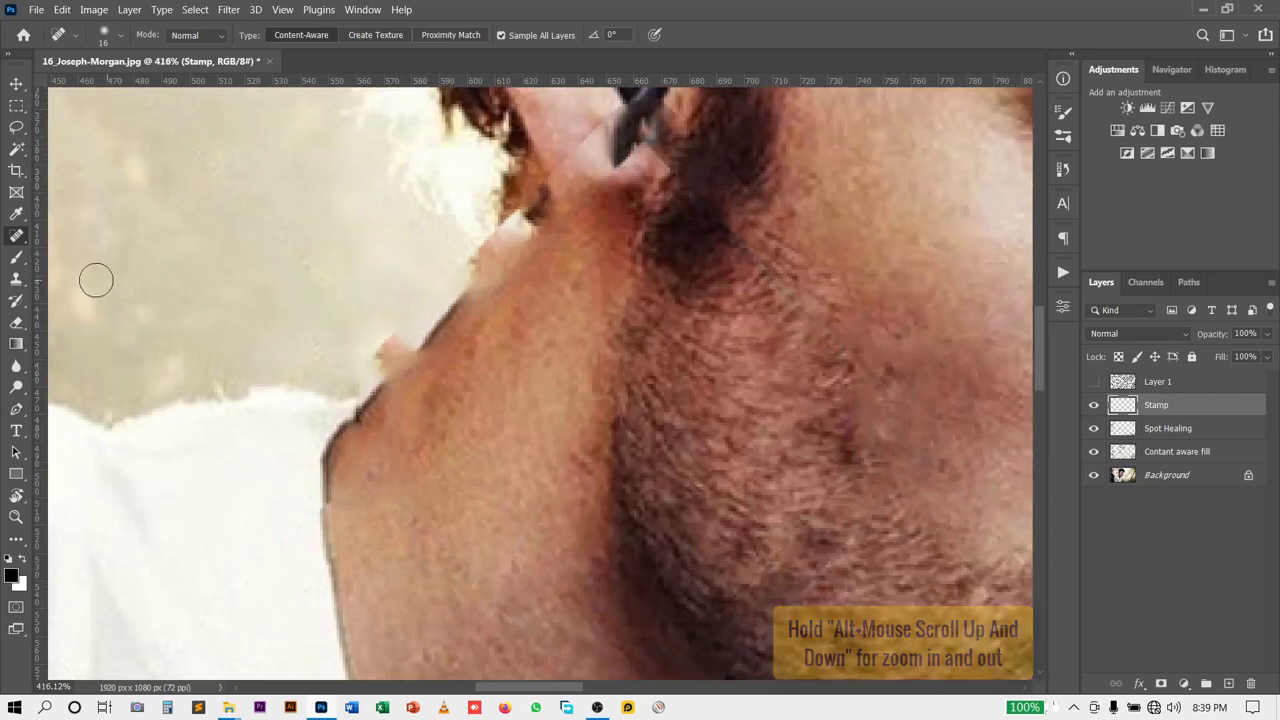
Step: Select the Healing Brush Tool and change the layer name to 'Stamp & Healing'
right_click(16, 236)
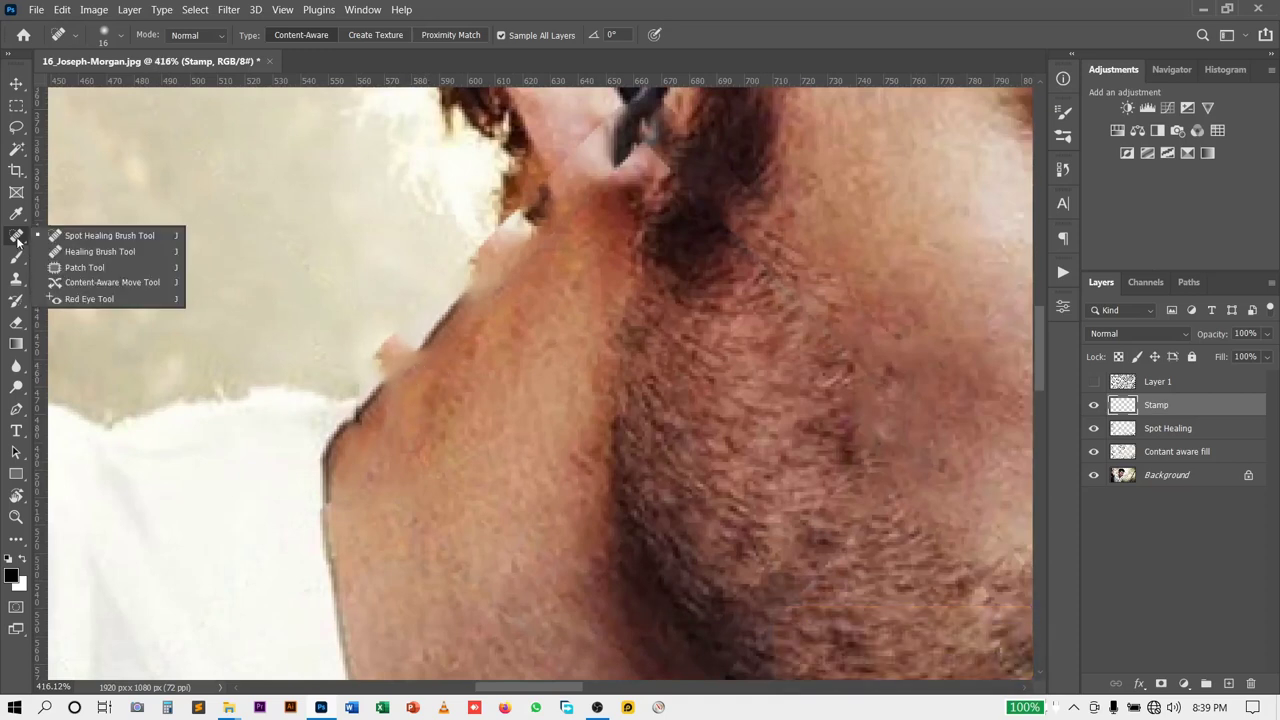
click(97, 252)
click(1170, 408)
text(& Healing)
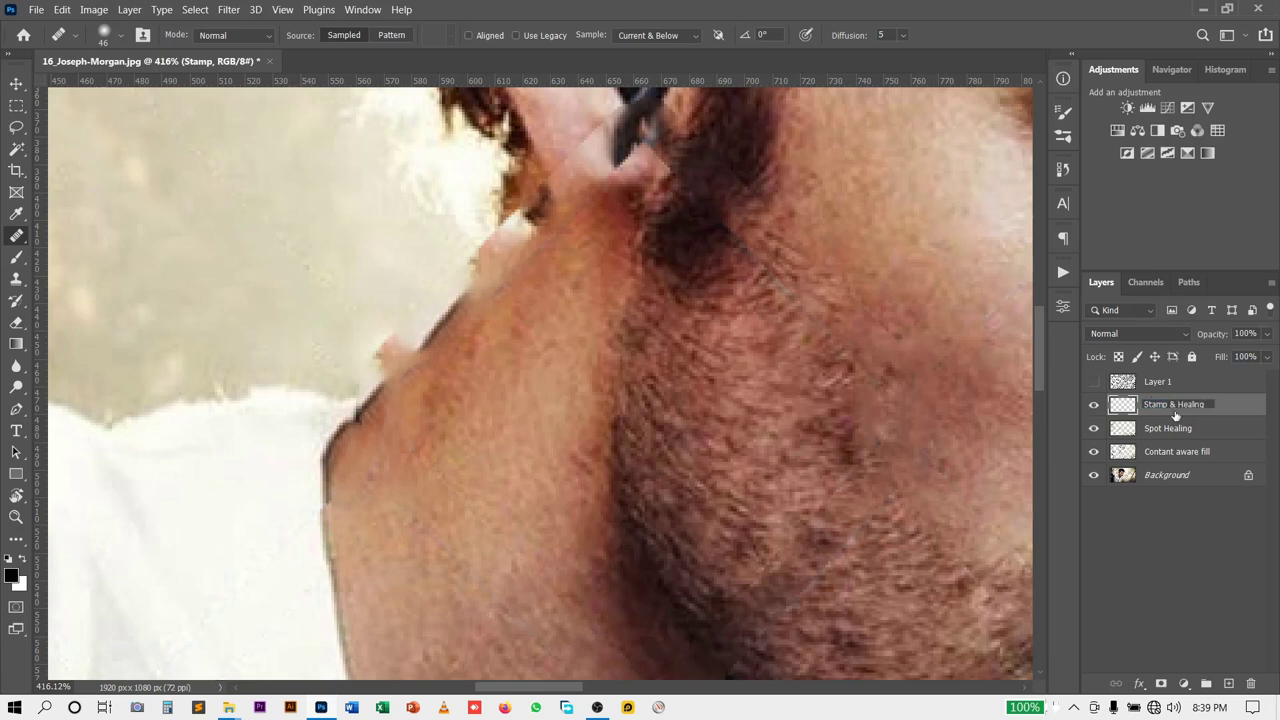
key(Return)
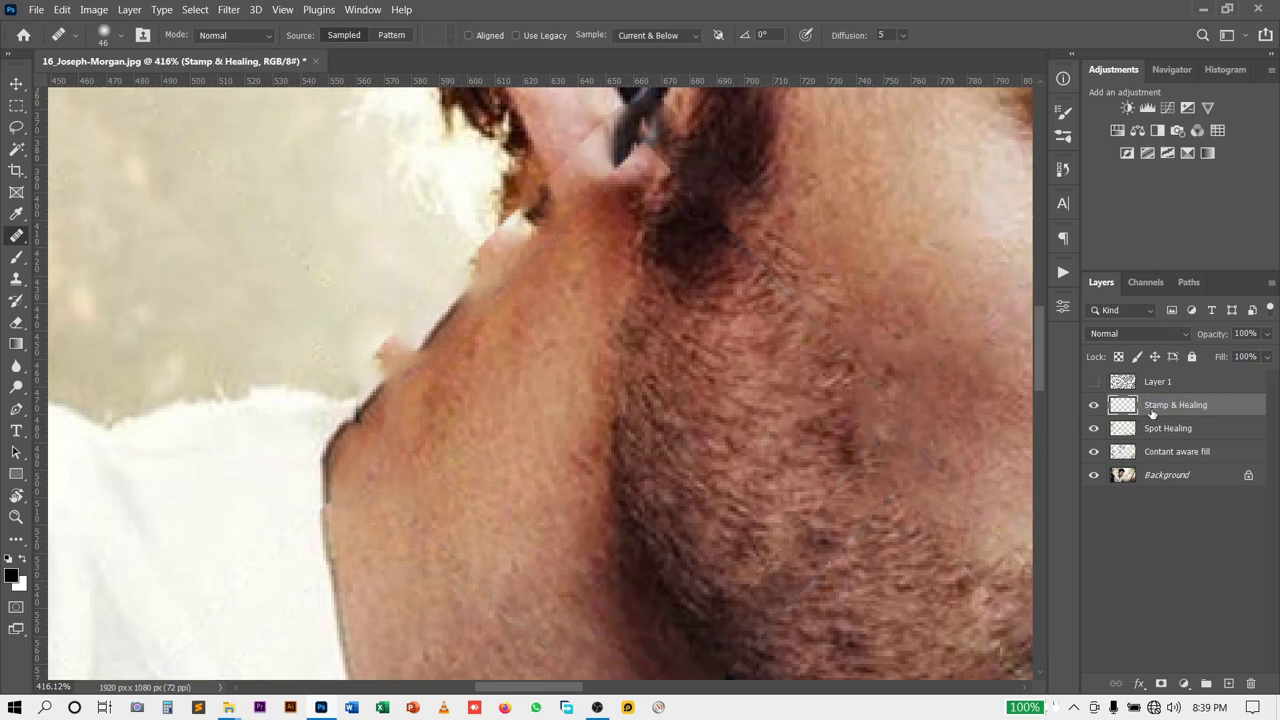
scroll(418, 412, up, 2)
scroll(418, 412, up, 2)
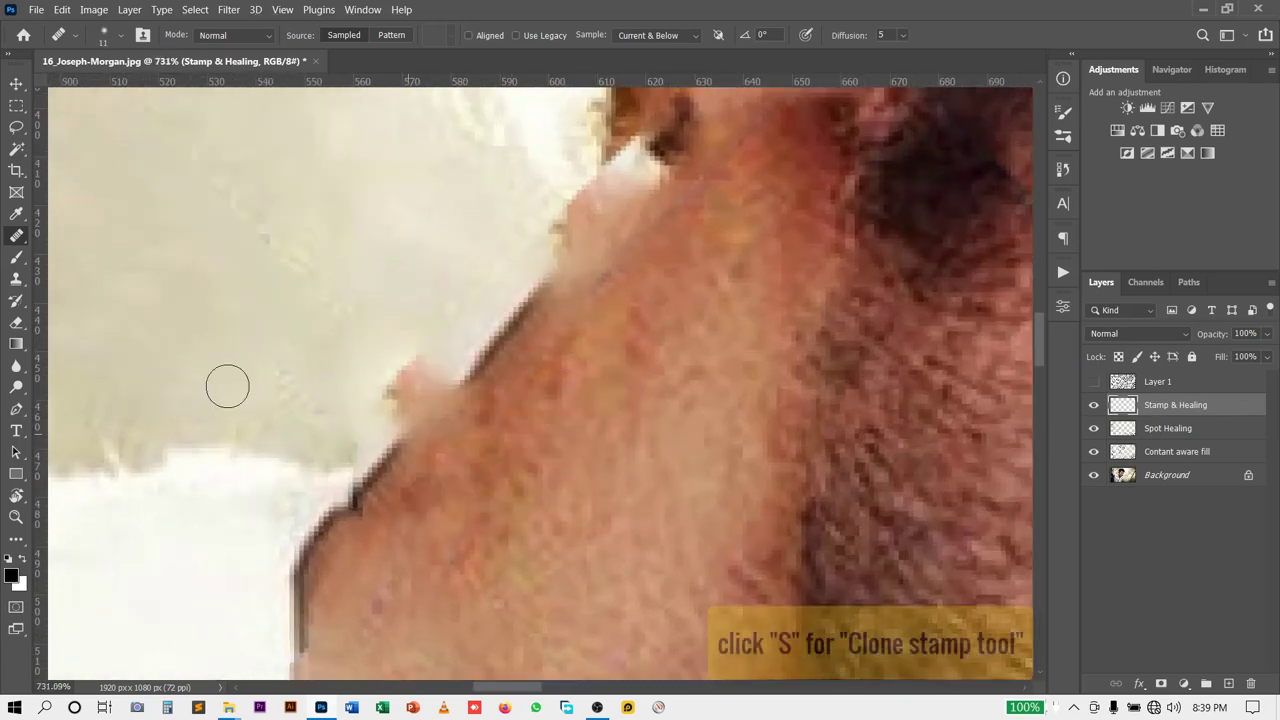
Step: With the Clone Stamp Tool, sample clean skin and clone over the dark spot along the neck edge
key(s)
right_click(22, 287)
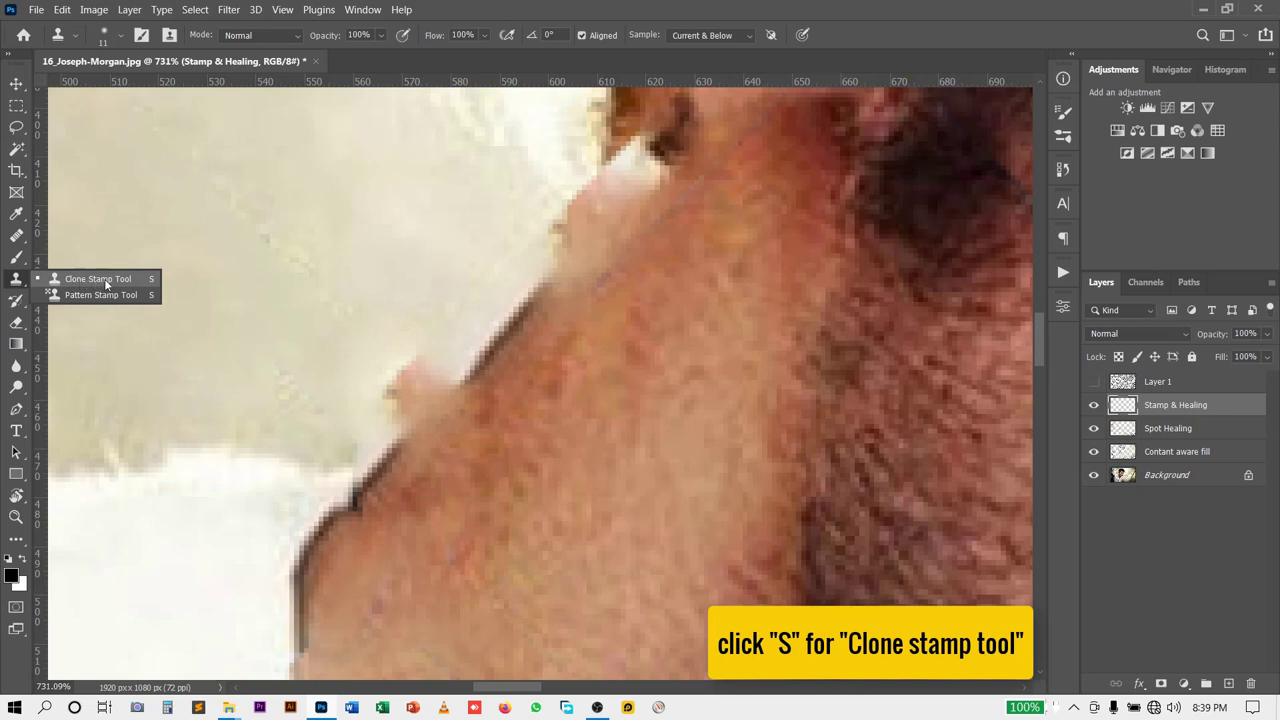
click(106, 281)
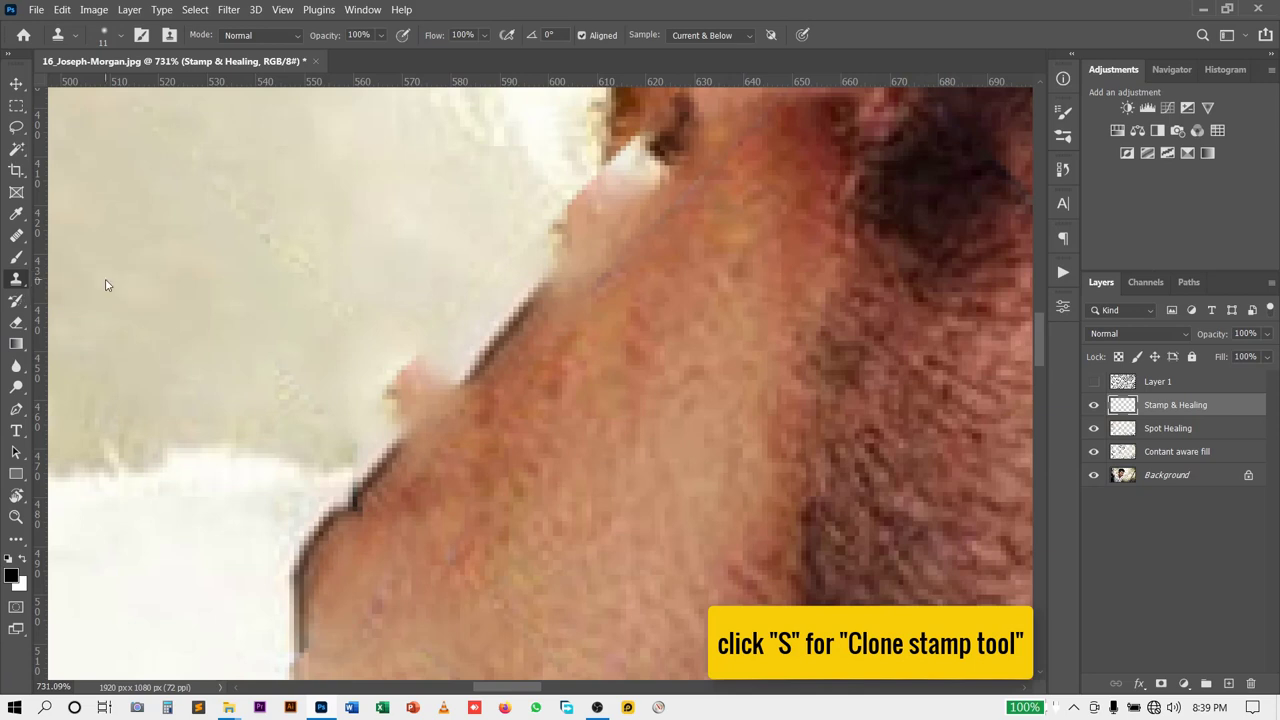
alt+click(521, 314)
mouse_move(461, 394)
mouse_down()
mouse_move(417, 437)
mouse_move(475, 365)
mouse_up()
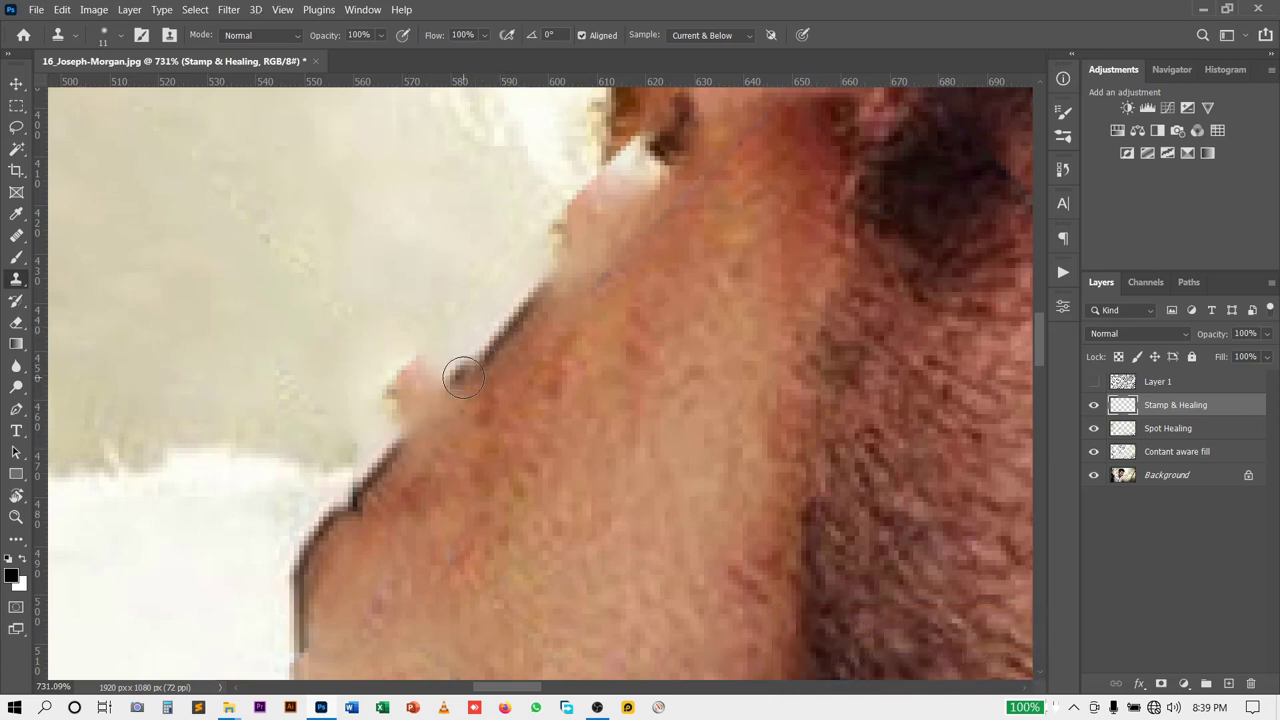
click(464, 378)
drag(475, 375, 408, 441)
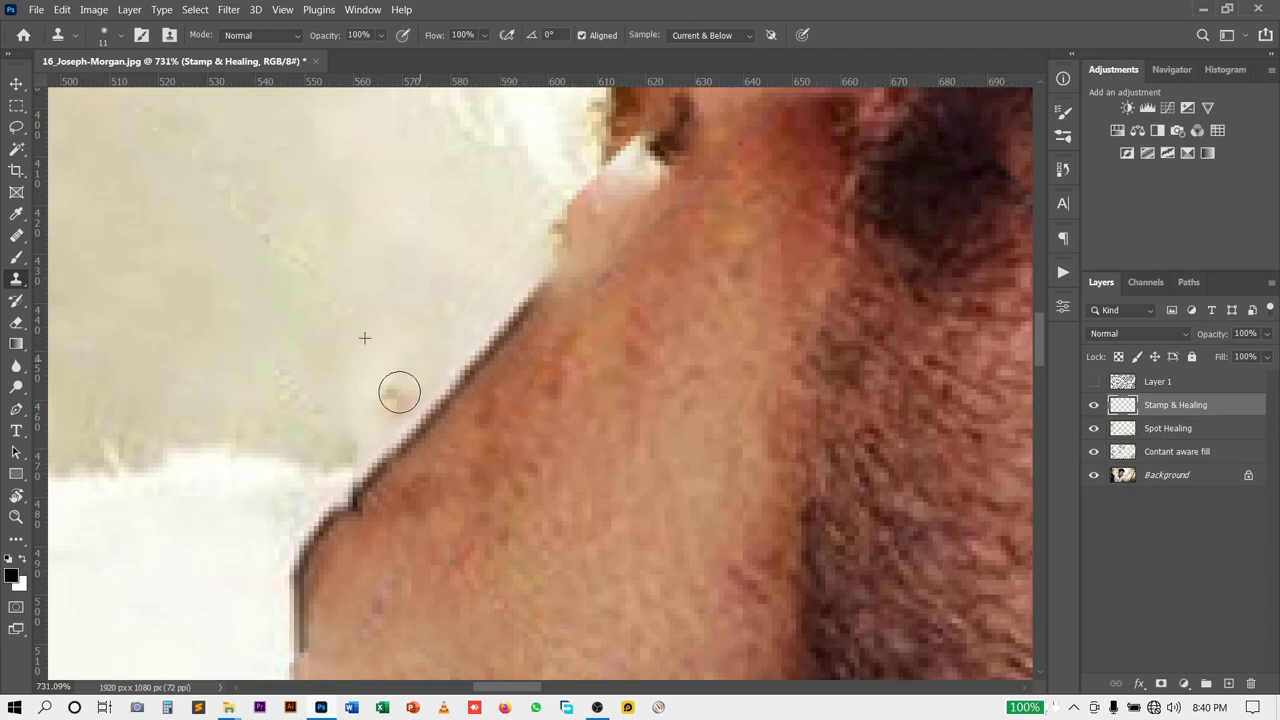
scroll(391, 386, down, 3)
scroll(535, 372, down, 2)
Step: Clone ear skin over the upper part of the earring bar
scroll(535, 372, down, 2)
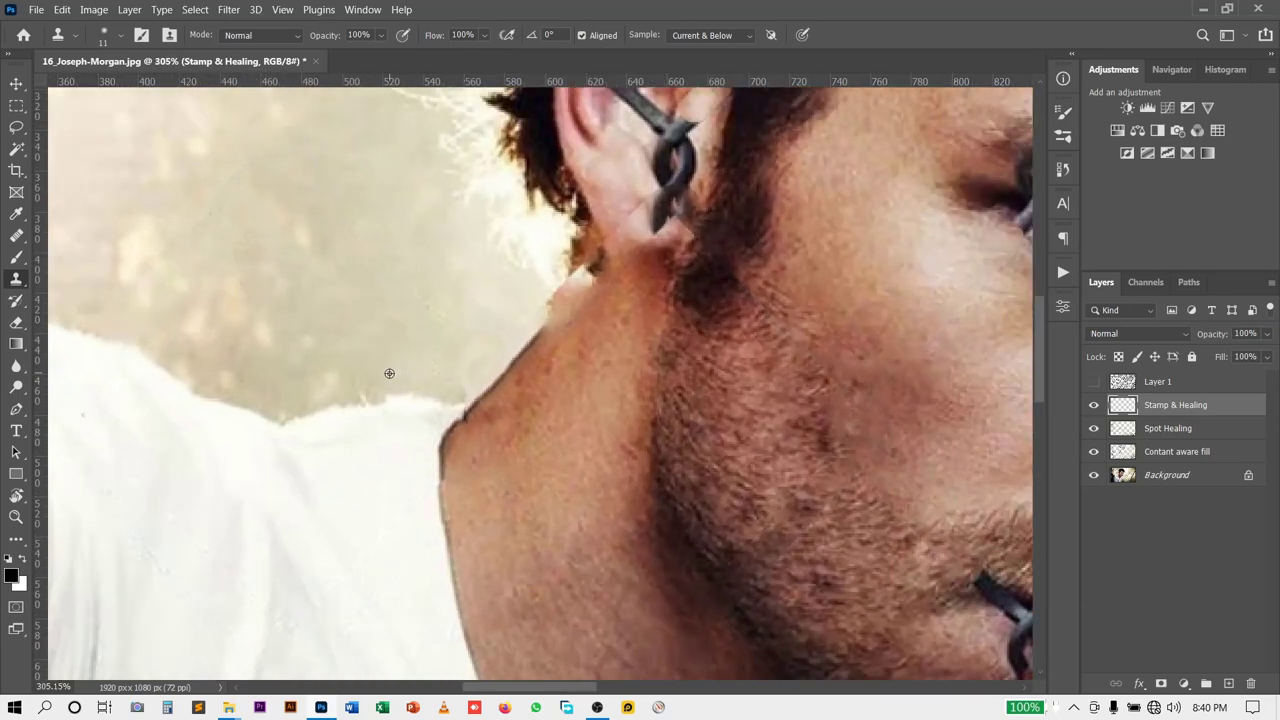
scroll(389, 374, down, 2)
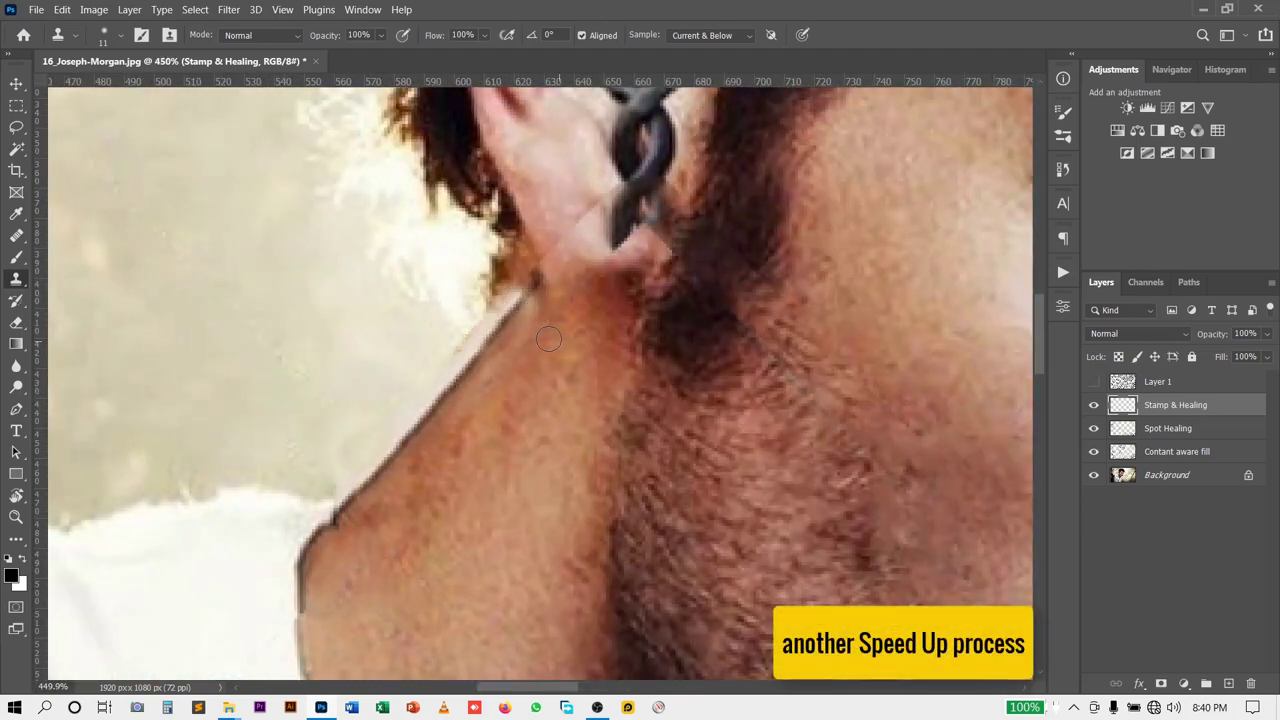
scroll(597, 431, up, 2)
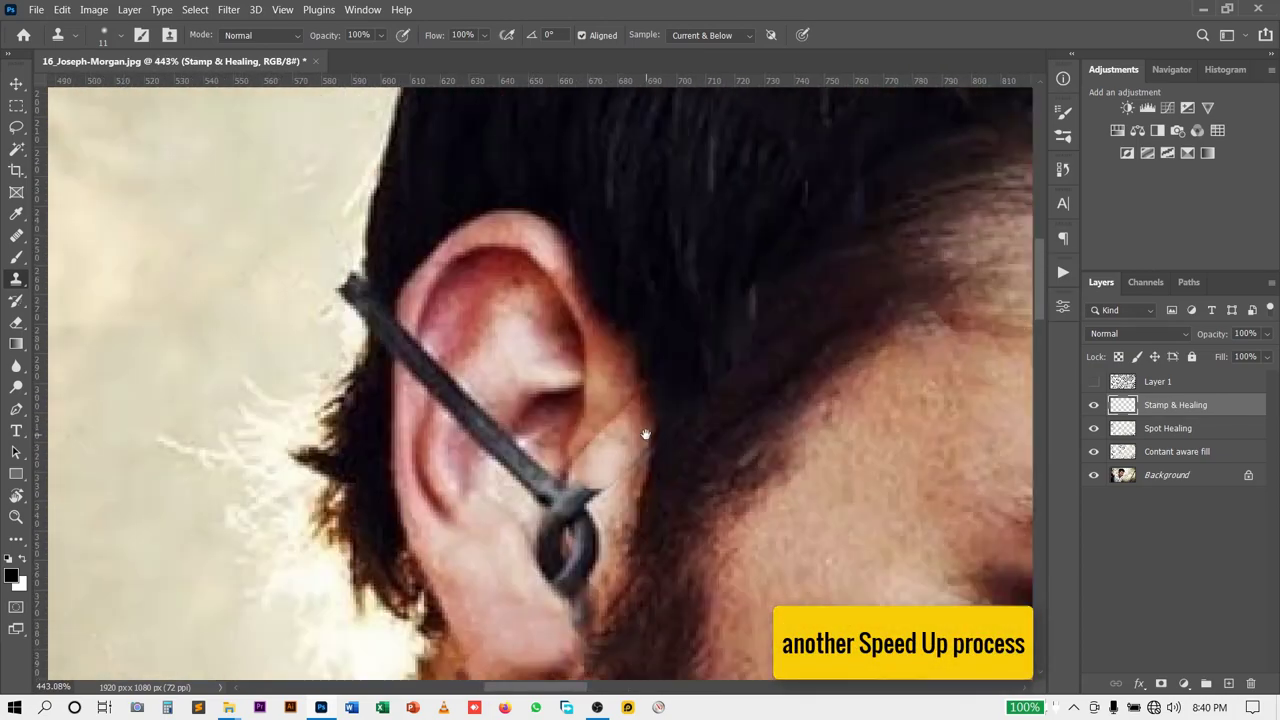
scroll(410, 405, up, 1)
scroll(410, 403, down, 1)
scroll(410, 400, down, 2)
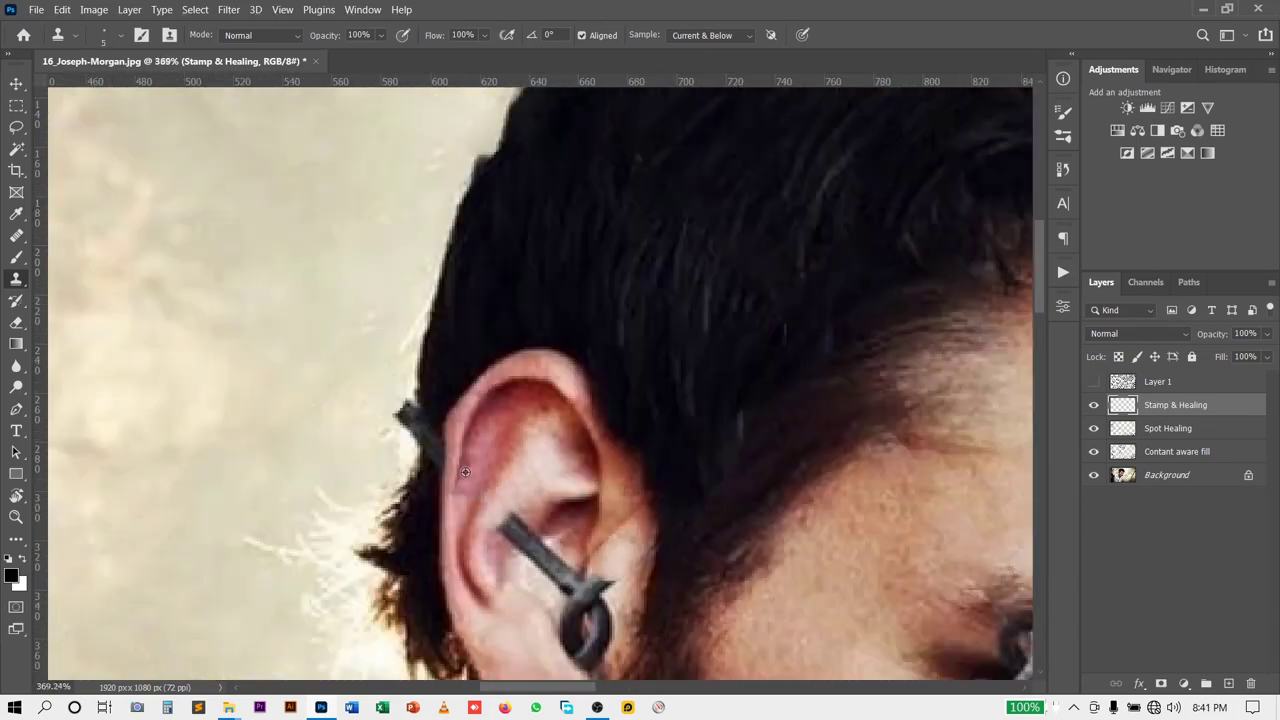
scroll(406, 371, up, 2)
scroll(450, 395, down, 1)
scroll(450, 395, up, 3)
drag(440, 330, 530, 380)
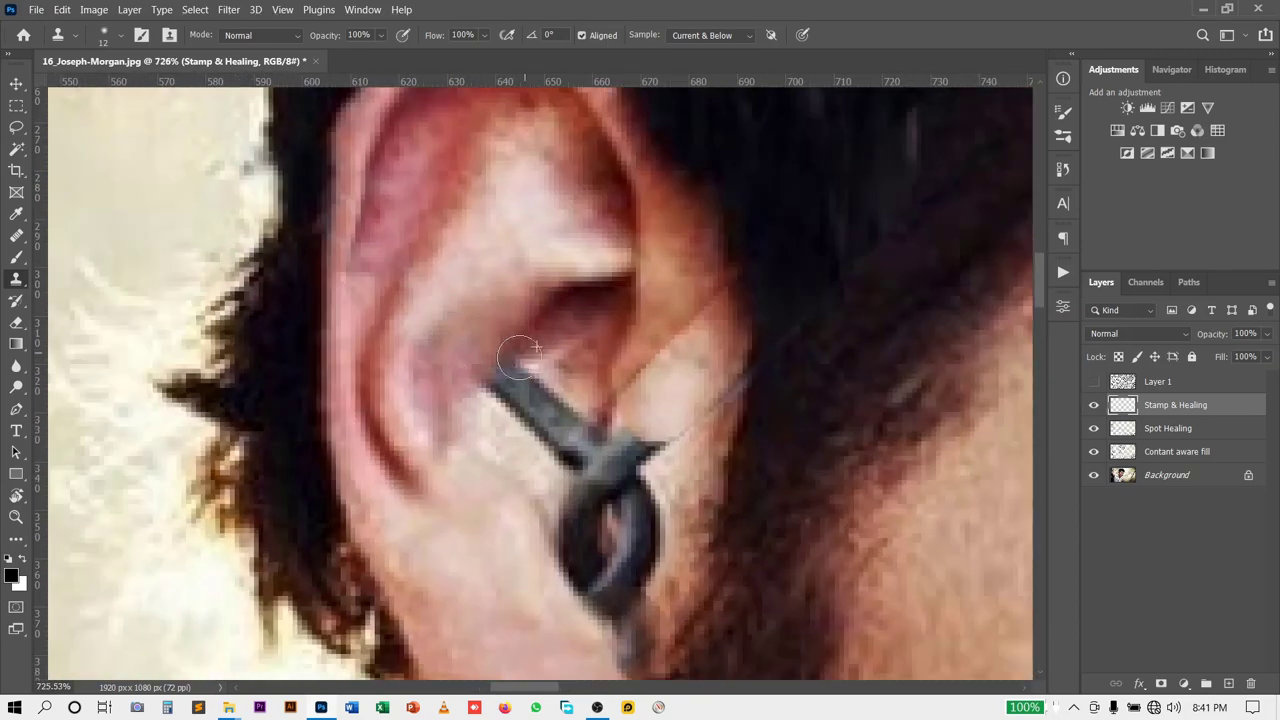
mouse_move(470, 350)
mouse_down()
mouse_move(570, 410)
mouse_move(580, 443)
mouse_move(560, 330)
mouse_up()
Step: With a smaller brush, stamp skin over the earring loop and remaining dark area in the ear
scroll(557, 349, down, 1)
key(bracketleft)
key(bracketleft)
key(bracketleft)
scroll(508, 363, down, 1)
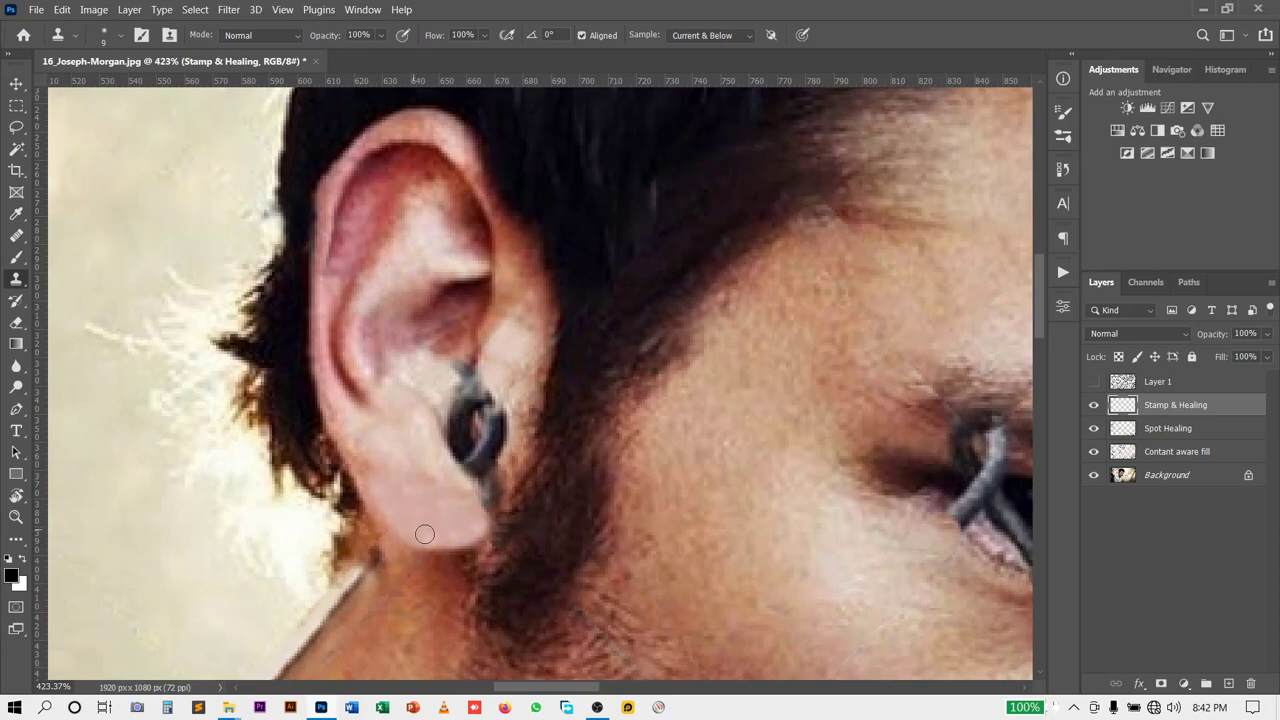
scroll(424, 534, up, 3)
scroll(420, 457, down, 4)
scroll(474, 545, up, 2)
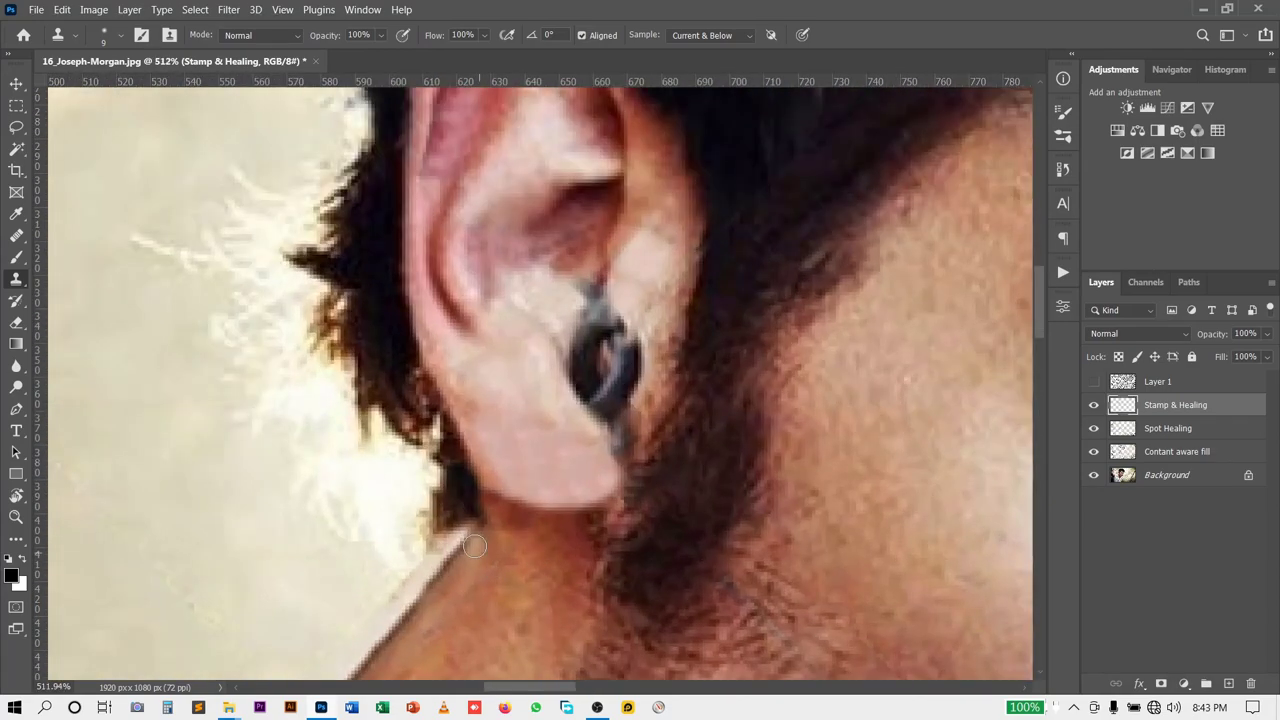
scroll(474, 545, down, 1)
scroll(474, 545, down, 1)
scroll(450, 550, down, 1)
scroll(427, 553, up, 2)
click(427, 553)
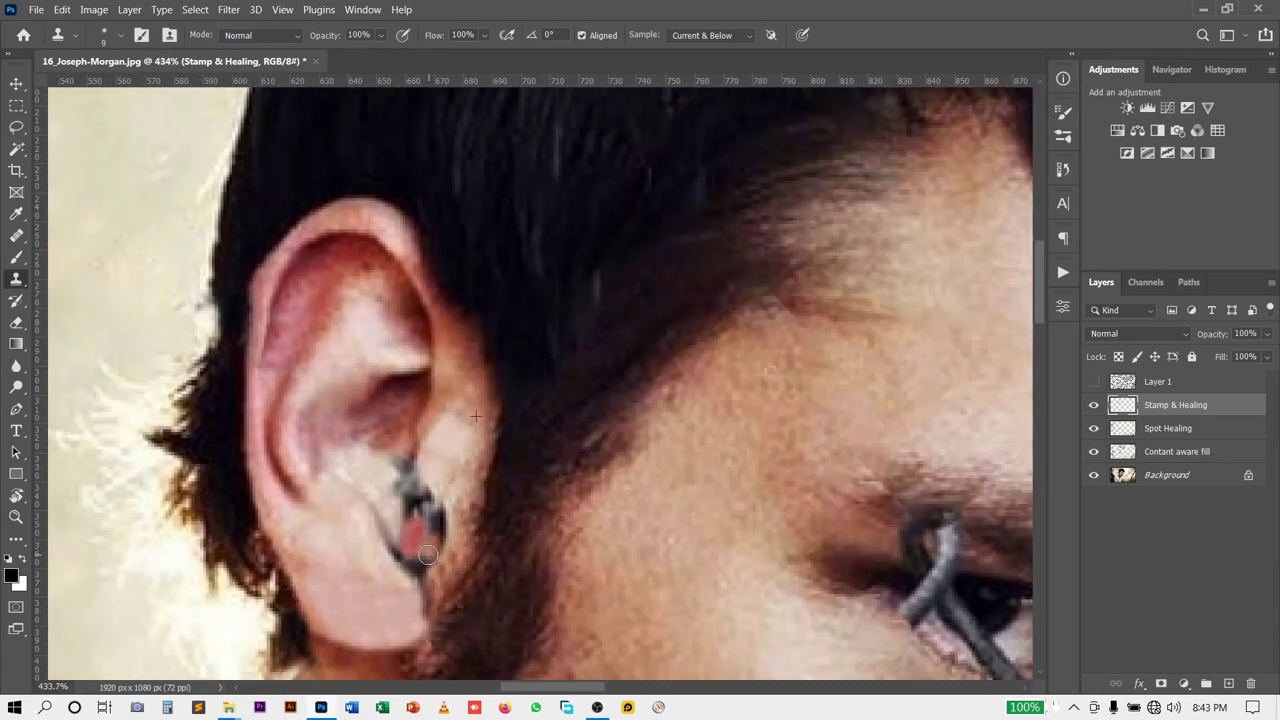
scroll(450, 550, up, 2)
scroll(450, 500, down, 1)
scroll(450, 450, down, 3)
scroll(455, 381, up, 4)
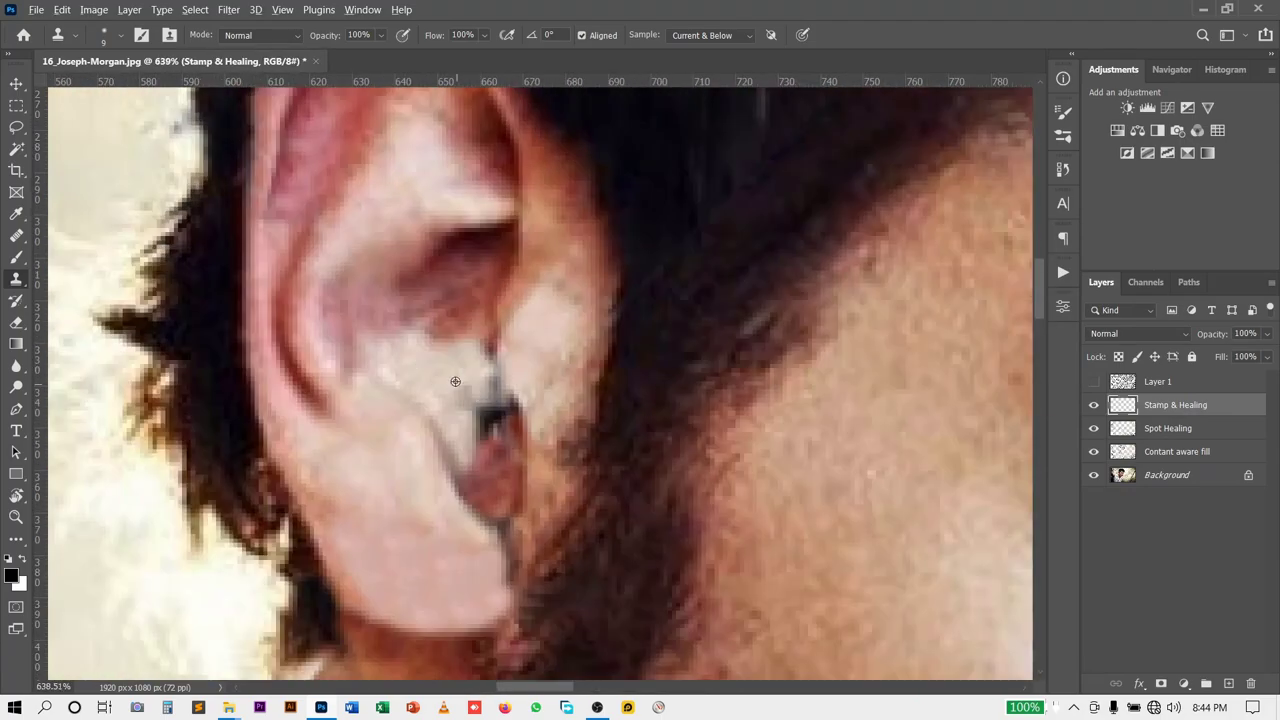
drag(455, 381, 475, 405)
scroll(475, 405, down, 1)
Step: Zoom into the right eye and clone away the fence wire crossing the eyelid
scroll(531, 458, down, 2)
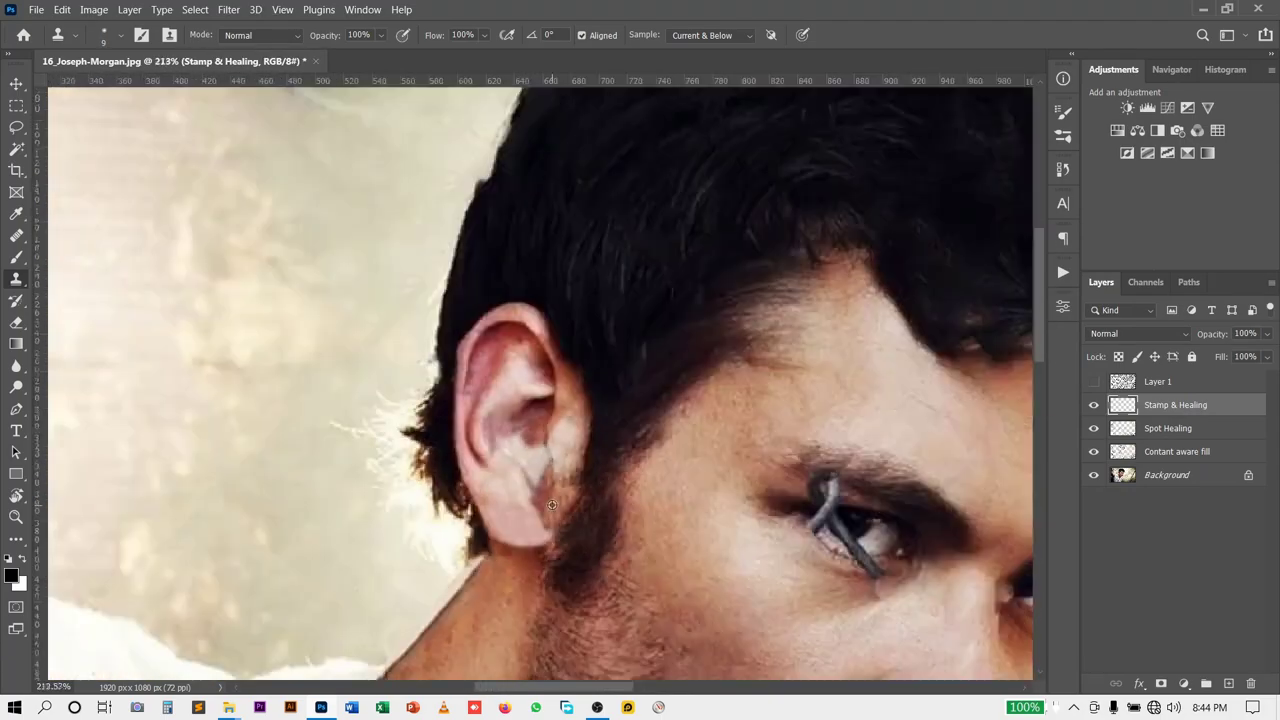
scroll(540, 450, down, 2)
scroll(560, 440, up, 5)
scroll(600, 440, down, 1)
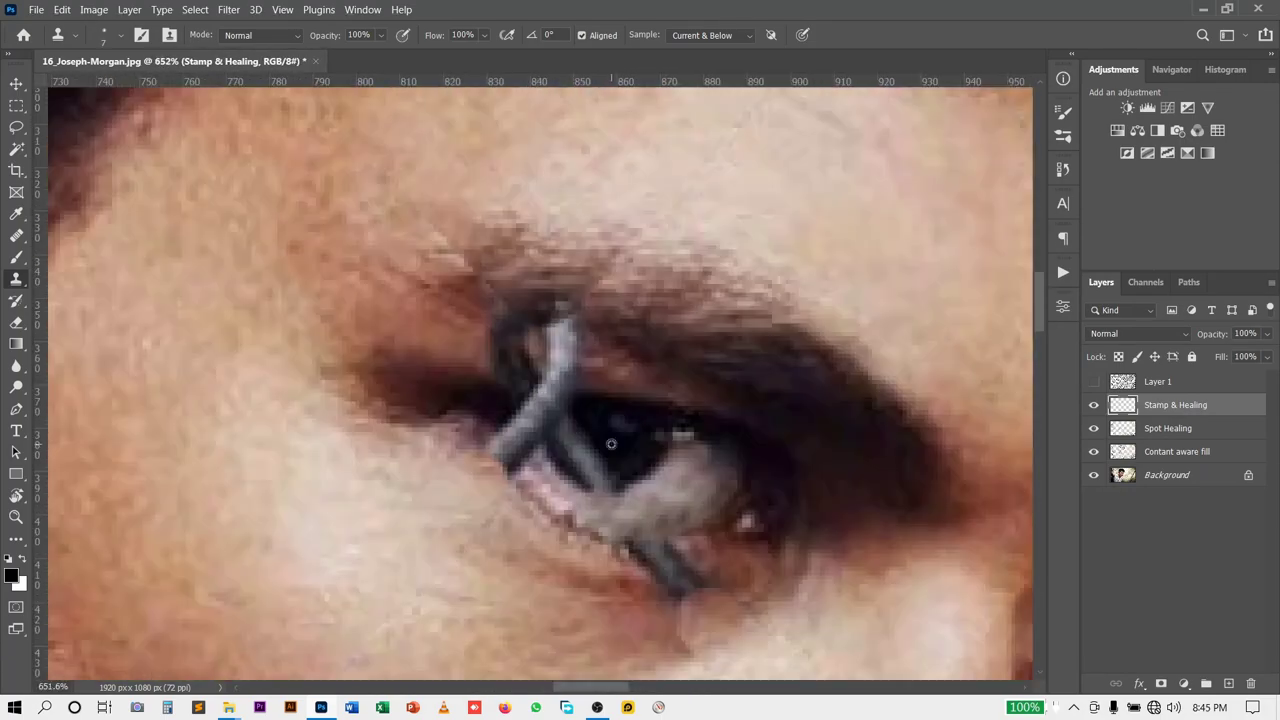
scroll(511, 444, down, 2)
scroll(542, 408, up, 5)
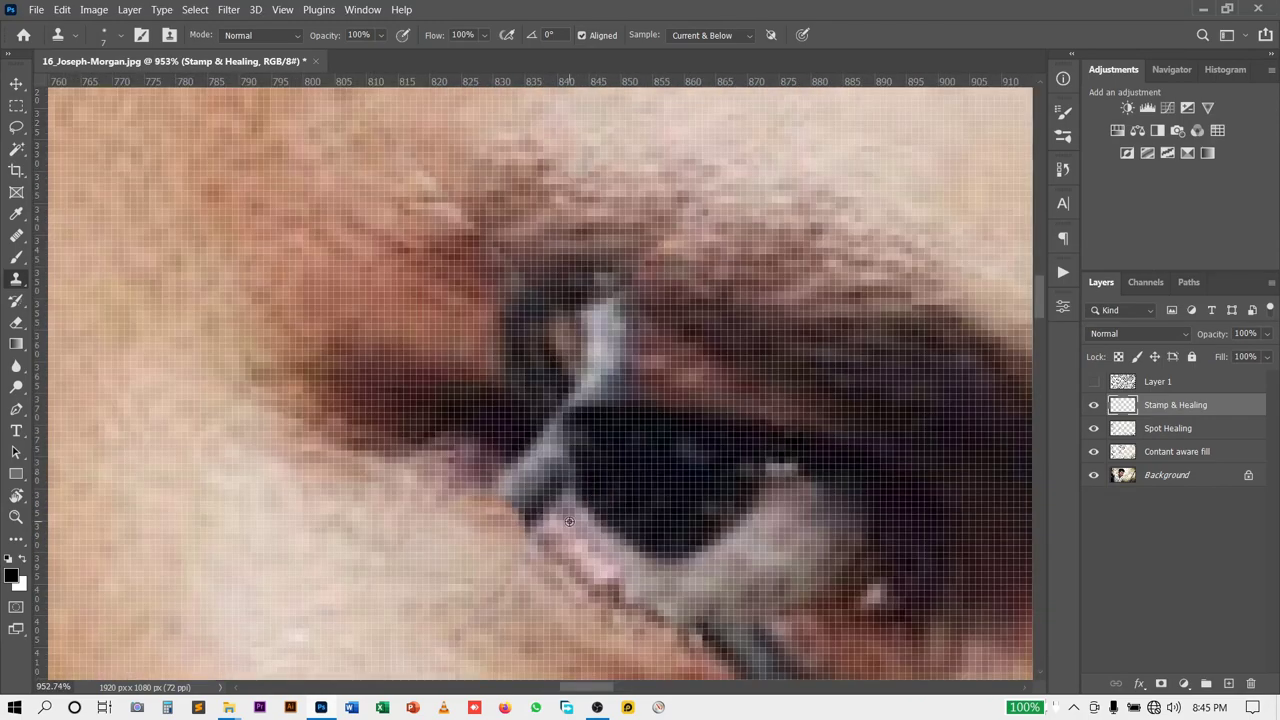
scroll(517, 457, down, 3)
scroll(533, 395, up, 2)
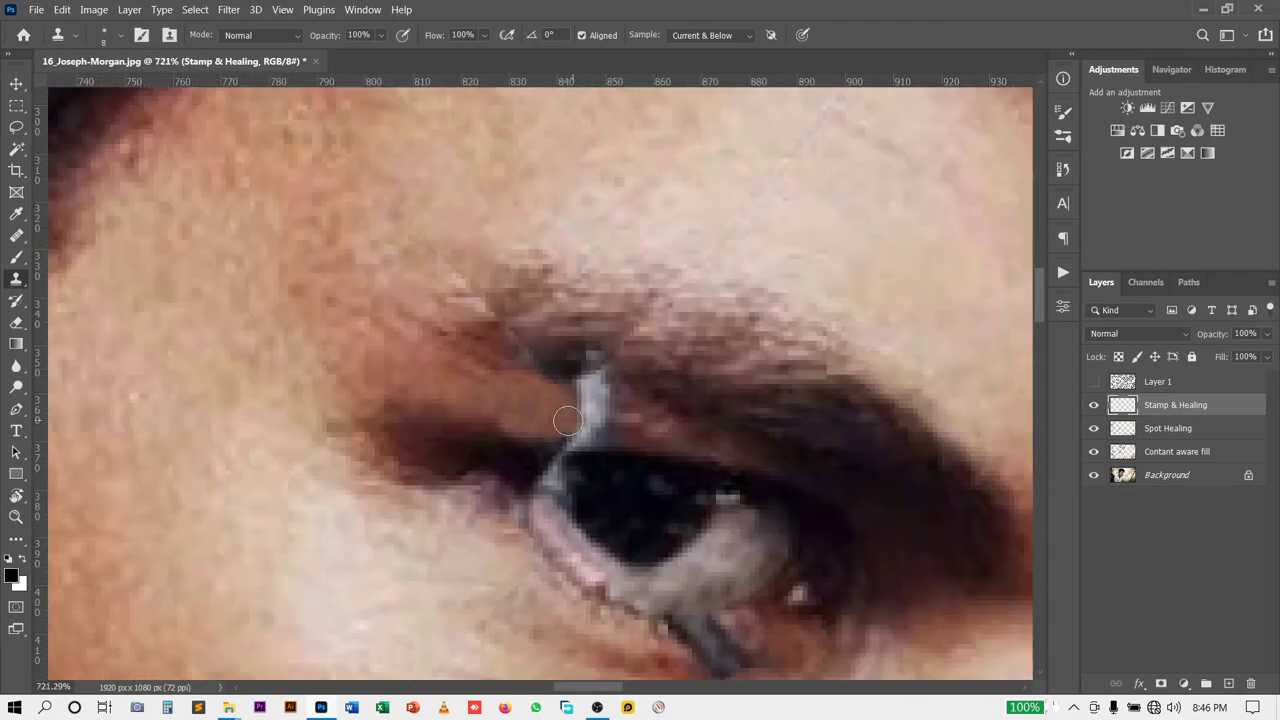
scroll(557, 476, down, 3)
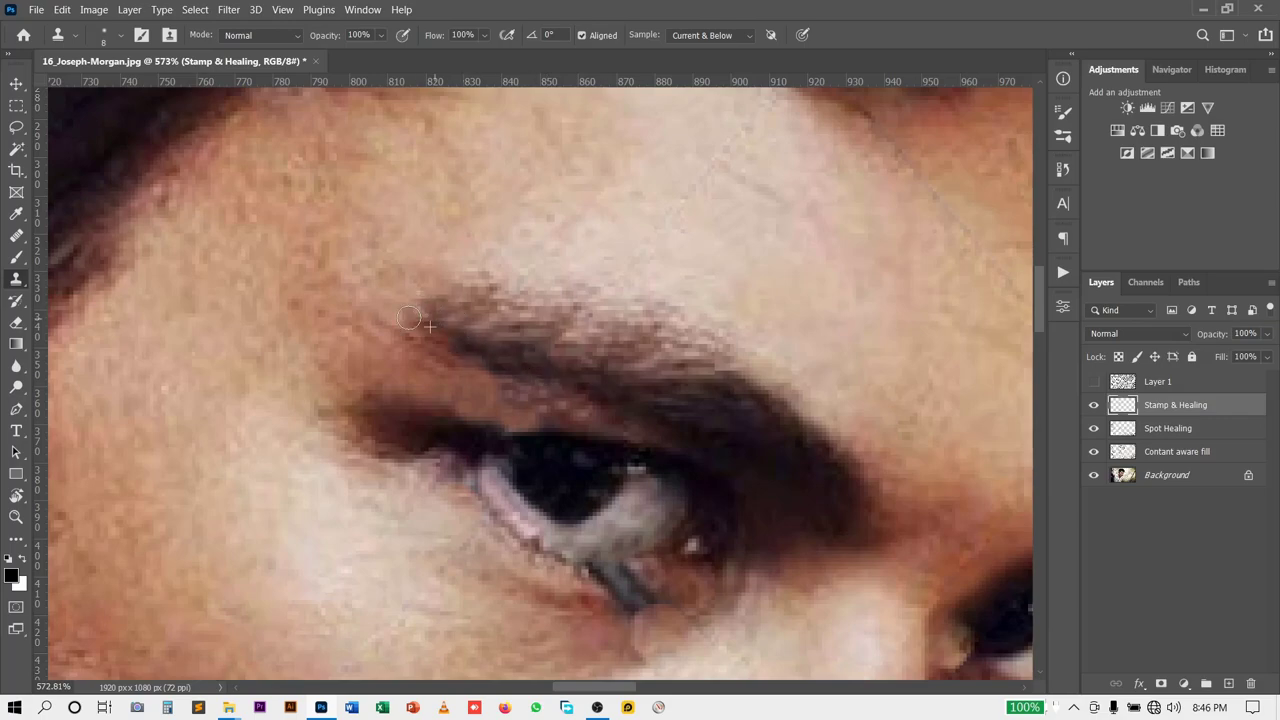
scroll(695, 525, up, 3)
scroll(691, 451, down, 2)
scroll(620, 440, down, 2)
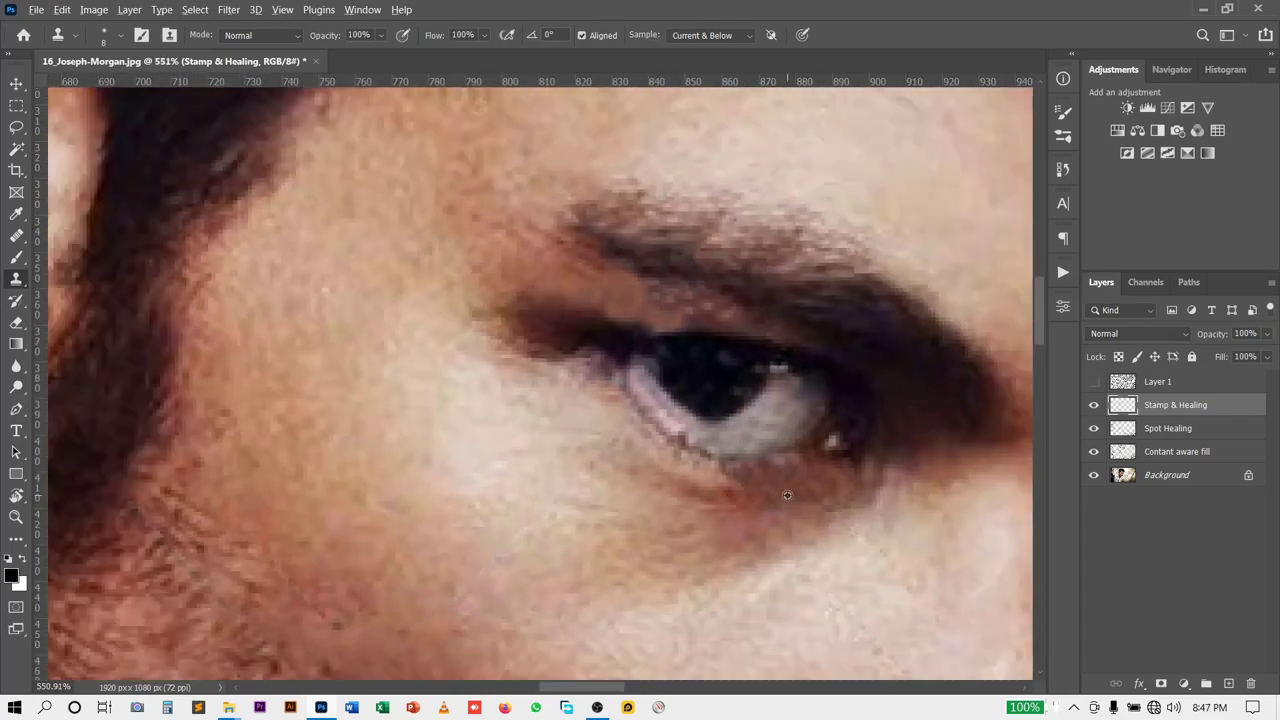
scroll(550, 430, down, 2)
scroll(470, 421, up, 5)
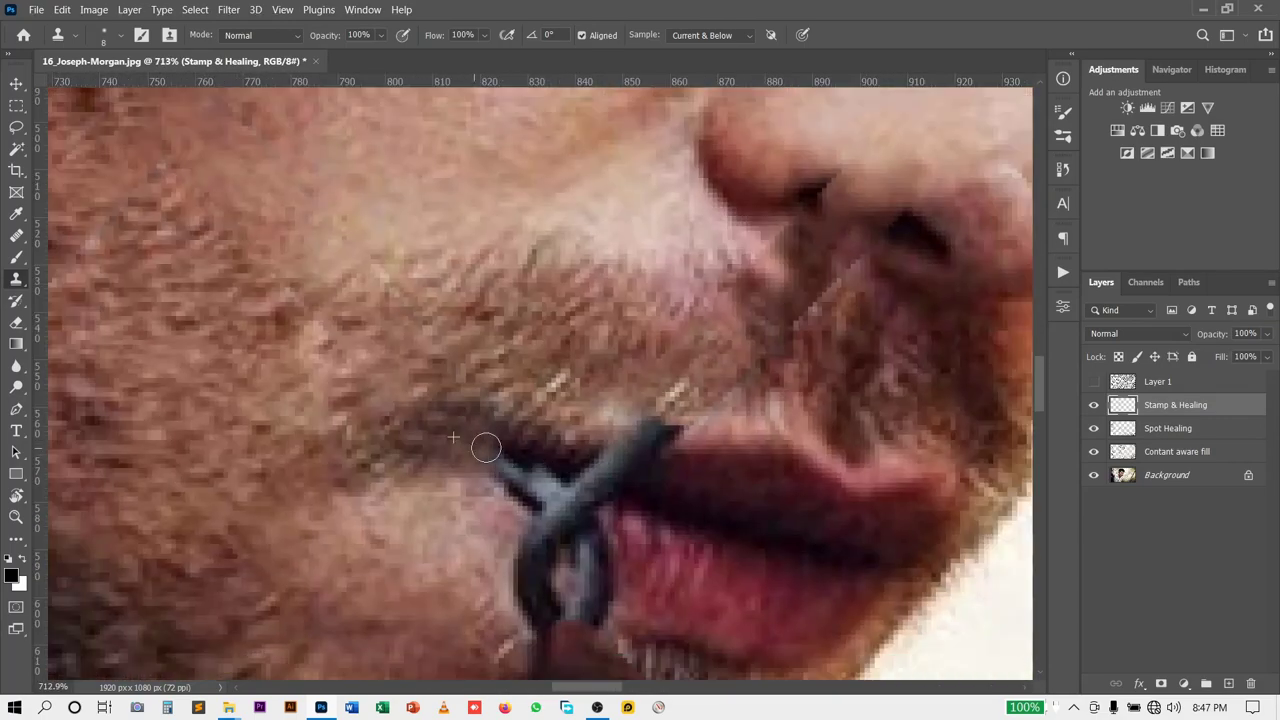
scroll(486, 449, down, 3)
scroll(346, 563, up, 3)
scroll(346, 563, up, 2)
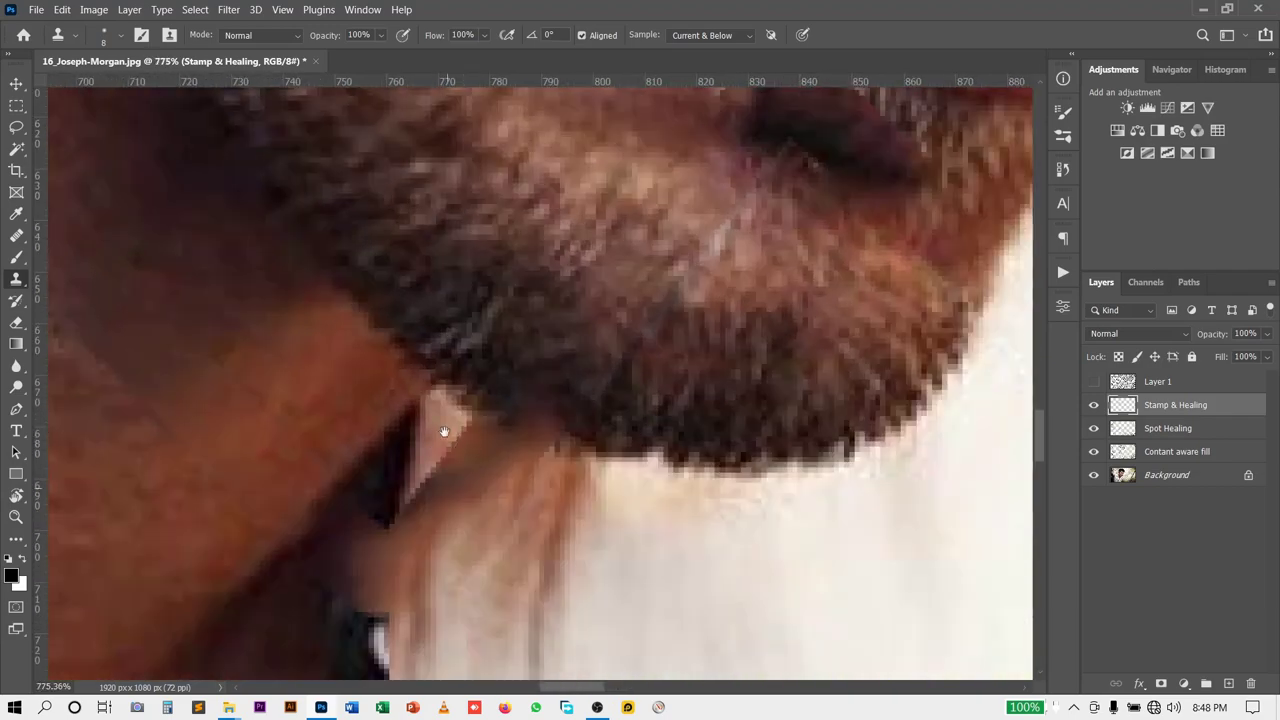
scroll(590, 476, down, 3)
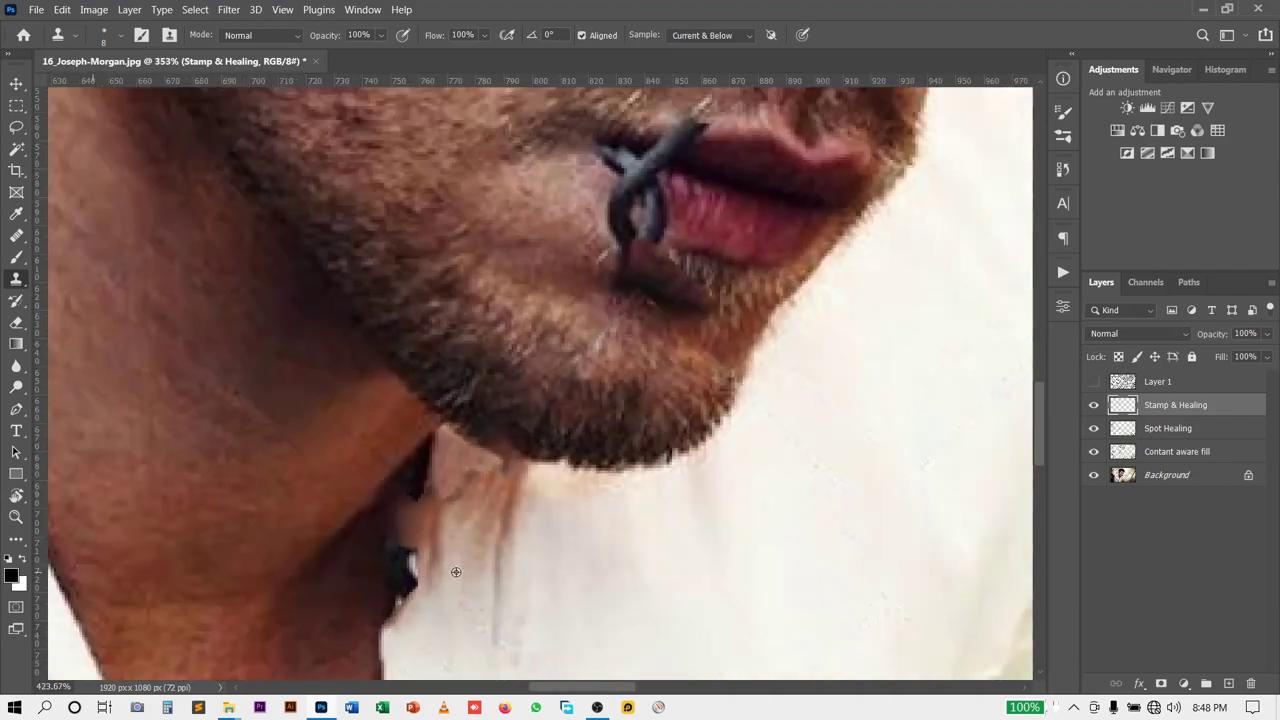
scroll(480, 475, up, 2)
scroll(383, 474, up, 1)
scroll(430, 440, down, 2)
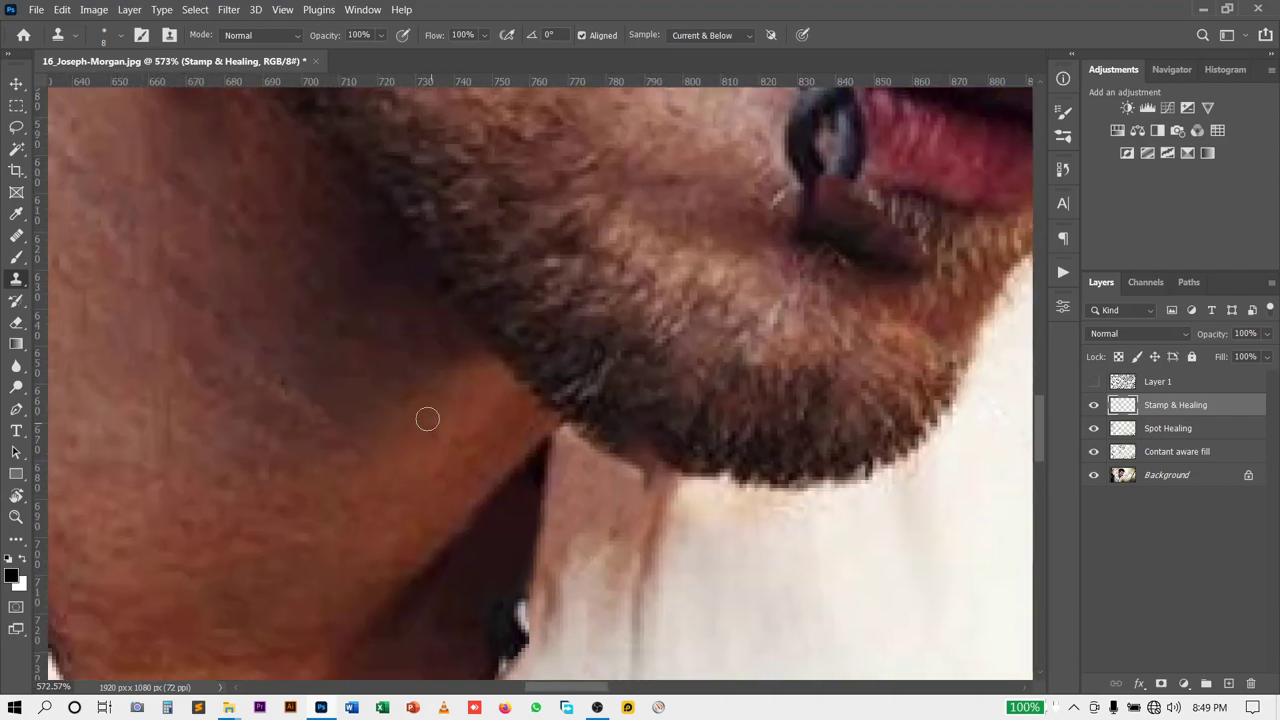
scroll(450, 460, up, 1)
scroll(457, 500, up, 1)
scroll(479, 463, up, 1)
Step: Shrink the clone brush and paint over the upper arm of the lip piercing
scroll(479, 463, down, 10)
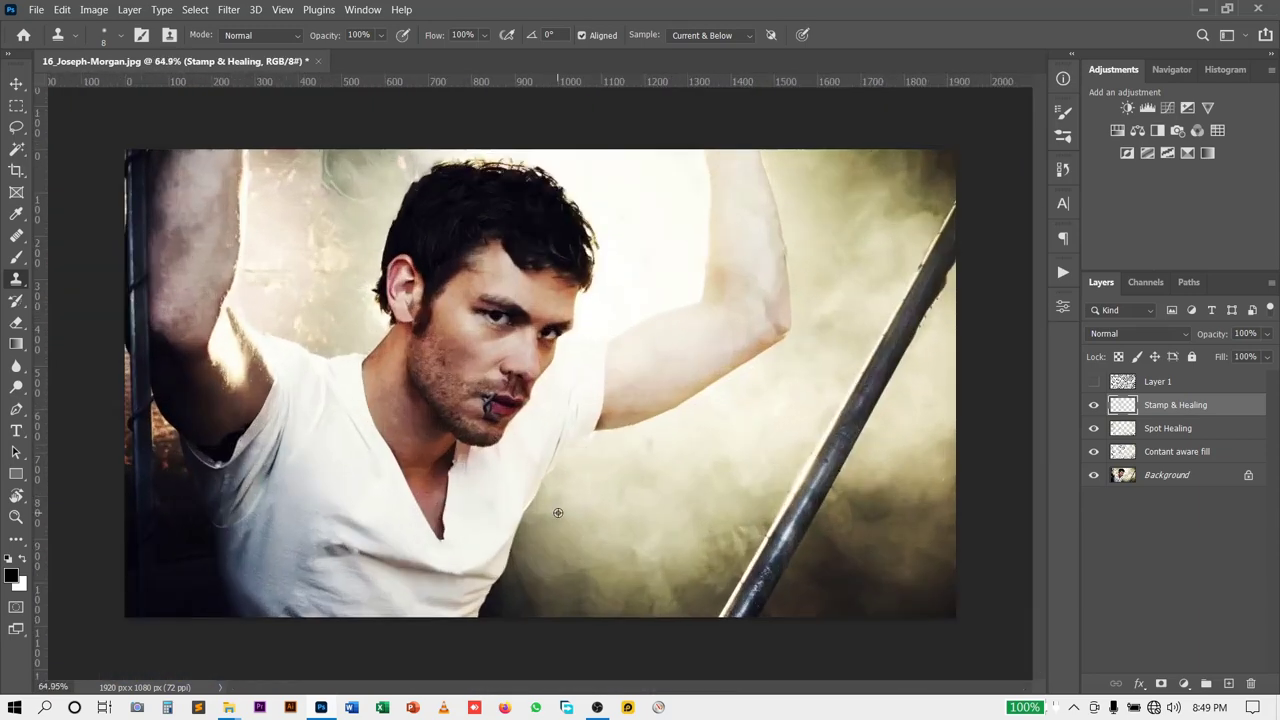
scroll(647, 428, up, 6)
key(bracketleft)
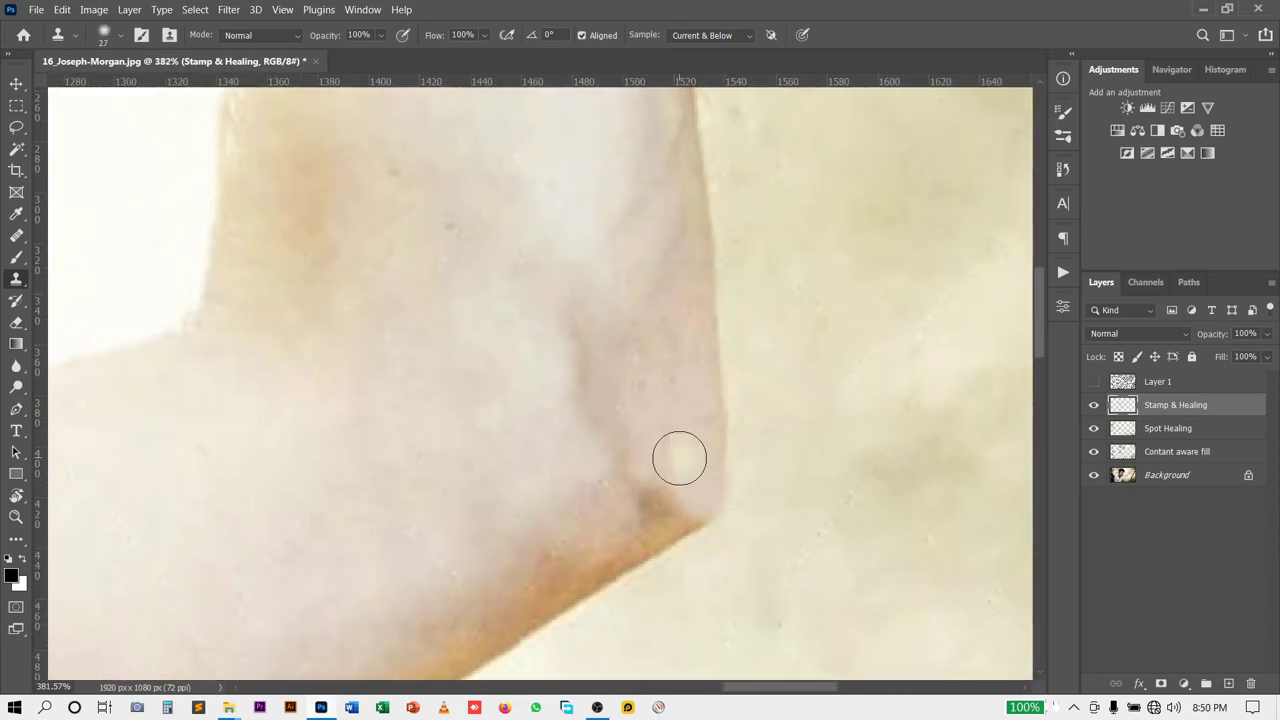
scroll(679, 458, down, 2)
scroll(660, 494, down, 2)
scroll(634, 477, down, 2)
scroll(611, 491, down, 2)
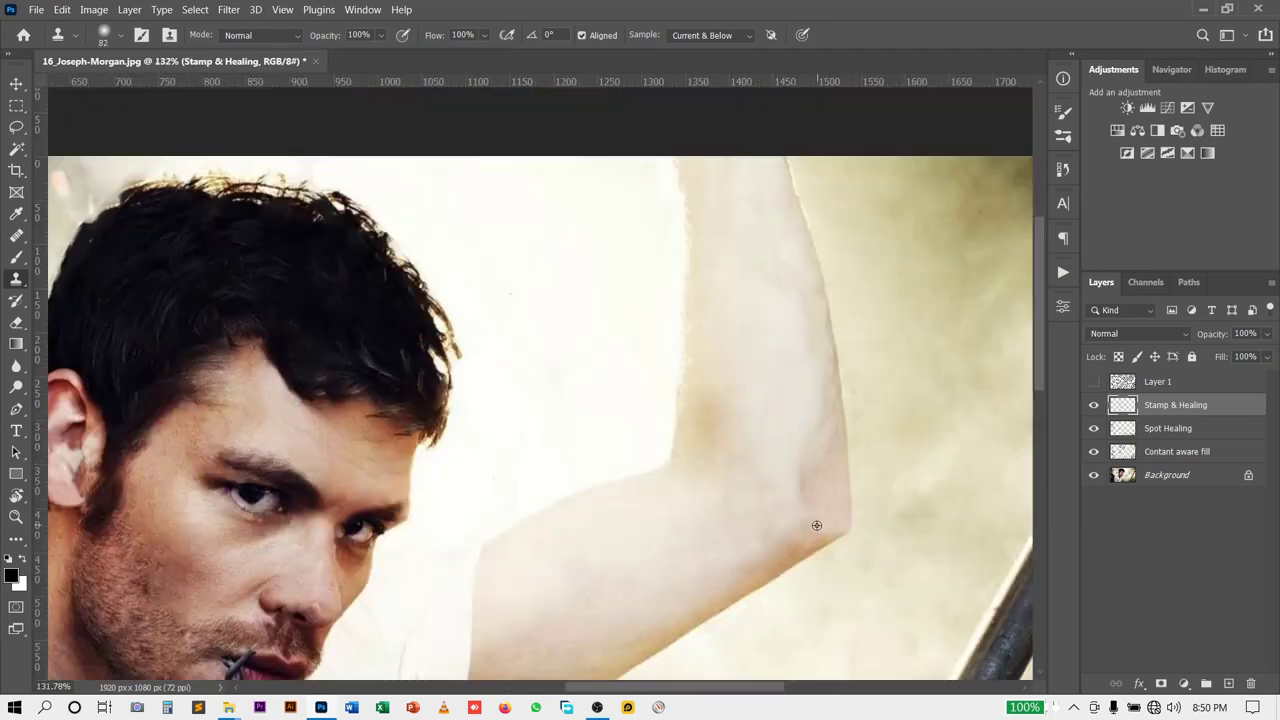
scroll(260, 650, up, 10)
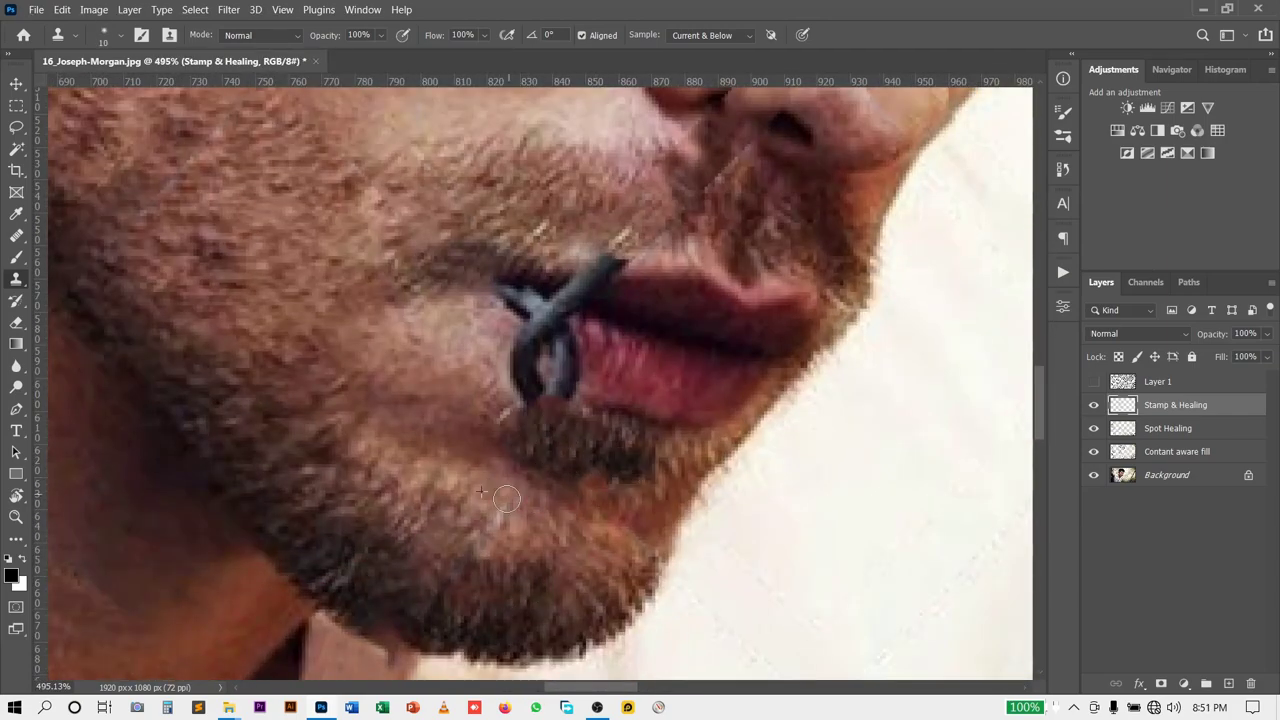
scroll(506, 497, down, 8)
scroll(480, 420, up, 2)
scroll(274, 385, up, 7)
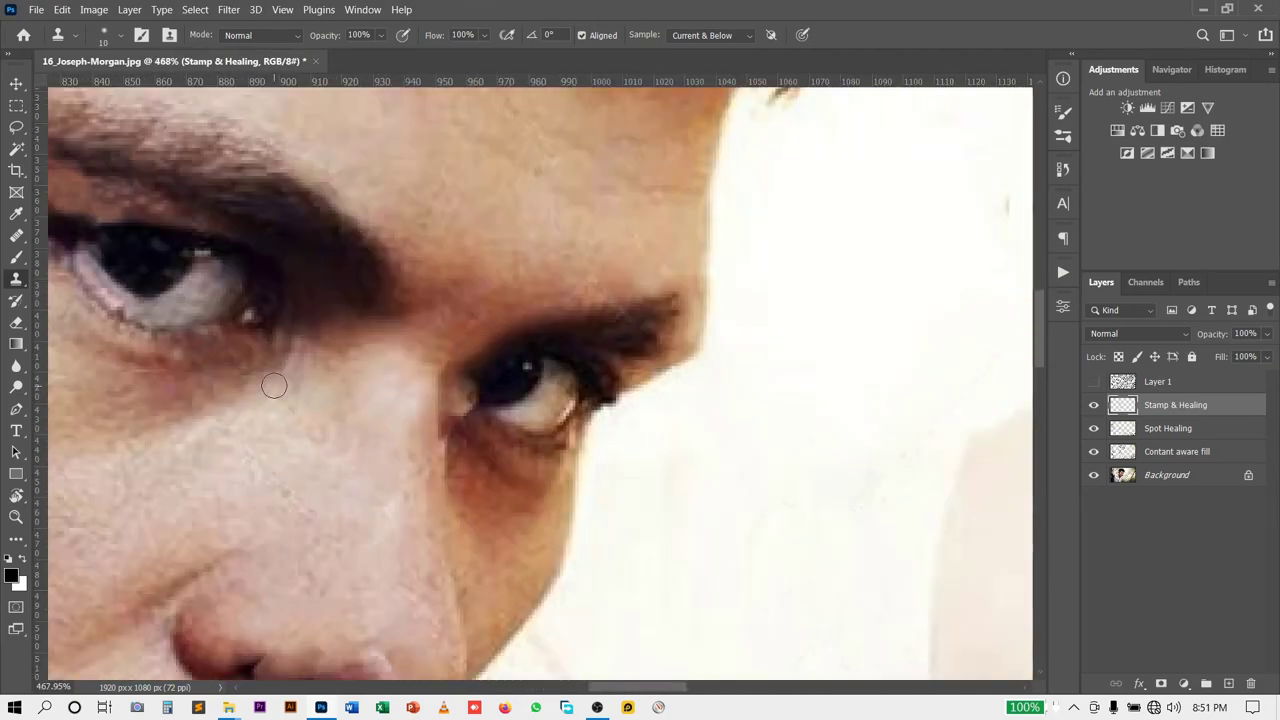
scroll(274, 385, up, 1)
scroll(457, 457, down, 2)
scroll(543, 380, up, 3)
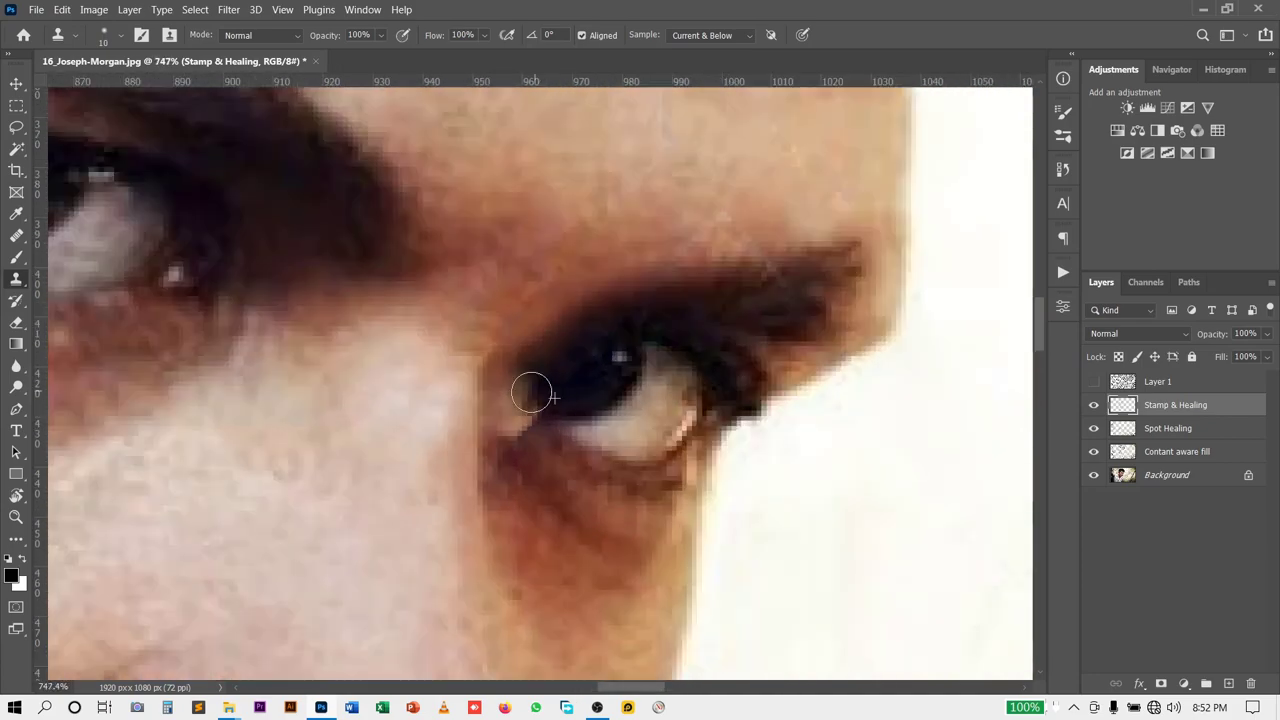
scroll(590, 366, down, 2)
scroll(580, 386, down, 1)
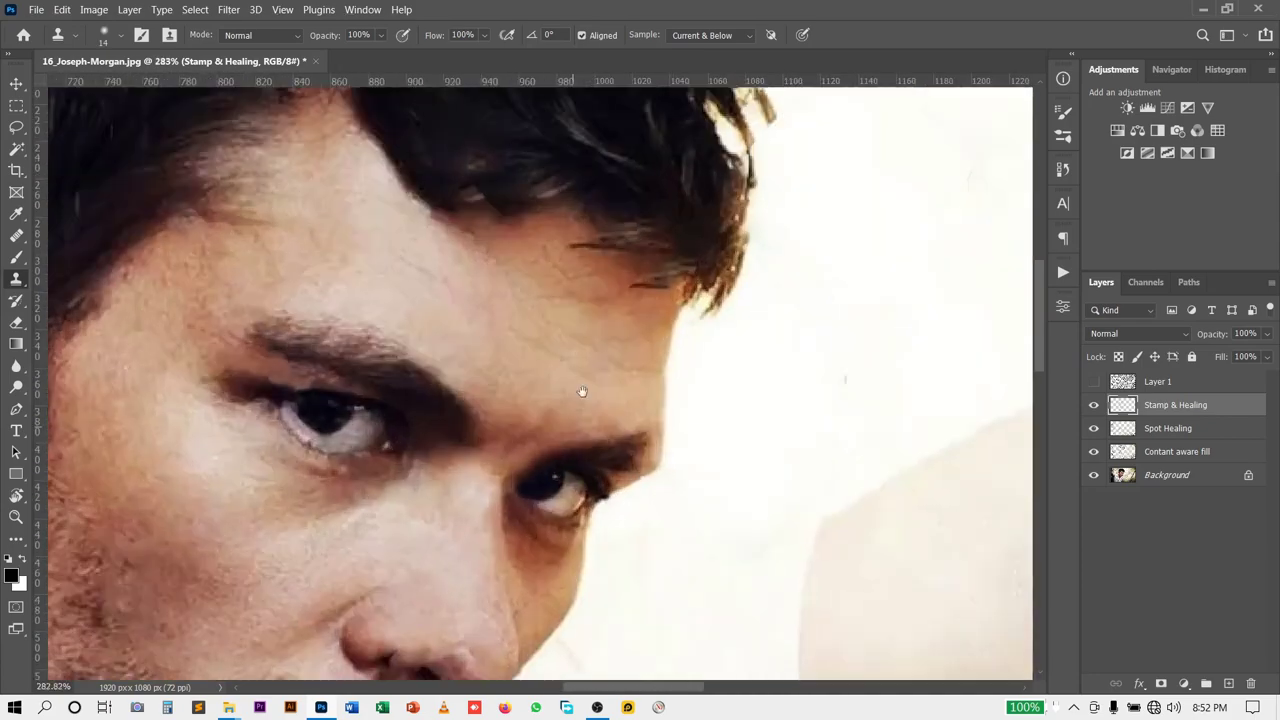
scroll(561, 398, up, 2)
scroll(561, 398, up, 1)
scroll(561, 398, down, 2)
scroll(574, 517, up, 2)
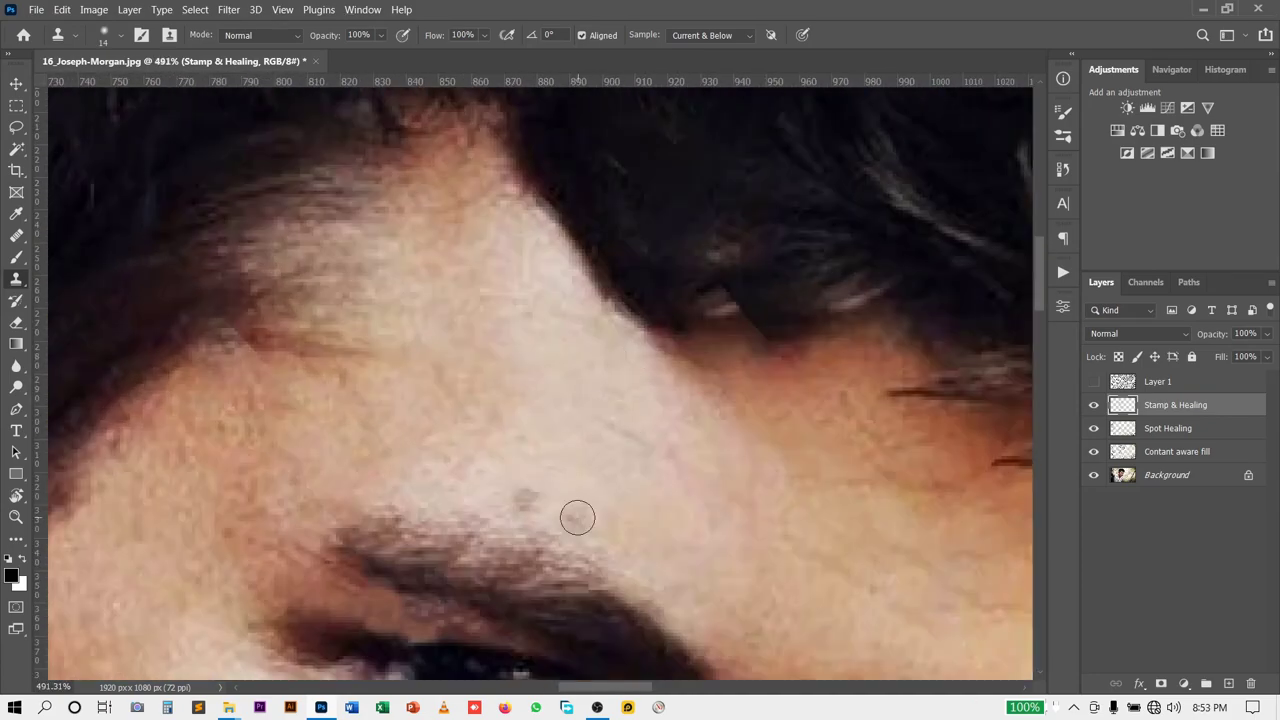
scroll(574, 517, down, 3)
scroll(471, 552, up, 4)
scroll(471, 552, down, 2)
scroll(400, 528, down, 1)
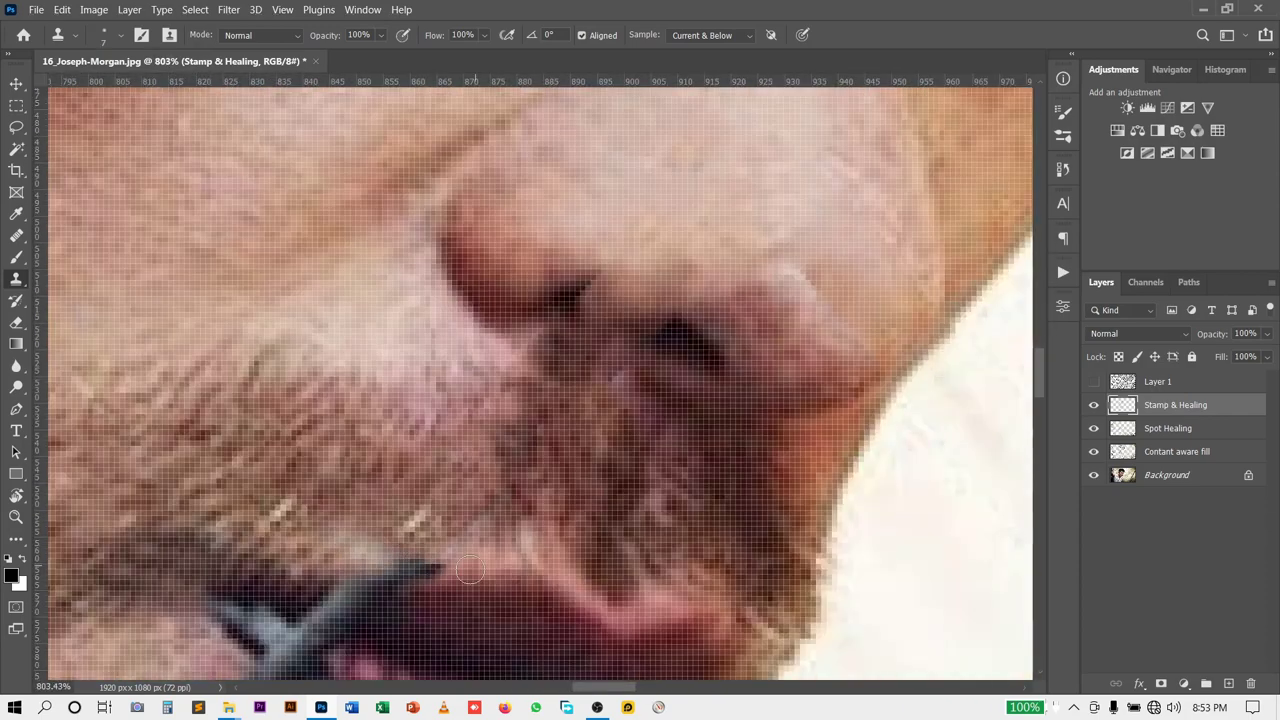
scroll(463, 523, up, 3)
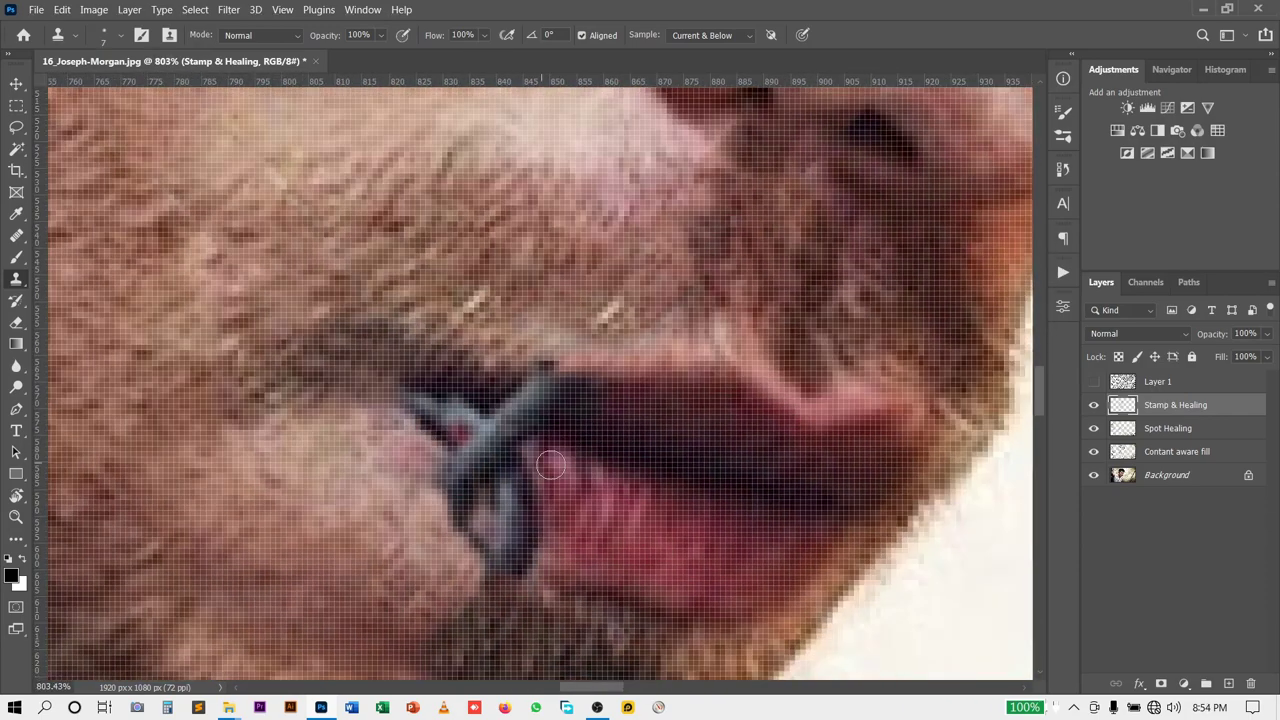
mouse_move(405, 395)
mouse_down()
mouse_move(470, 420)
mouse_move(440, 460)
mouse_up()
Step: Clone away the dark spot in the white shirt's fold
scroll(531, 401, down, 2)
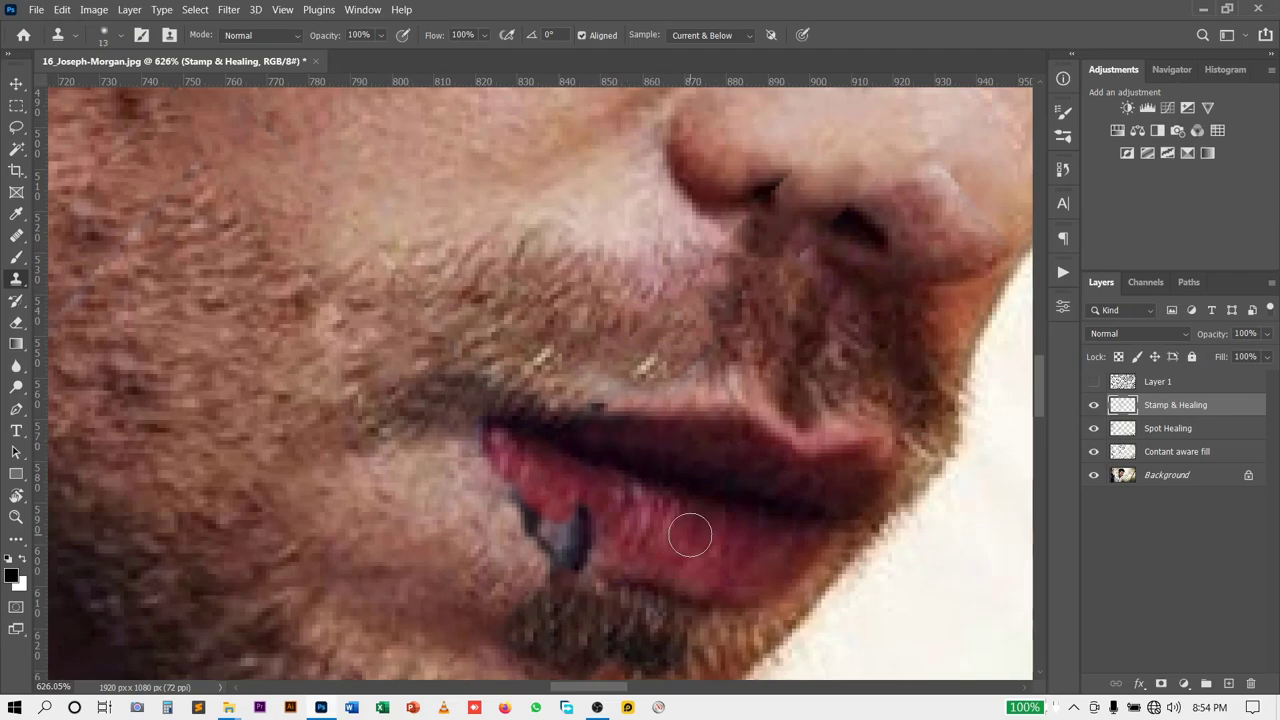
scroll(620, 525, up, 1)
scroll(557, 497, down, 1)
scroll(520, 480, down, 1)
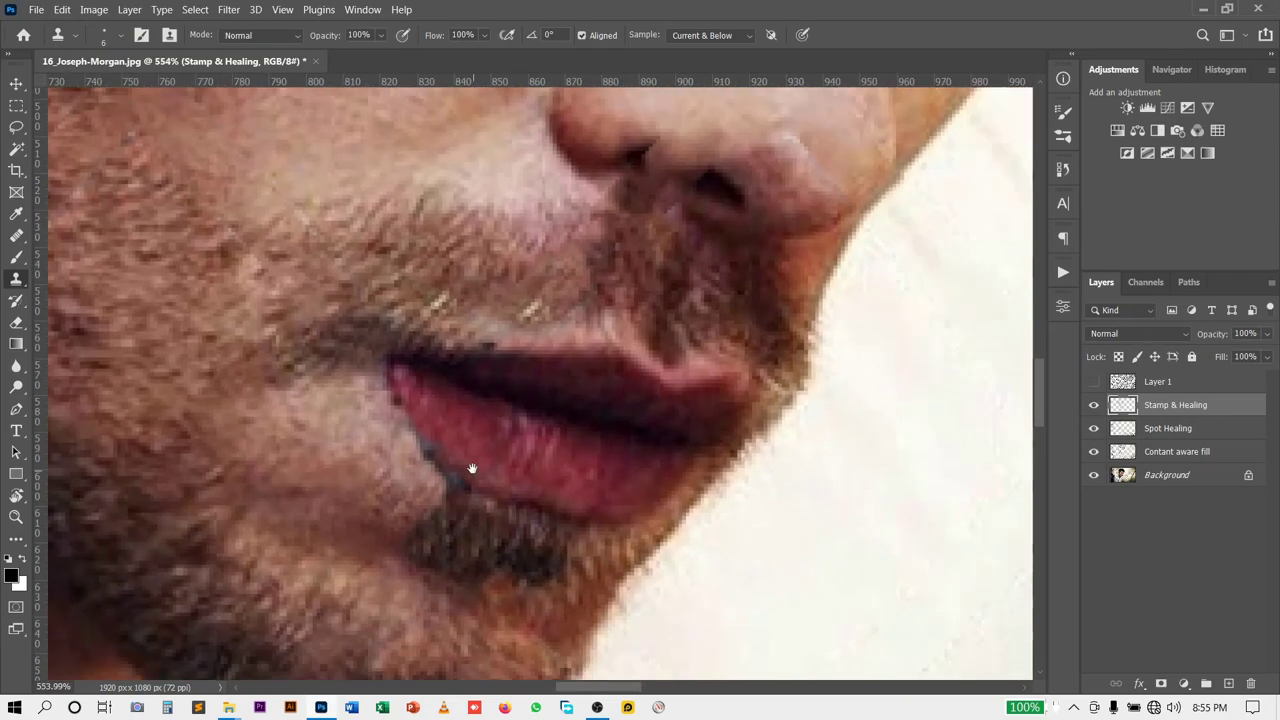
scroll(560, 500, up, 1)
scroll(647, 543, down, 1)
scroll(647, 543, down, 5)
scroll(600, 434, down, 1)
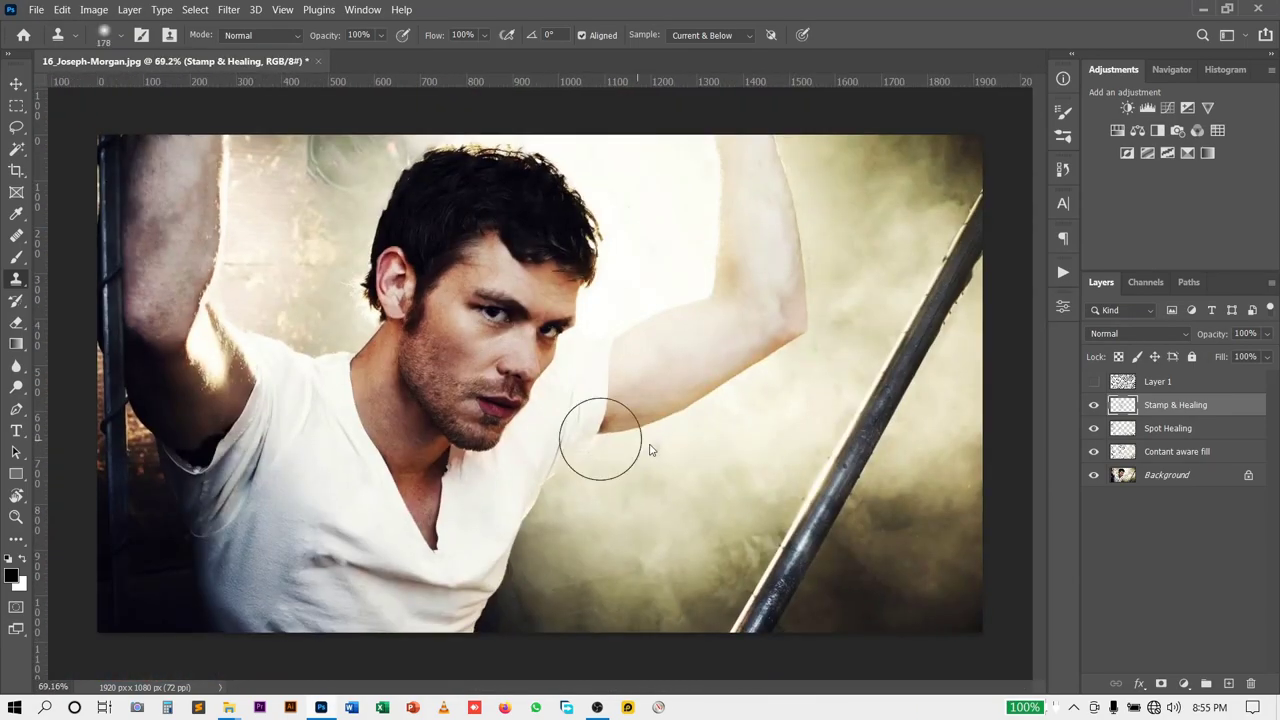
scroll(493, 635, up, 4)
scroll(612, 426, up, 1)
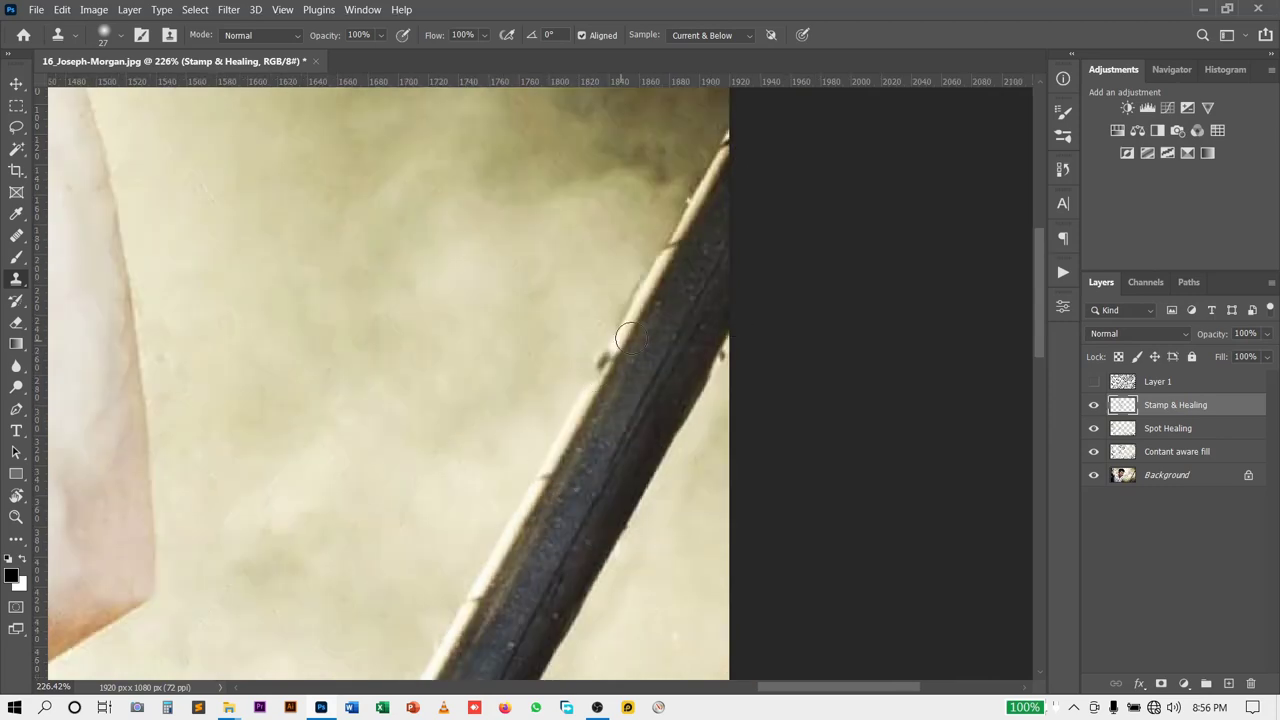
scroll(546, 500, up, 2)
scroll(546, 500, up, 1)
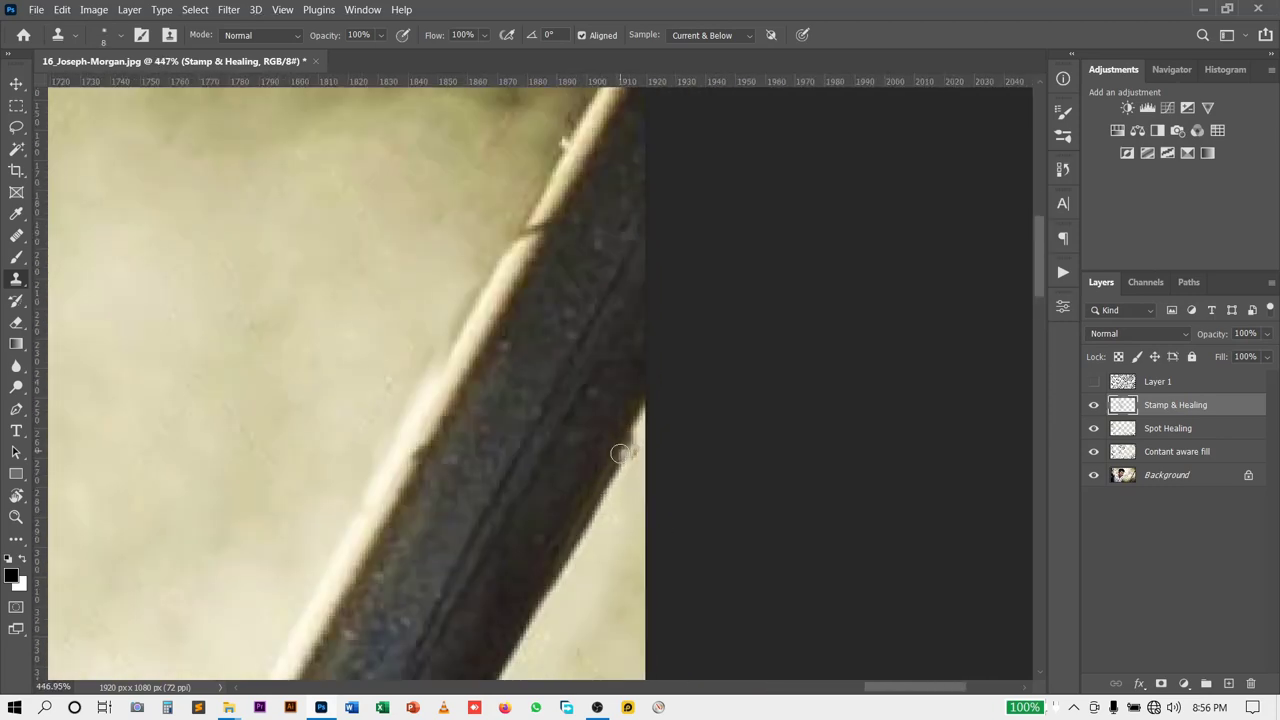
scroll(634, 466, down, 1)
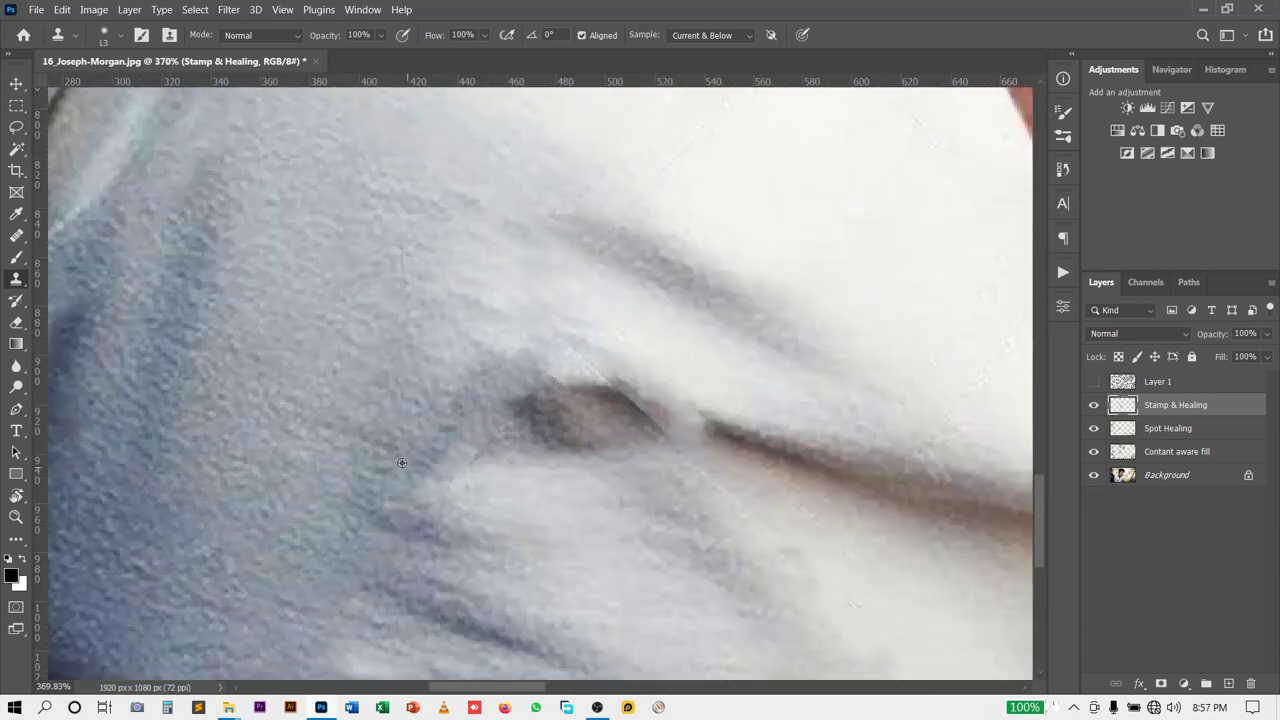
mouse_move(490, 455)
mouse_down()
mouse_move(575, 440)
mouse_move(565, 420)
mouse_up()
drag(577, 535, 545, 430)
scroll(523, 500, down, 2)
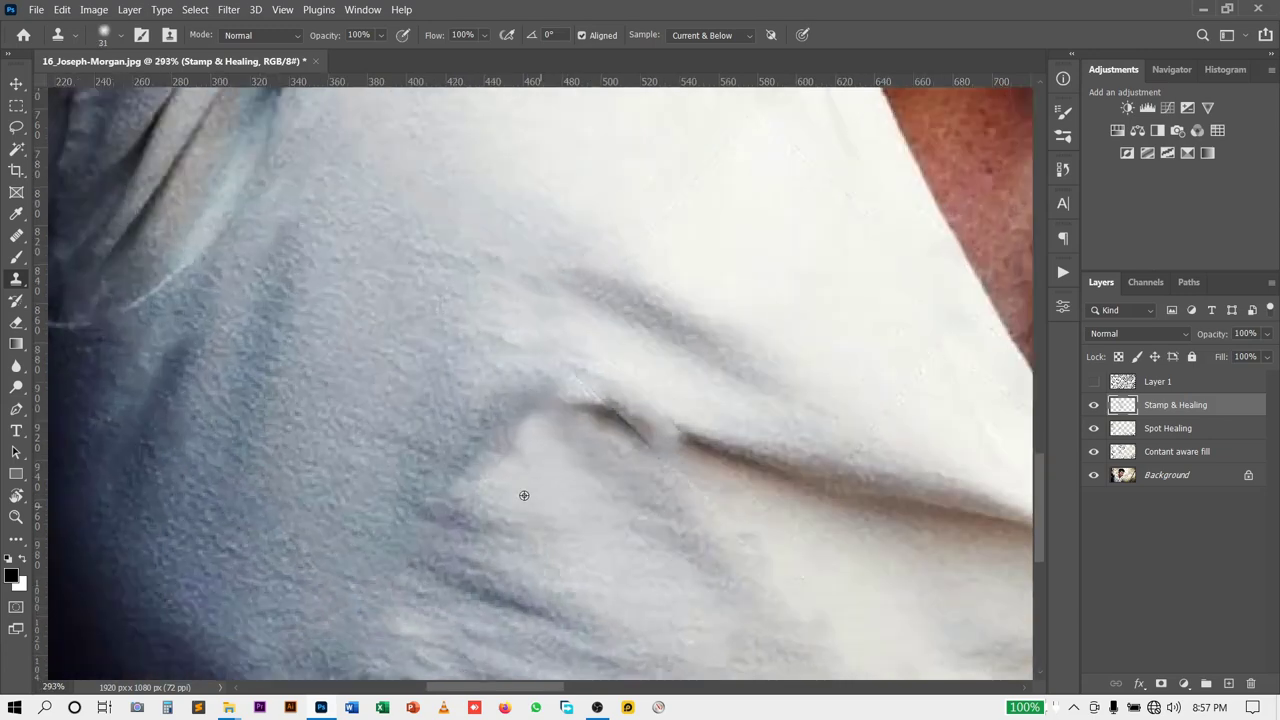
scroll(318, 399, down, 5)
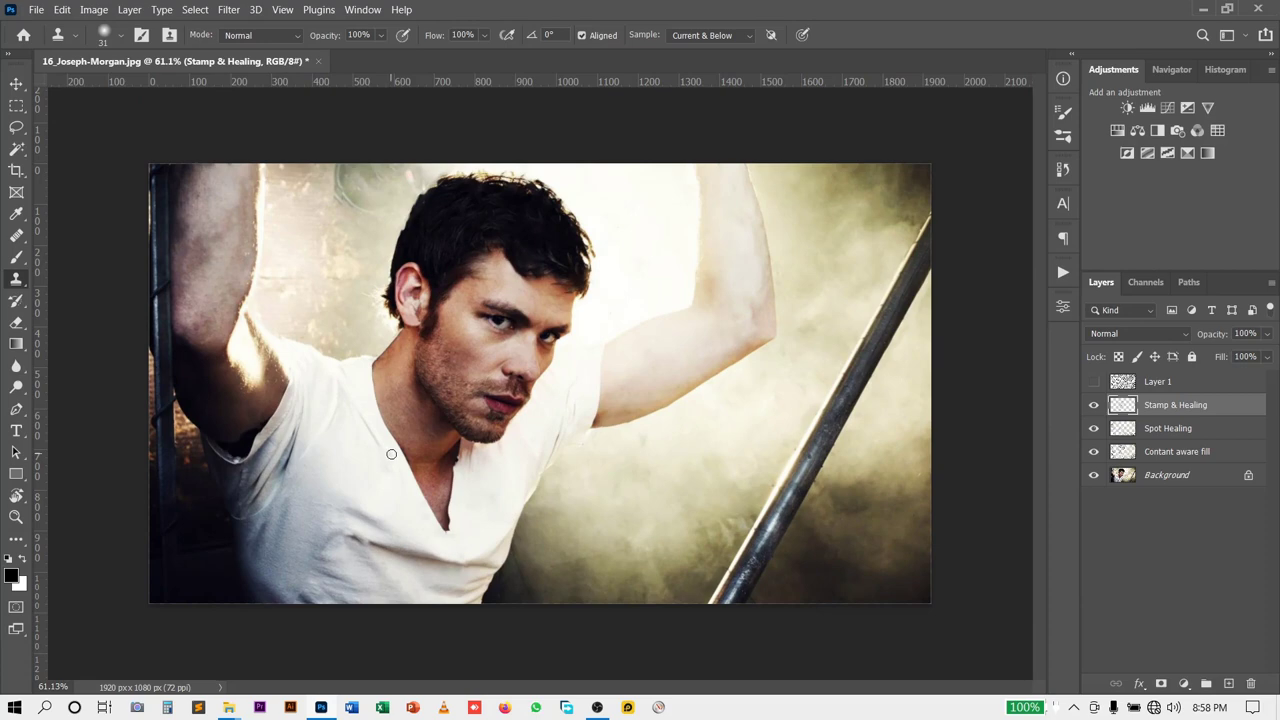
Step: Switch to the Move tool and select the Stamp & Healing layer
key(v)
click(1012, 532)
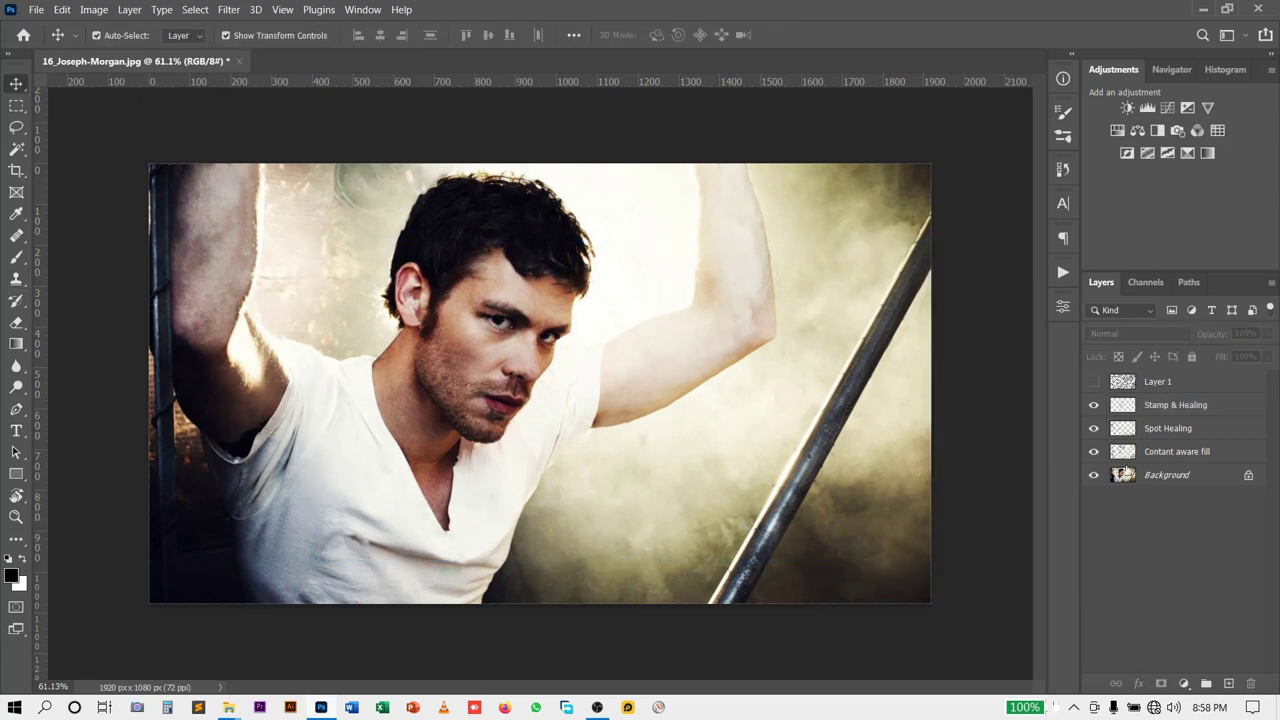
click(1175, 405)
scroll(533, 474, up, 3)
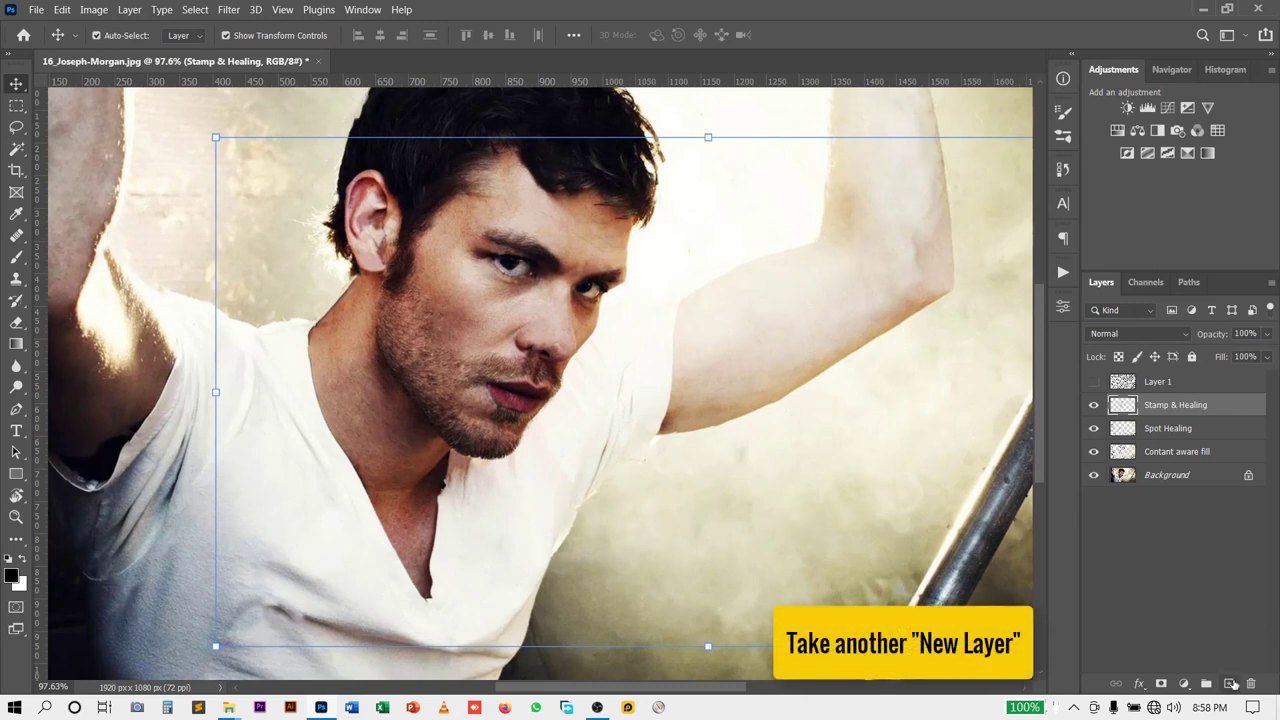
Step: Create Layer 2 above Stamp & Healing and stamp all visible layers into it (Ctrl+Alt+Shift+E)
click(1229, 683)
scroll(740, 444, up, 2)
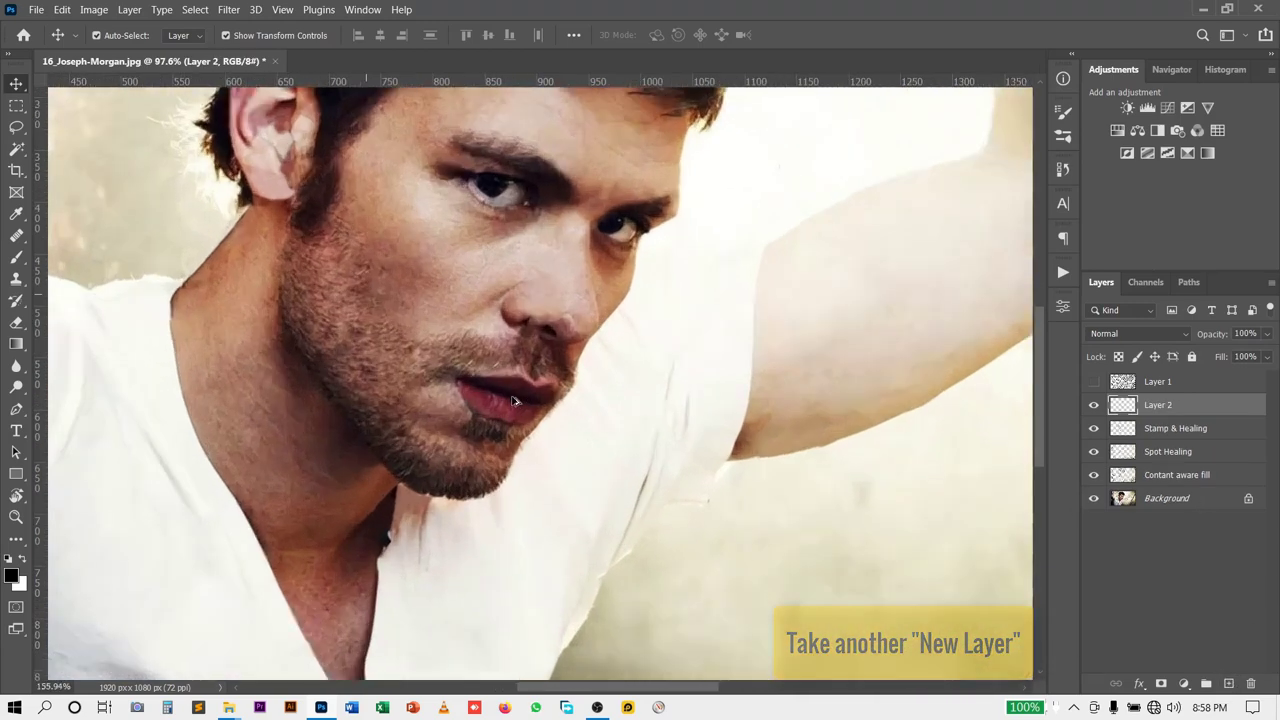
scroll(540, 437, up, 3)
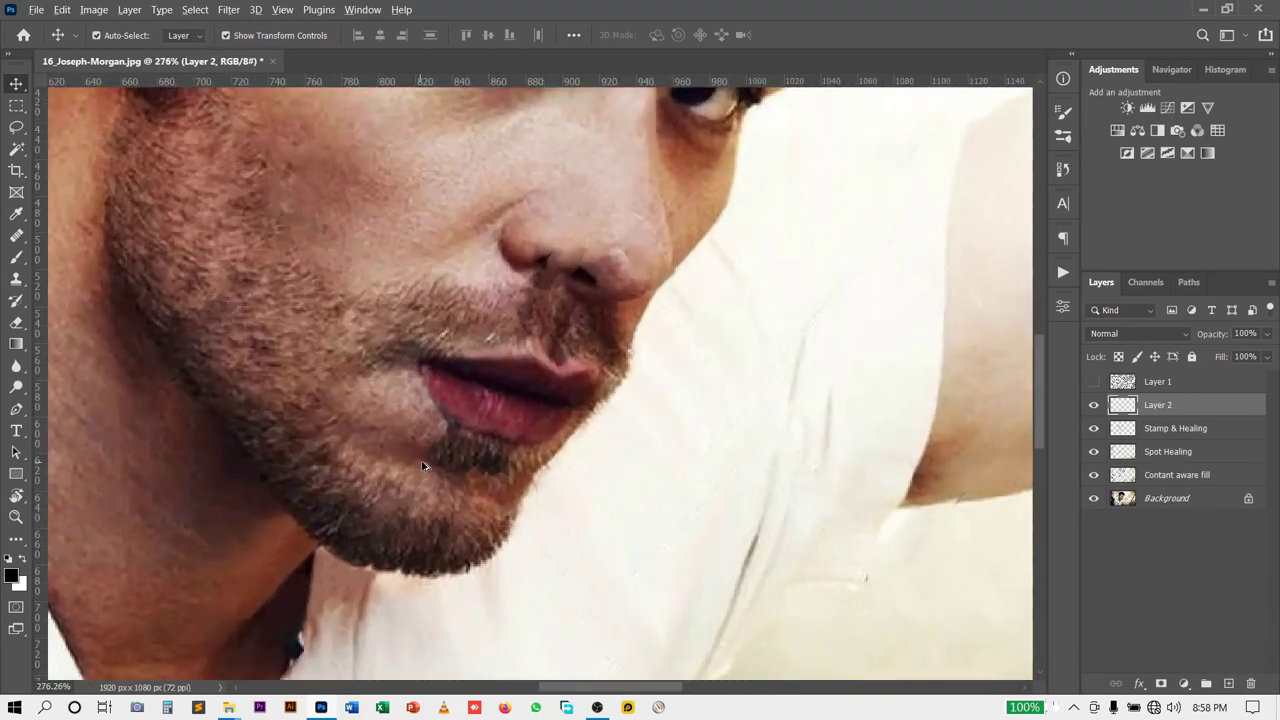
scroll(422, 466, up, 3)
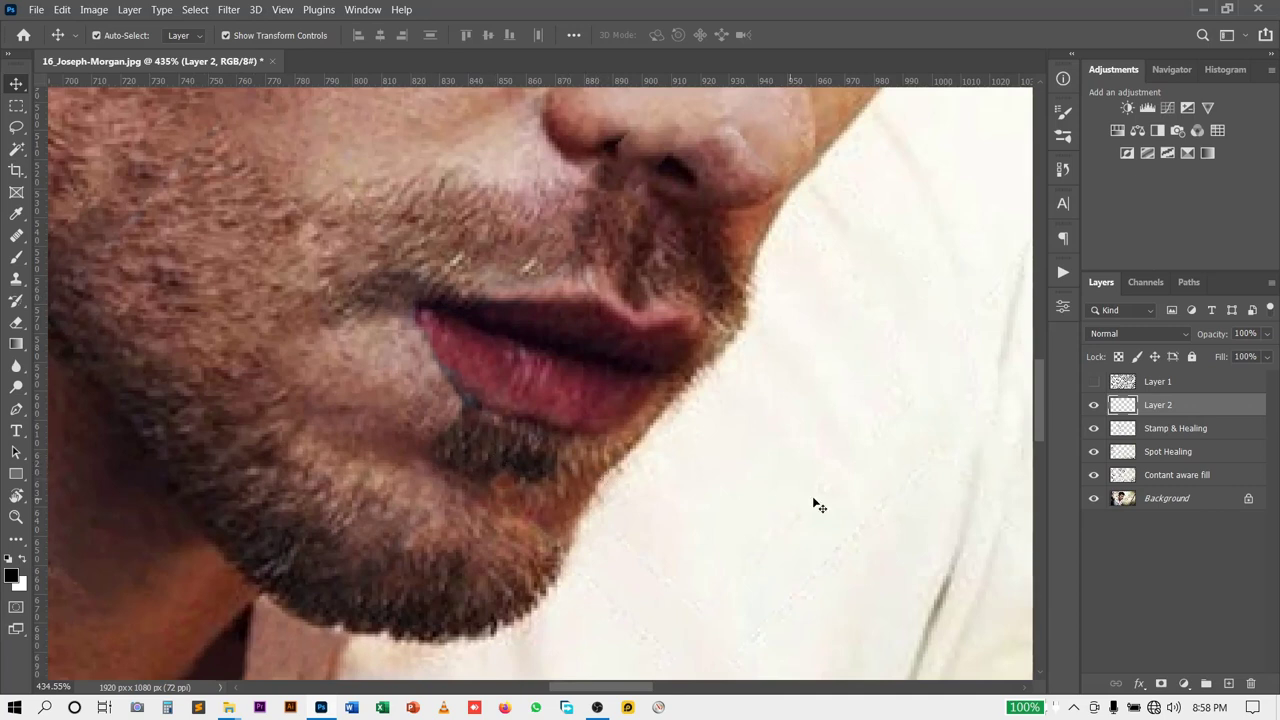
click(1172, 428)
click(1175, 408)
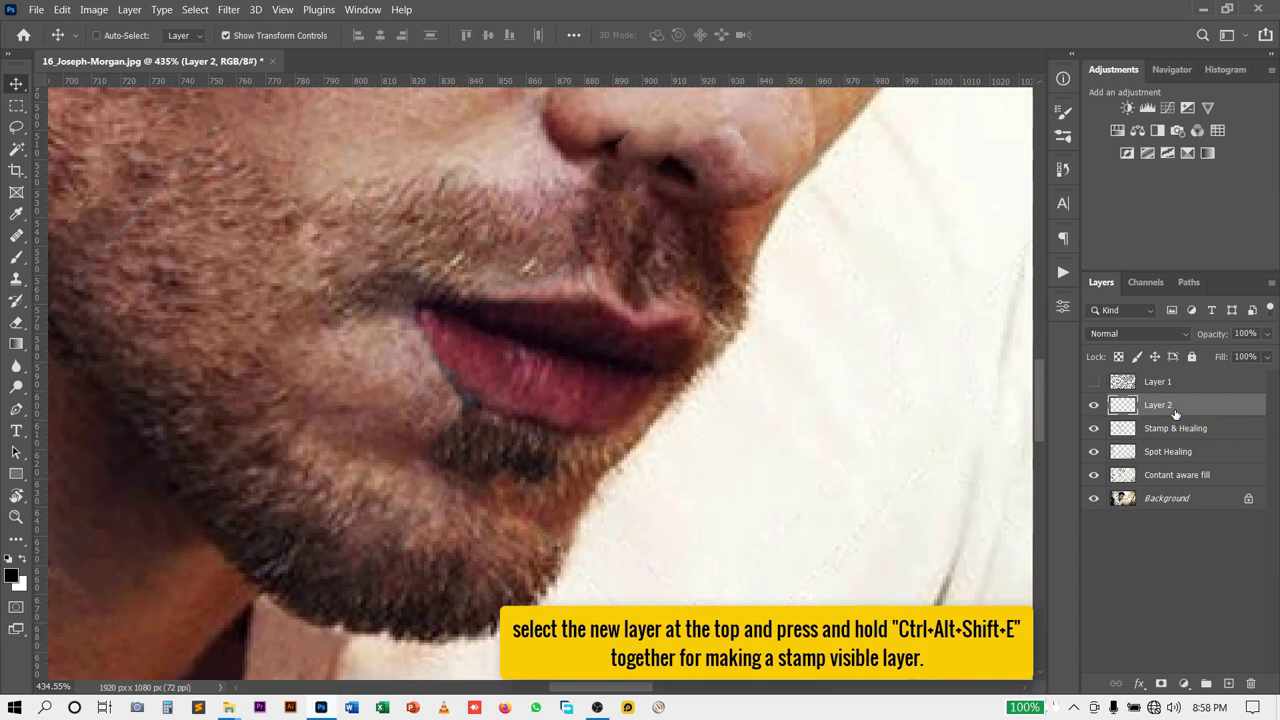
key(ctrl+alt+shift+e)
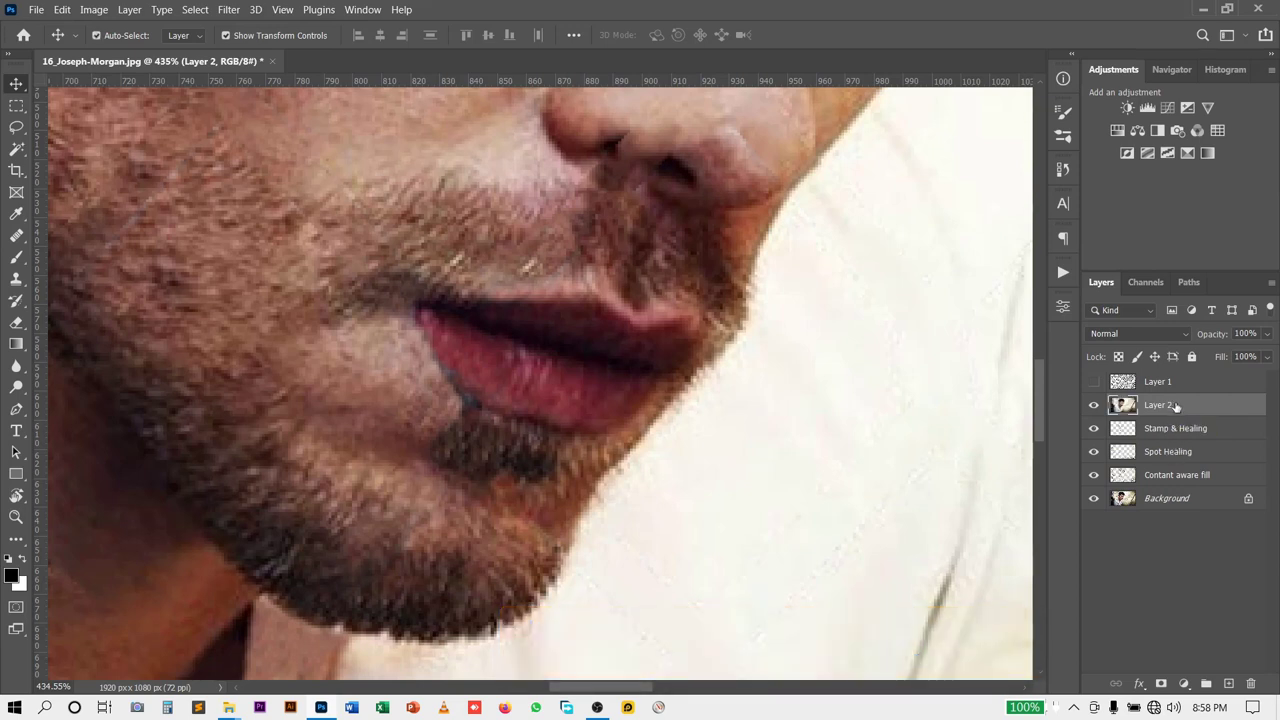
Step: Lasso the right edge of the lower lip and copy it onto a new Layer 3
key(l)
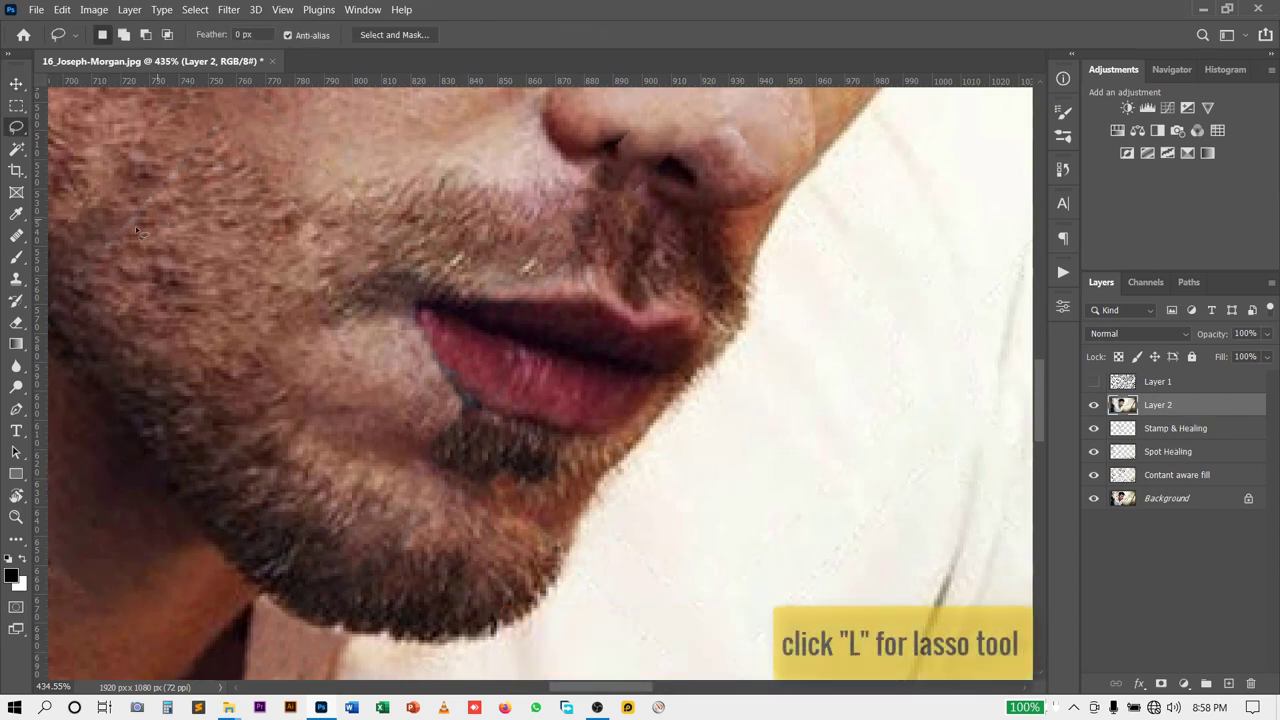
right_click(18, 128)
click(57, 132)
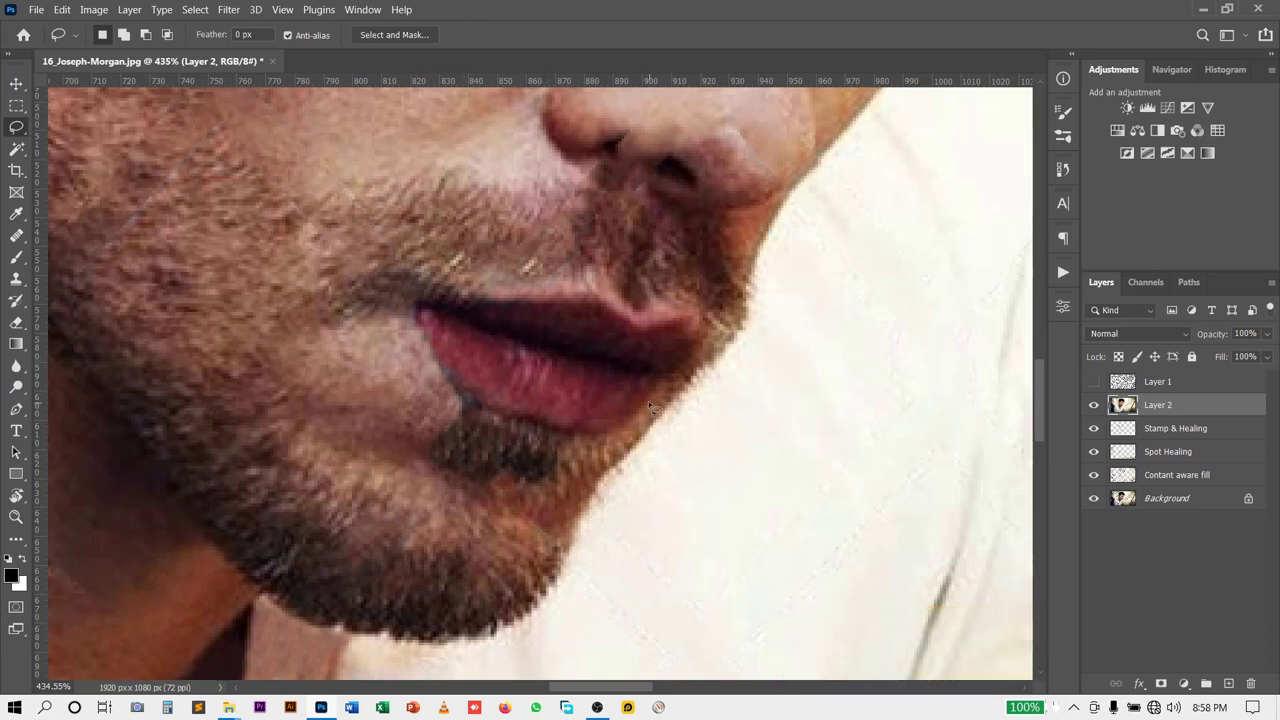
drag(660, 396, 588, 447)
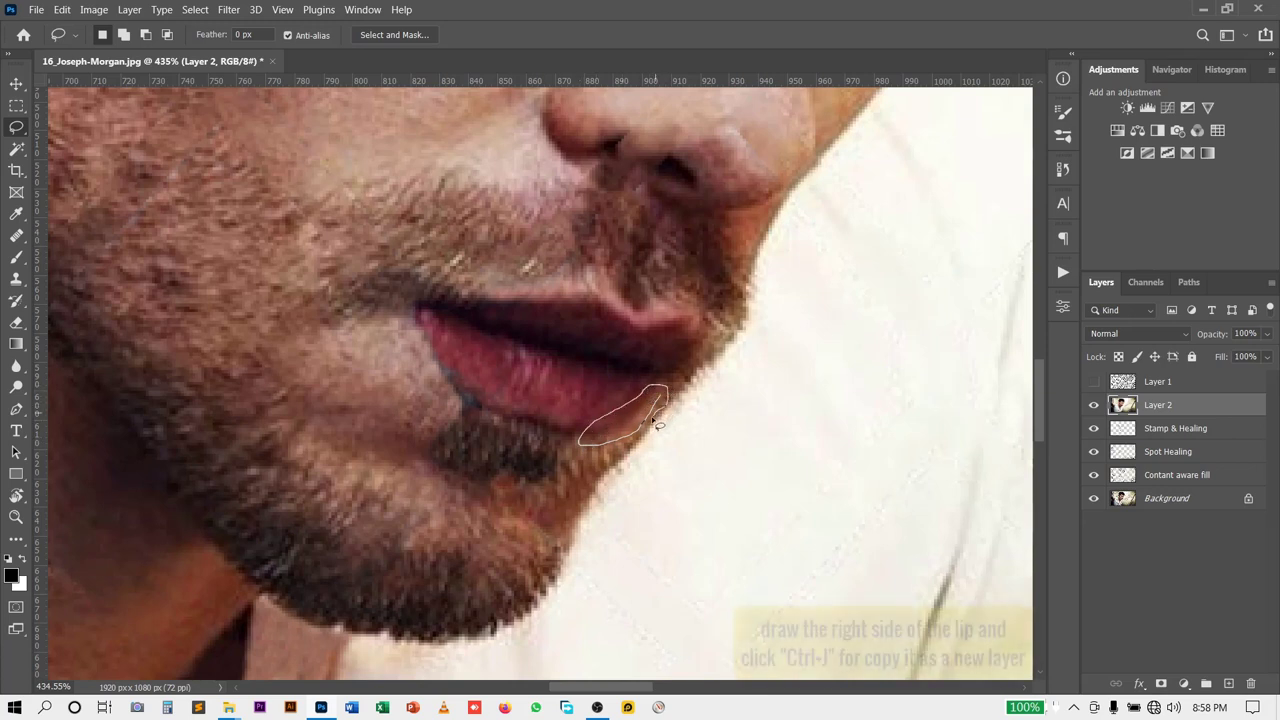
drag(672, 410, 651, 422)
key(ctrl+j)
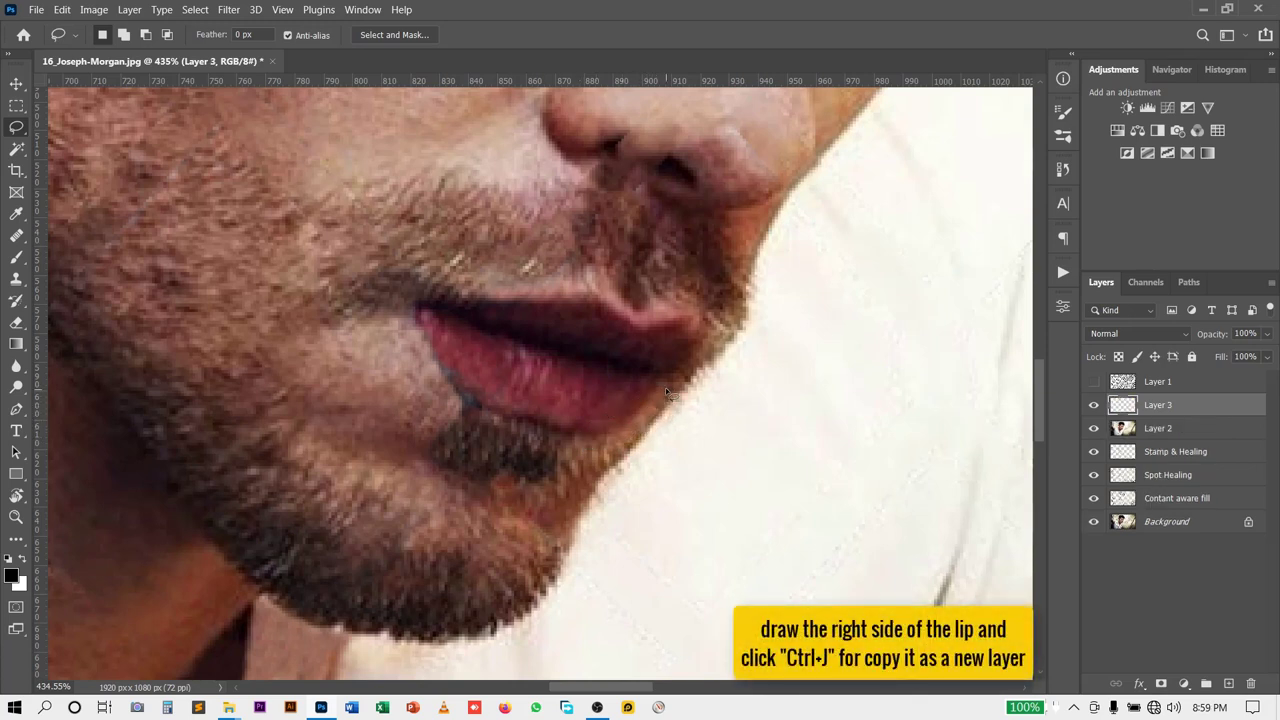
Step: Move the lip piece to the left mouth corner and flip it horizontally
key(v)
drag(563, 422, 507, 395)
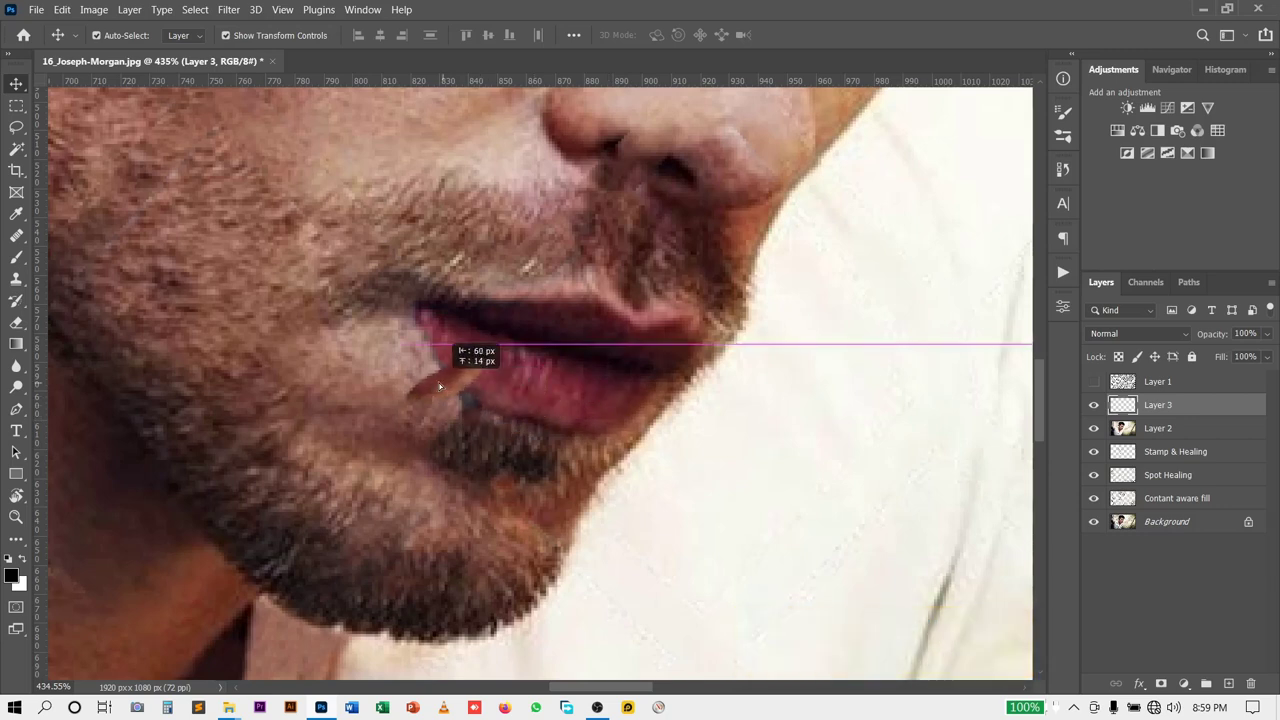
key(ctrl+t)
right_click(451, 376)
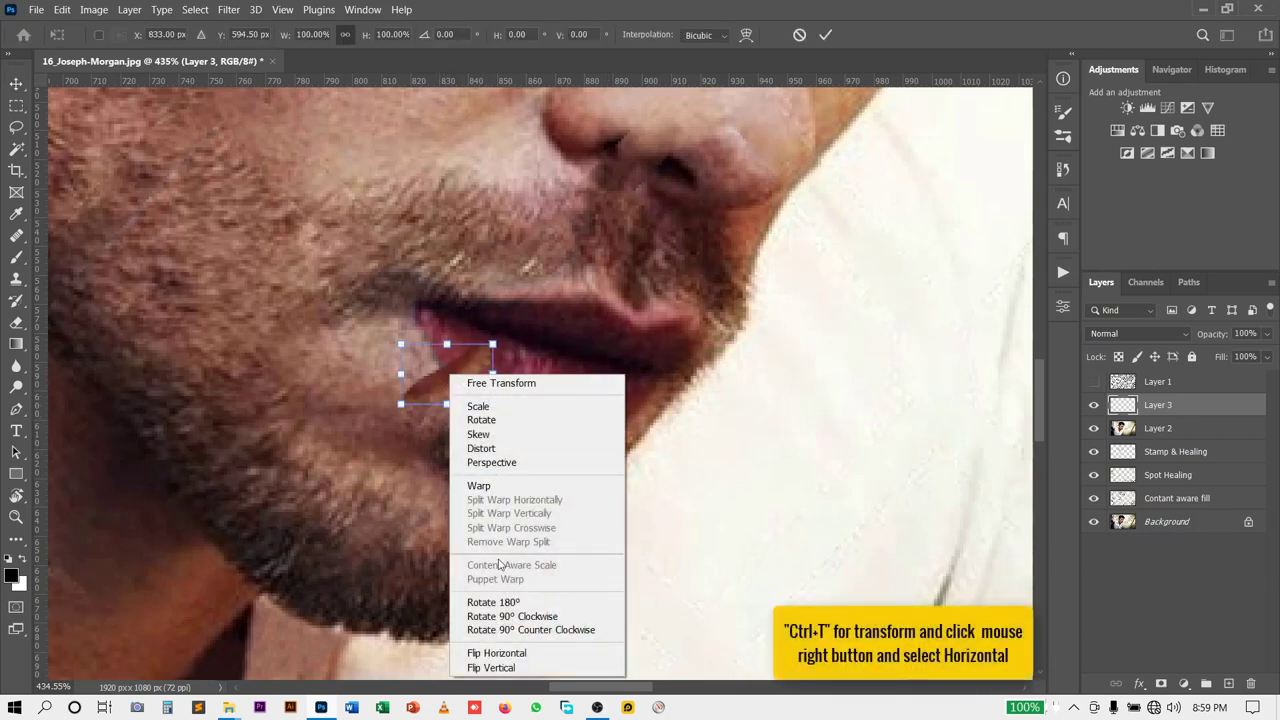
click(489, 652)
Step: Rotate, reposition, stretch and warp the lip piece to fit the lower lip, then commit
drag(460, 402, 498, 413)
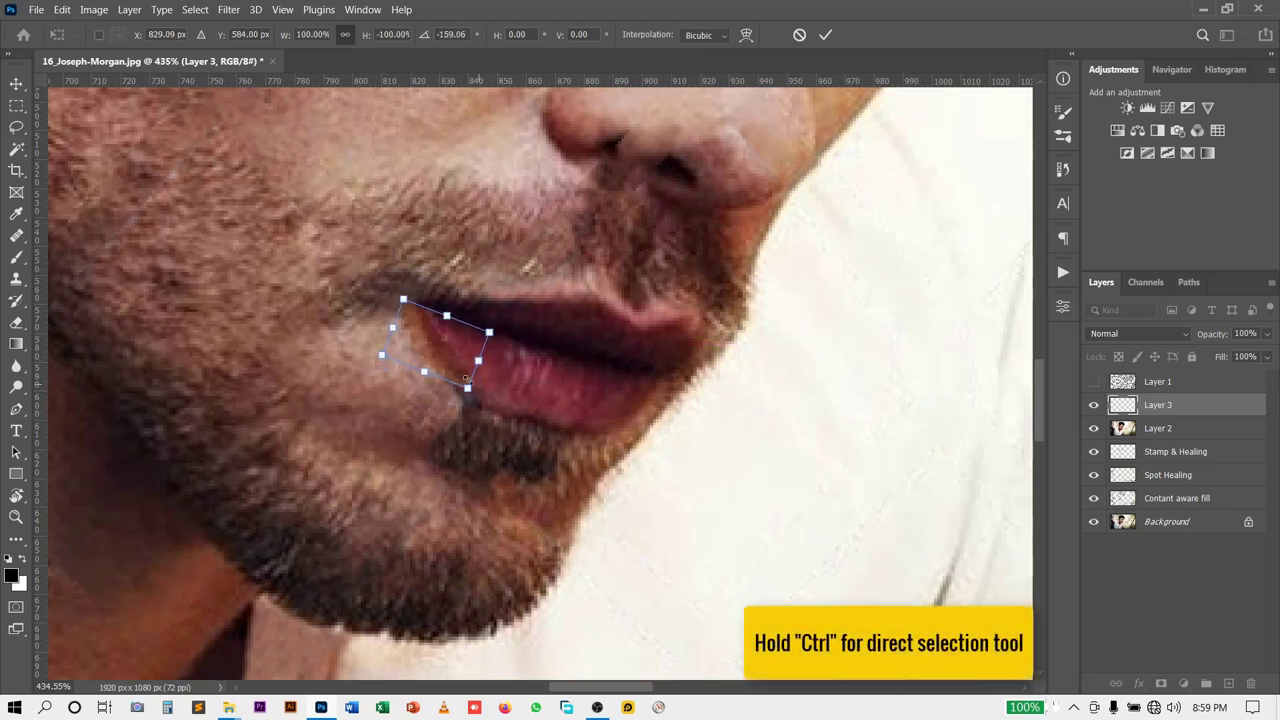
drag(450, 370, 455, 382)
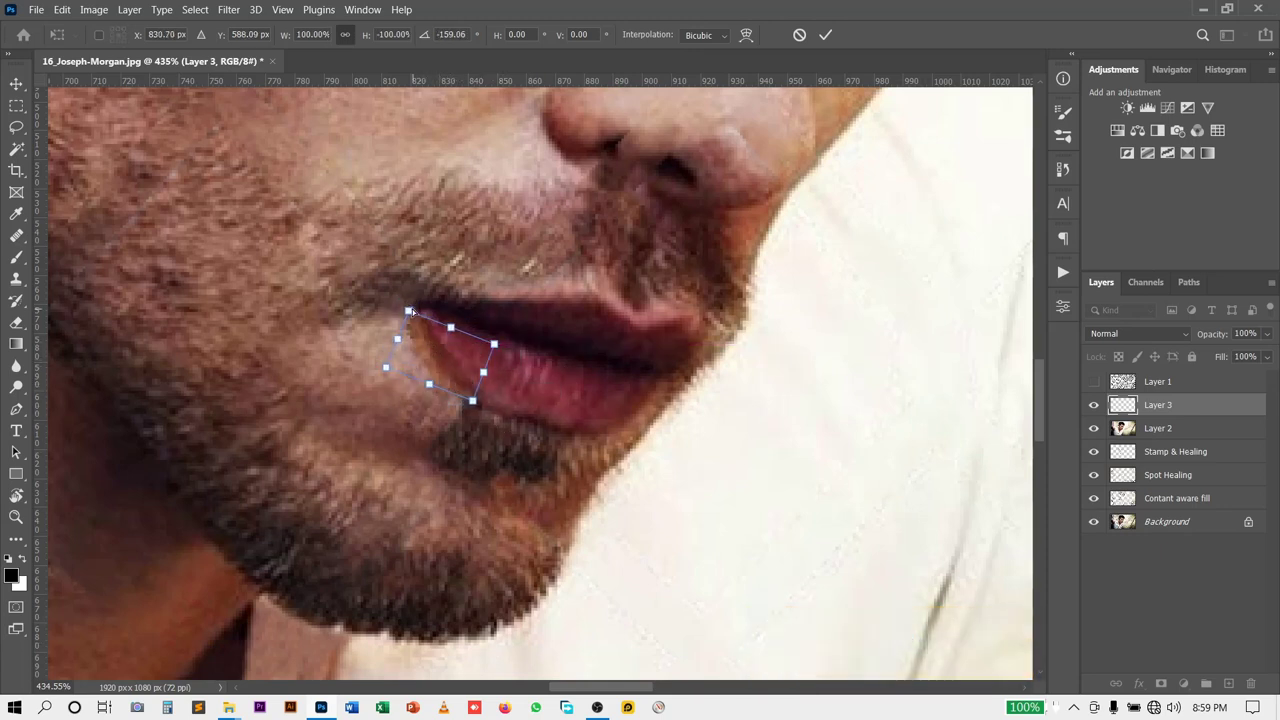
drag(411, 313, 412, 302)
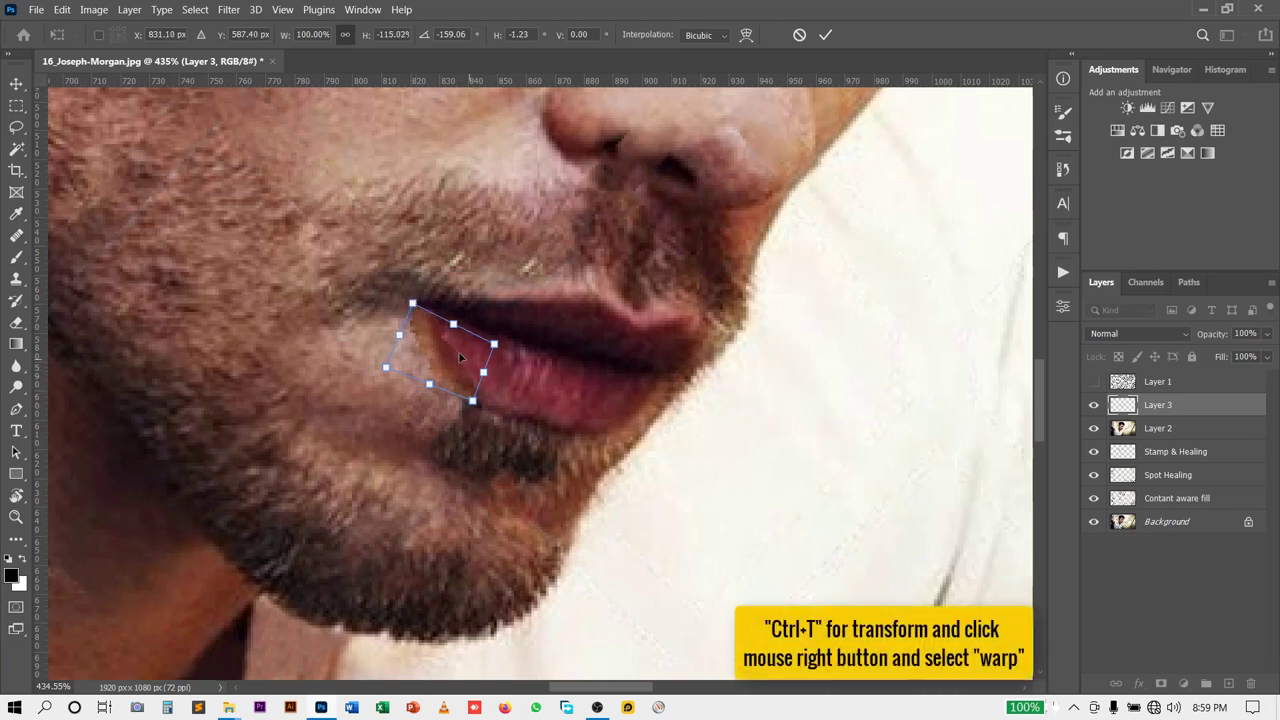
right_click(458, 351)
click(490, 462)
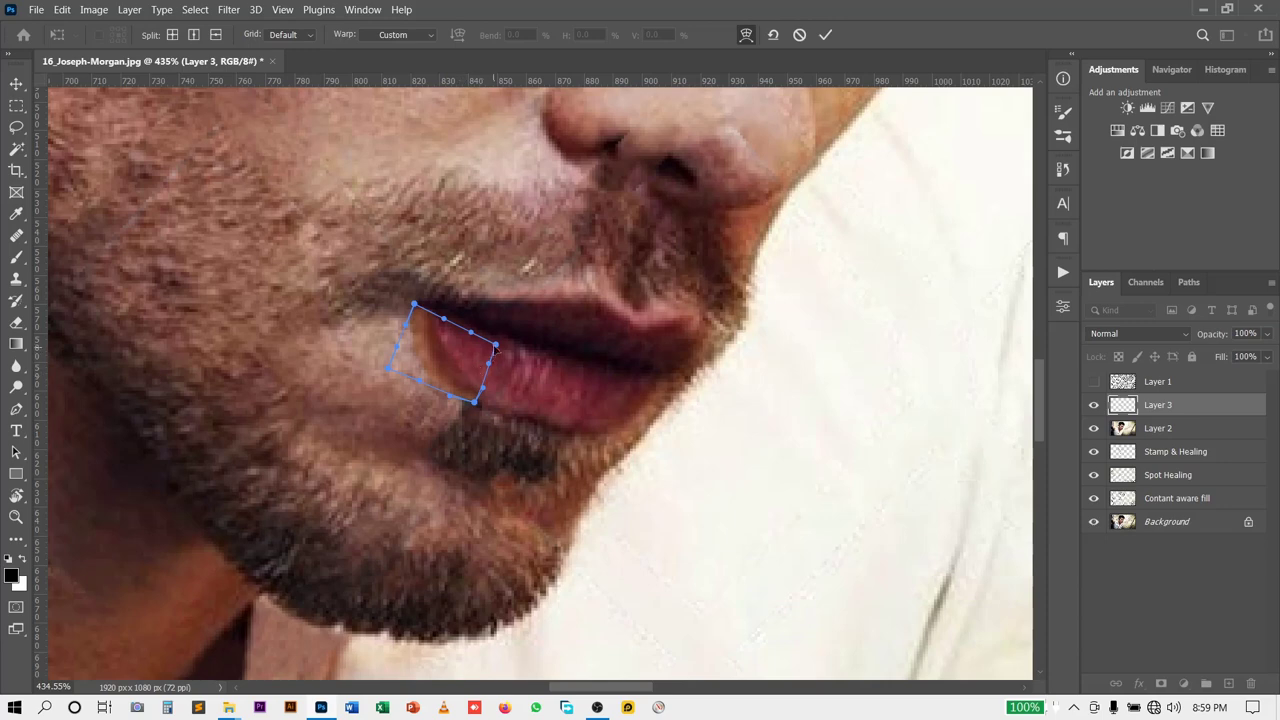
key(Return)
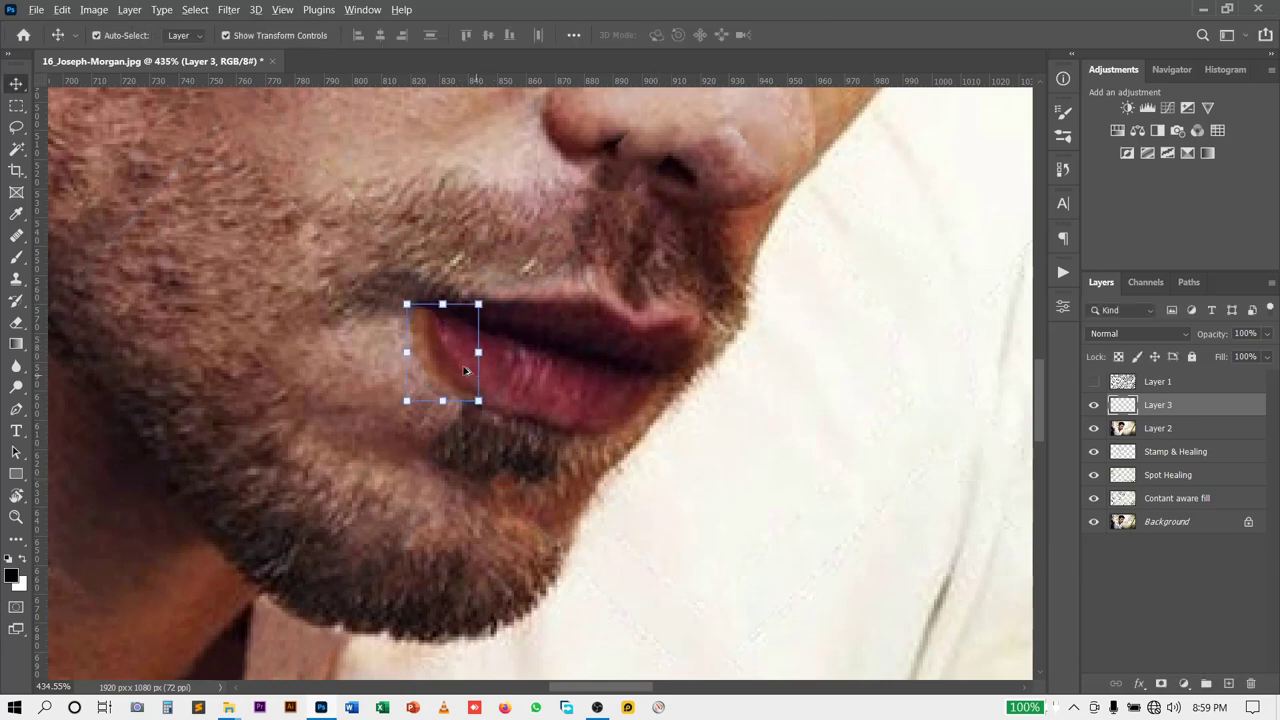
scroll(464, 371, up, 1)
Step: Erase Layer 3's surplus edges with a soft 10–22 px eraser to blend the lip patch
scroll(464, 371, up, 1)
key(e)
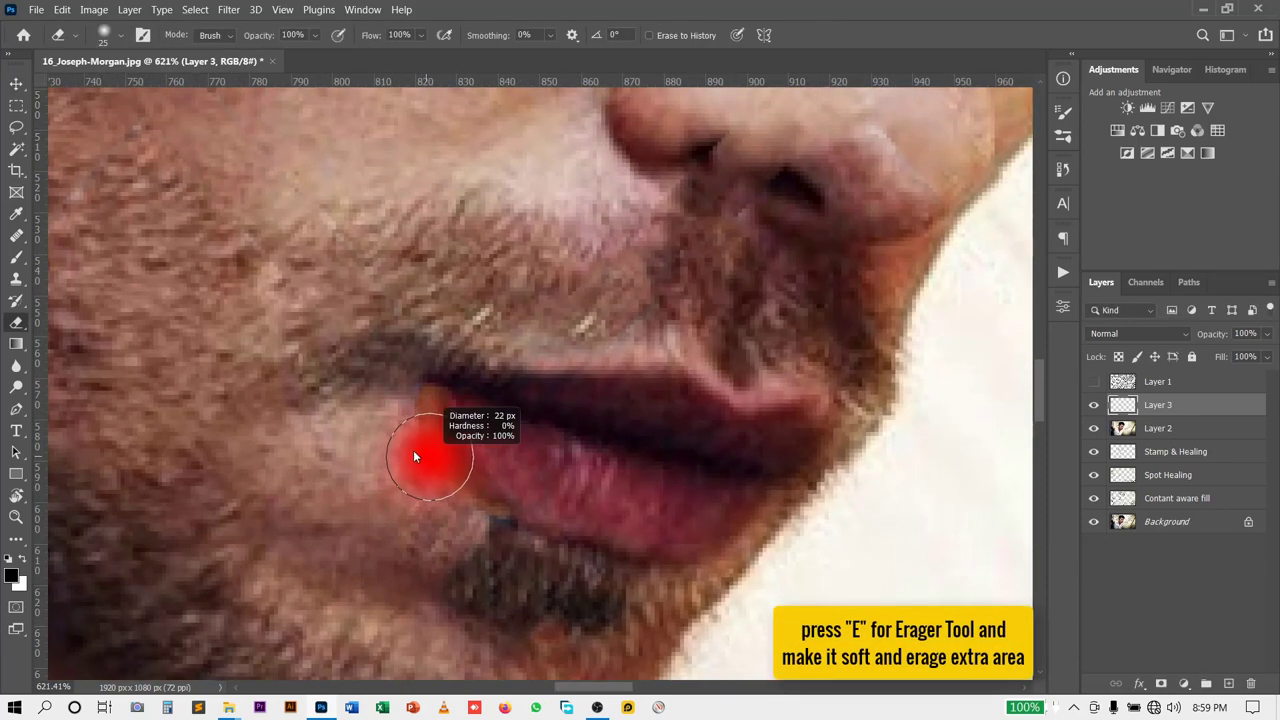
drag(415, 457, 436, 474)
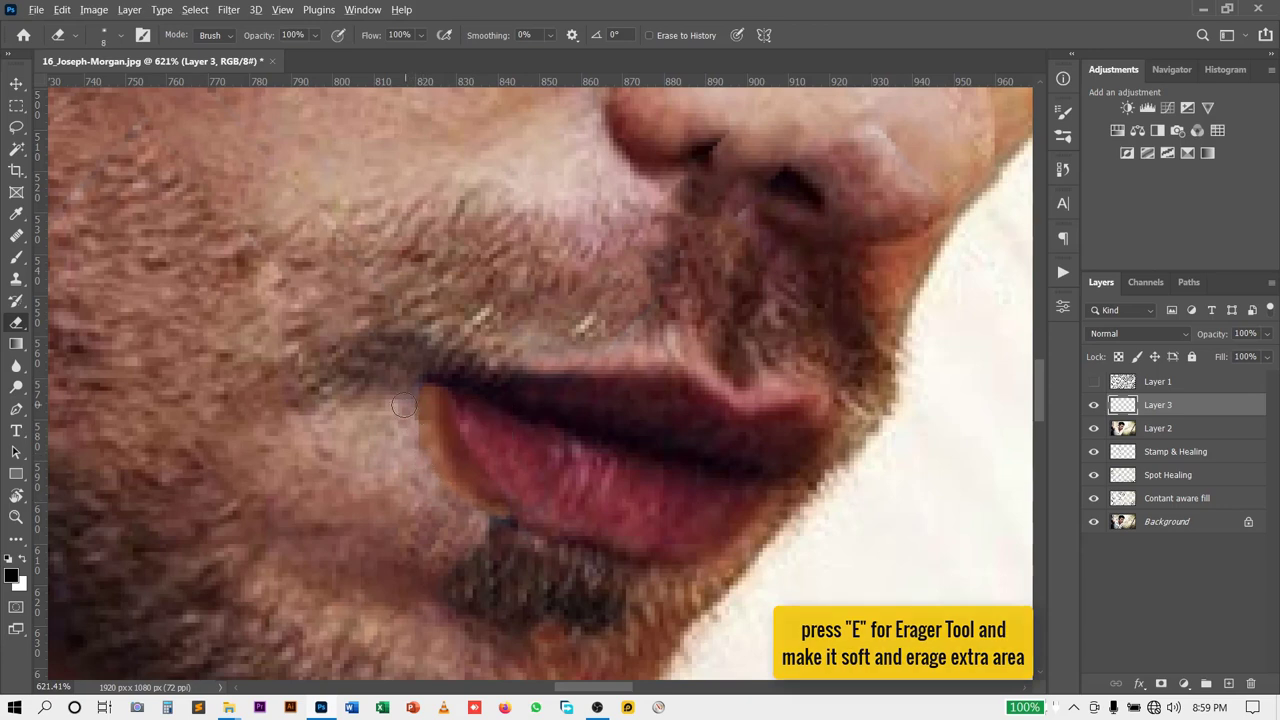
drag(396, 422, 494, 489)
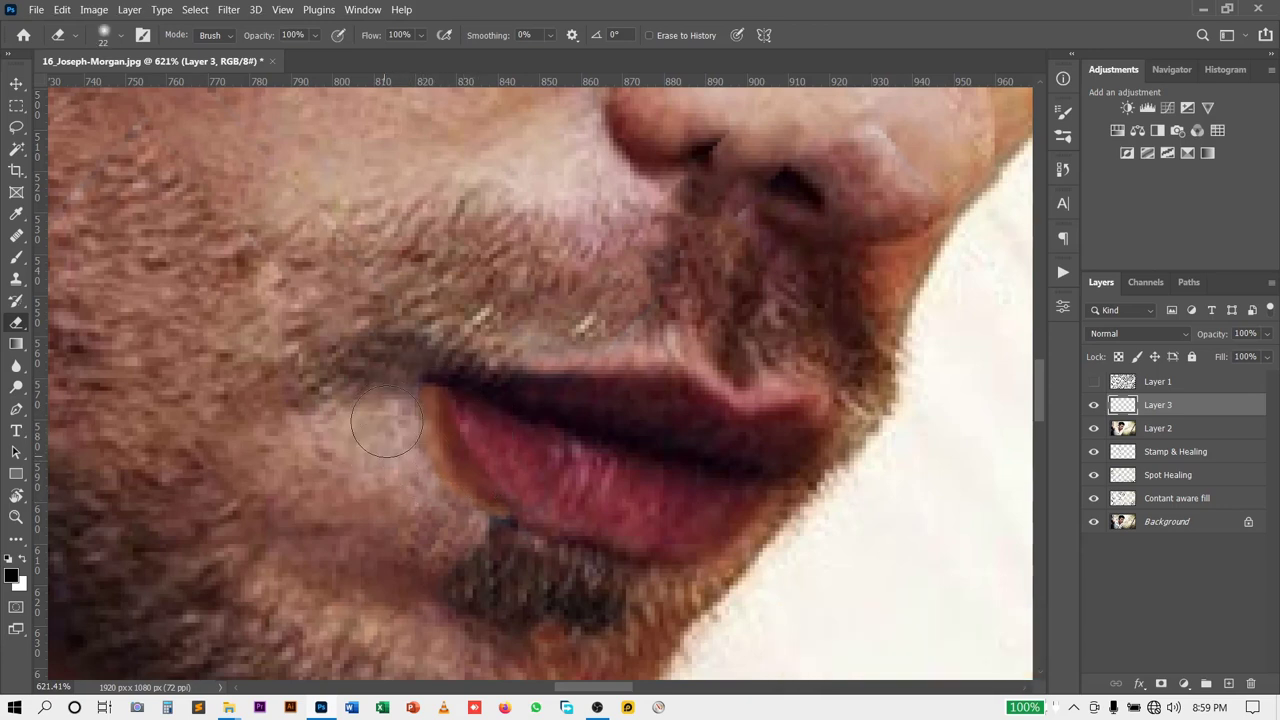
drag(531, 410, 501, 412)
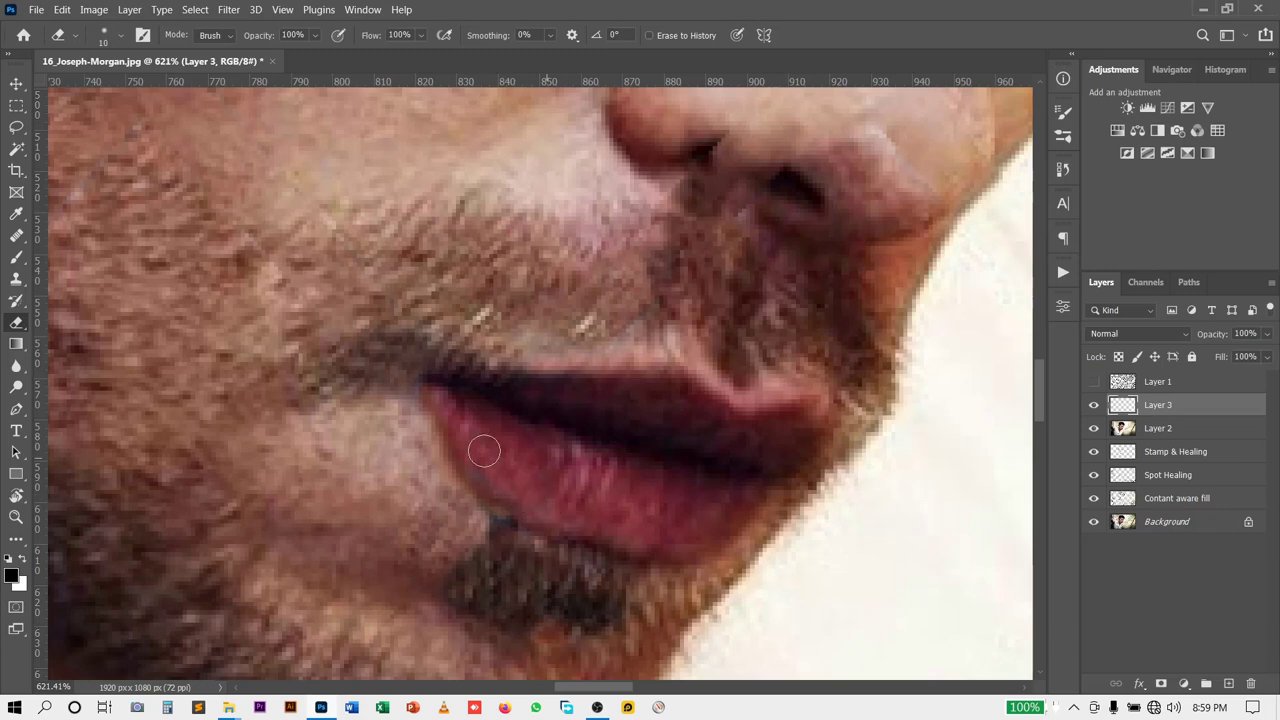
key(v)
scroll(460, 400, down, 4)
scroll(432, 350, up, 2)
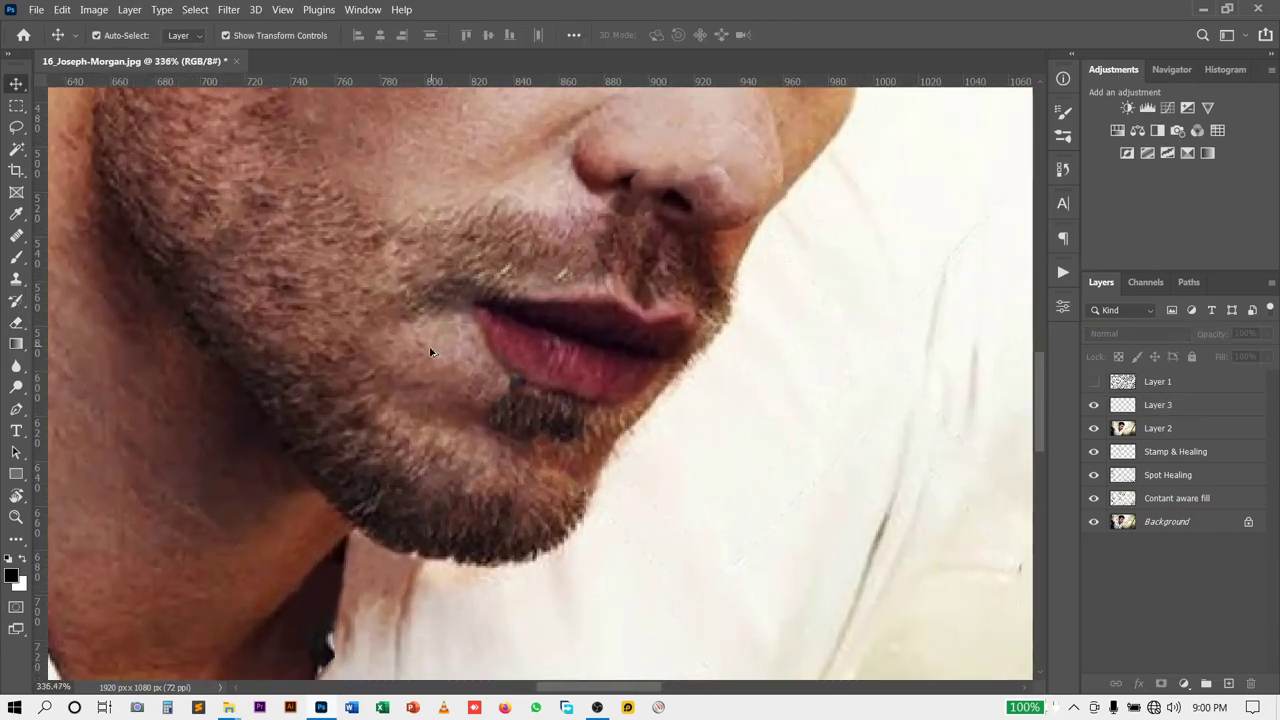
Step: On Layer 2, clone beard texture from beside the lip onto the light chin patch
click(1170, 427)
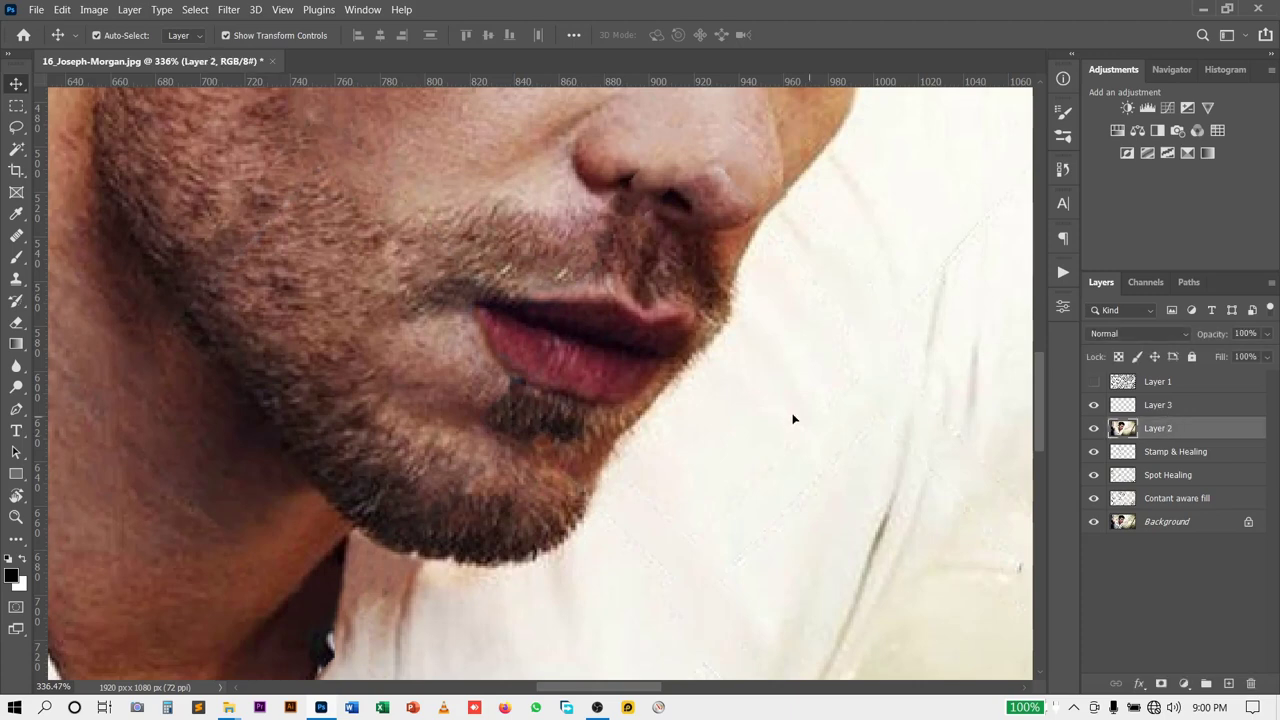
key(s)
scroll(398, 361, up, 2)
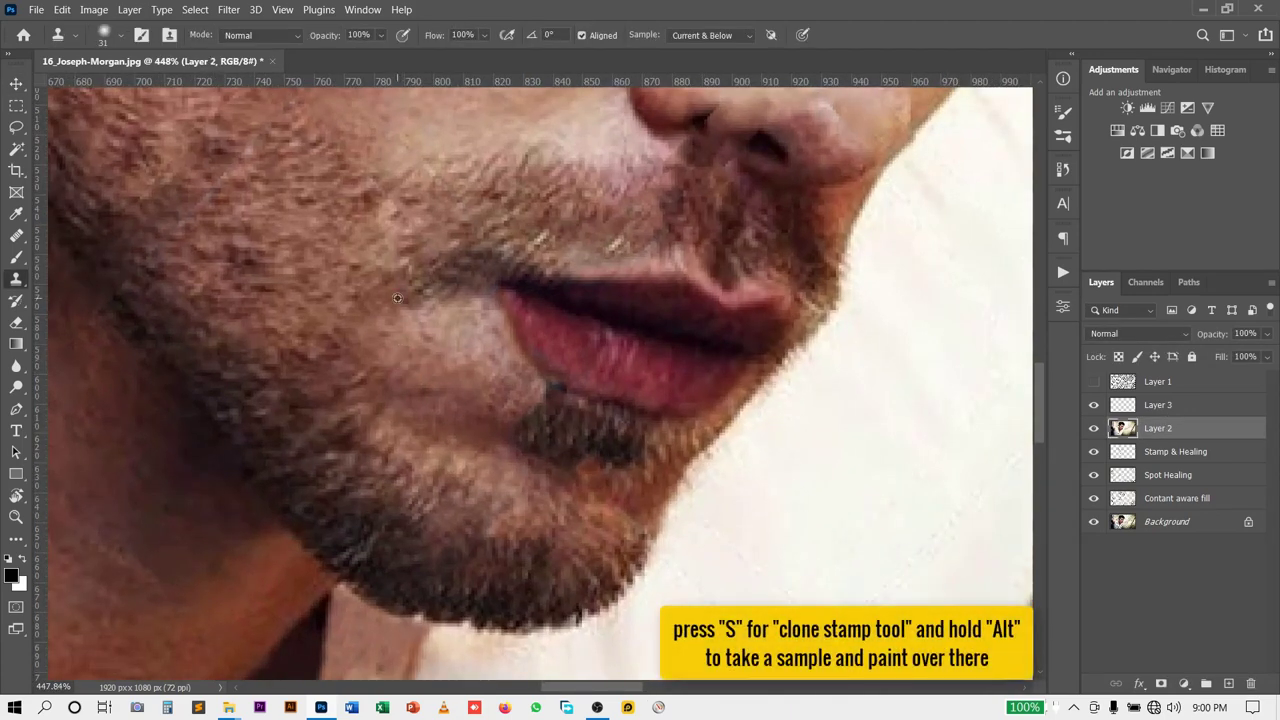
alt+click(338, 308)
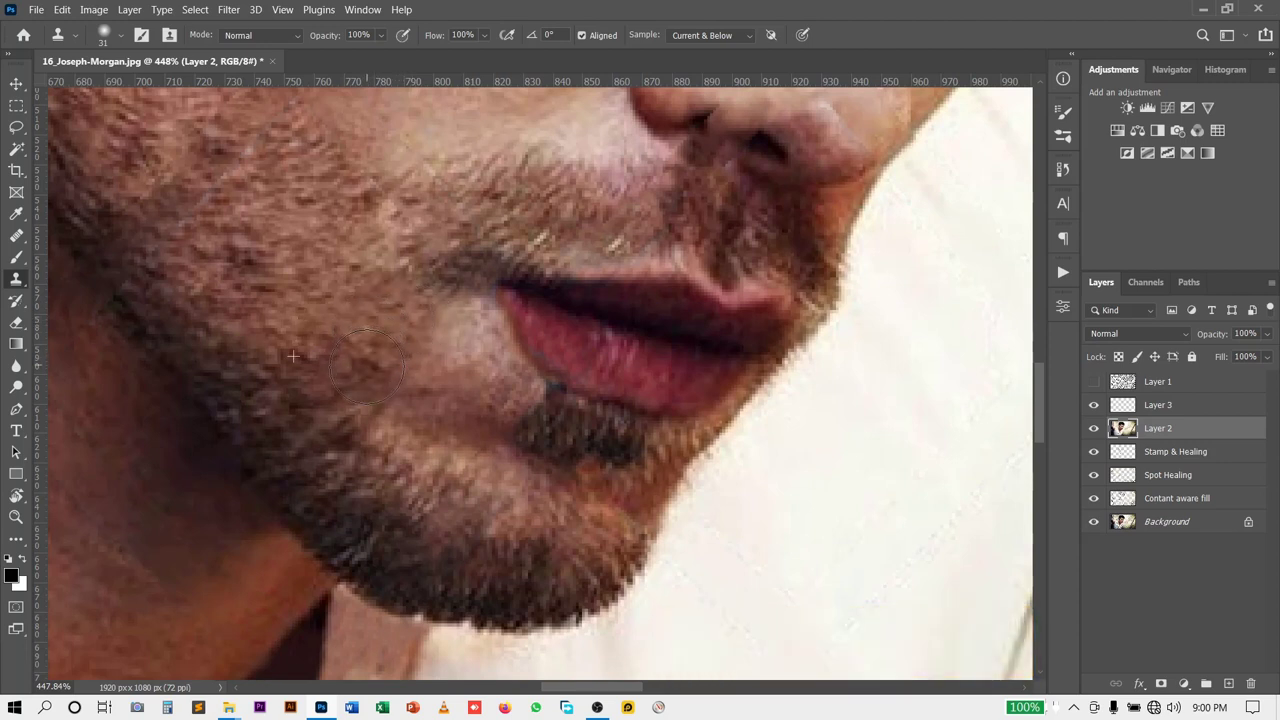
click(395, 436)
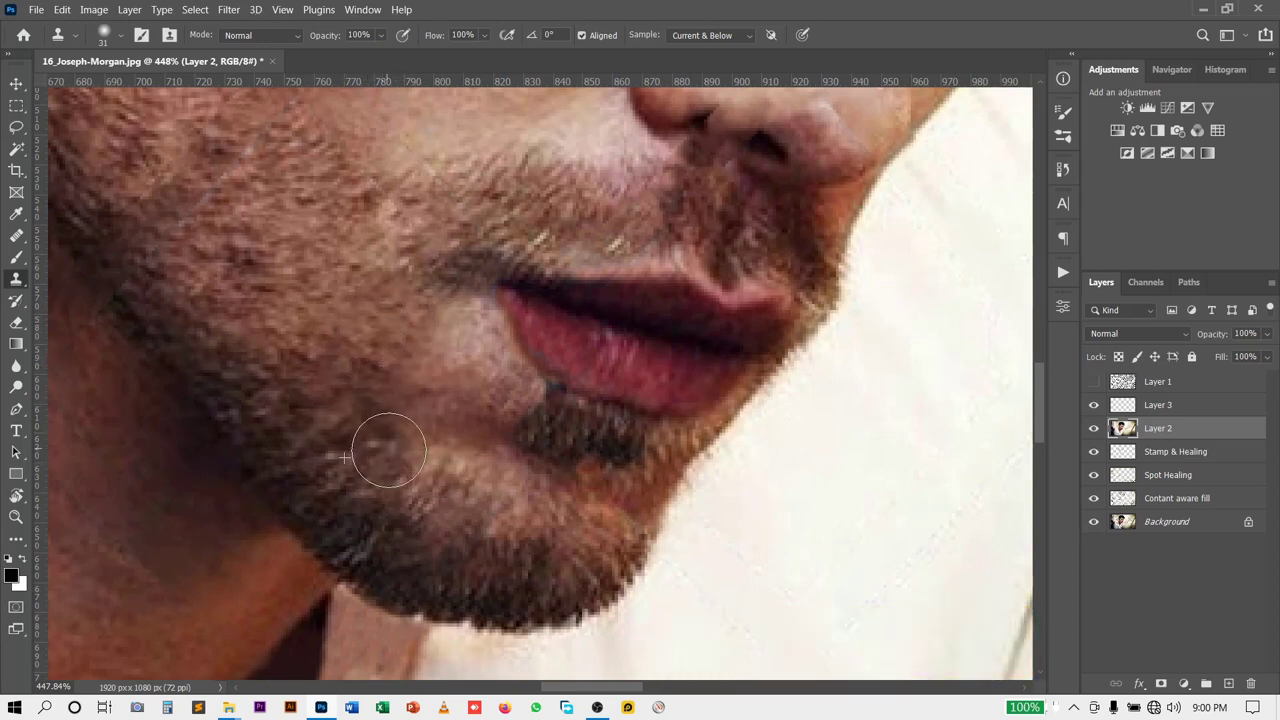
click(433, 516)
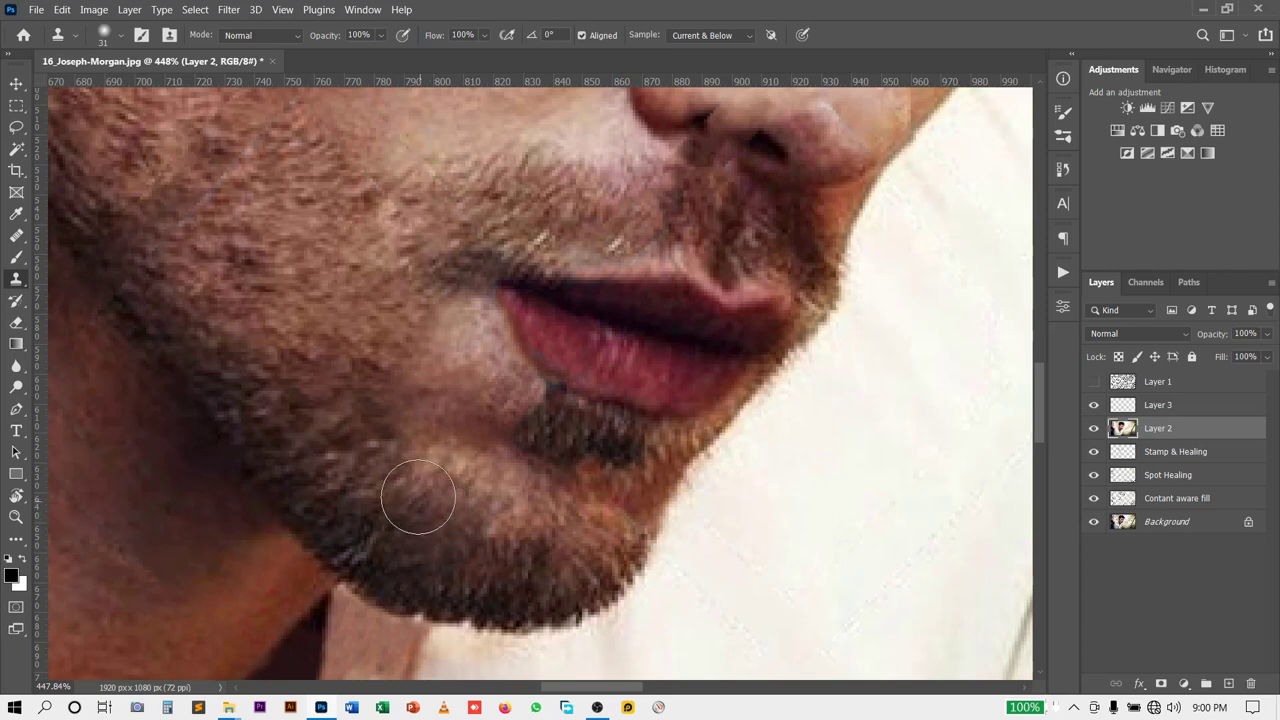
click(410, 494)
click(490, 528)
click(512, 530)
Step: Clone beard texture over skin at the lip corner and below the lip with a 21 px brush
scroll(459, 424, up, 4)
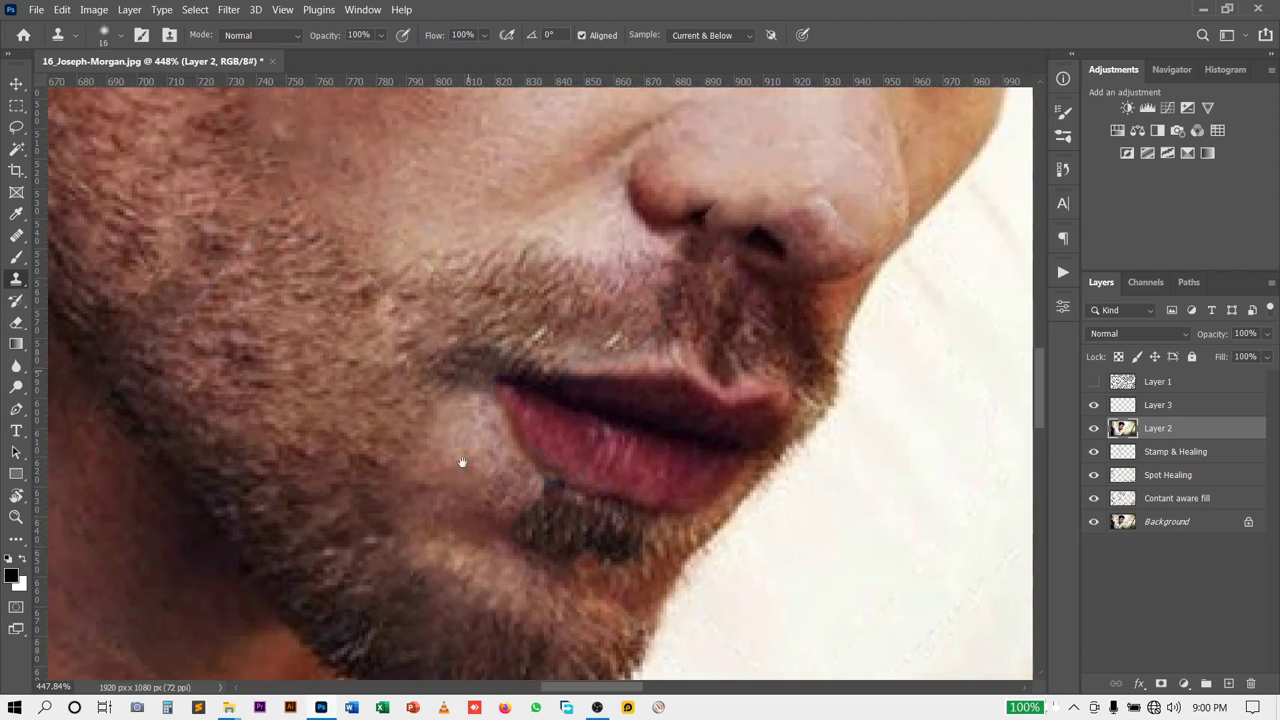
key(bracketleft)
key(bracketleft)
key(bracketleft)
scroll(455, 395, down, 3)
scroll(470, 385, up, 1)
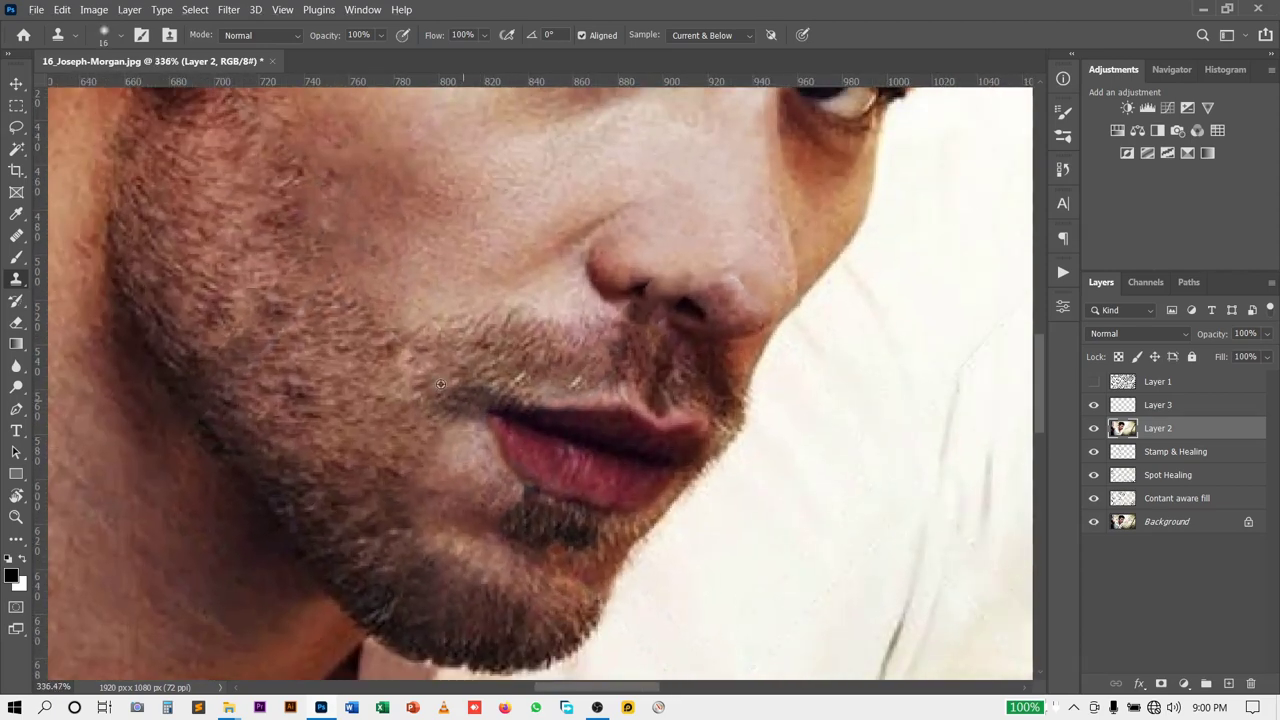
scroll(478, 377, up, 2)
drag(467, 395, 481, 388)
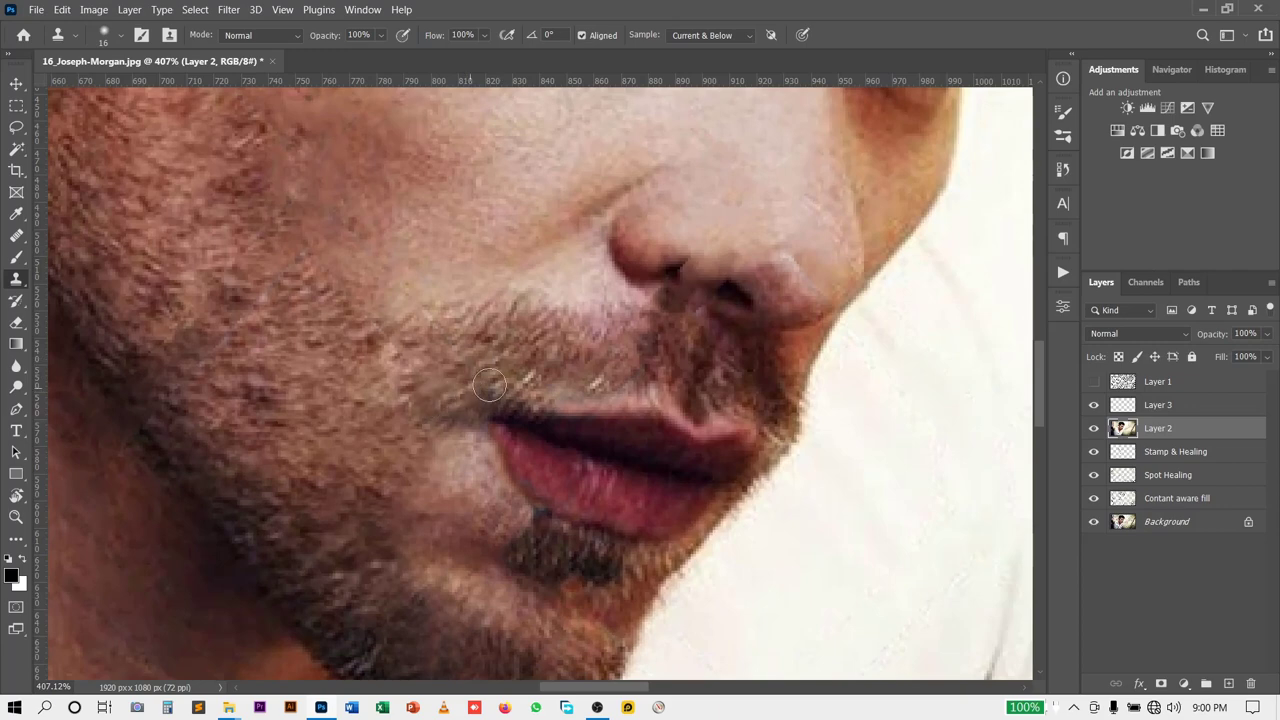
scroll(508, 383, down, 3)
scroll(490, 512, up, 3)
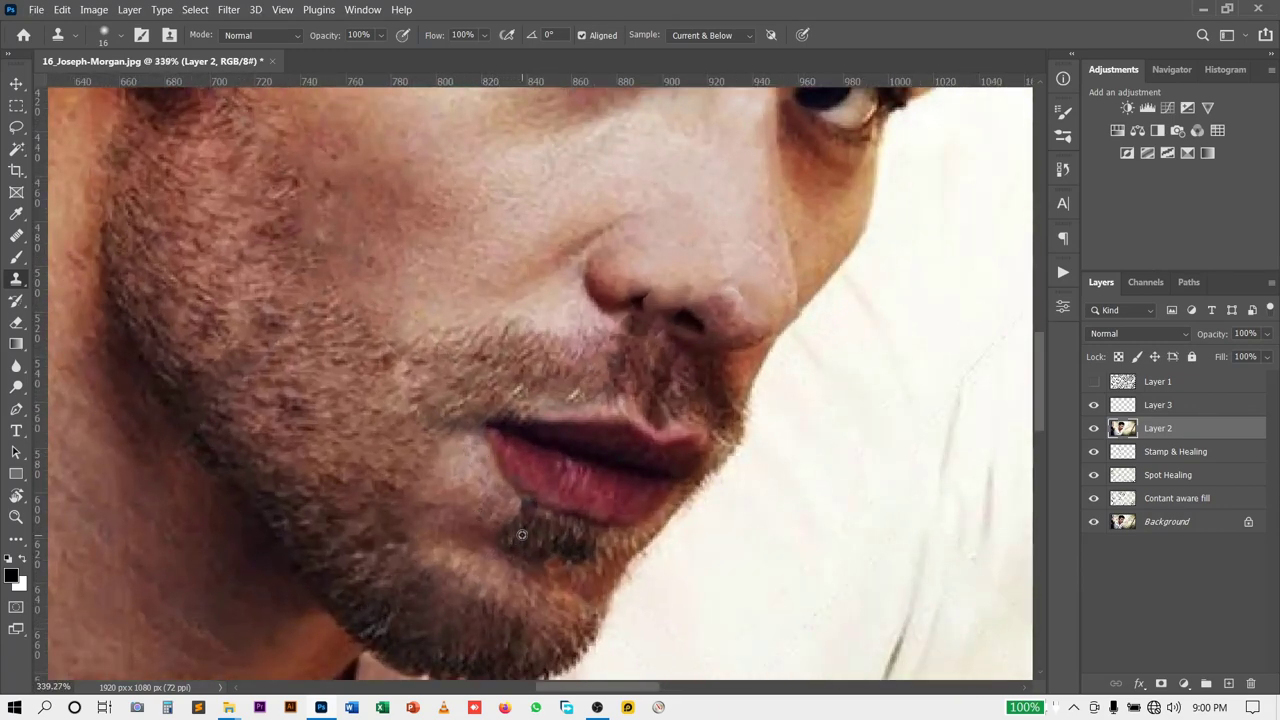
alt+right_click(505, 516)
drag(505, 512, 508, 545)
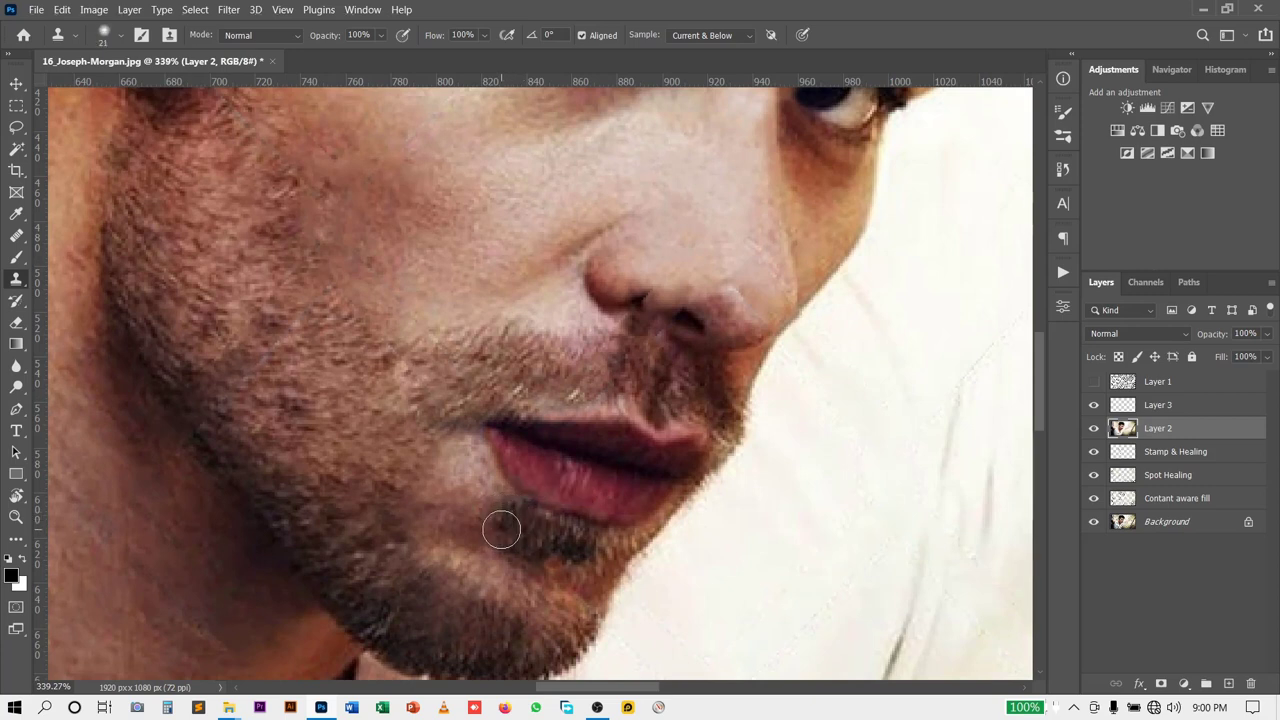
Step: Resample beard texture and repaint the chin patch with 27 px, then 14 px brushes
alt+right_click(500, 523)
scroll(556, 590, down, 5)
scroll(530, 585, up, 5)
alt+right_click(529, 586)
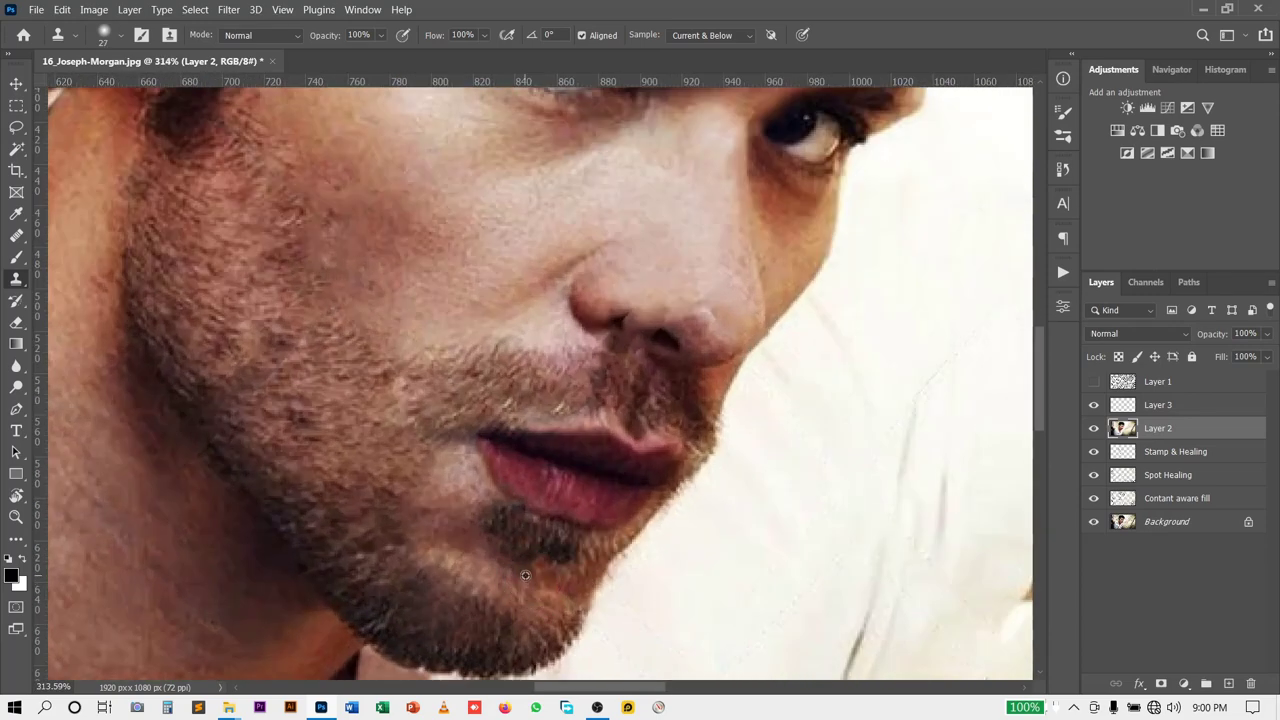
alt+click(506, 584)
drag(520, 570, 505, 566)
scroll(595, 587, up, 2)
alt+right_click(500, 571)
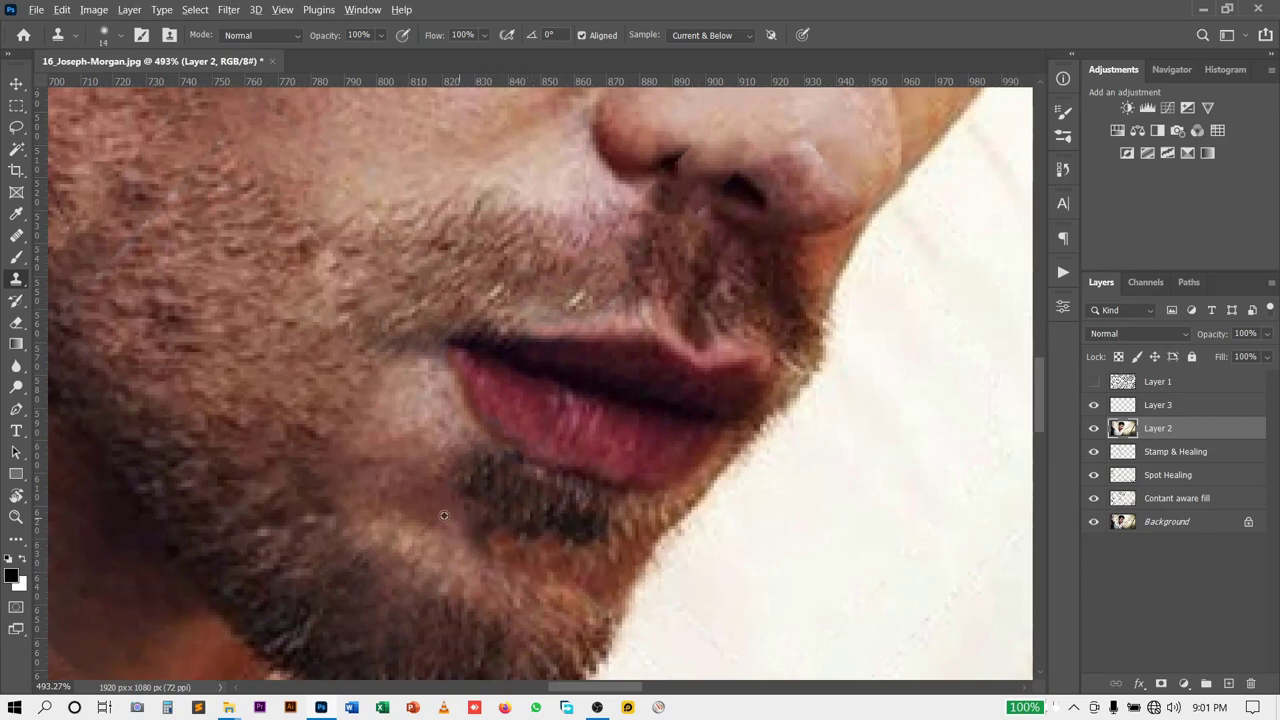
drag(481, 539, 471, 537)
scroll(585, 562, down, 4)
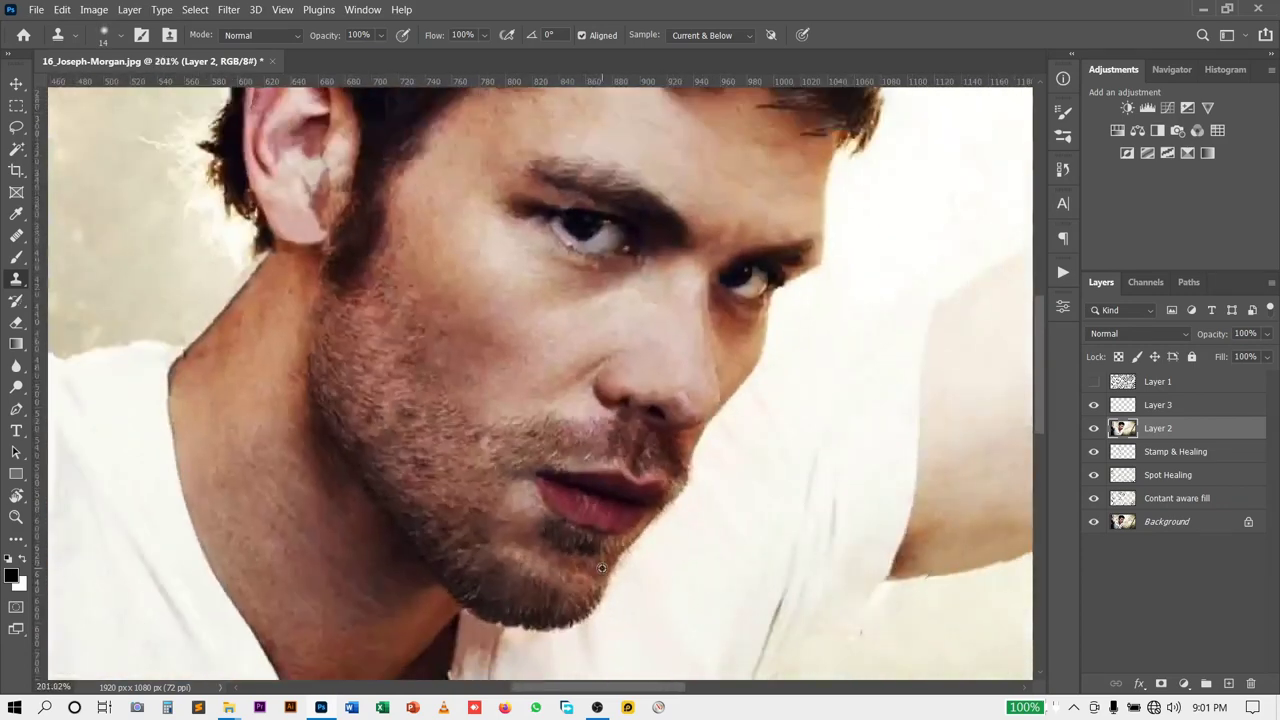
scroll(560, 530, down, 2)
scroll(540, 505, down, 2)
scroll(530, 496, down, 1)
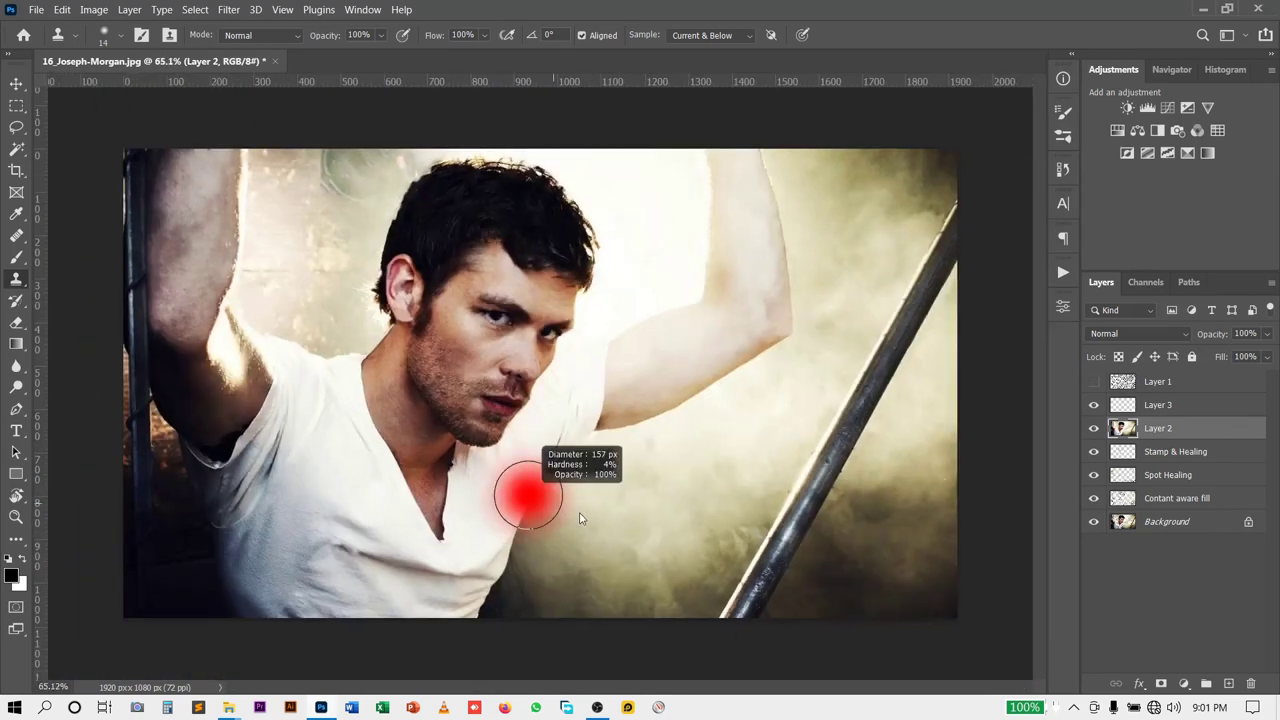
Step: Switch to the Move tool and clear the layer selection
key(v)
scroll(585, 516, down, 1)
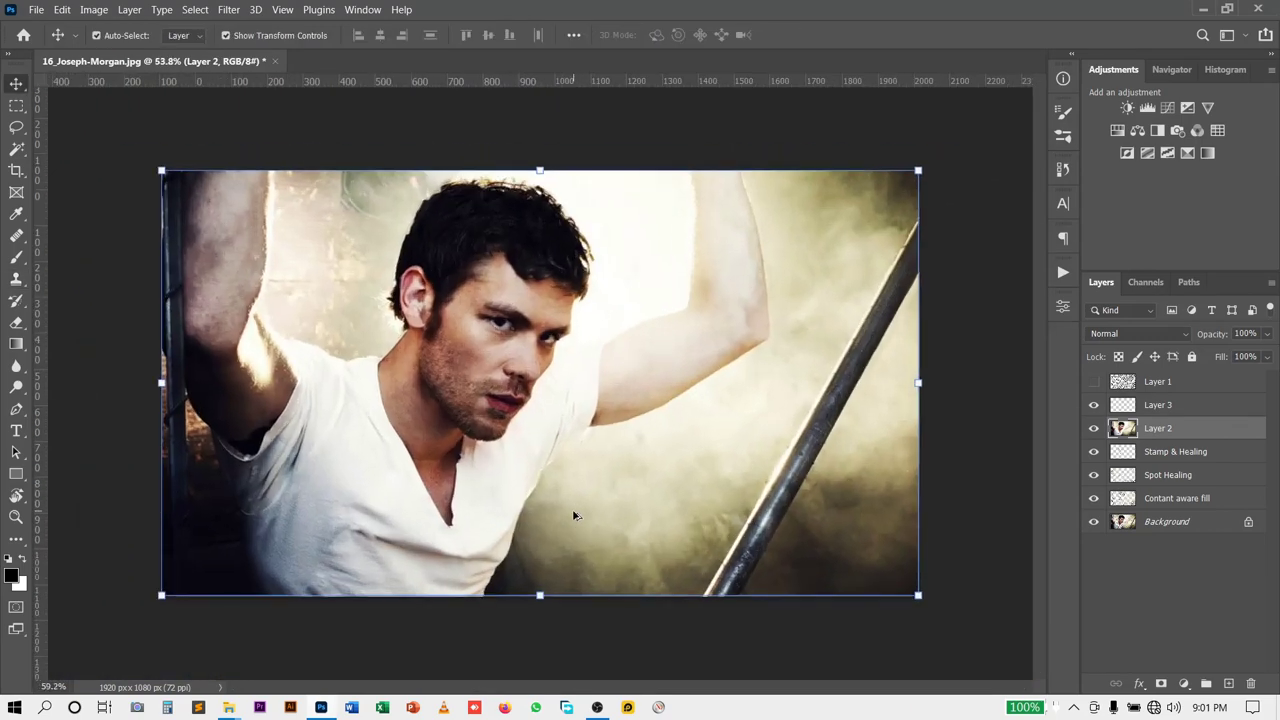
click(965, 480)
scroll(403, 350, down, 1)
scroll(403, 345, up, 4)
scroll(403, 345, up, 2)
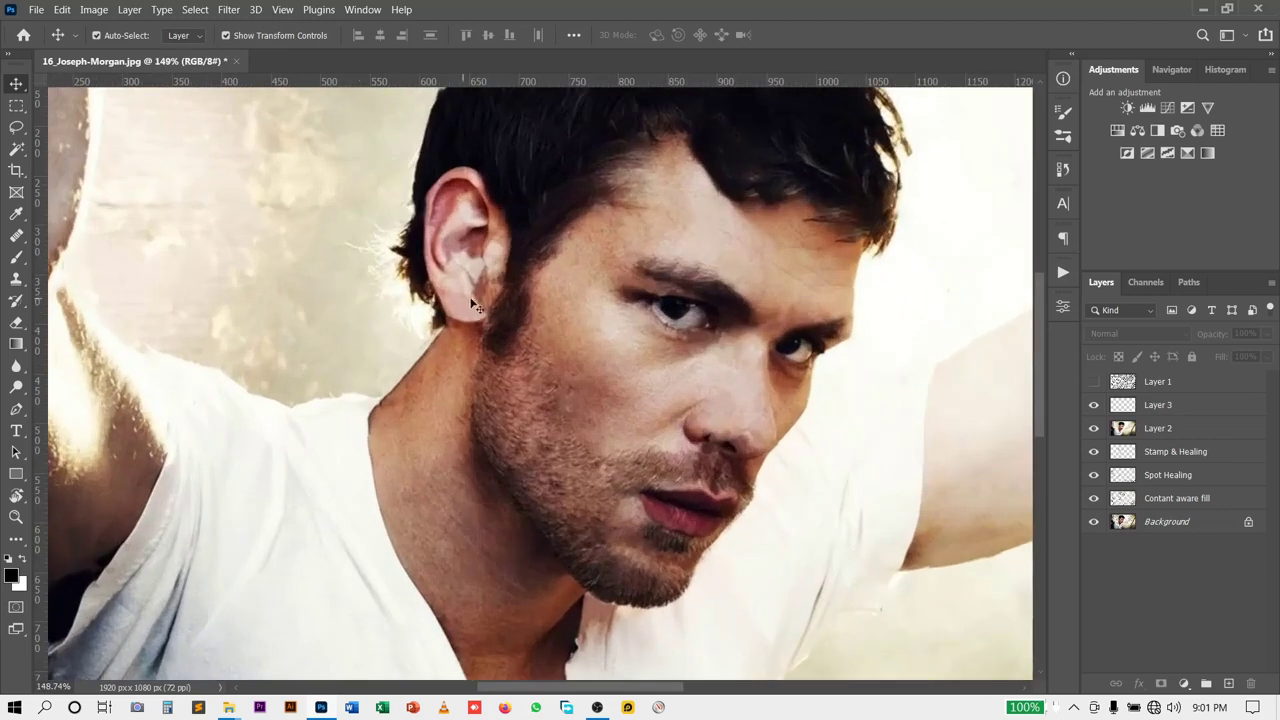
scroll(478, 300, up, 2)
scroll(485, 292, up, 1)
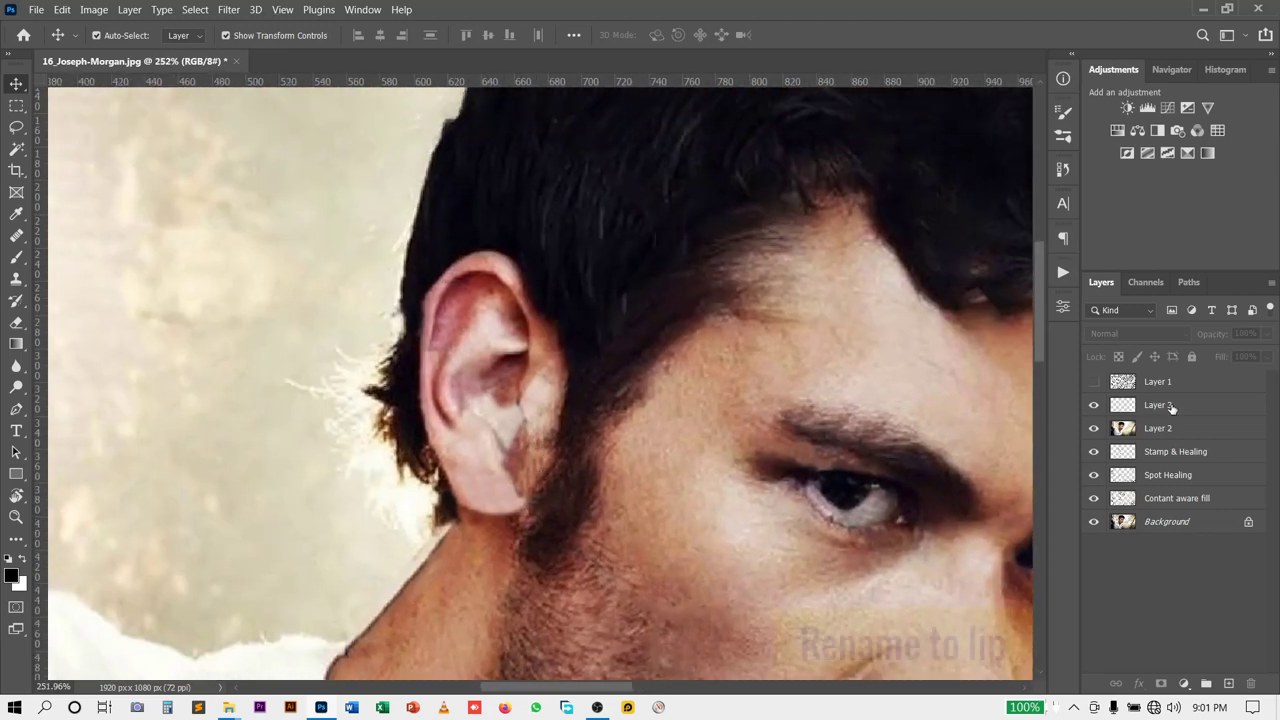
Step: Rename Layer 3 to 'Lip'
click(1165, 410)
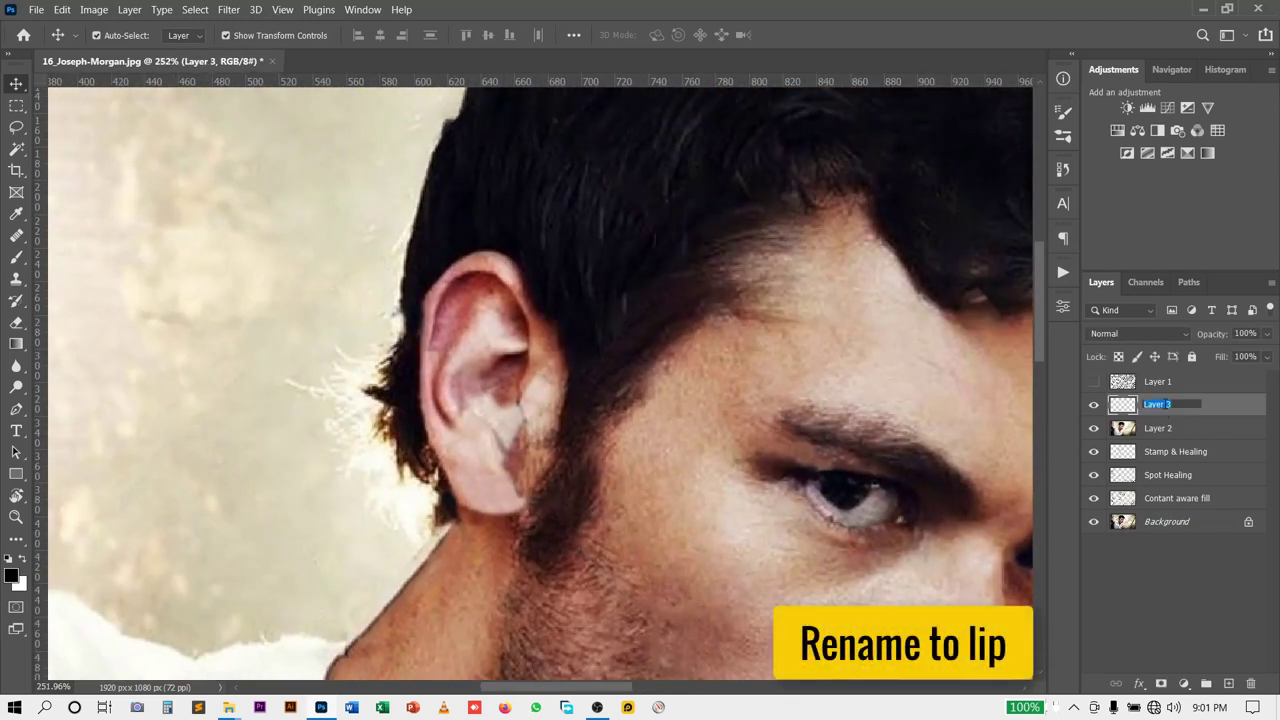
text(Lip)
key(Return)
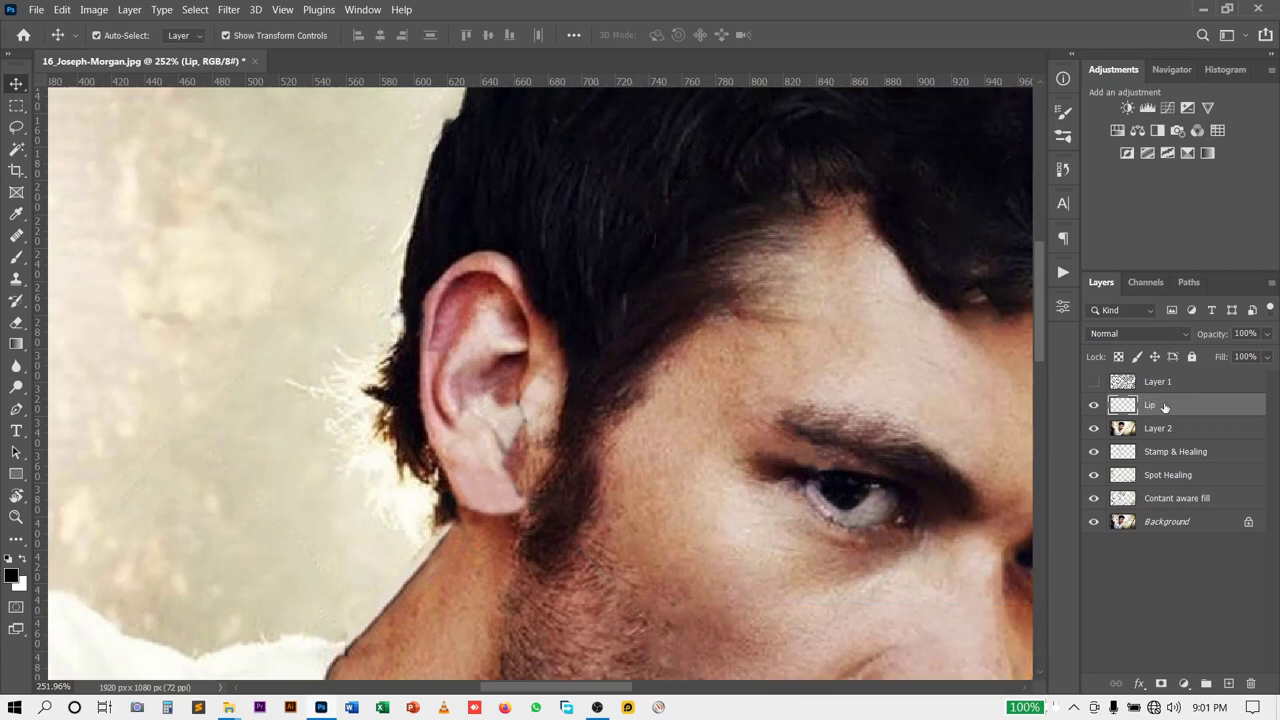
Step: Add a new empty Layer 3 above the Lip layer
click(1228, 683)
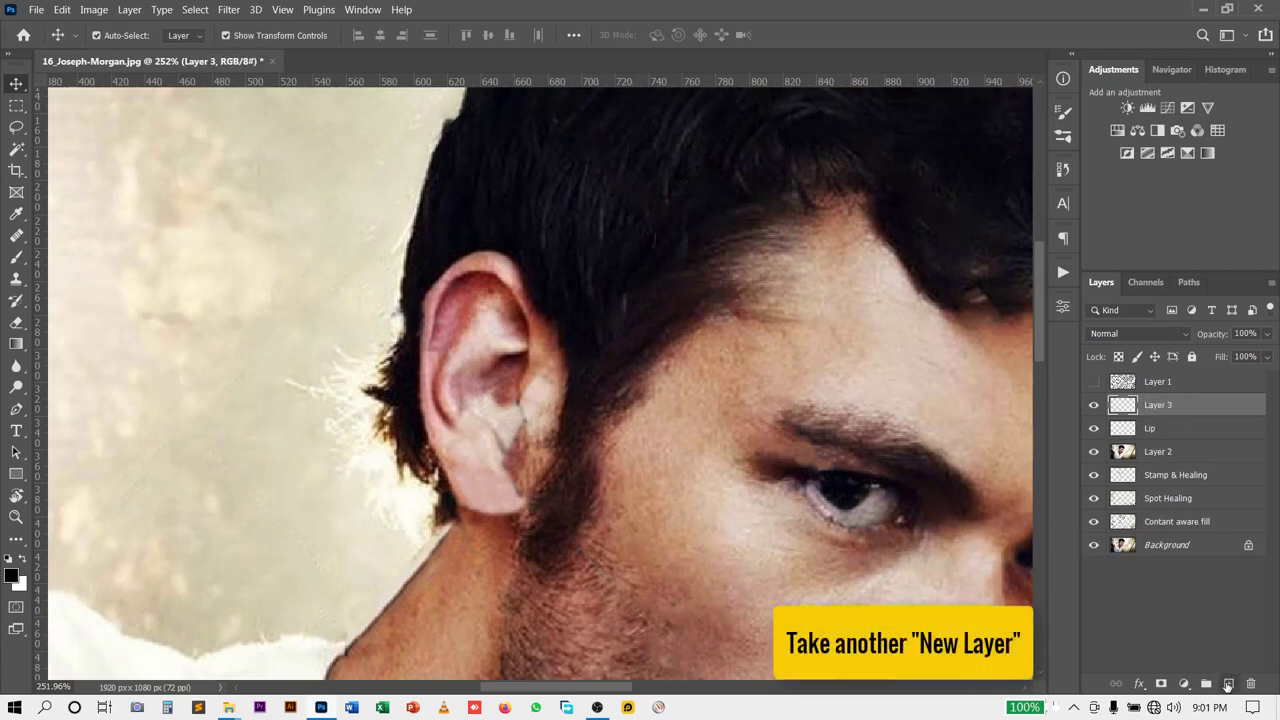
scroll(545, 495, up, 1)
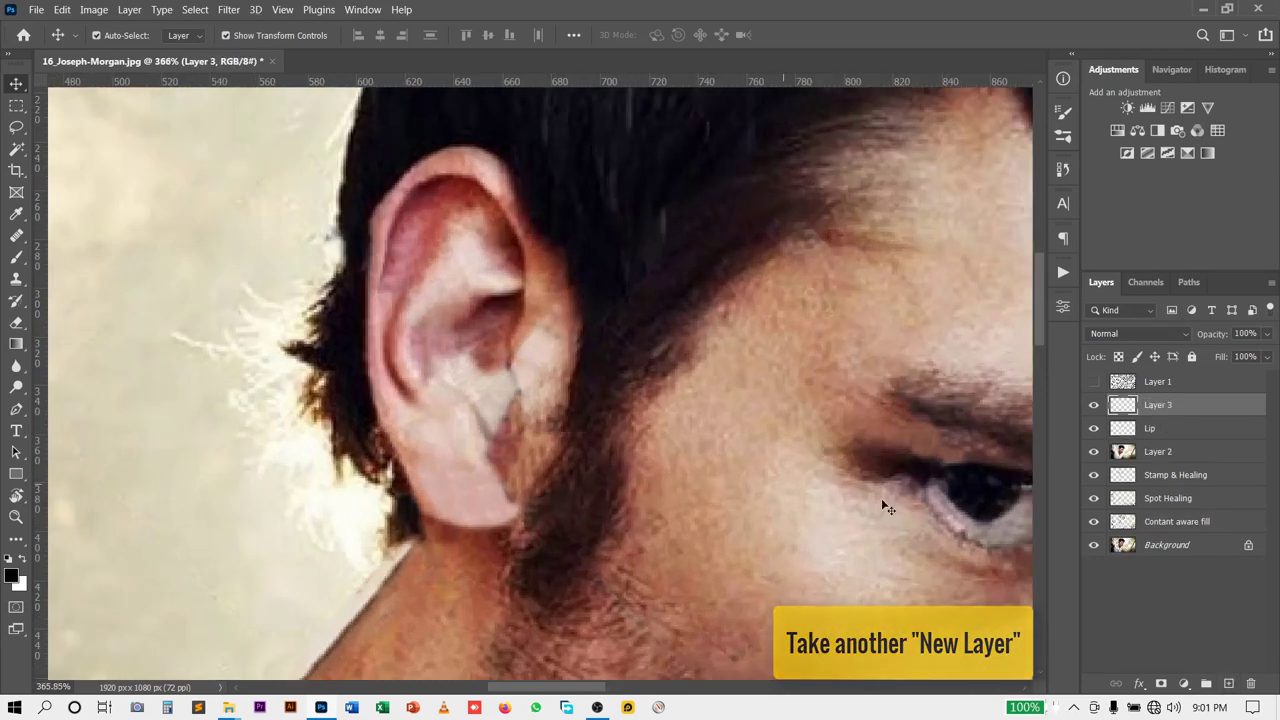
scroll(797, 512, down, 2)
scroll(797, 512, down, 4)
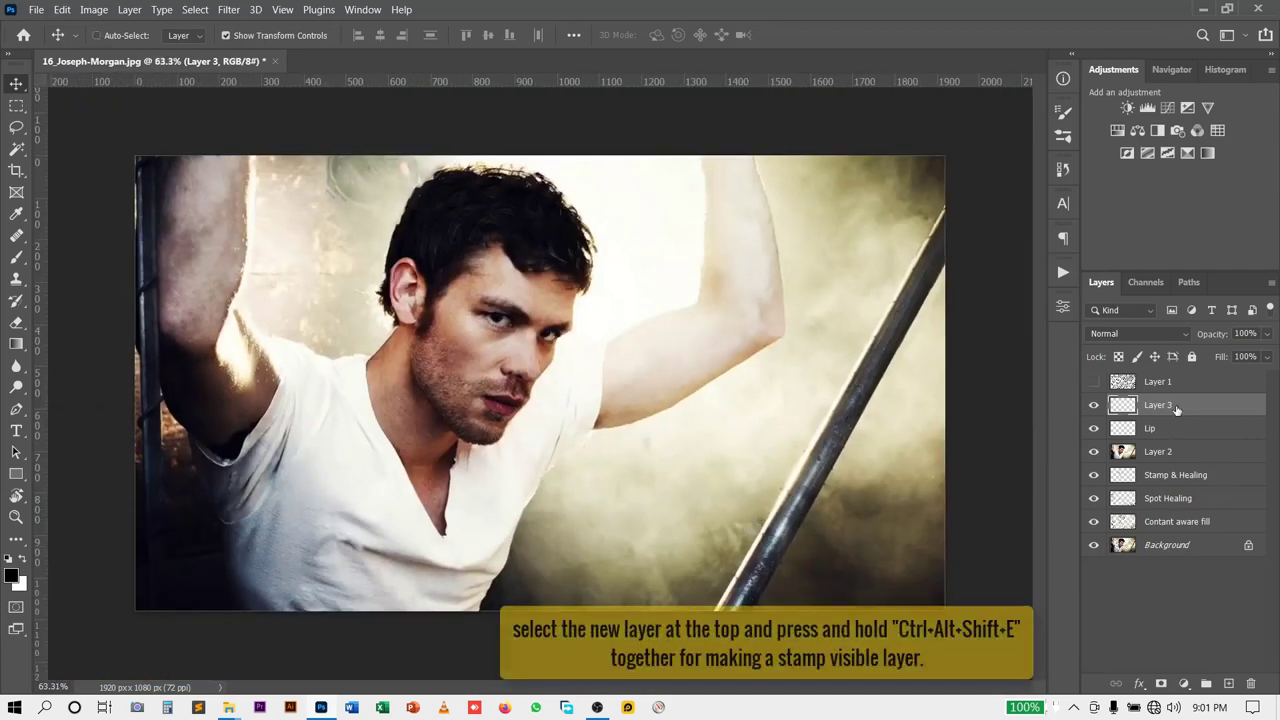
Step: Stamp all visible layers into Layer 3 and convert it to a smart object
key(ctrl+alt+shift+e)
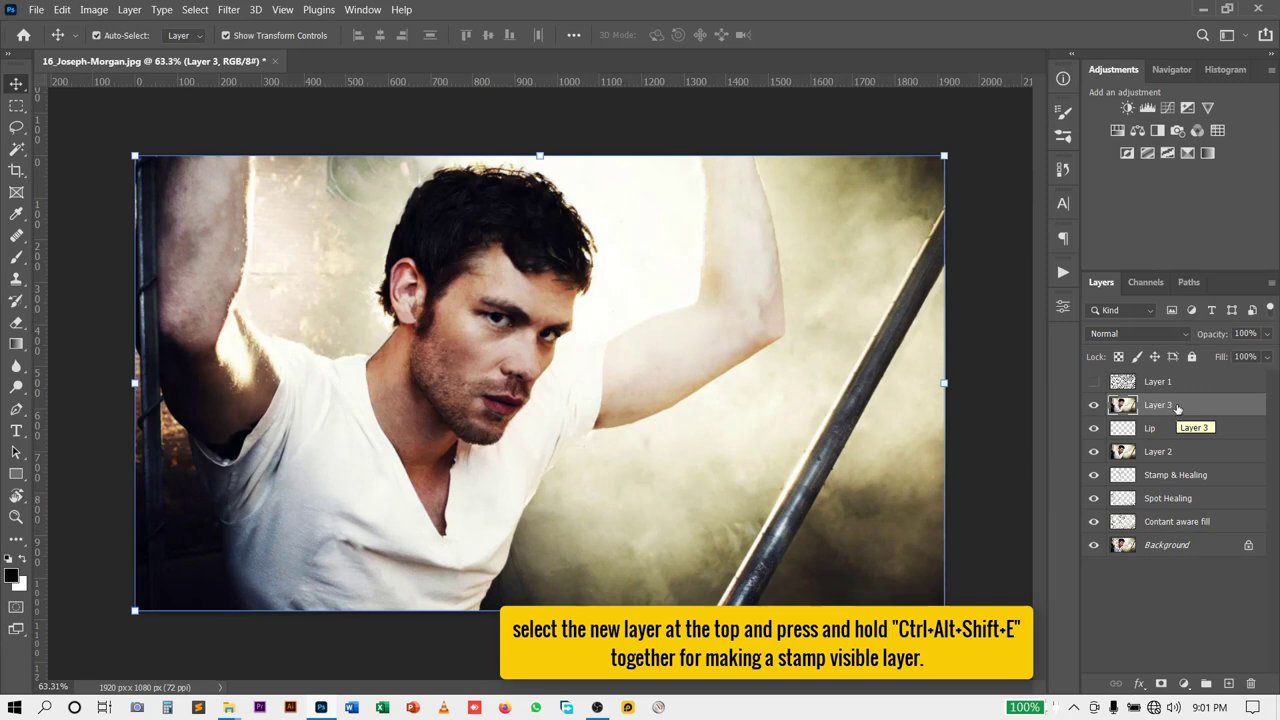
right_click(1190, 412)
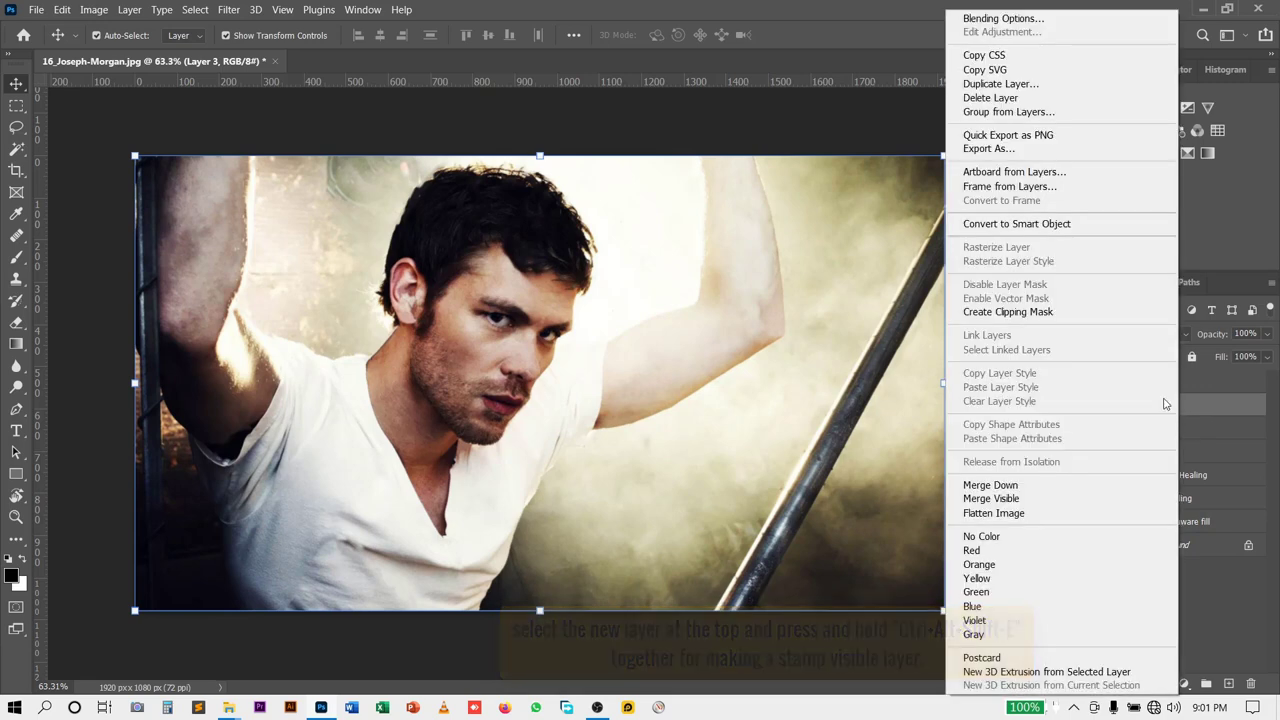
click(1030, 226)
Step: Apply a High Pass filter of about 1.2 px radius and set Layer 3 to Overlay
click(228, 9)
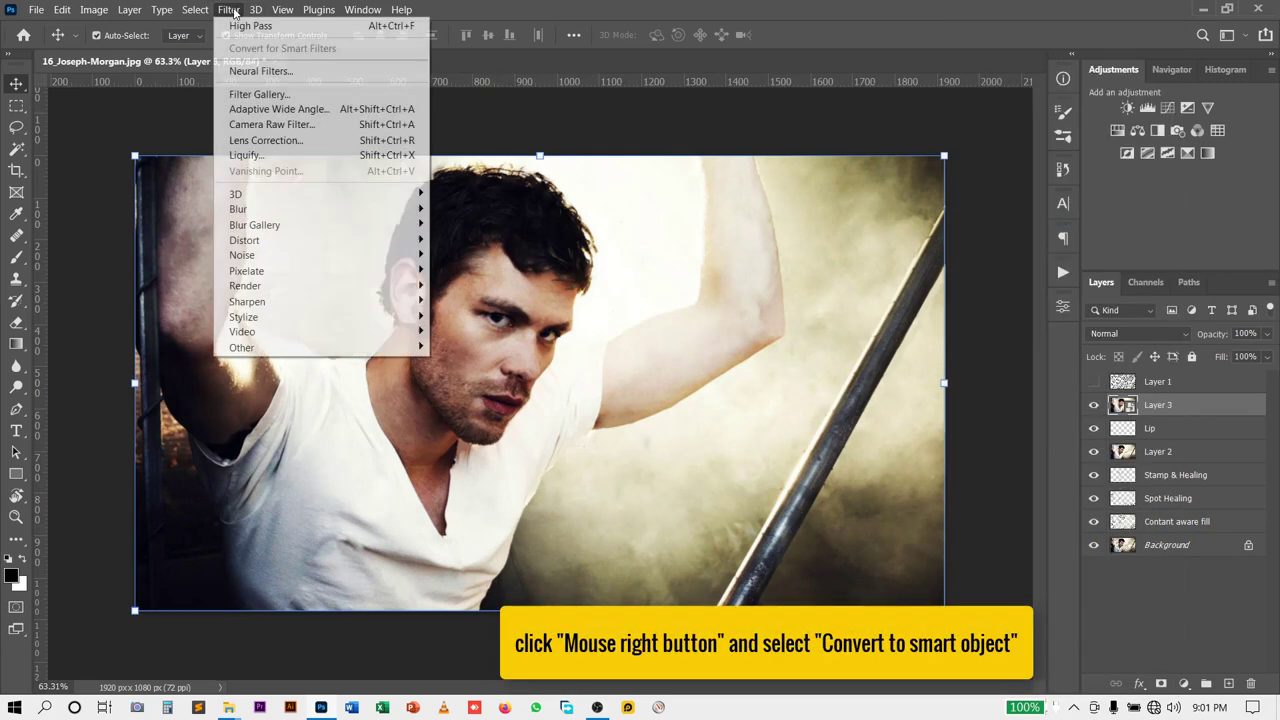
mouse_move(241, 347)
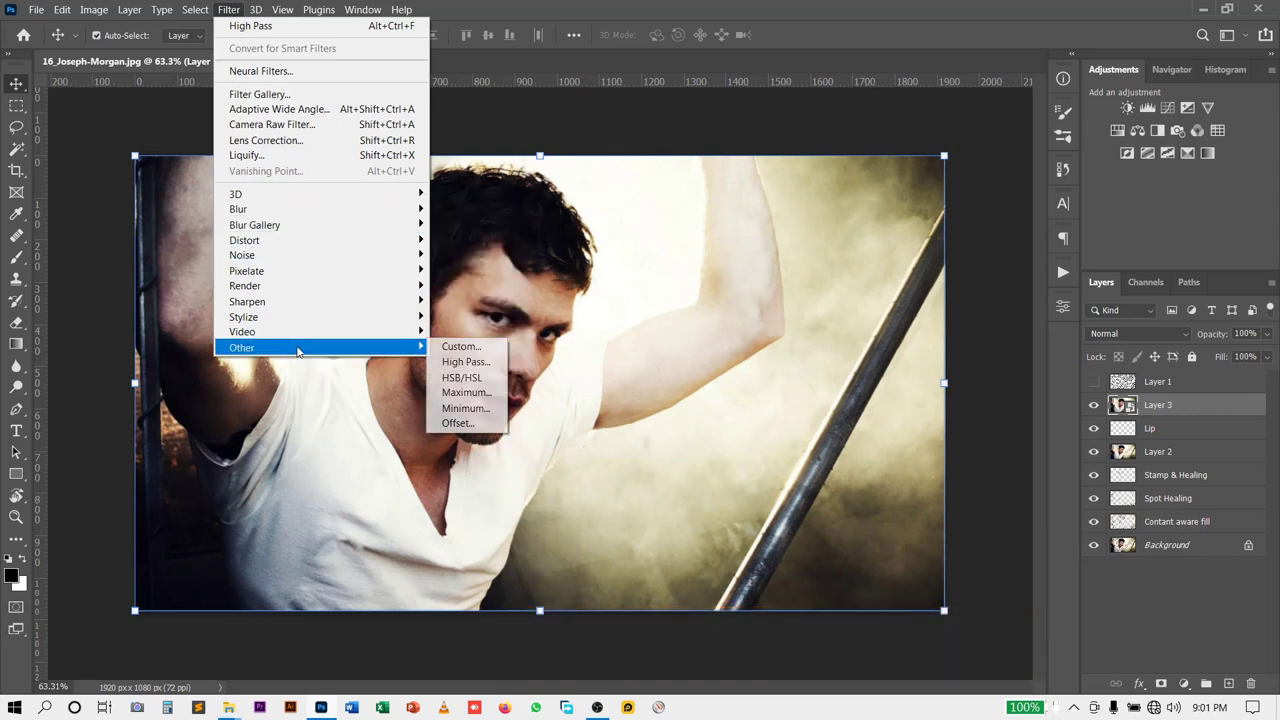
click(481, 364)
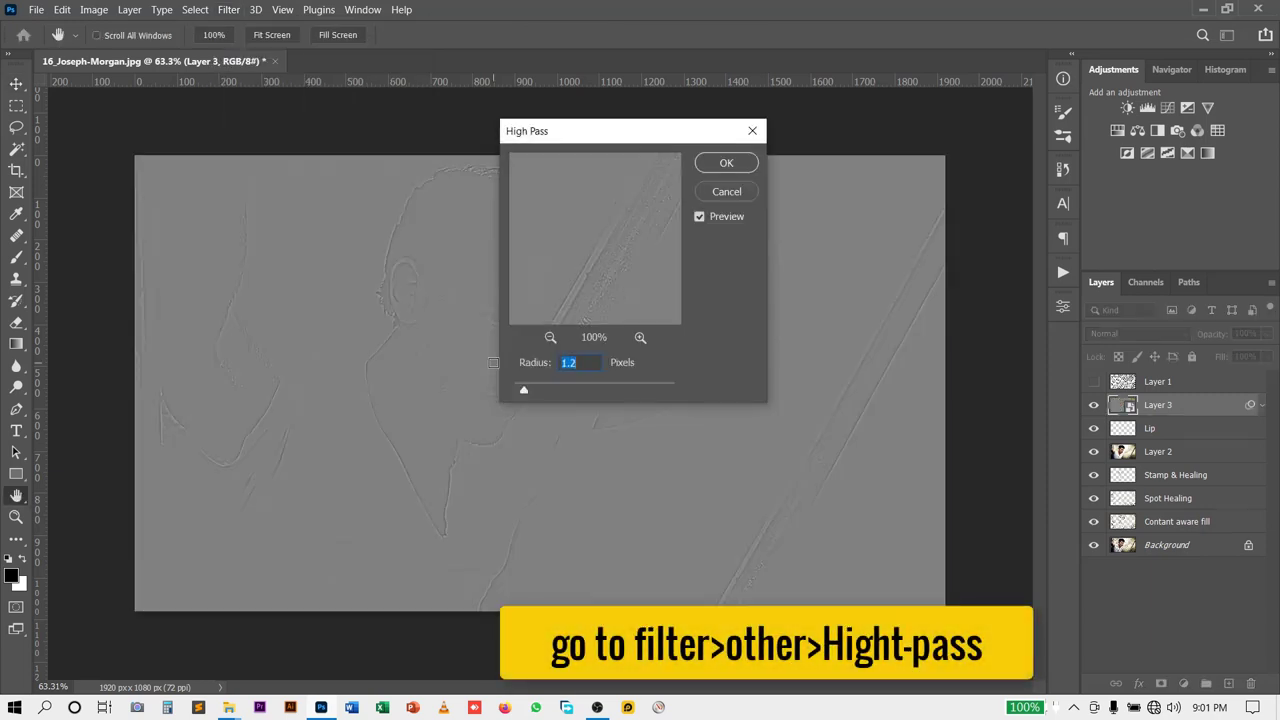
click(461, 326)
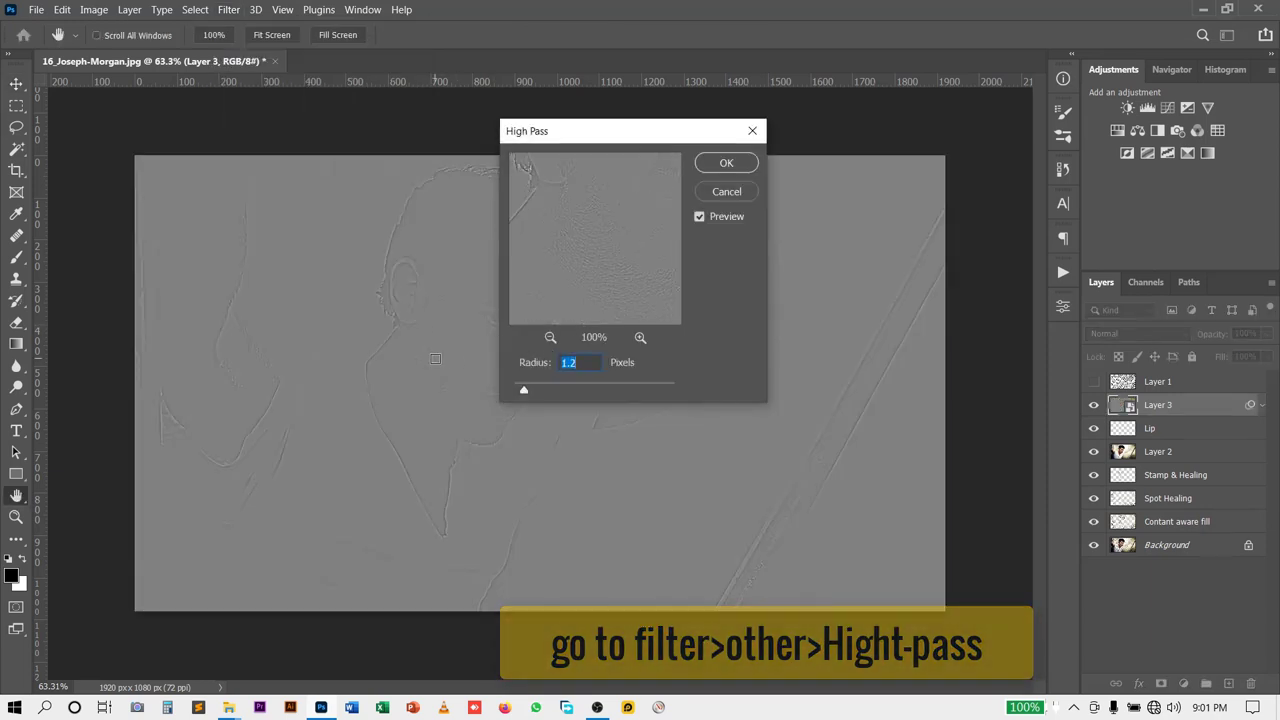
key(Down)
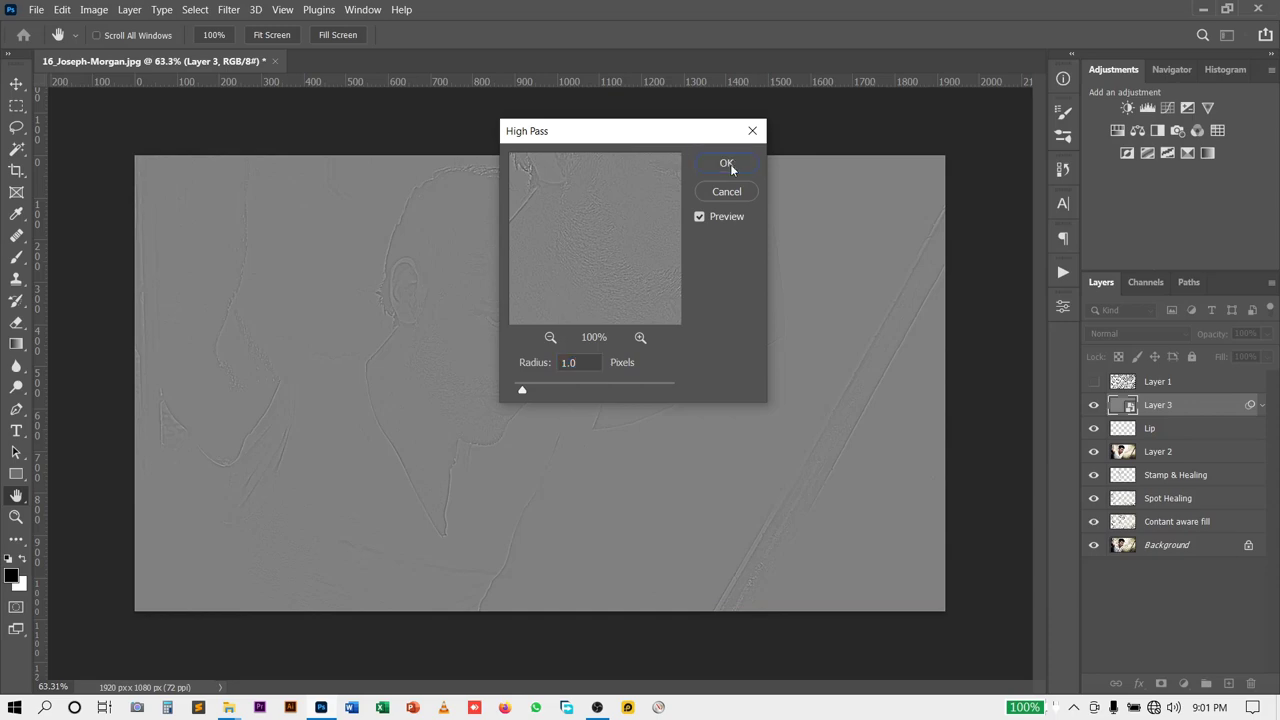
click(727, 164)
click(1144, 334)
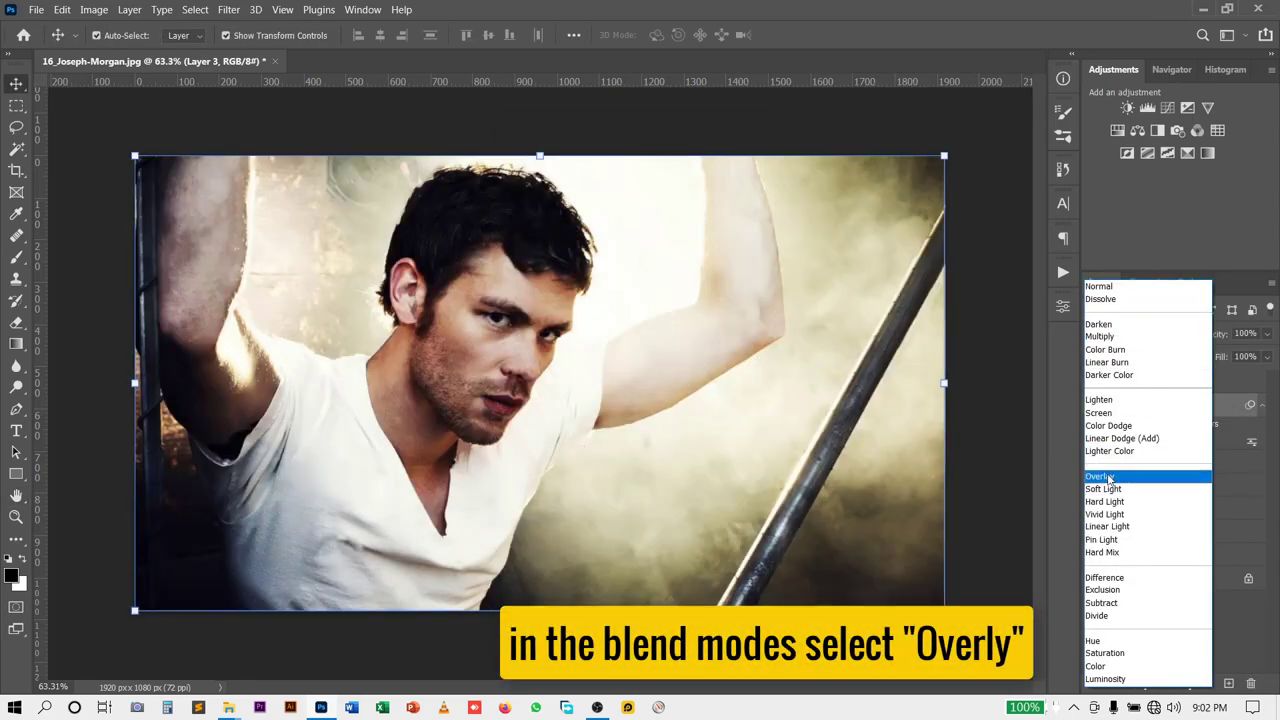
click(1108, 477)
Step: Toggle the sharpening layer to compare before and after, re-confirming the High Pass settings
click(1093, 405)
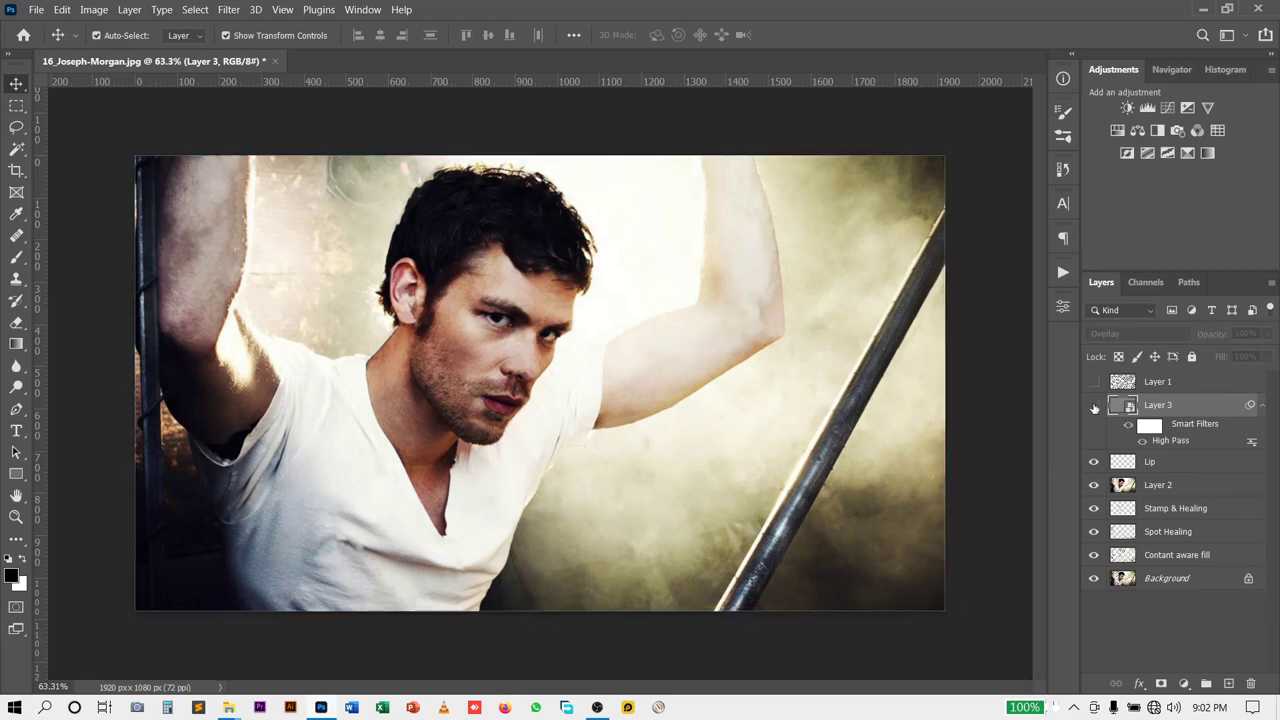
click(1093, 405)
scroll(538, 333, up, 5)
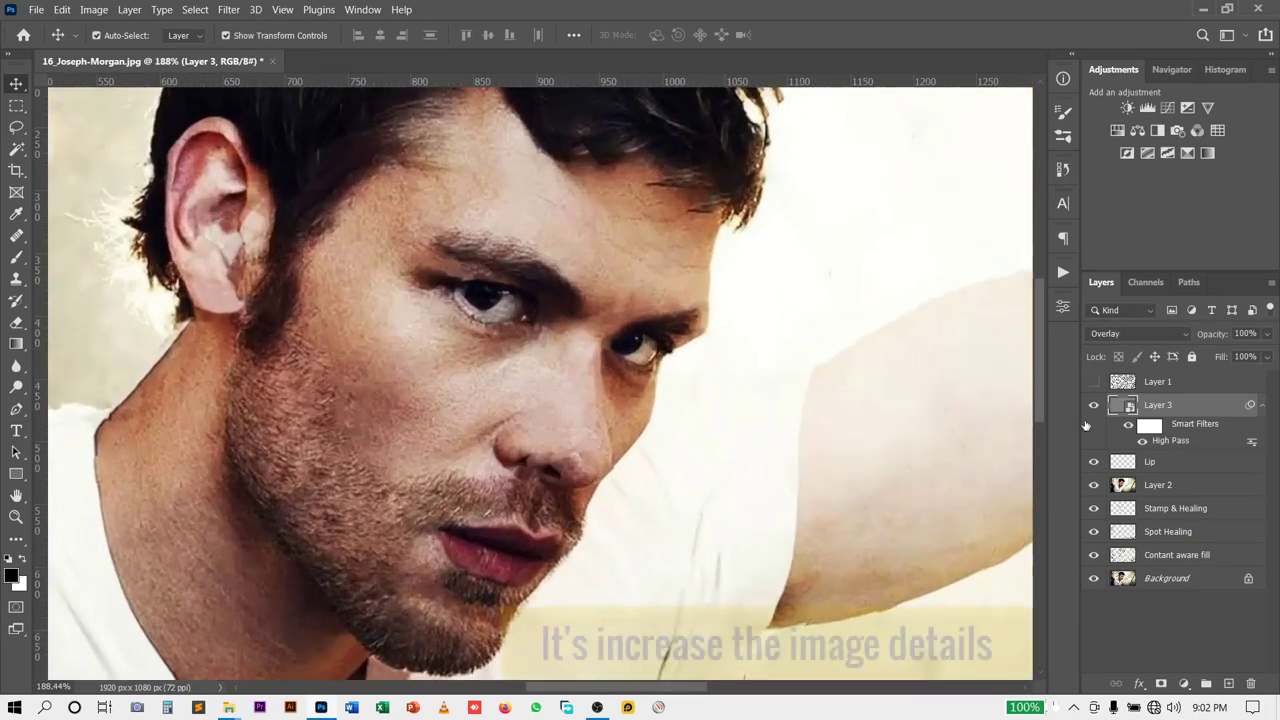
click(1093, 405)
click(1093, 405)
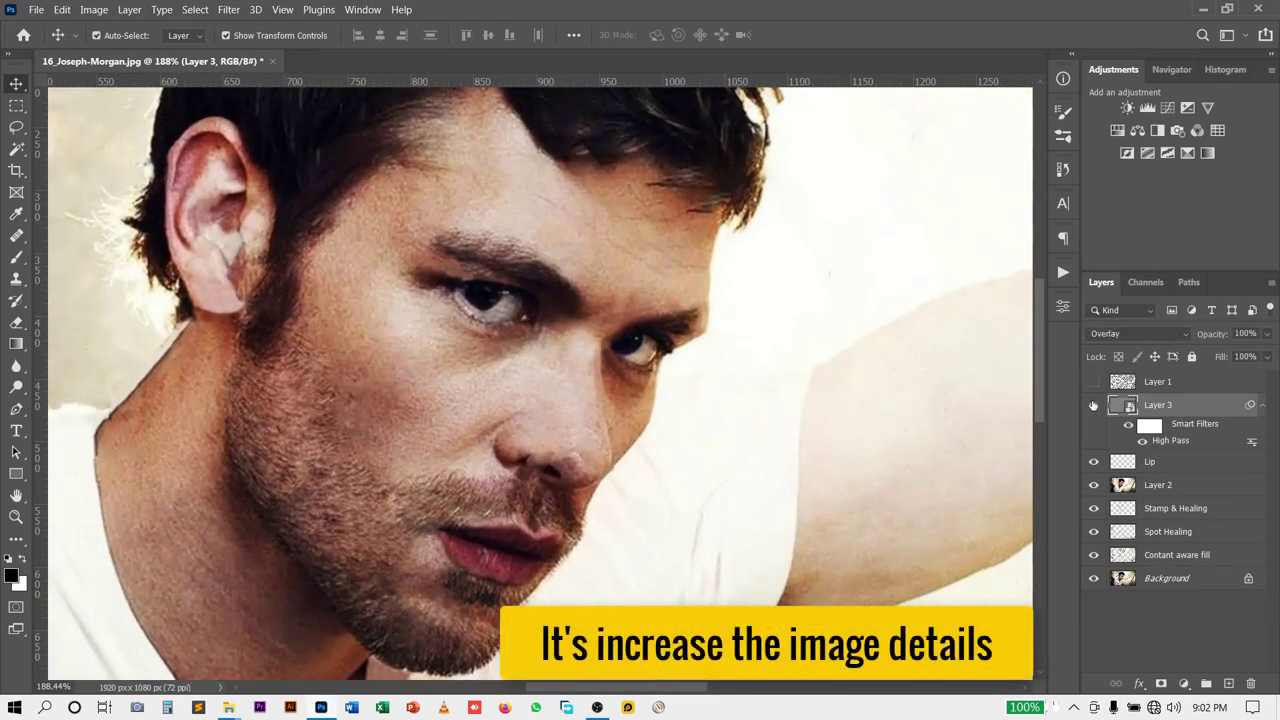
double_click(1180, 441)
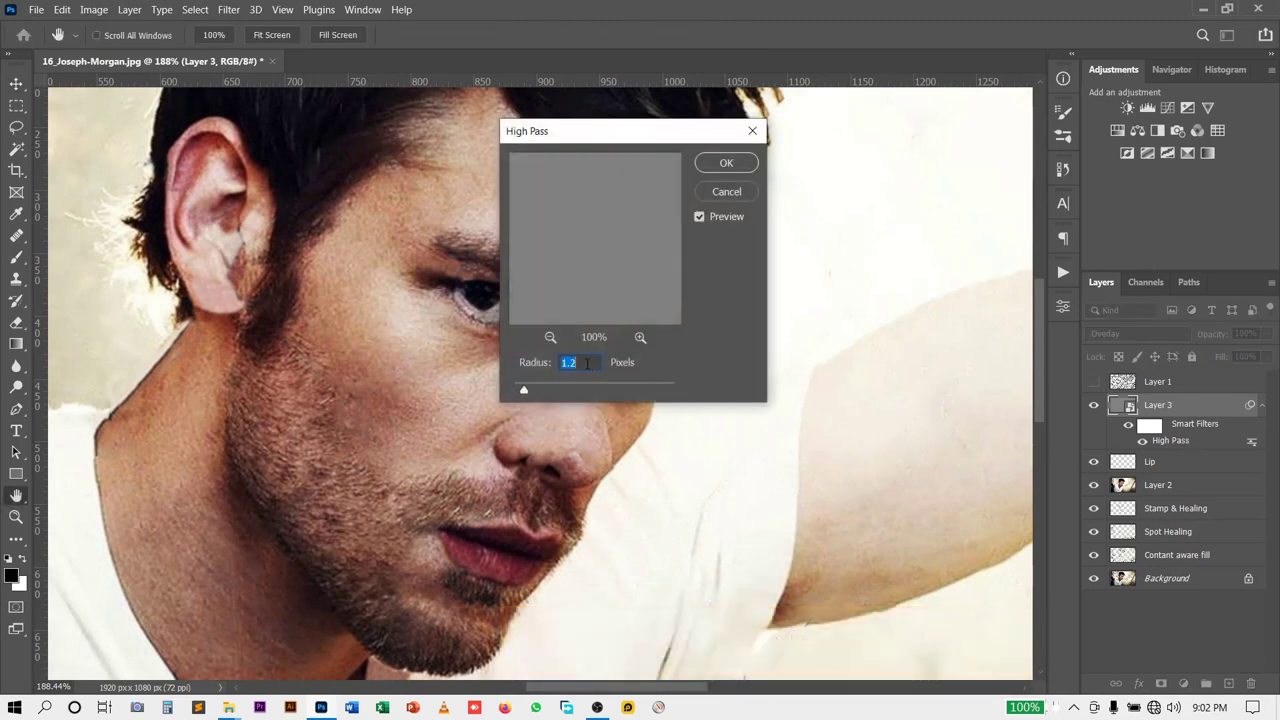
click(726, 163)
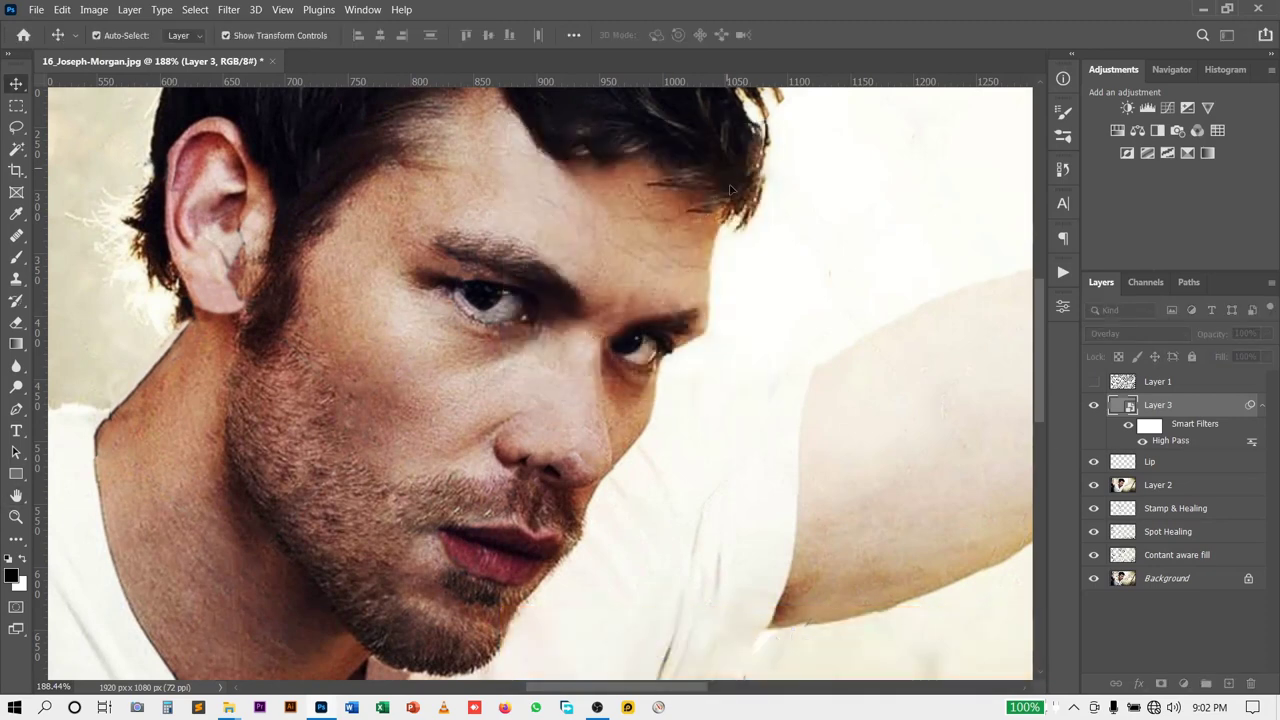
click(1094, 405)
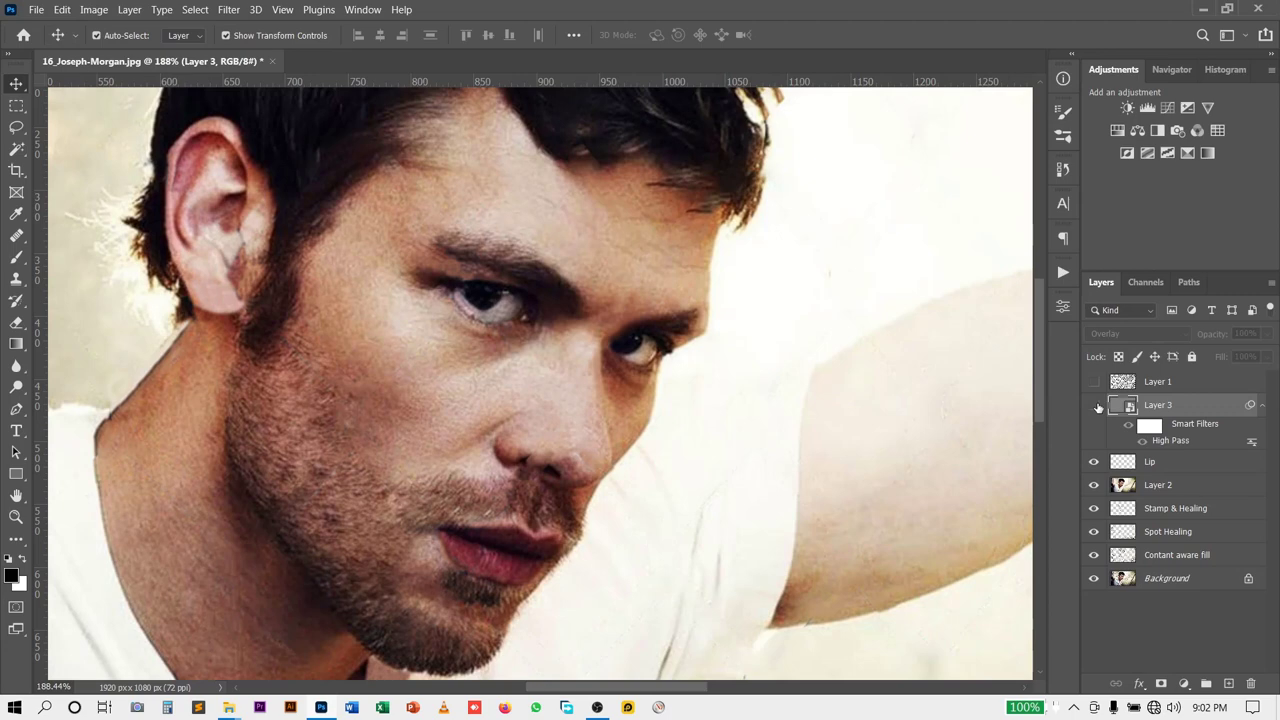
click(1094, 405)
scroll(575, 397, up, 1)
scroll(575, 397, up, 1)
scroll(575, 397, up, 1)
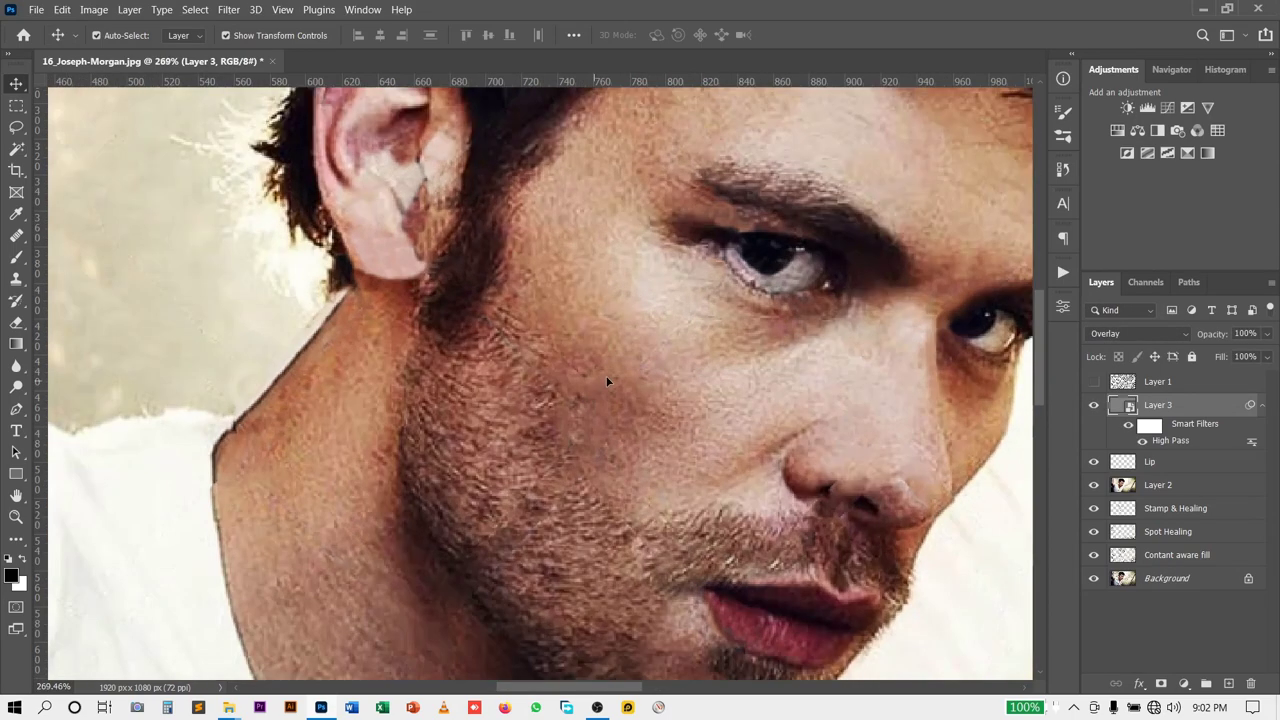
Step: Add new Layer 4 and set up a soft 0%-hardness brush of about 33 px
key(b)
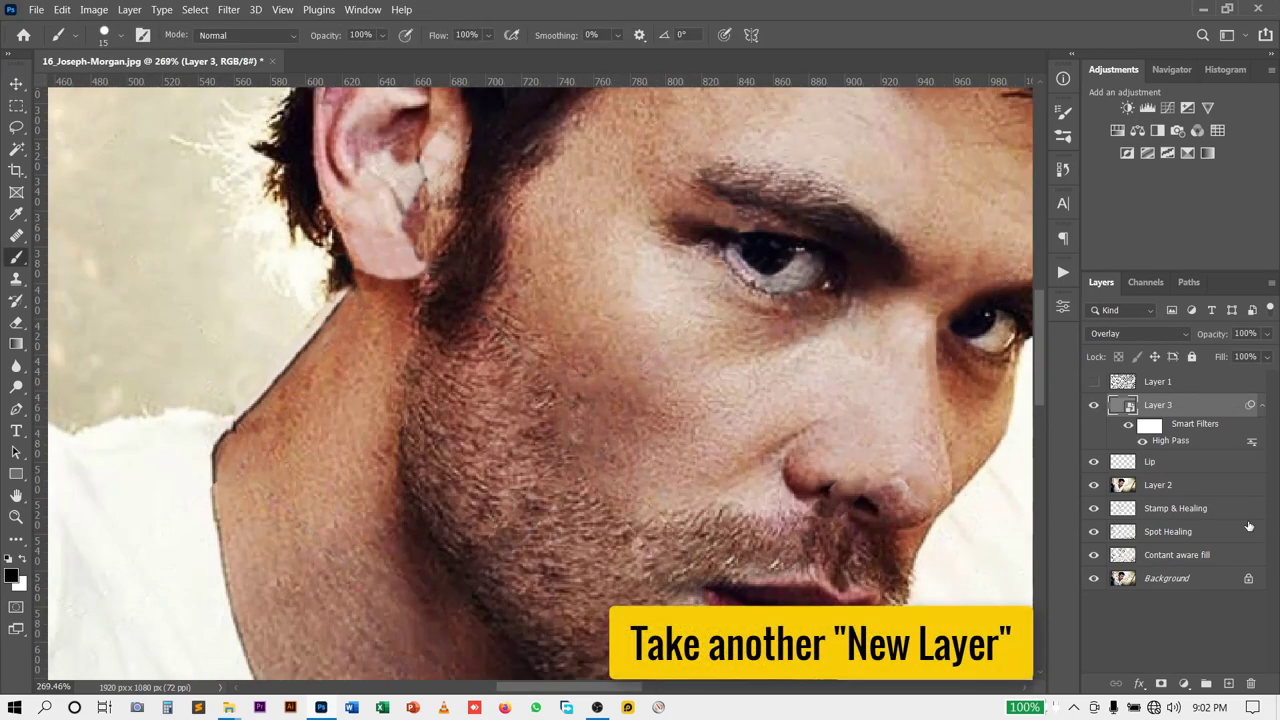
click(1230, 684)
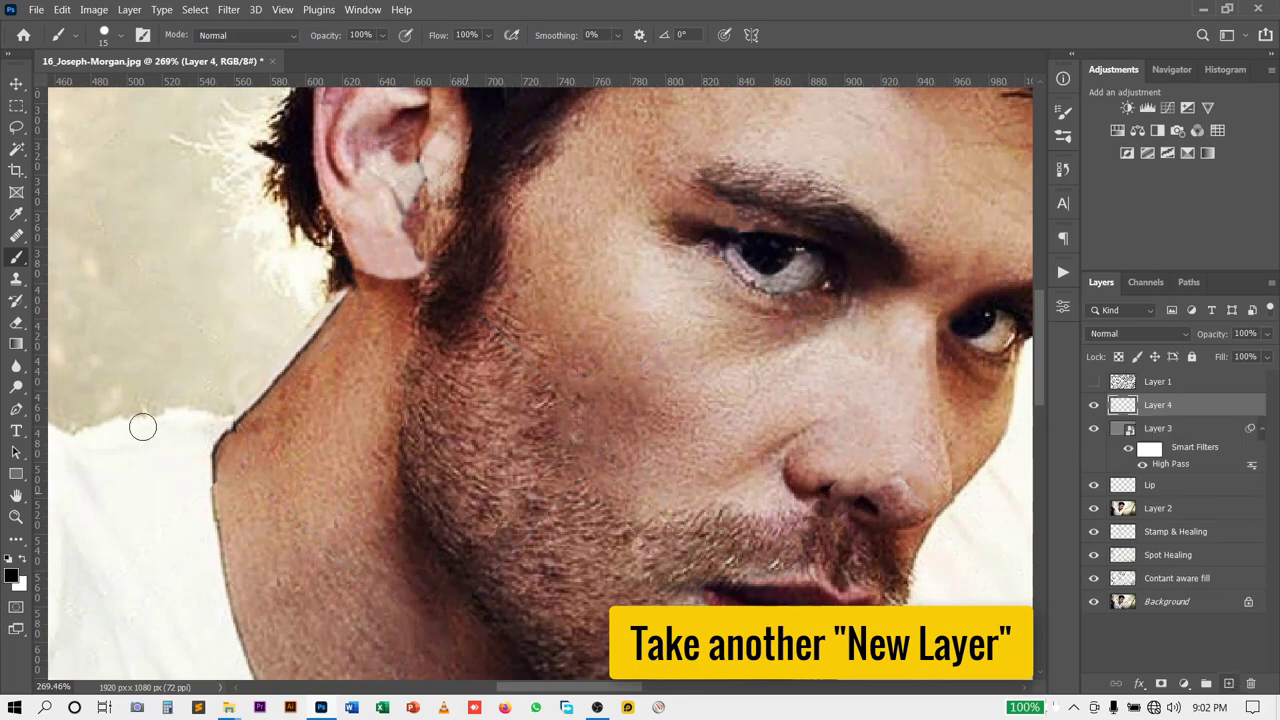
right_click(16, 256)
click(70, 251)
right_click(658, 342)
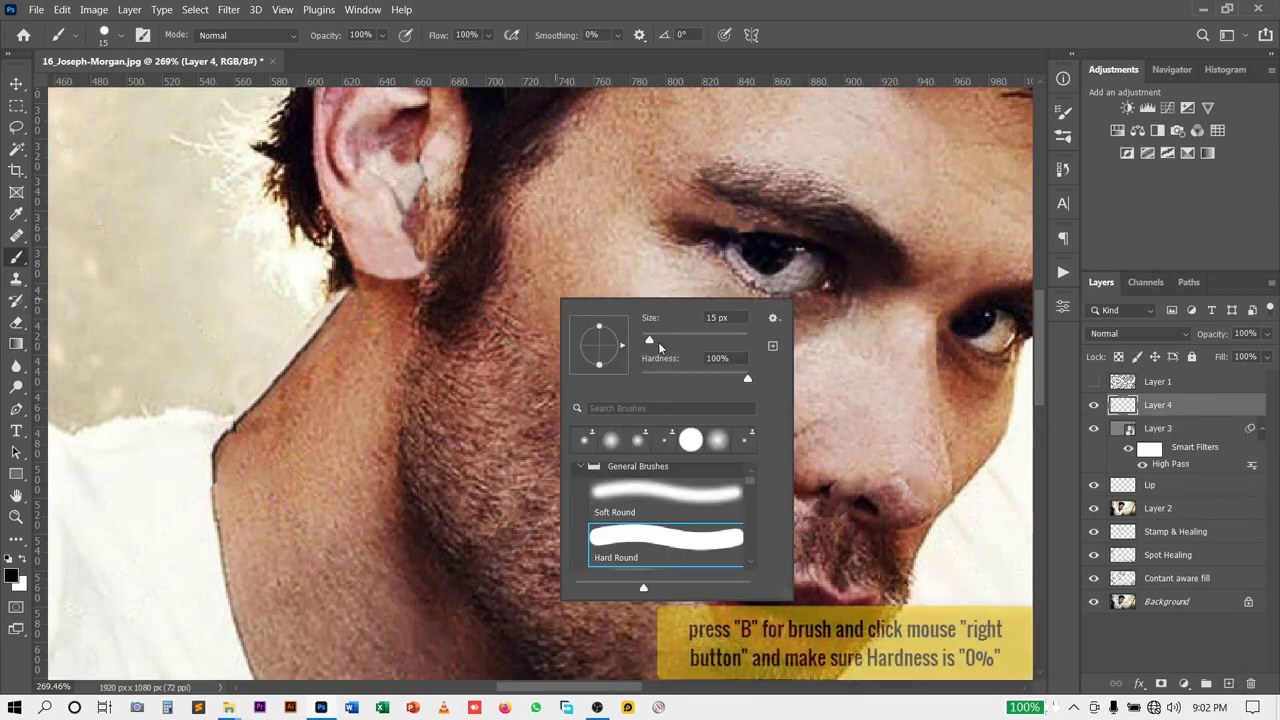
drag(646, 386, 616, 389)
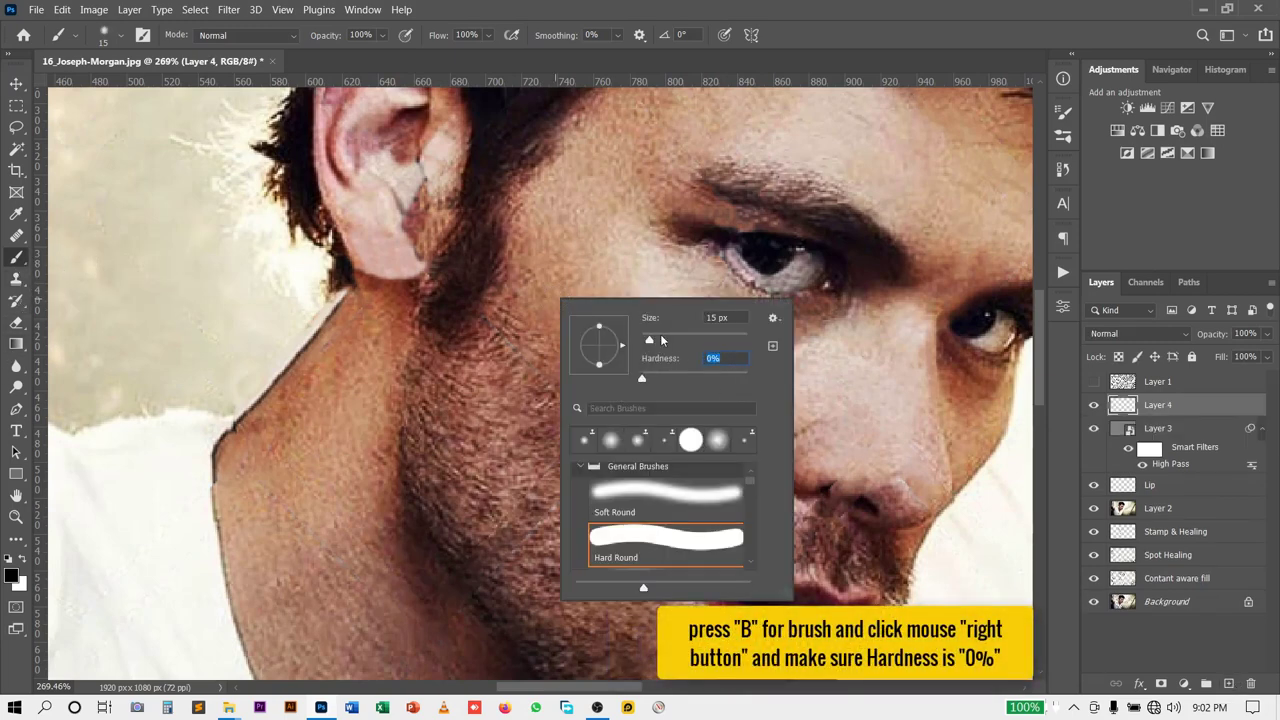
drag(649, 340, 675, 332)
drag(494, 358, 486, 360)
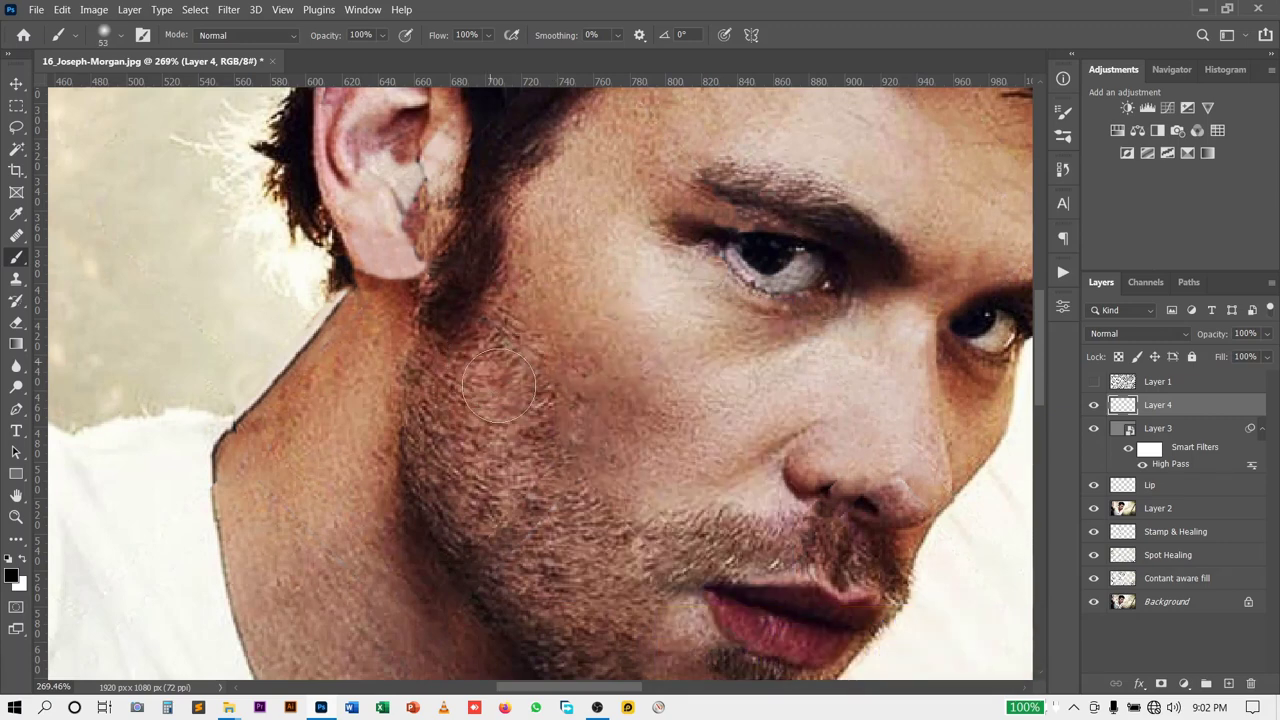
scroll(374, 346, up, 3)
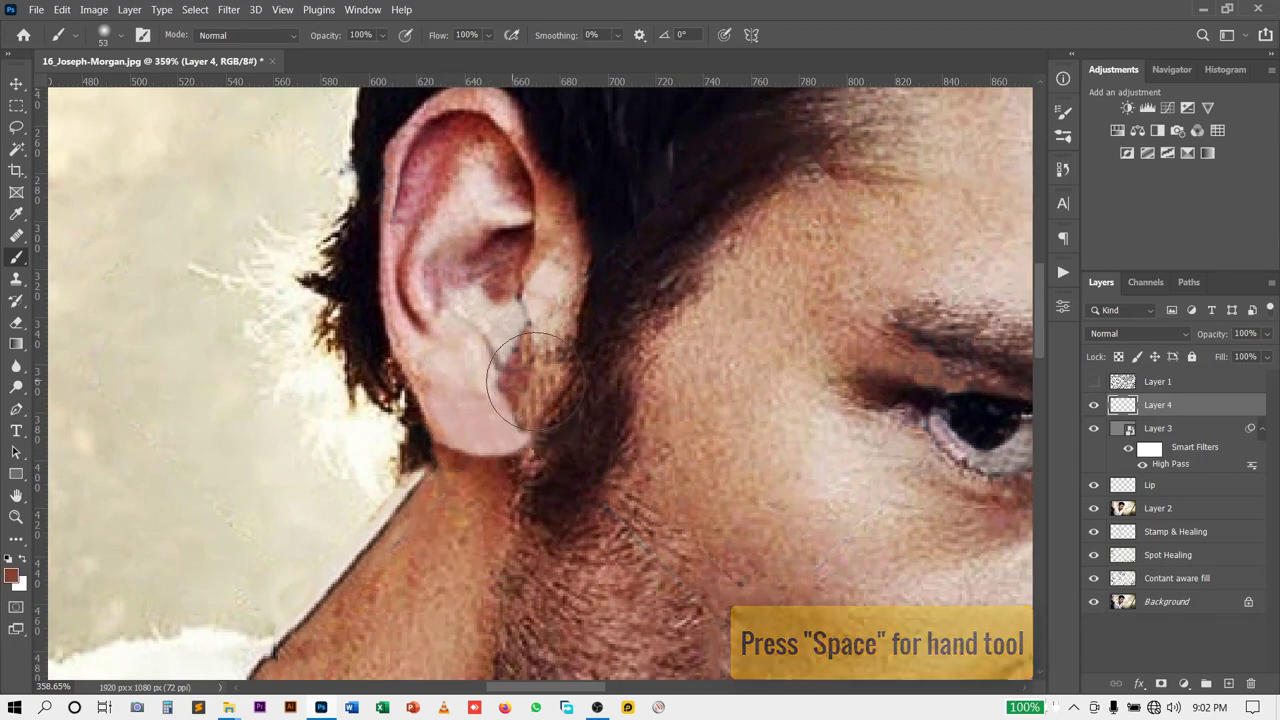
drag(528, 371, 510, 372)
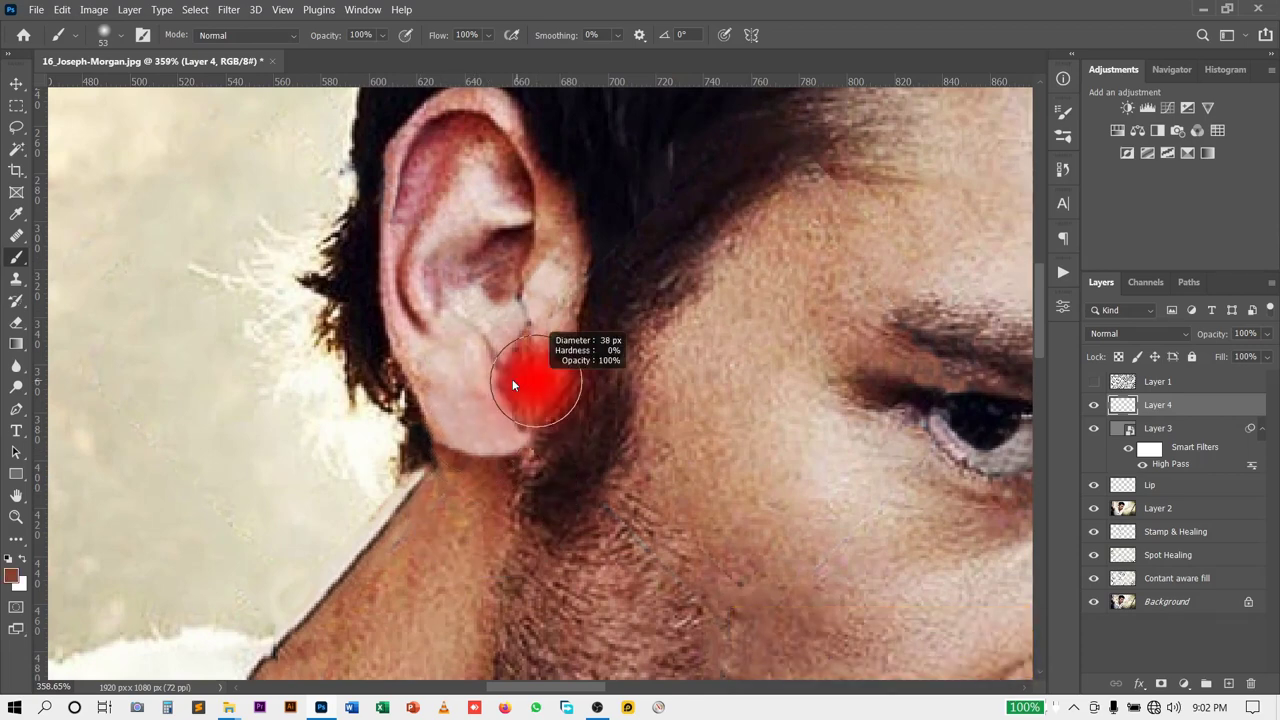
Step: Move Layer 4 below the High Pass layer and set the brush to 27 px at 3% flow
click(1151, 489)
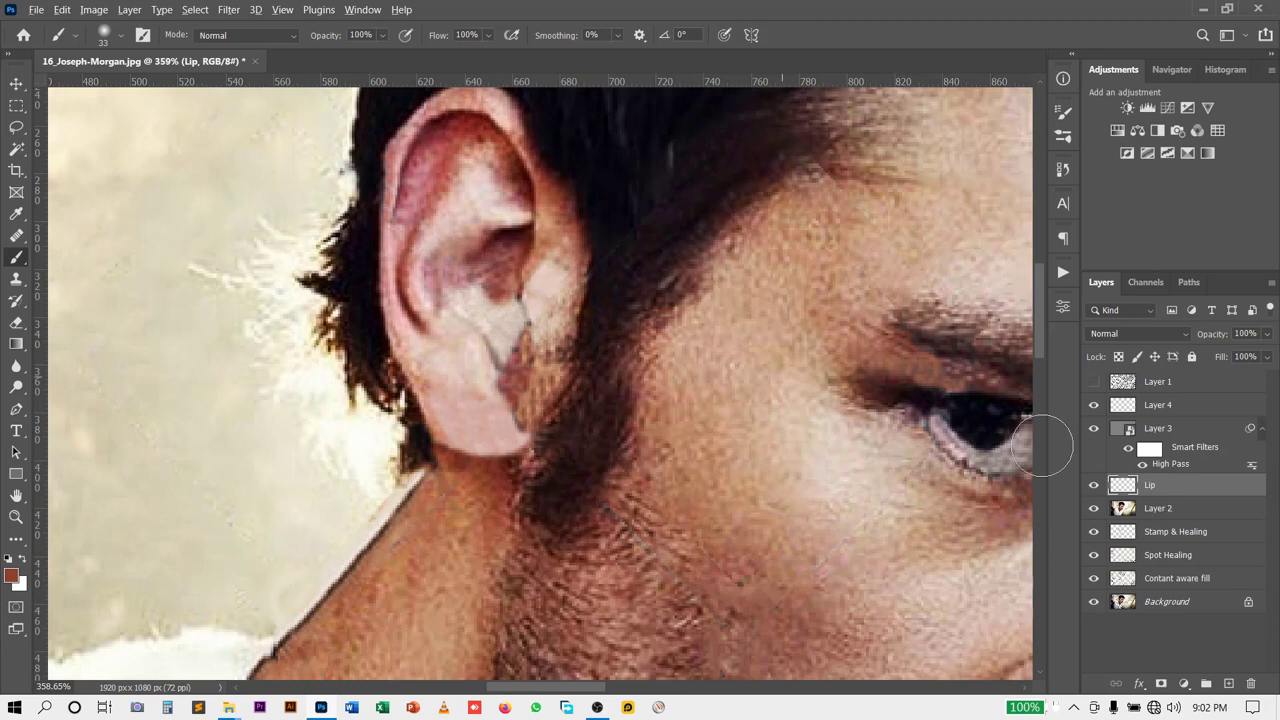
click(1182, 405)
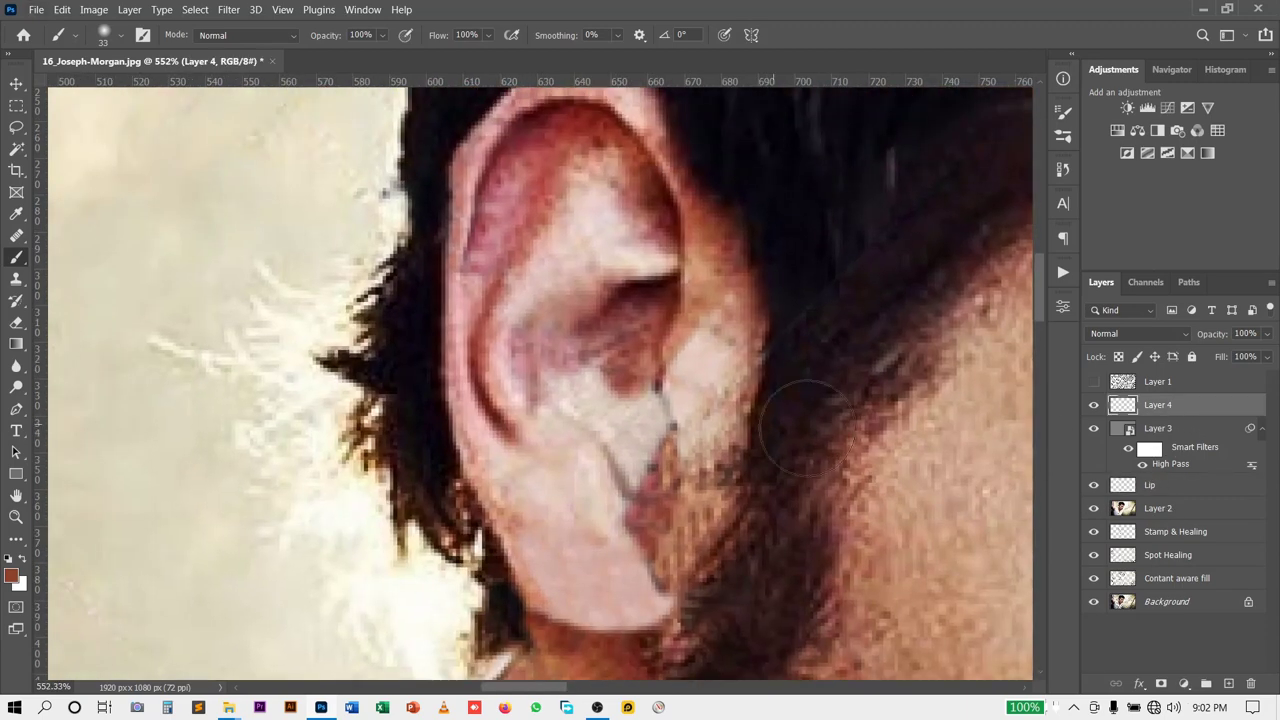
drag(1186, 409, 1150, 481)
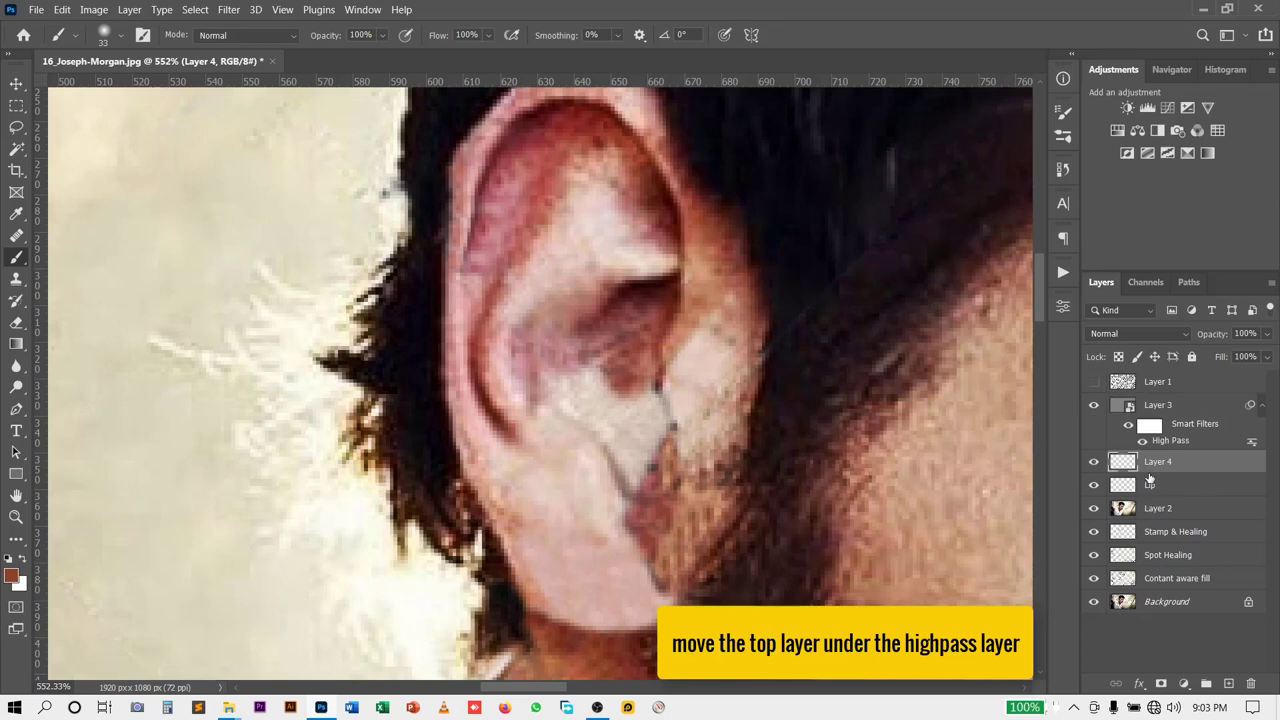
drag(528, 374, 518, 374)
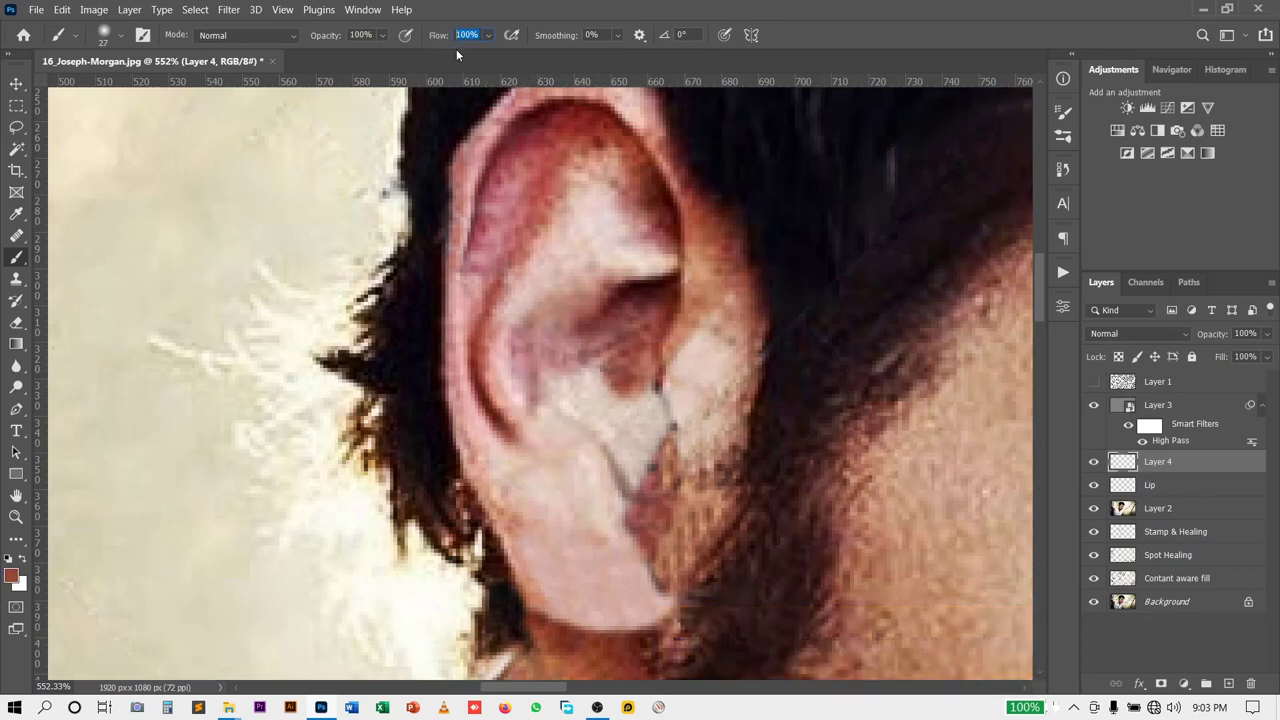
text(3)
key(Return)
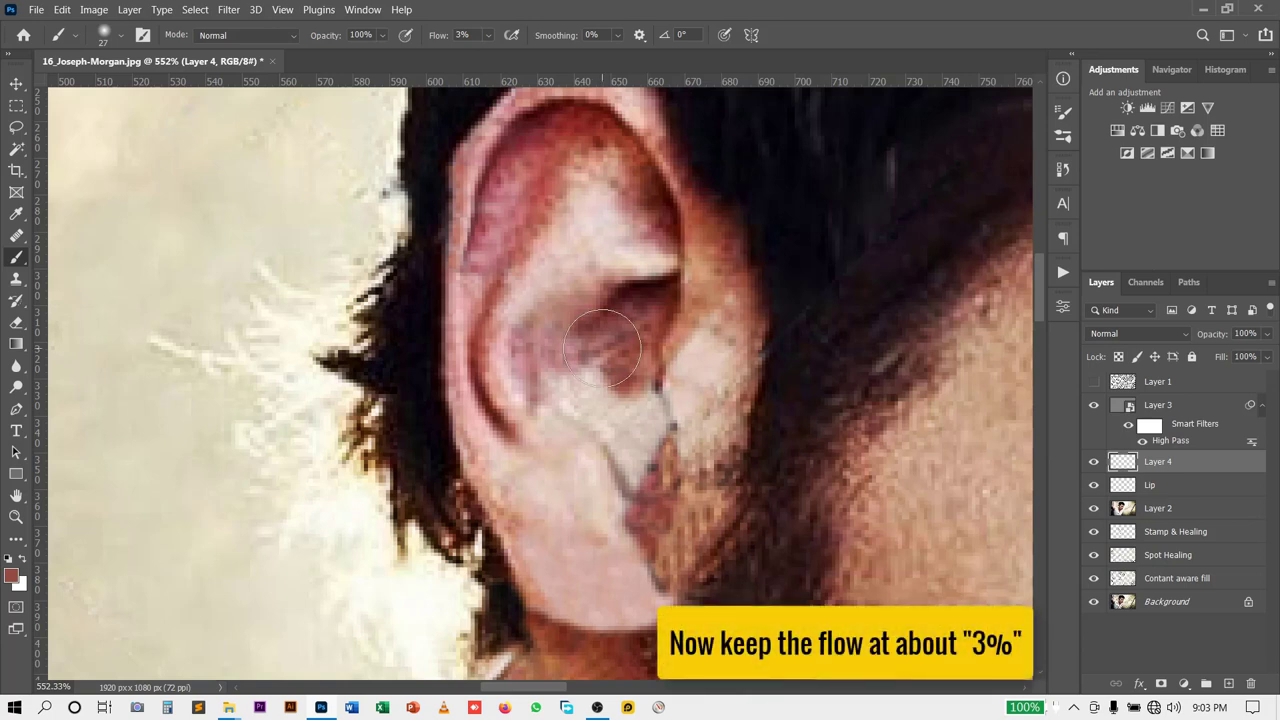
Step: Paint lighter skin tone over the earlobe seam with a 31 px soft brush
drag(601, 347, 596, 356)
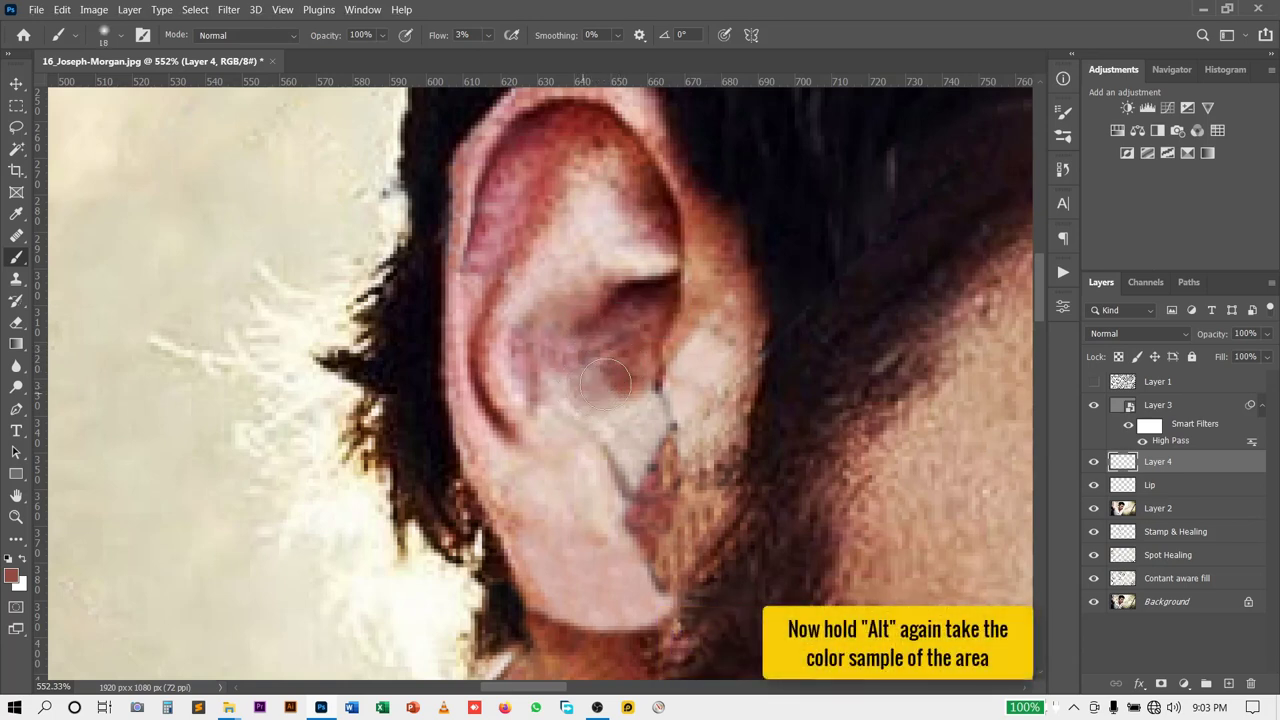
drag(614, 397, 634, 414)
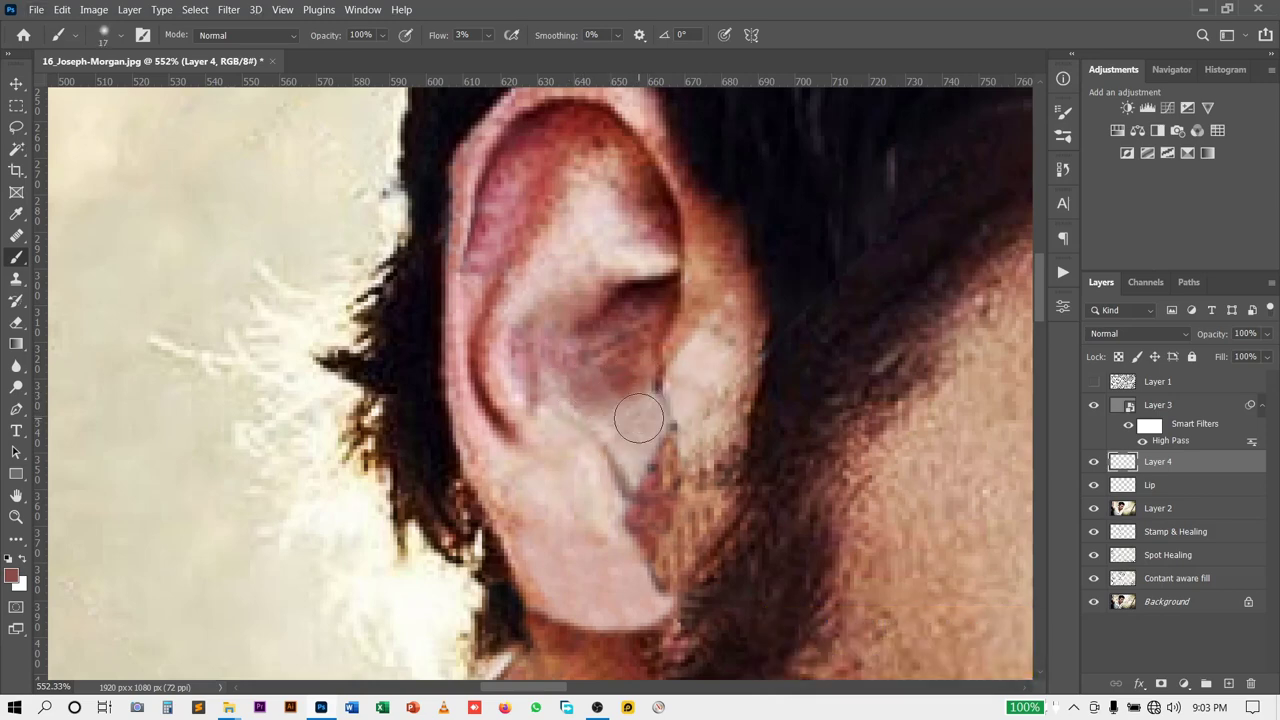
scroll(610, 460, down, 1)
scroll(610, 460, up, 1)
drag(543, 429, 581, 493)
scroll(622, 427, down, 1)
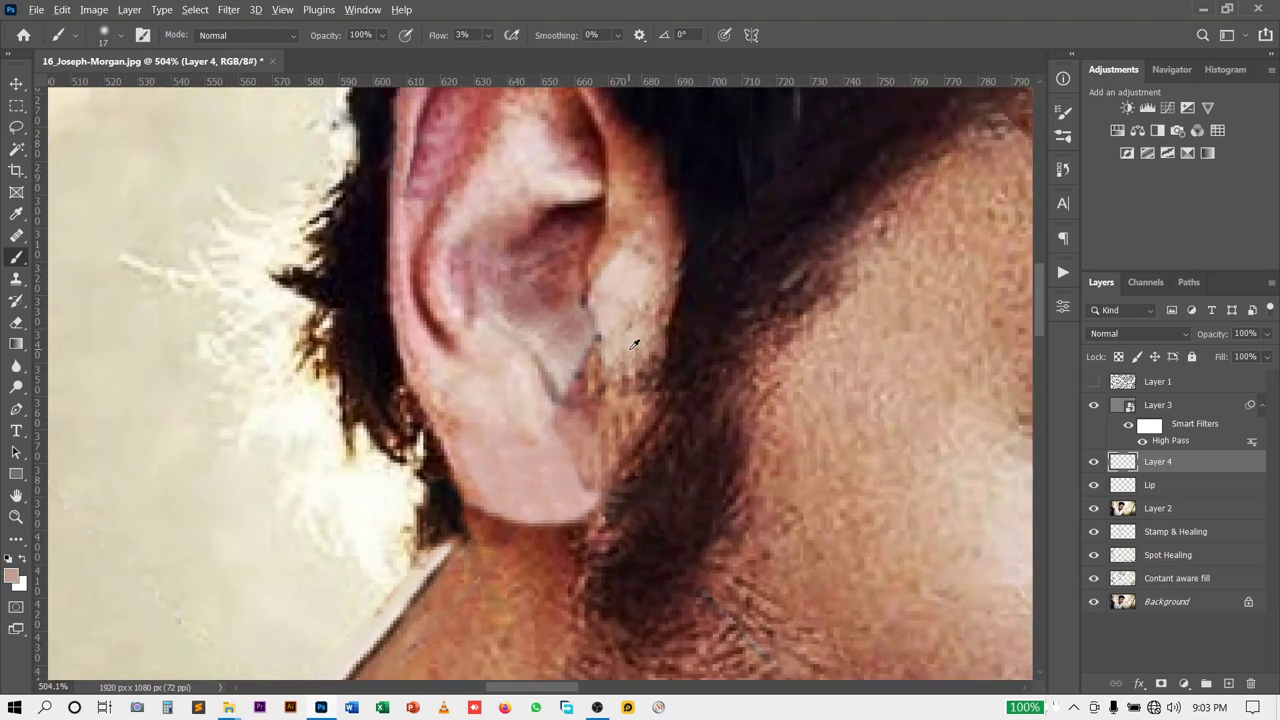
scroll(634, 340, up, 1)
click(1157, 490)
click(1160, 510)
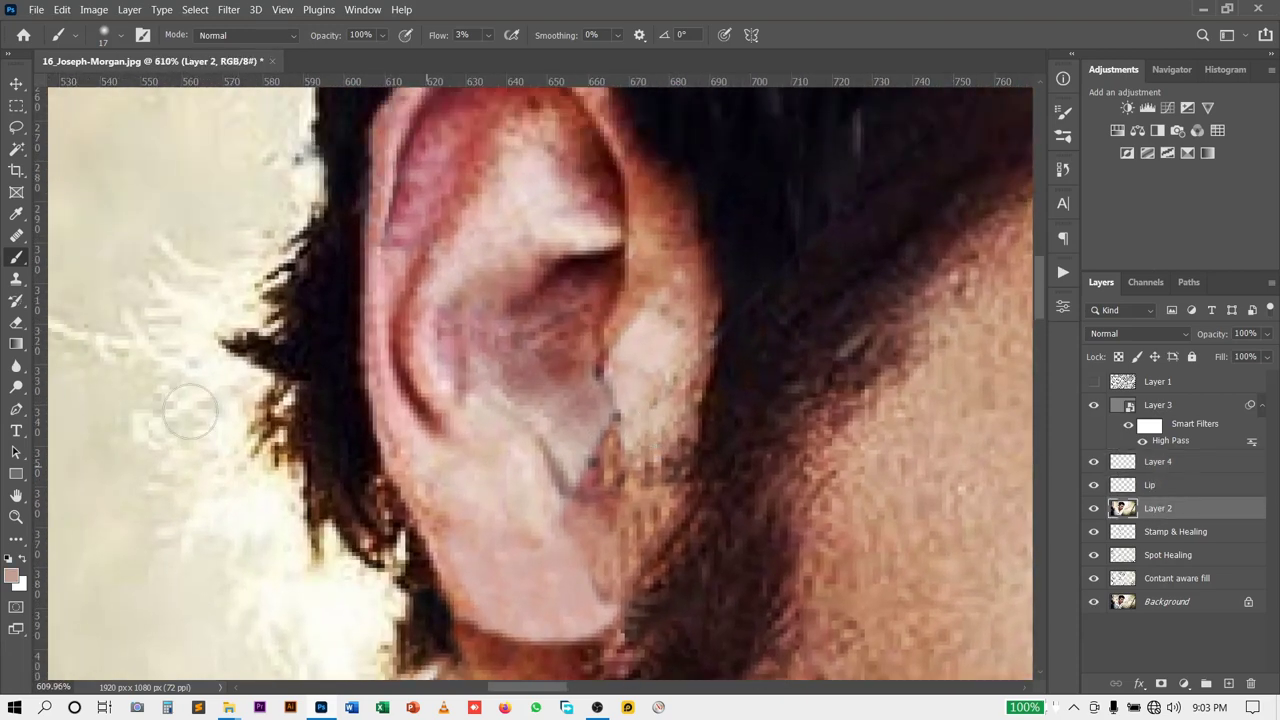
Step: With the Clone Stamp, sample clean inner-ear skin and clone it over the inner-ear seam
key(s)
mouse_move(561, 436)
mouse_down()
mouse_move(463, 436)
mouse_move(440, 457)
mouse_up()
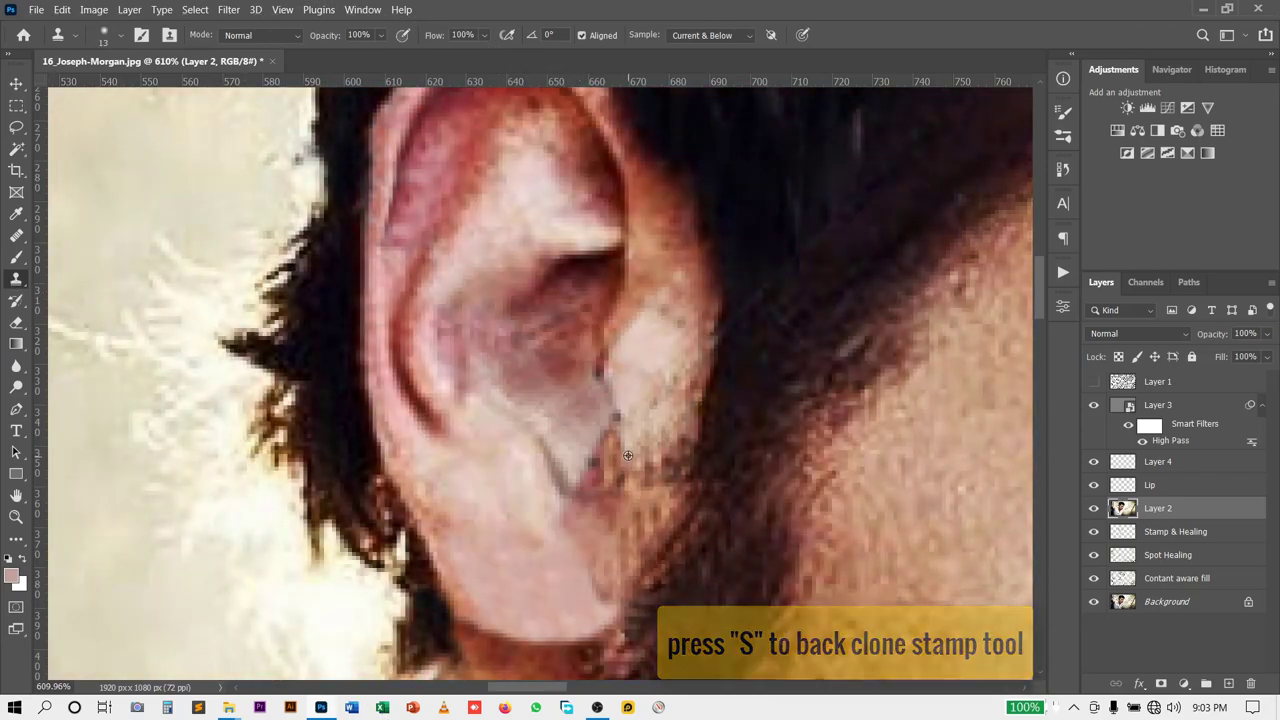
scroll(628, 455, up, 2)
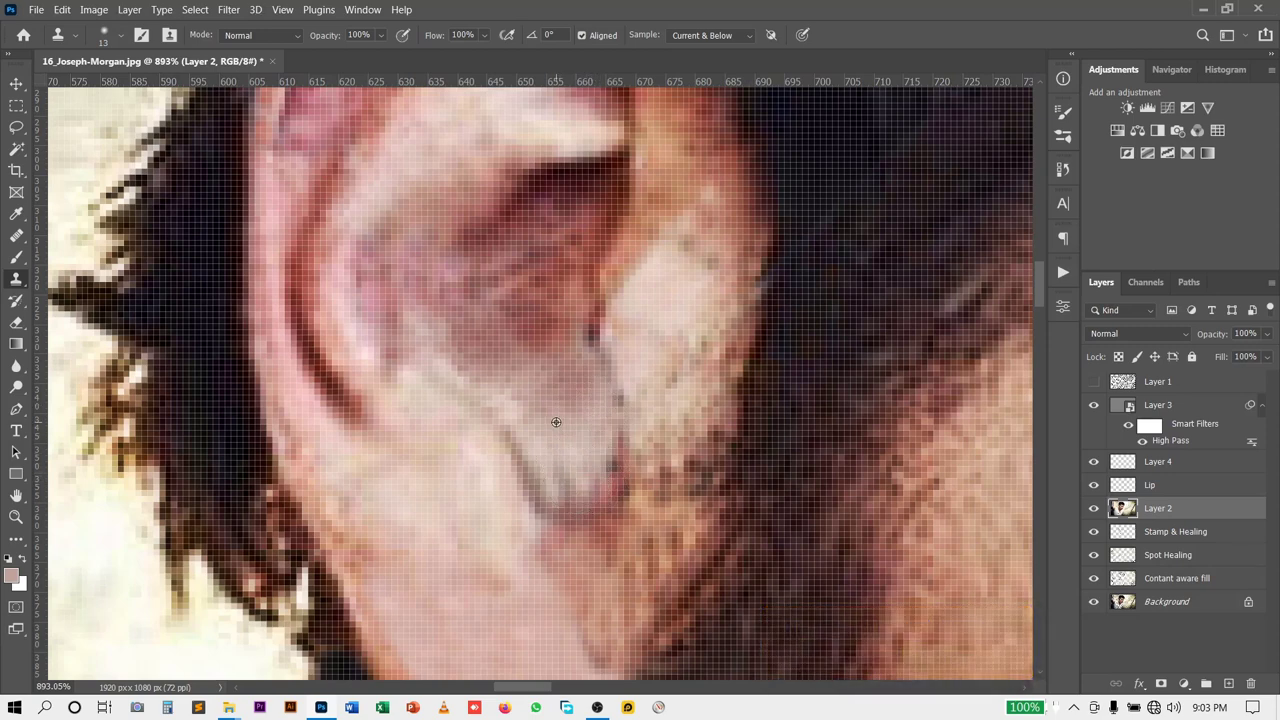
alt+click(556, 422)
drag(577, 449, 585, 435)
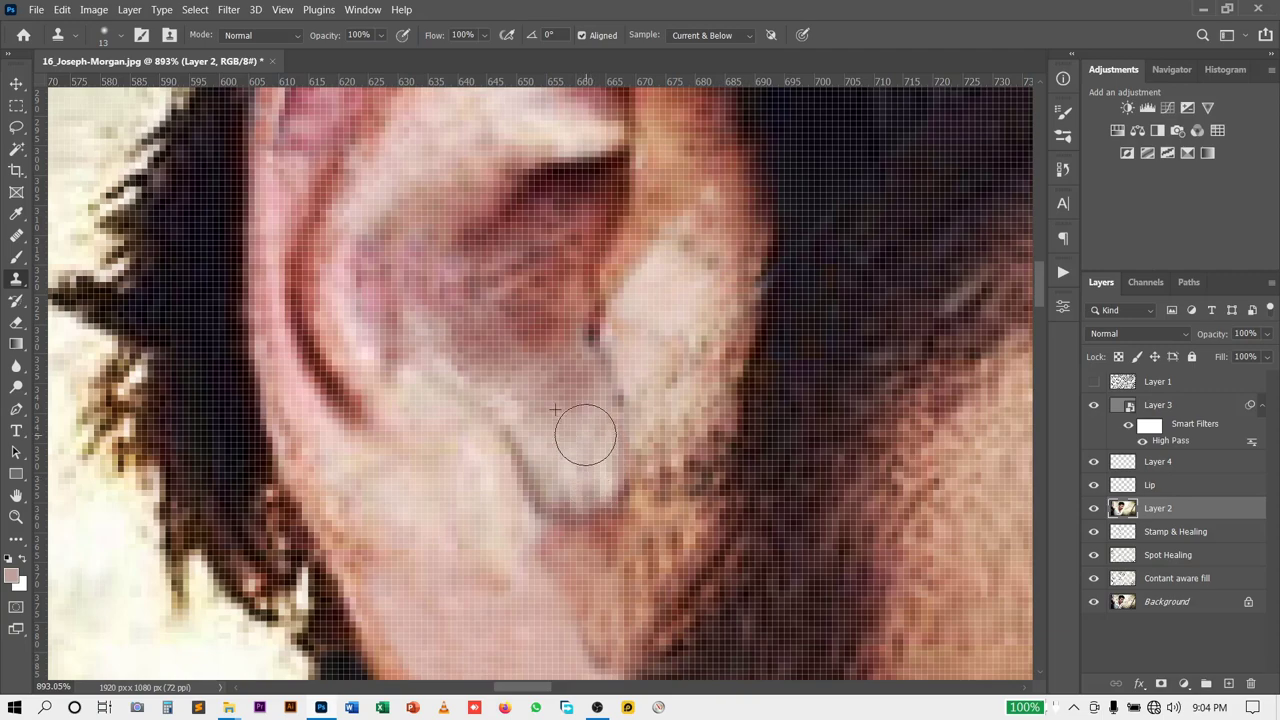
scroll(585, 434, down, 3)
scroll(613, 517, down, 2)
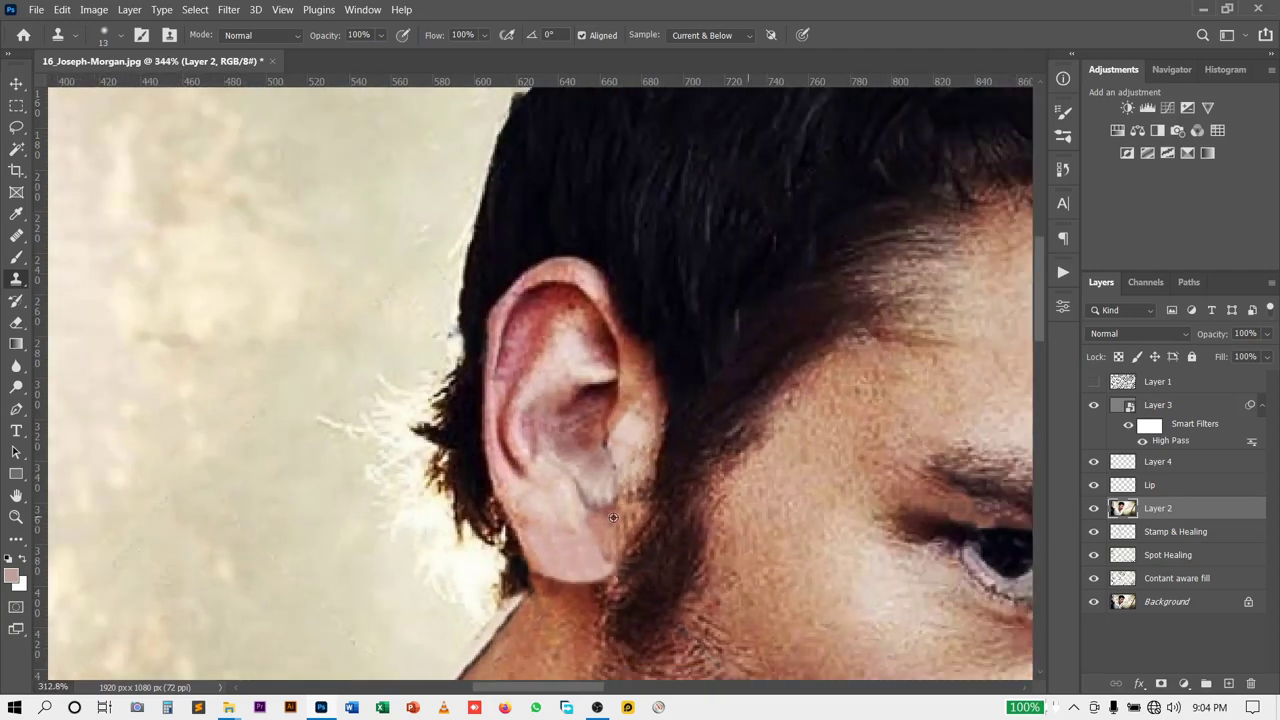
scroll(597, 537, up, 2)
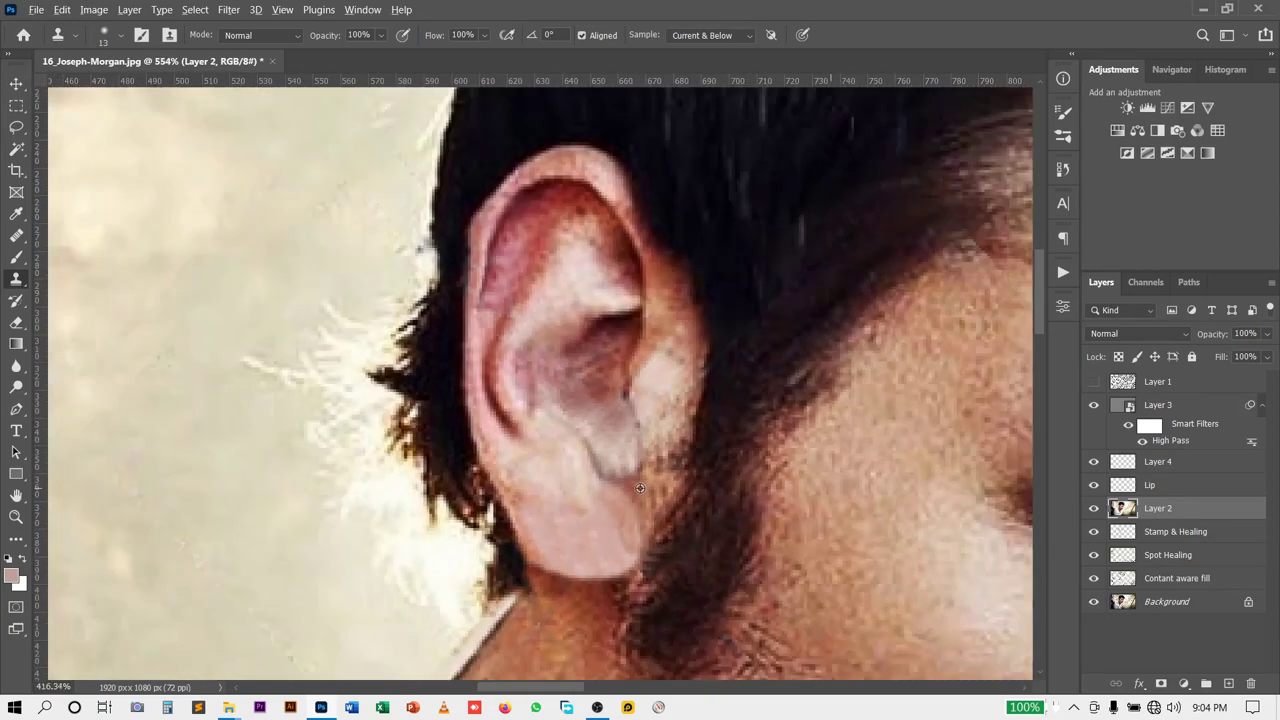
scroll(670, 465, up, 1)
scroll(632, 503, up, 1)
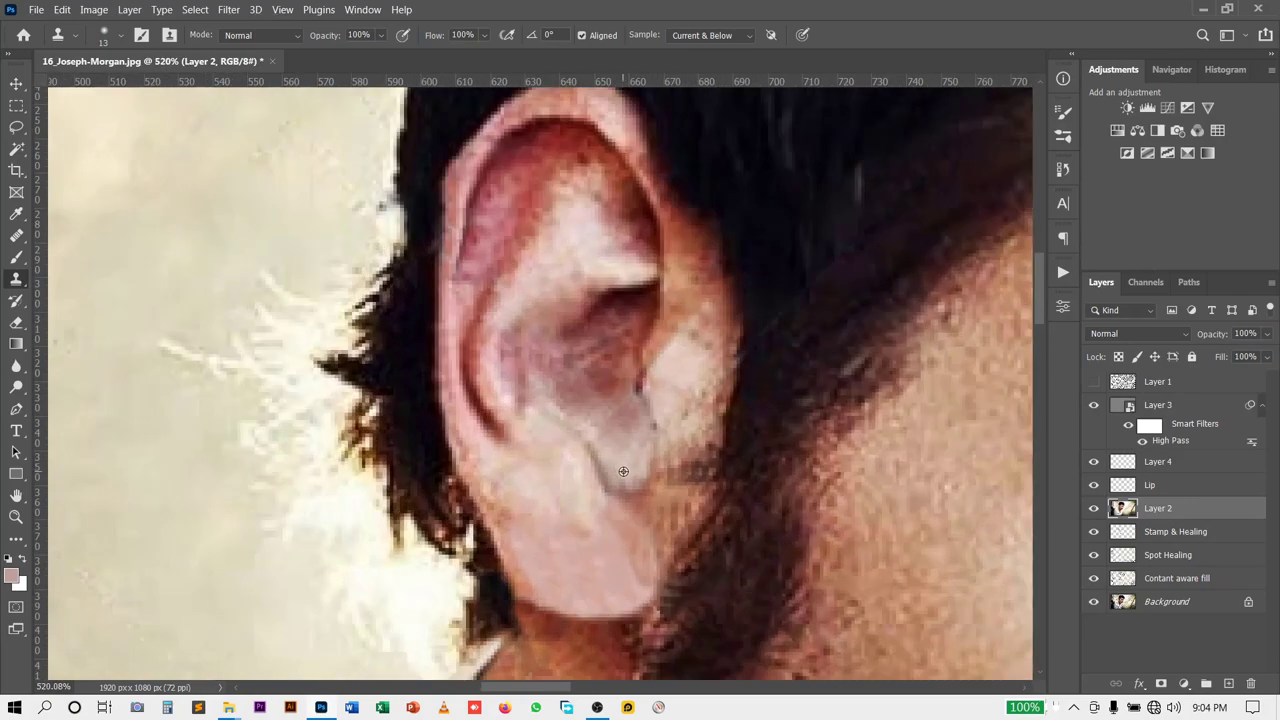
scroll(620, 481, down, 3)
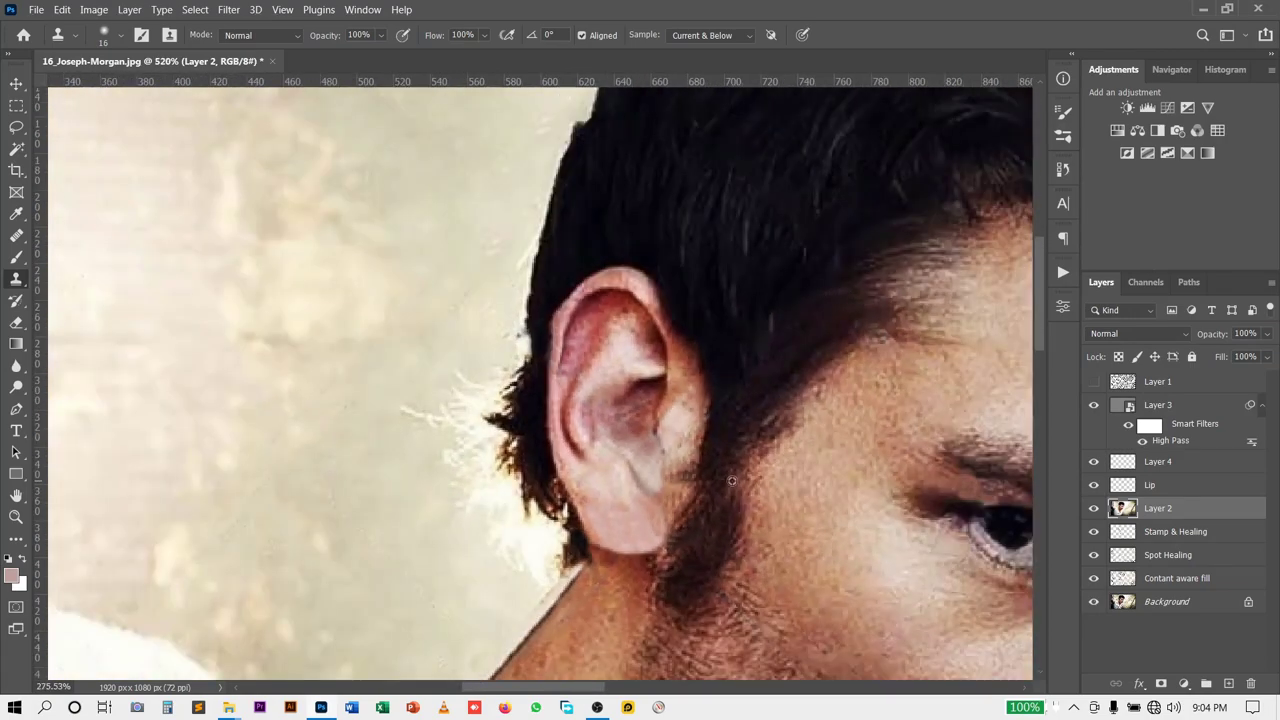
scroll(700, 495, down, 3)
scroll(765, 505, down, 2)
scroll(440, 310, up, 2)
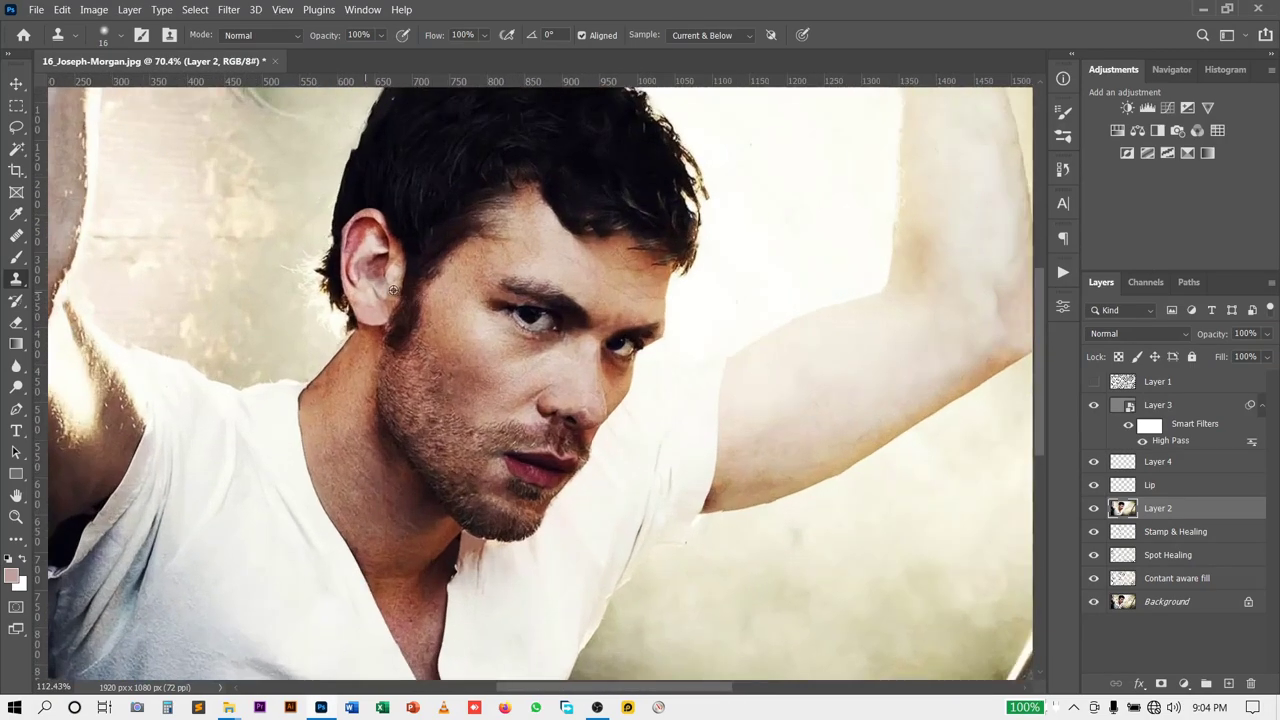
scroll(420, 310, up, 3)
scroll(380, 306, up, 1)
scroll(420, 358, up, 2)
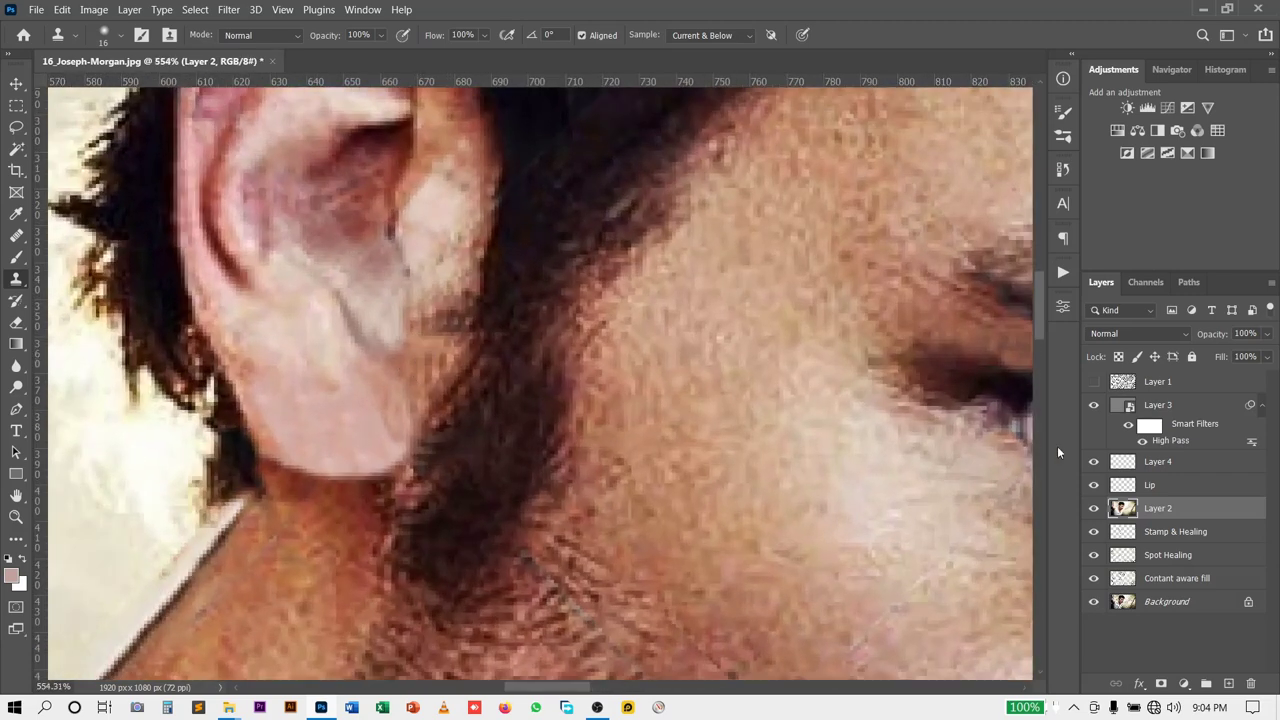
Step: Rename Layer 4 to 'Color'
click(1158, 463)
double_click(1155, 460)
text(Color)
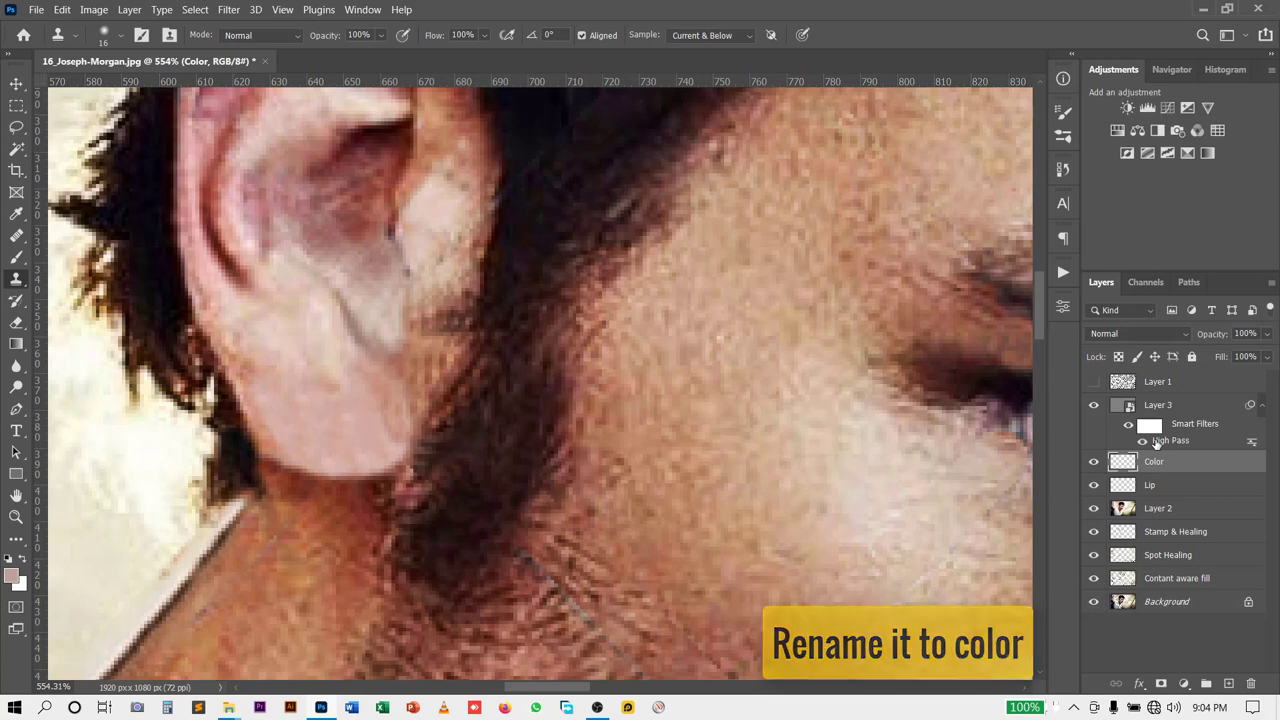
scroll(365, 345, down, 1)
scroll(420, 390, down, 1)
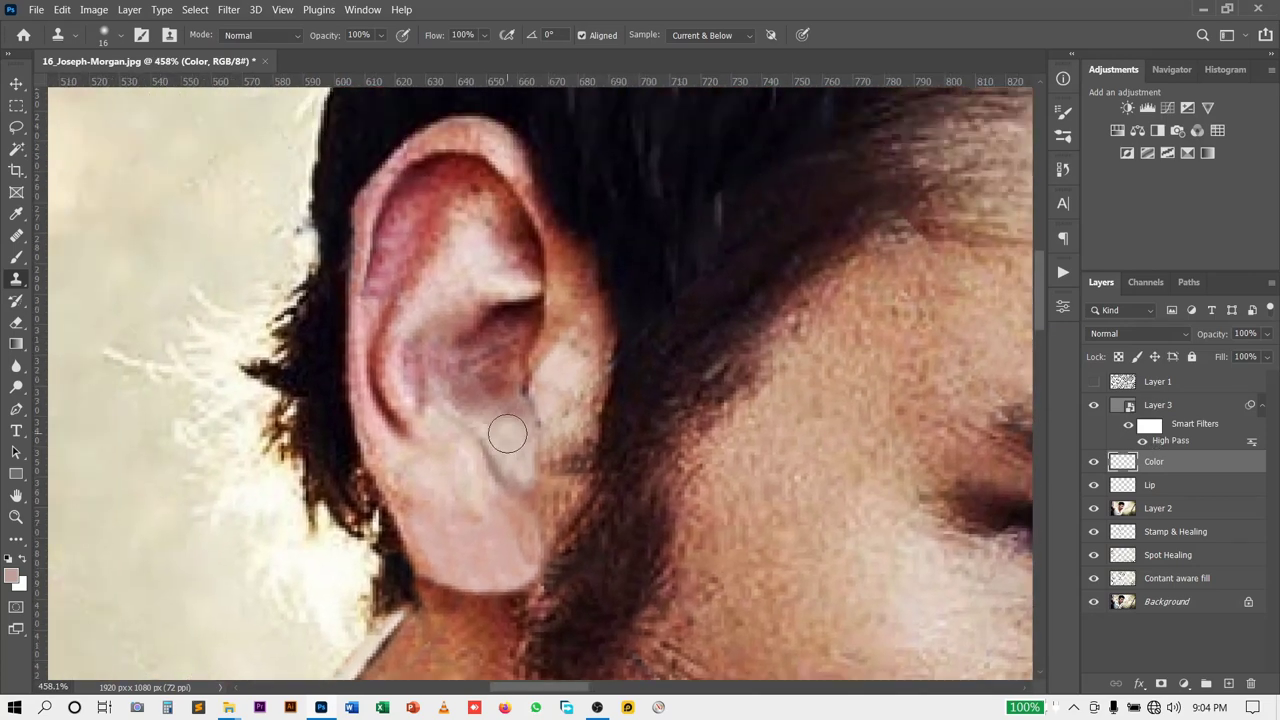
Step: With a 17 px soft brush, sample skin and light pink tones from around the ear
click(16, 258)
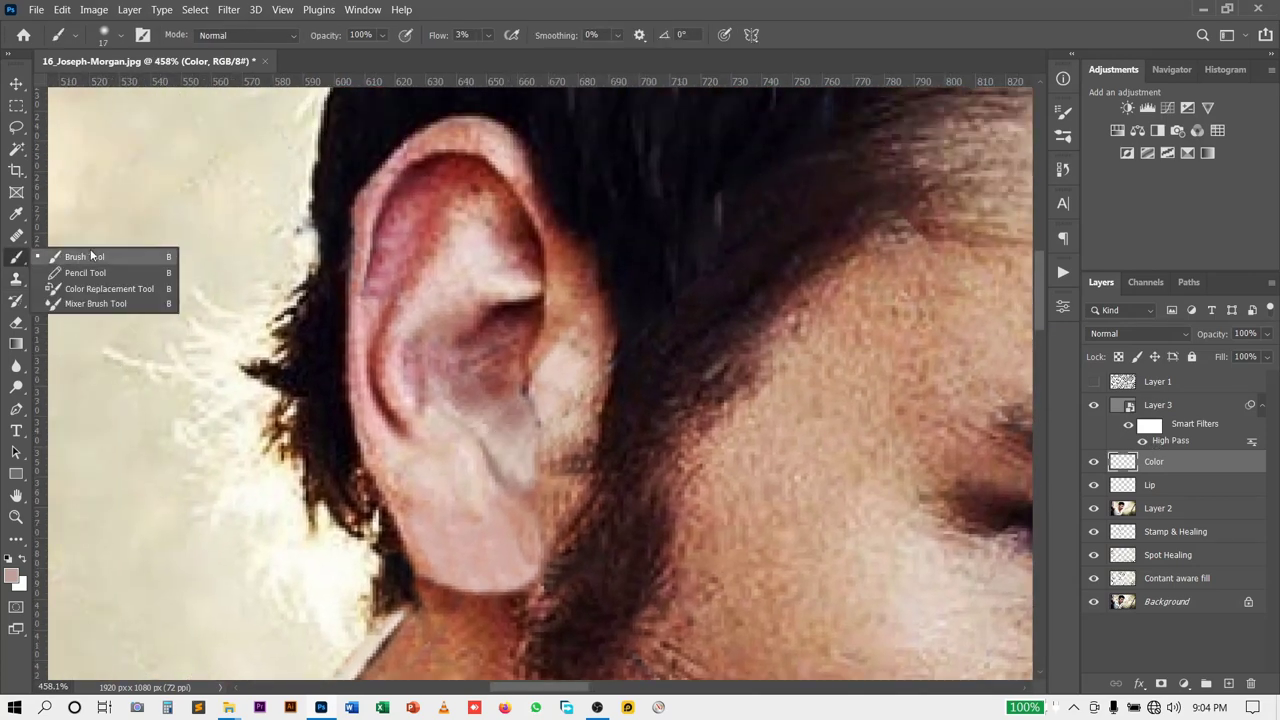
click(90, 256)
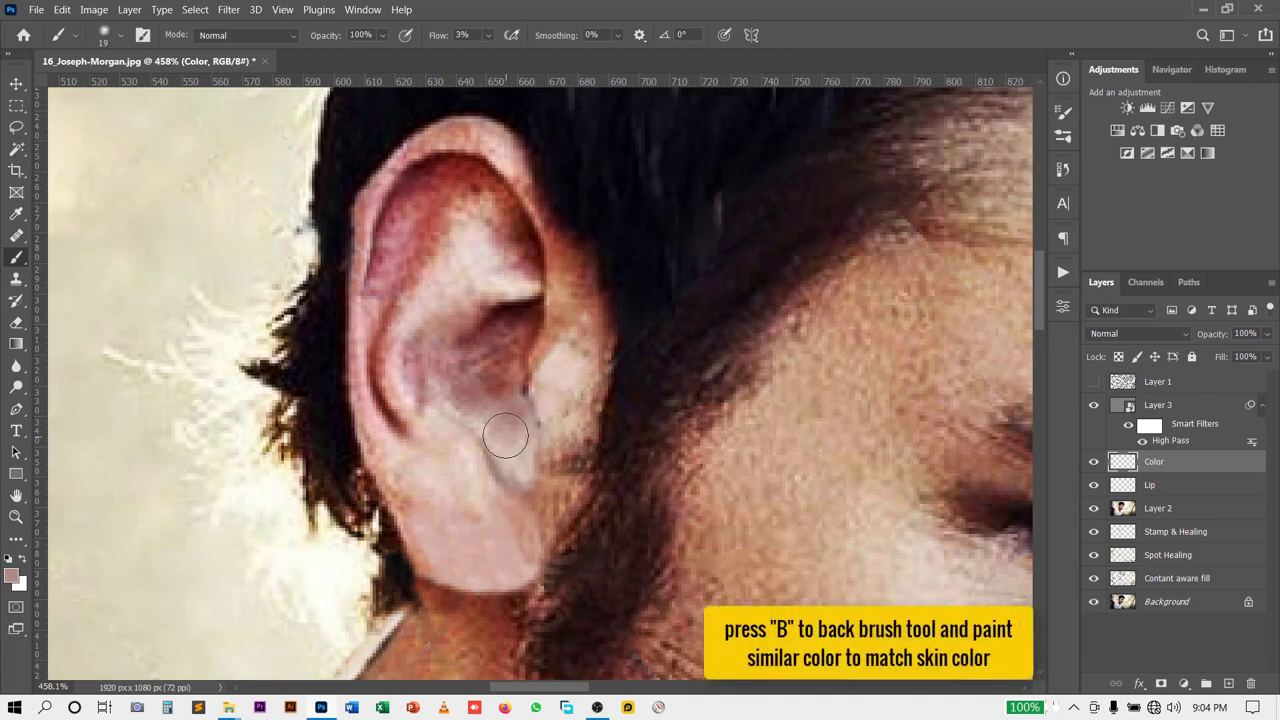
alt+click(552, 330)
drag(571, 366, 561, 371)
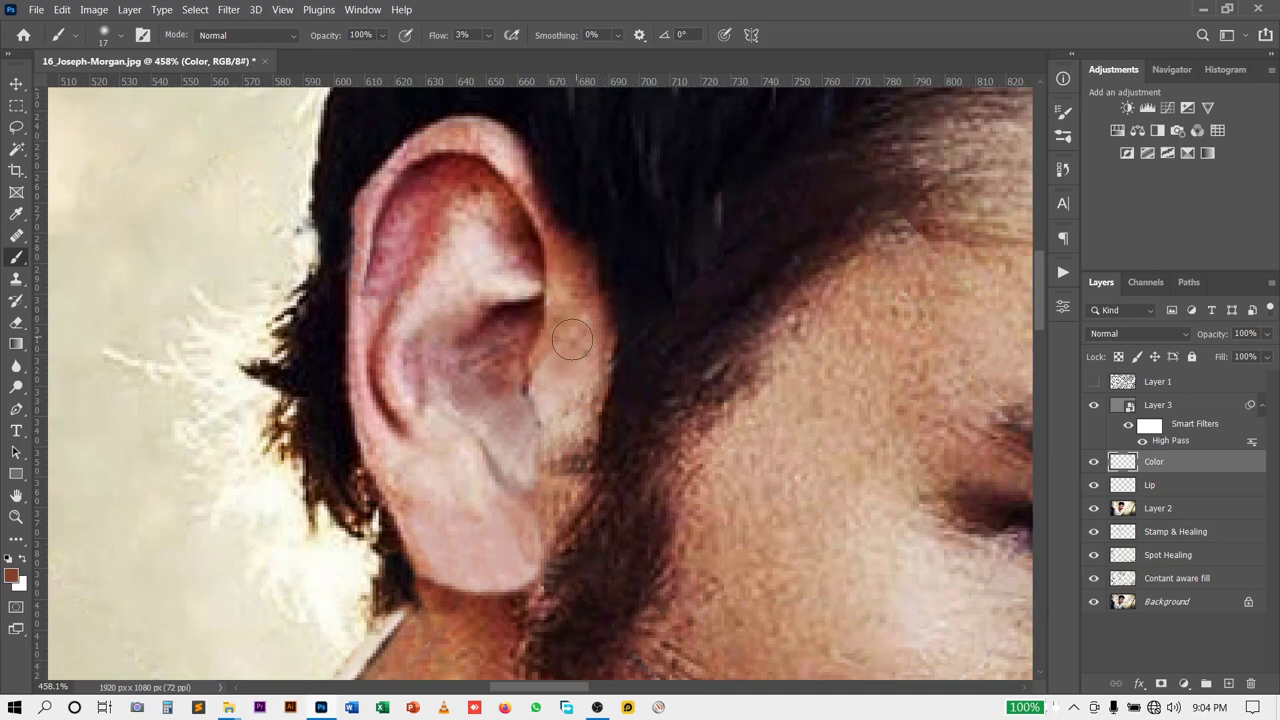
scroll(557, 410, down, 2)
drag(591, 372, 591, 372)
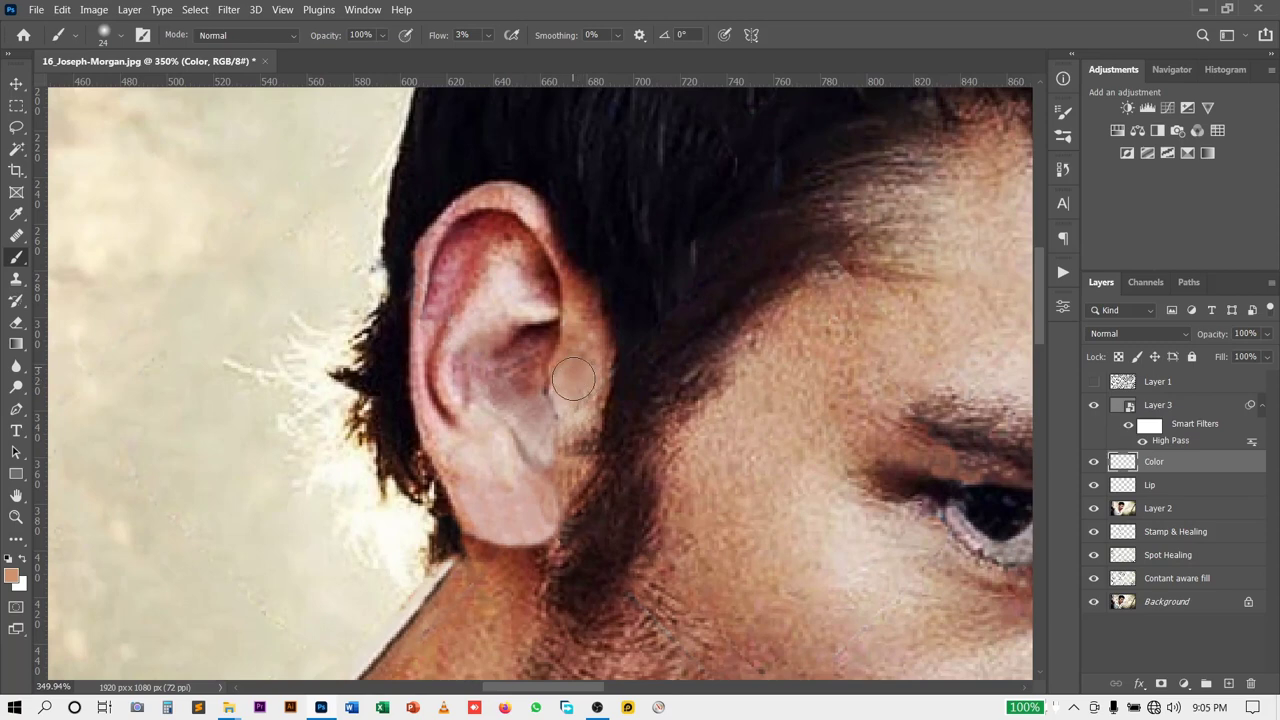
scroll(573, 375, down, 3)
scroll(532, 404, up, 2)
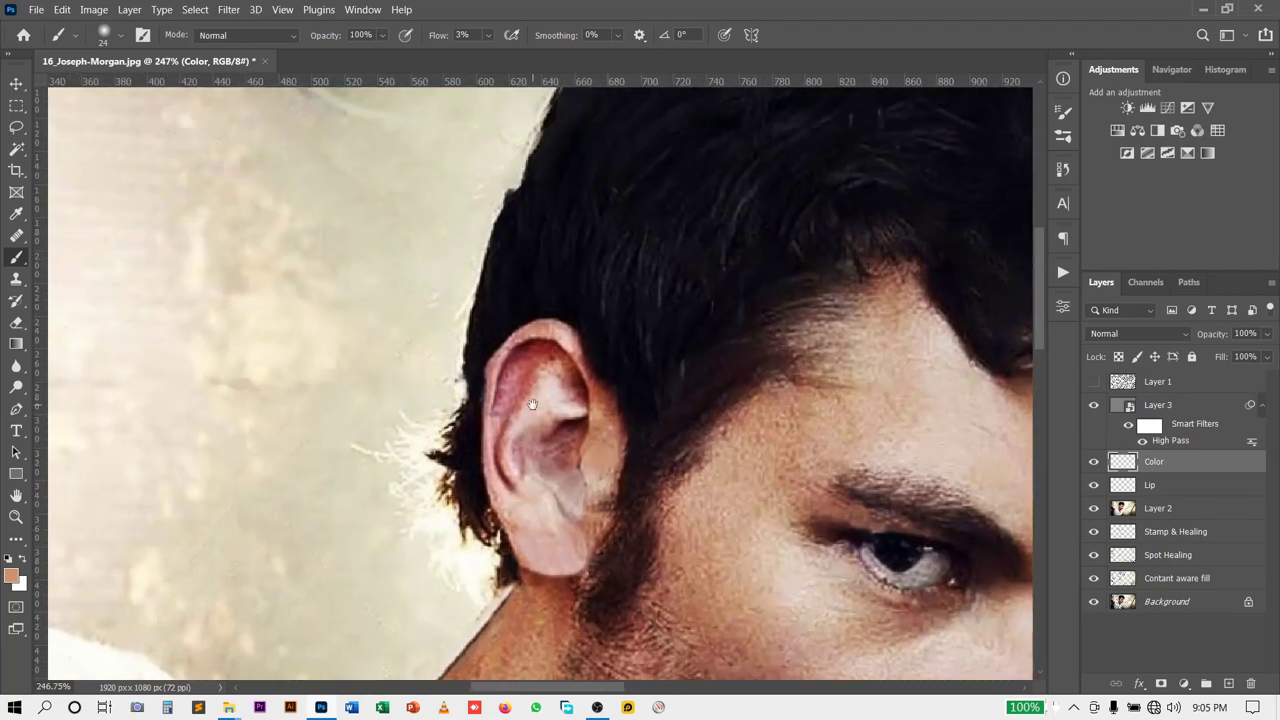
scroll(567, 383, up, 2)
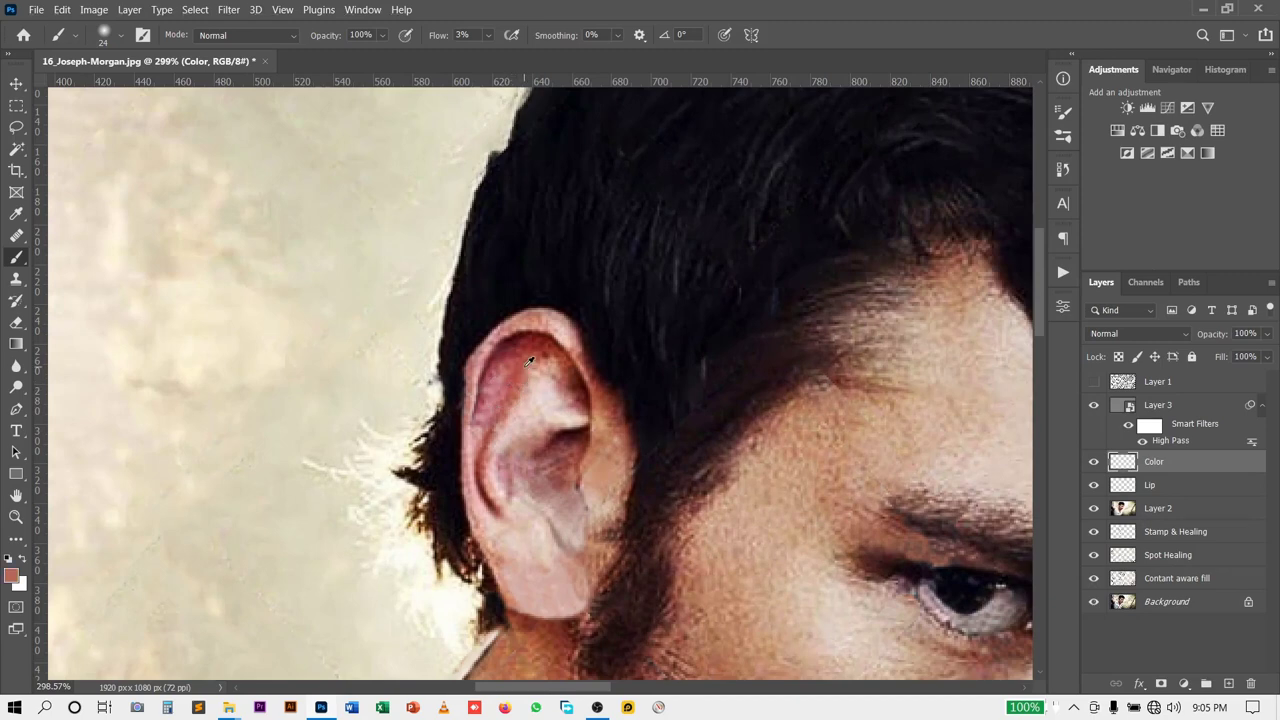
alt+click(545, 388)
scroll(573, 395, down, 4)
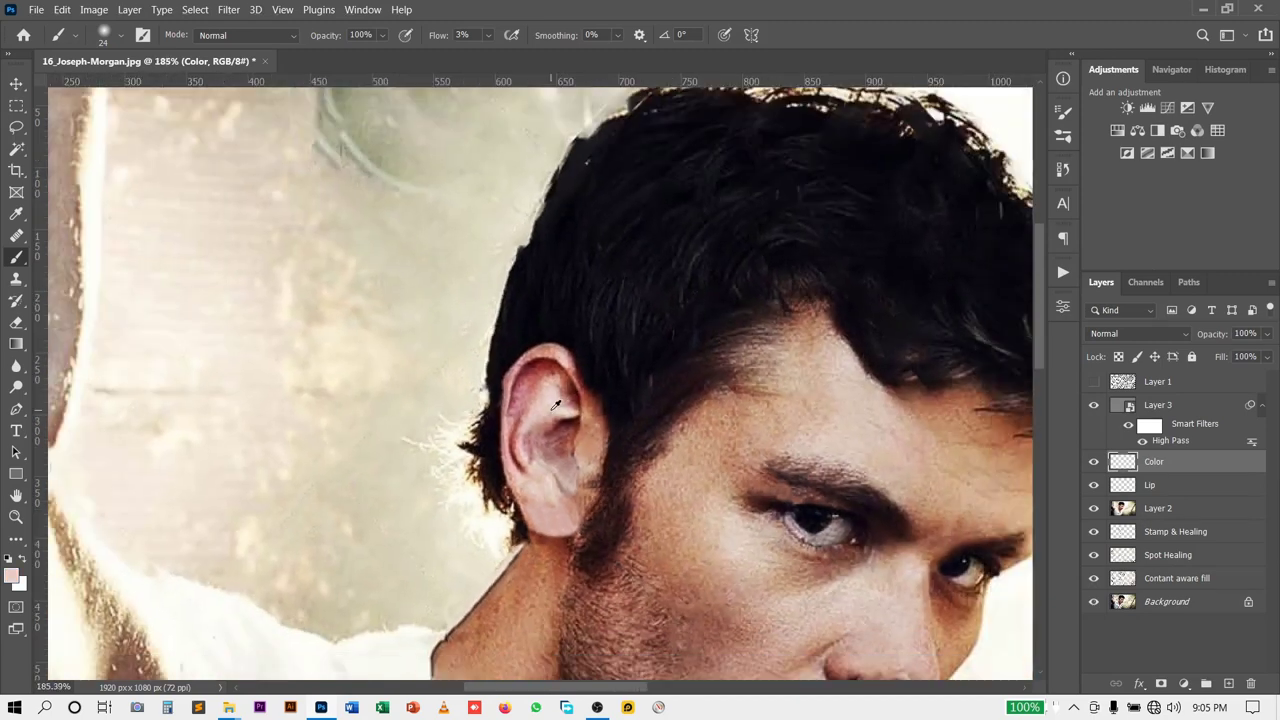
scroll(568, 396, up, 3)
scroll(630, 455, down, 6)
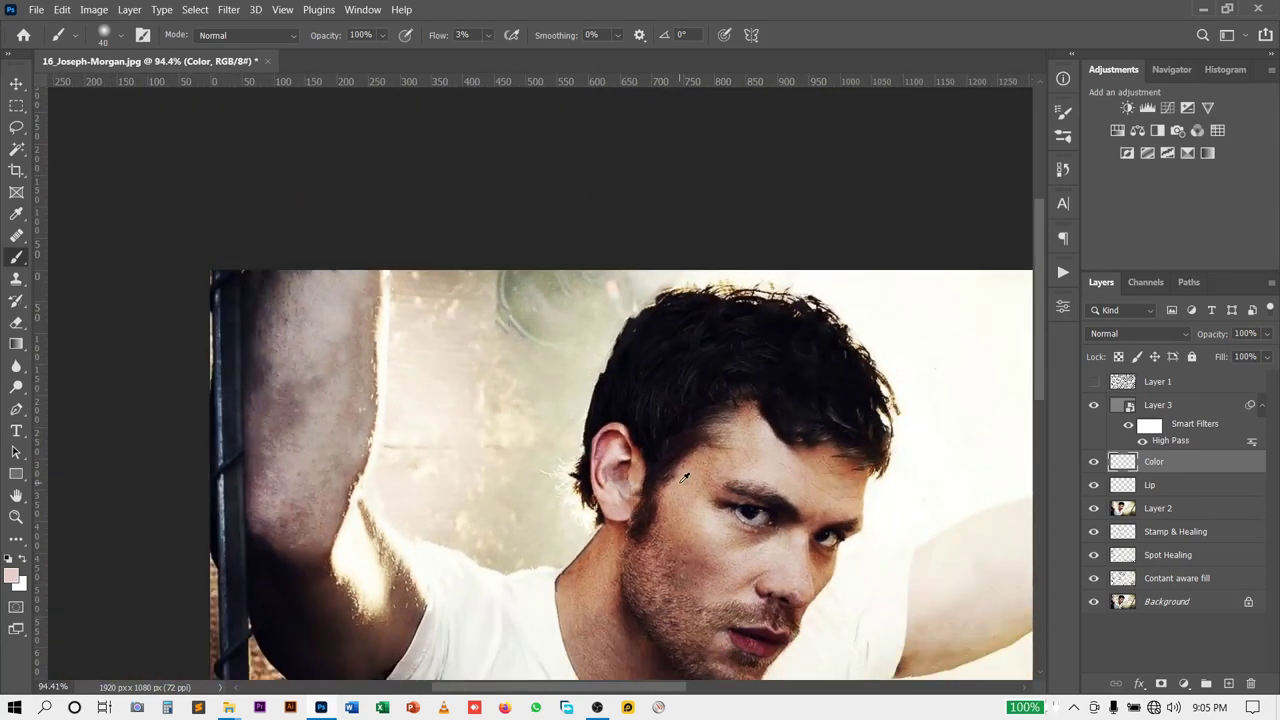
Step: Switch to the Move tool and deselect the Color layer
scroll(560, 440, up, 1)
key(v)
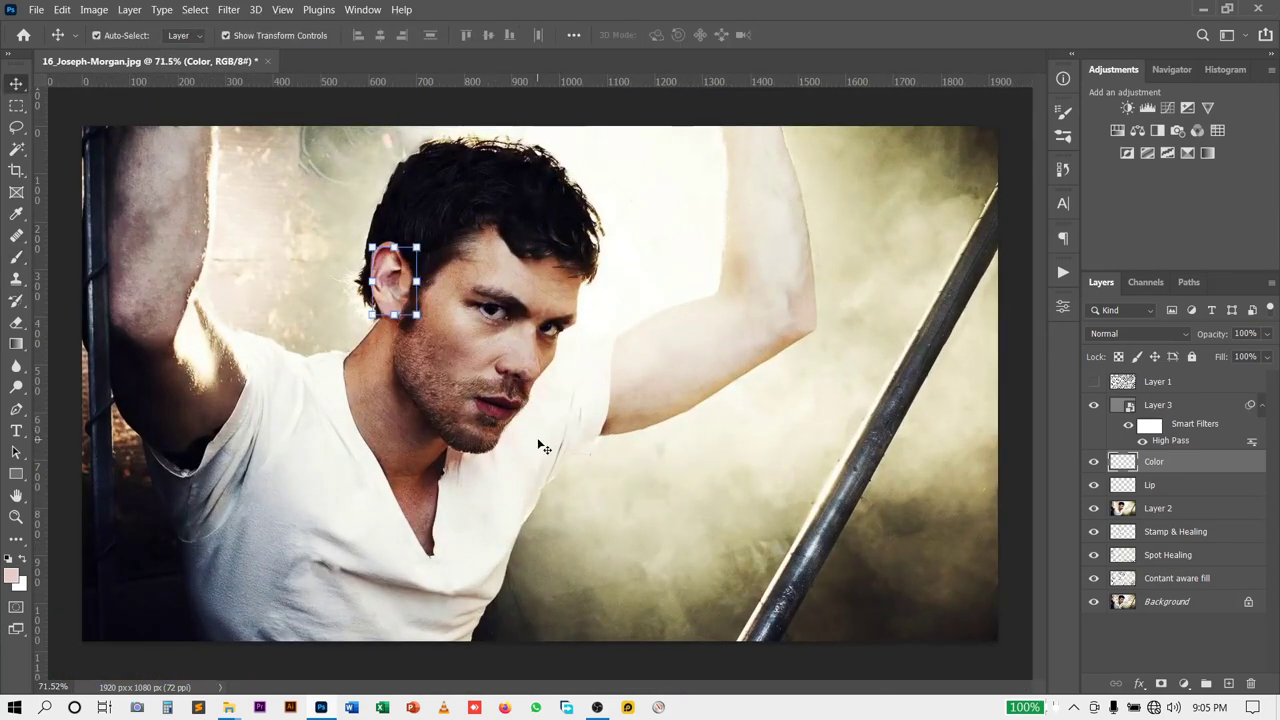
scroll(590, 470, down, 2)
click(917, 447)
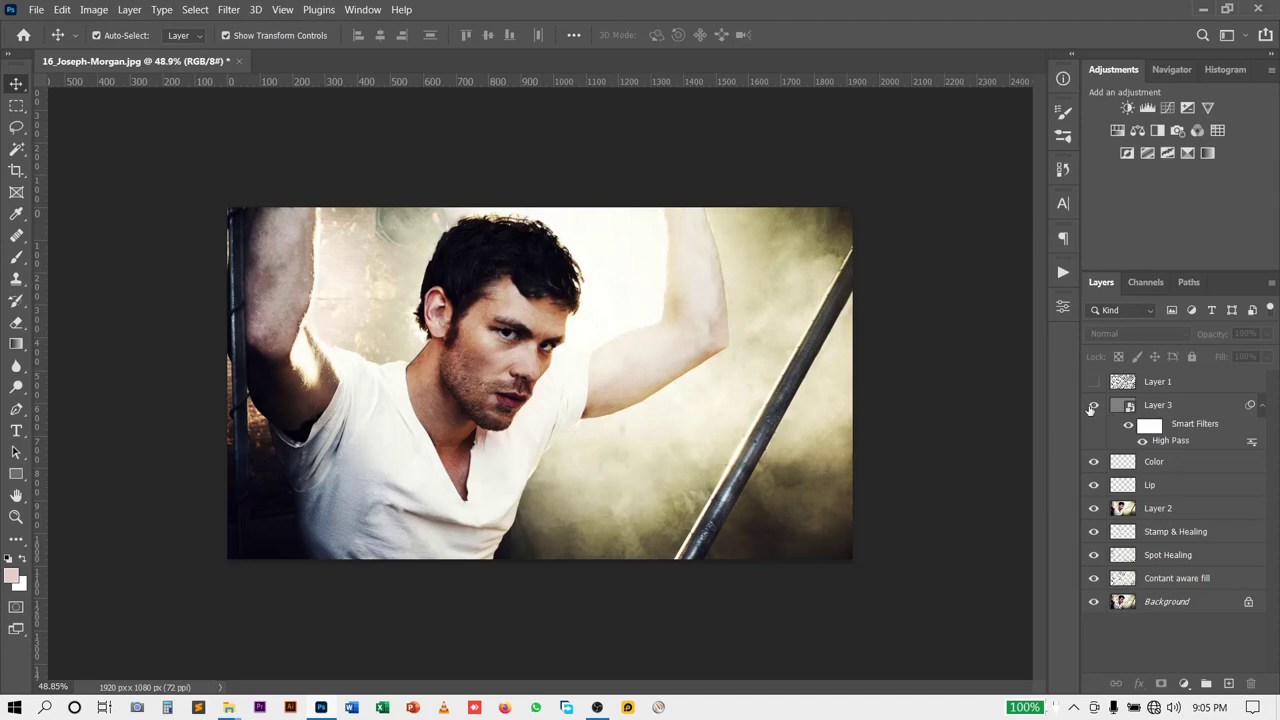
scroll(441, 453, up, 3)
scroll(436, 446, up, 1)
scroll(432, 440, up, 1)
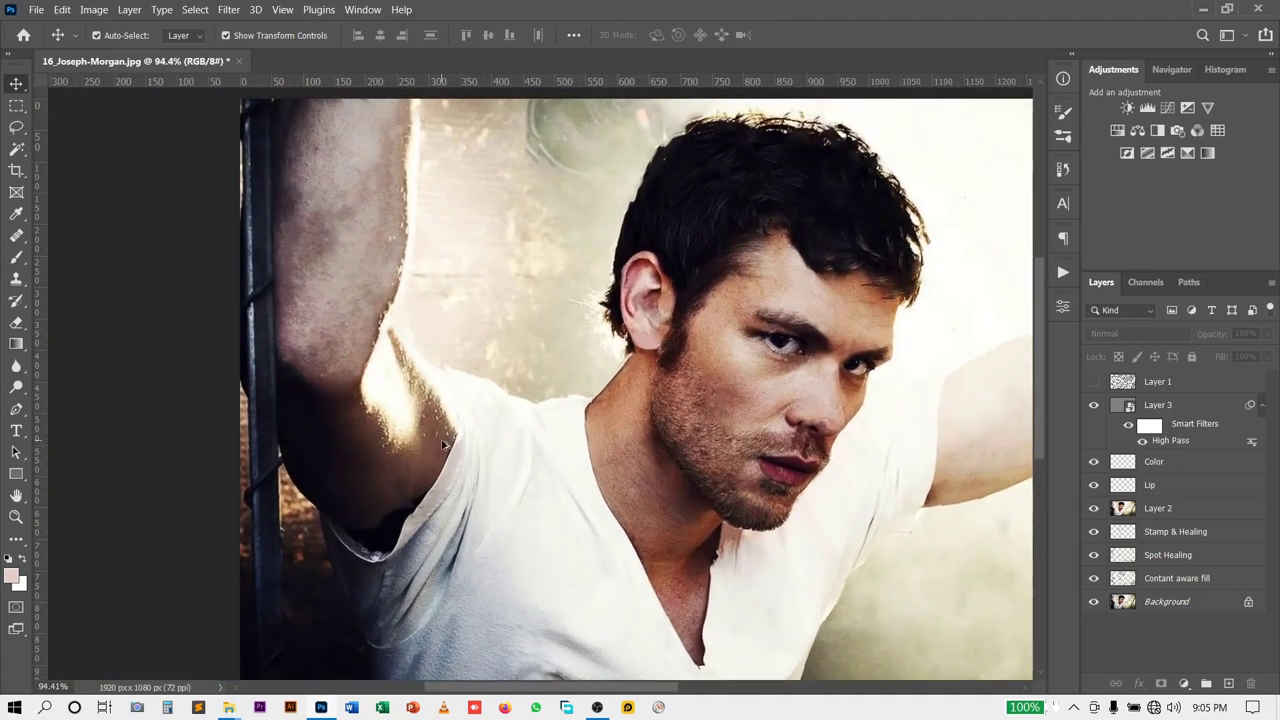
scroll(426, 433, up, 2)
scroll(530, 428, down, 2)
scroll(560, 435, down, 2)
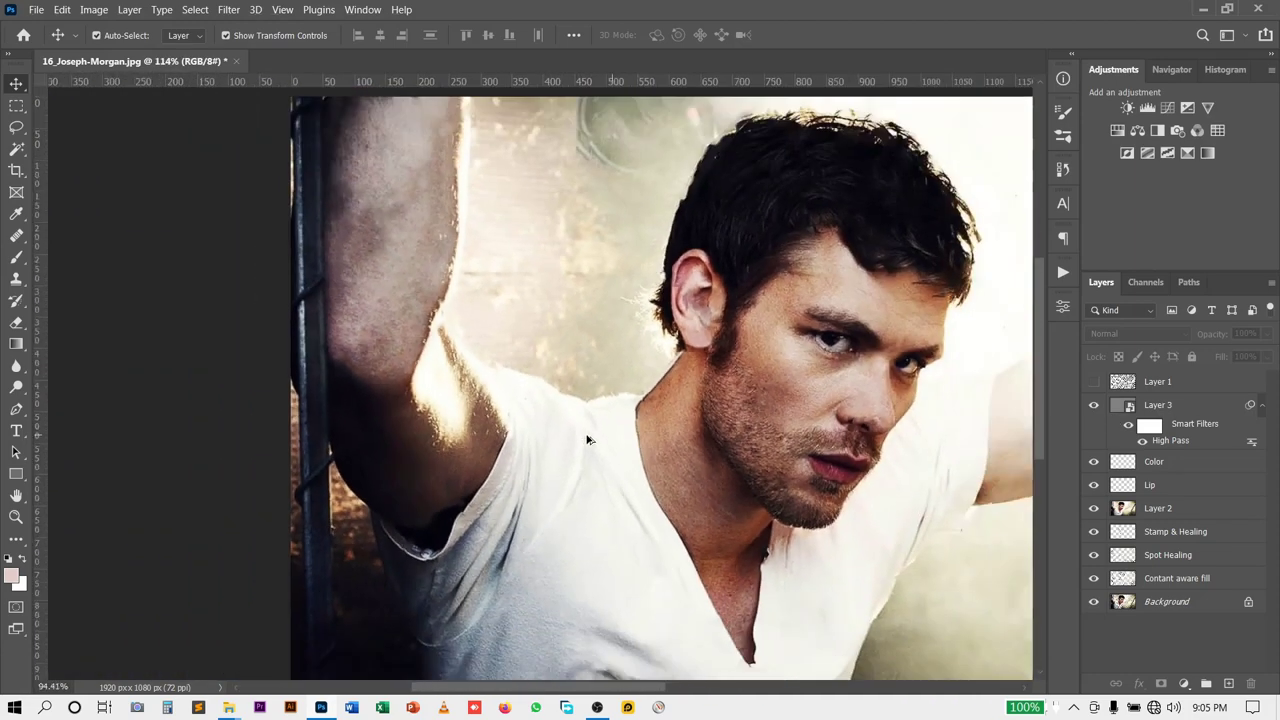
scroll(594, 443, down, 2)
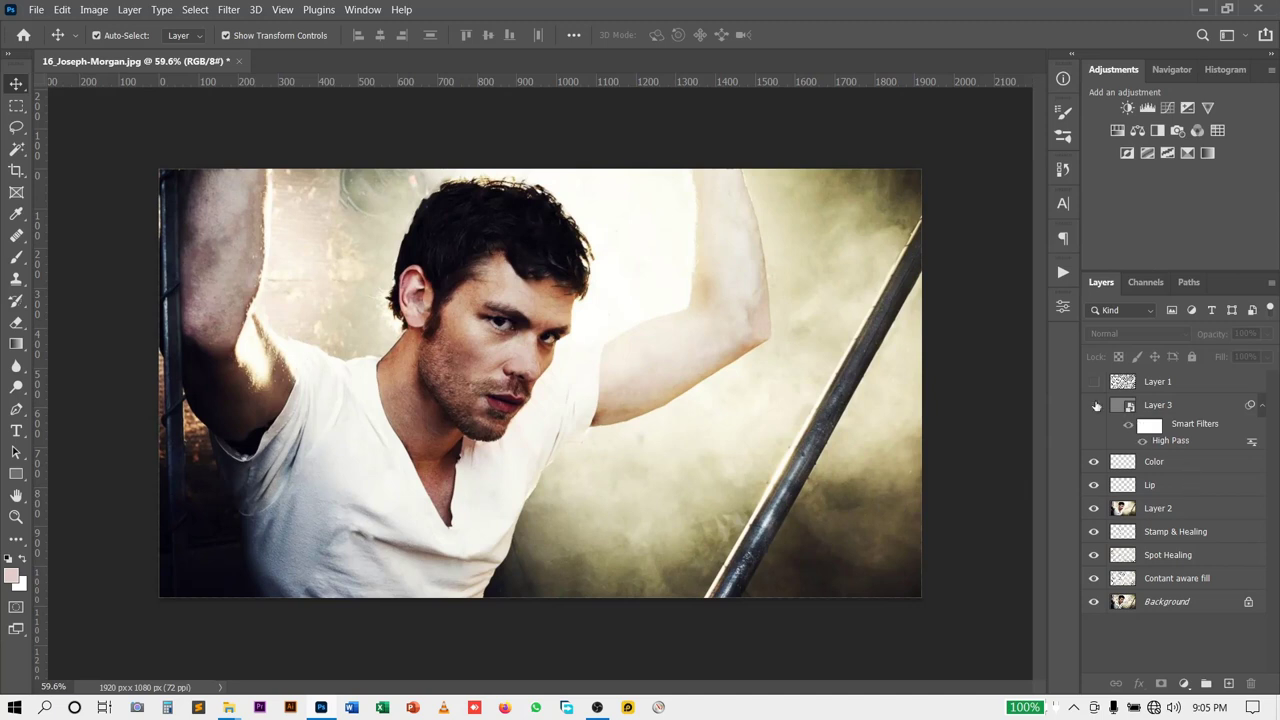
Step: Select top Layer 3 and stamp all visible layers into a new merged Layer 4
click(1183, 405)
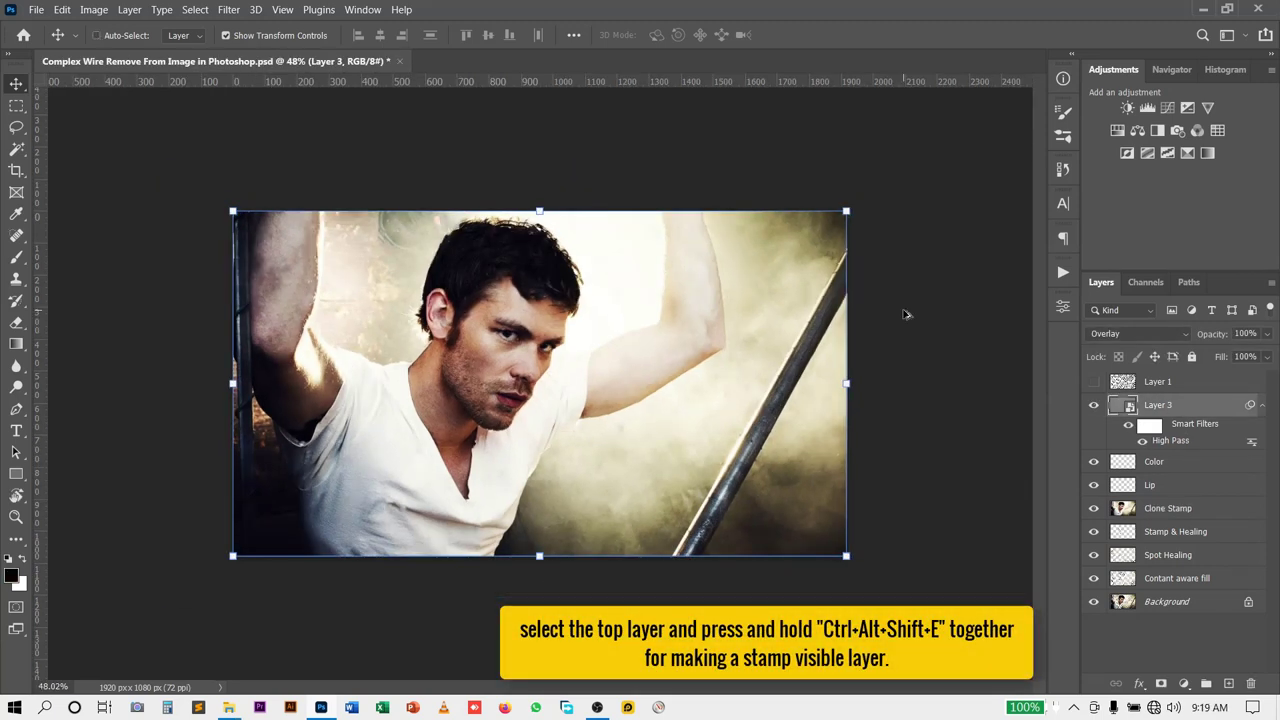
key(ctrl+alt+shift+e)
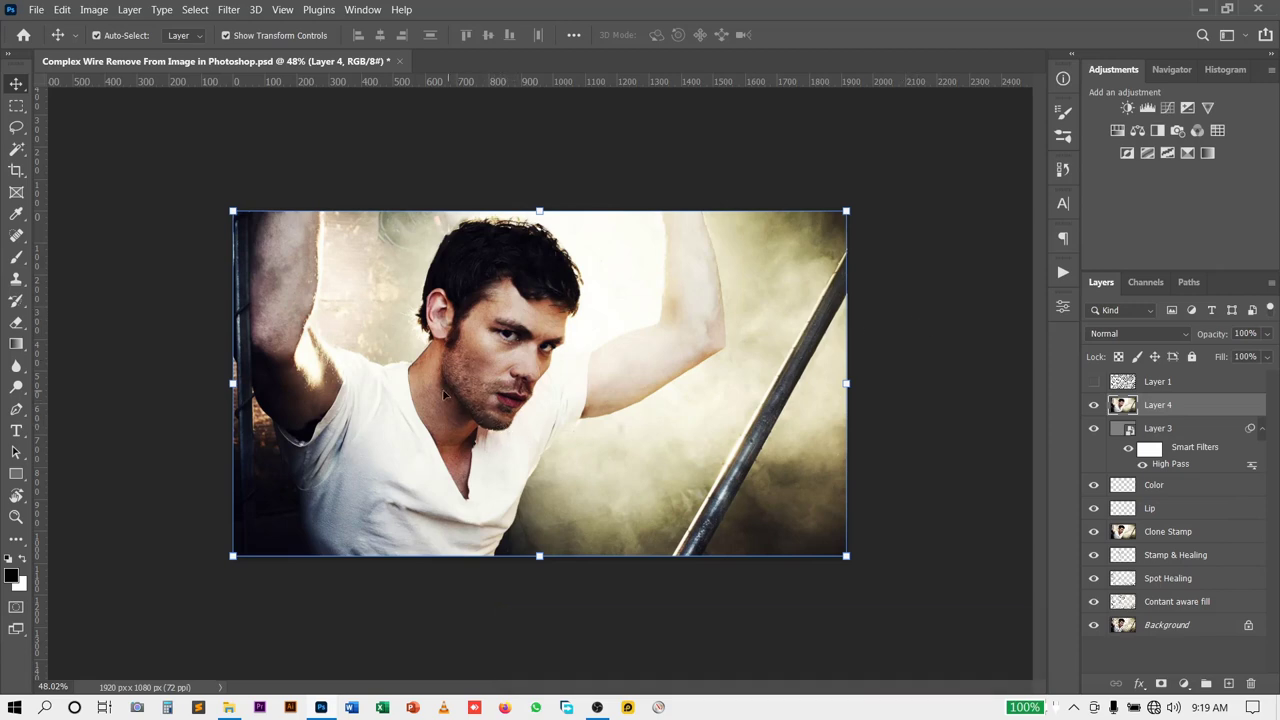
scroll(443, 394, up, 1)
scroll(423, 394, up, 1)
scroll(603, 368, up, 1)
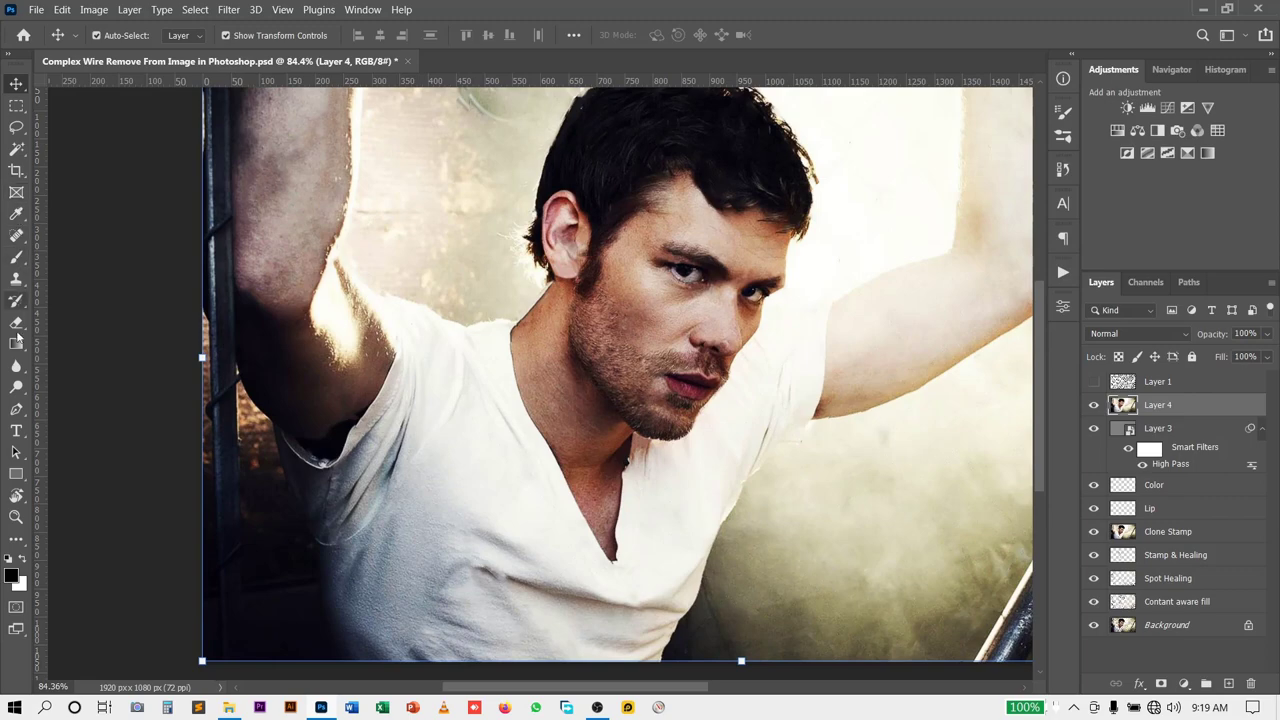
Step: Trace a closed Pen path around the man's hair, raised arms, shoulders and shirt
click(16, 408)
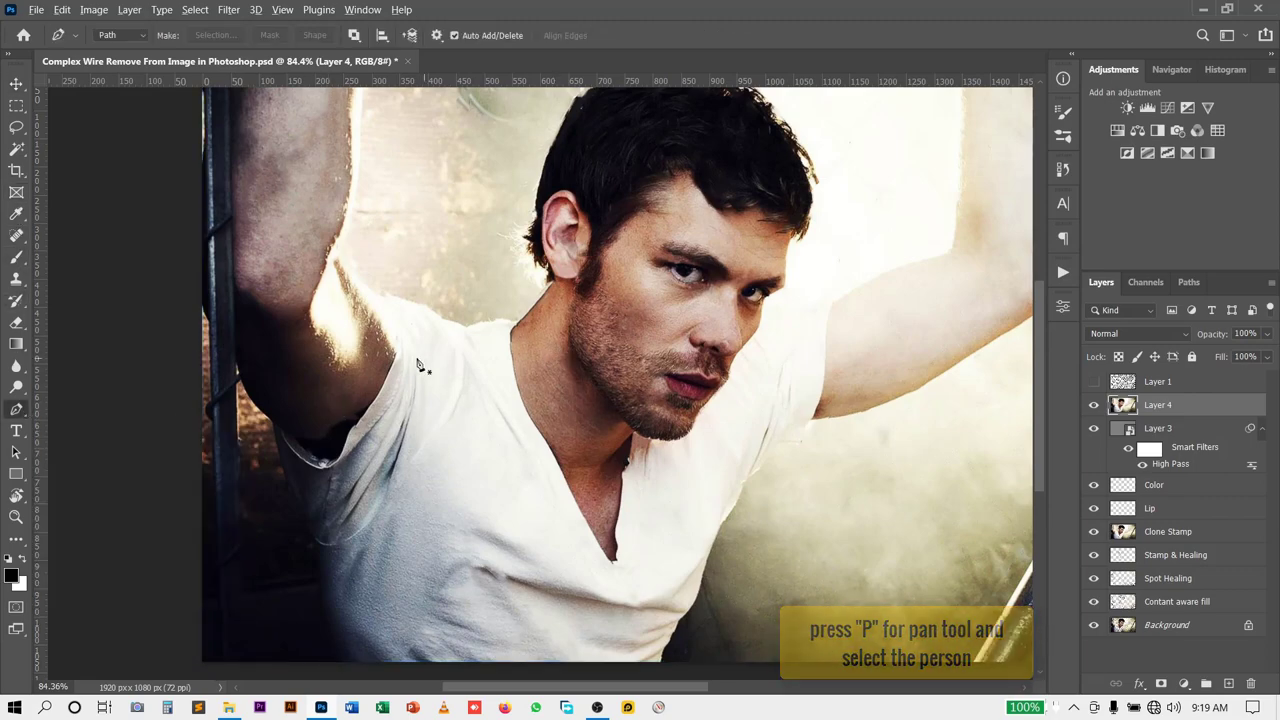
scroll(429, 357, up, 2)
scroll(400, 350, up, 1)
click(380, 217)
drag(392, 348, 461, 326)
drag(588, 210, 556, 330)
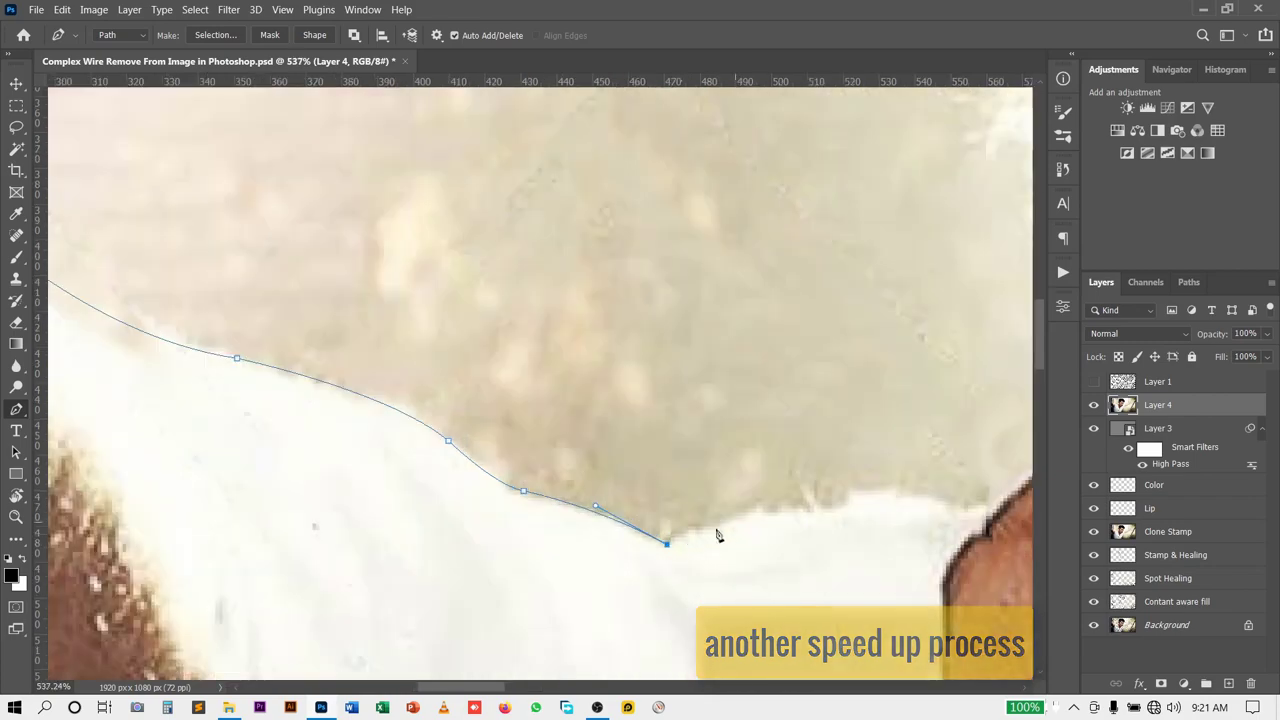
drag(677, 538, 696, 527)
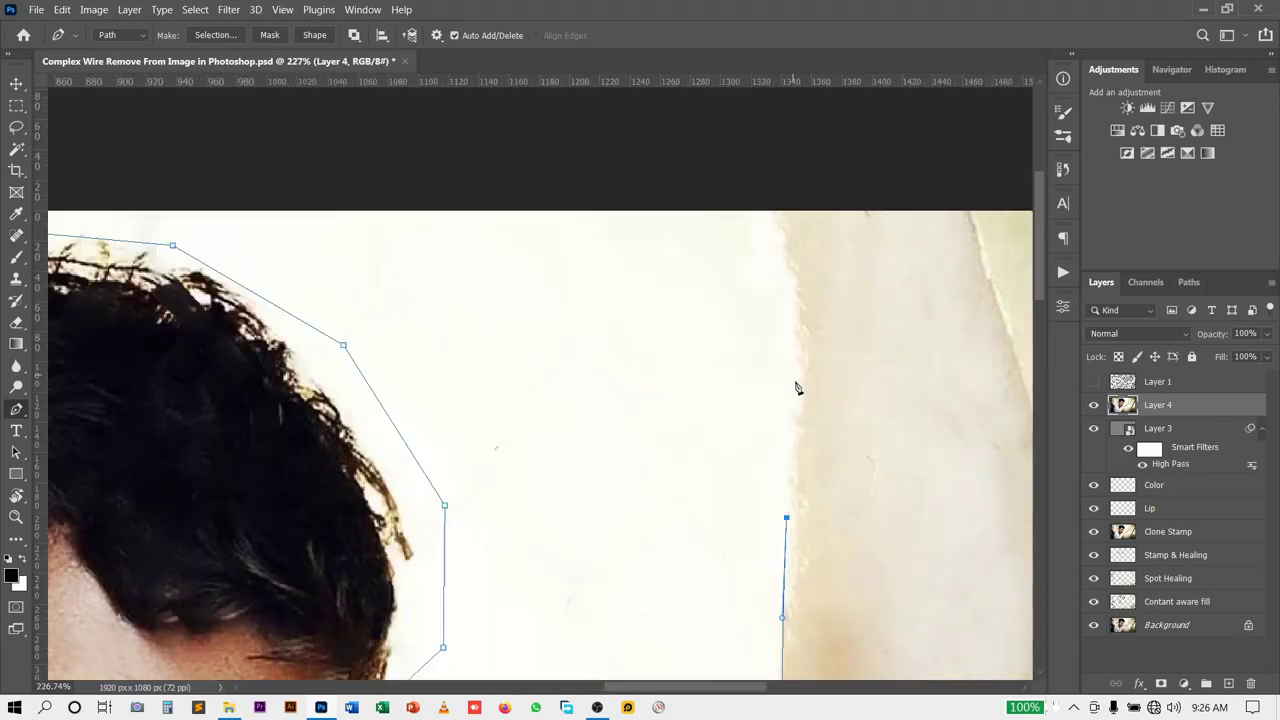
scroll(657, 455, up, 2)
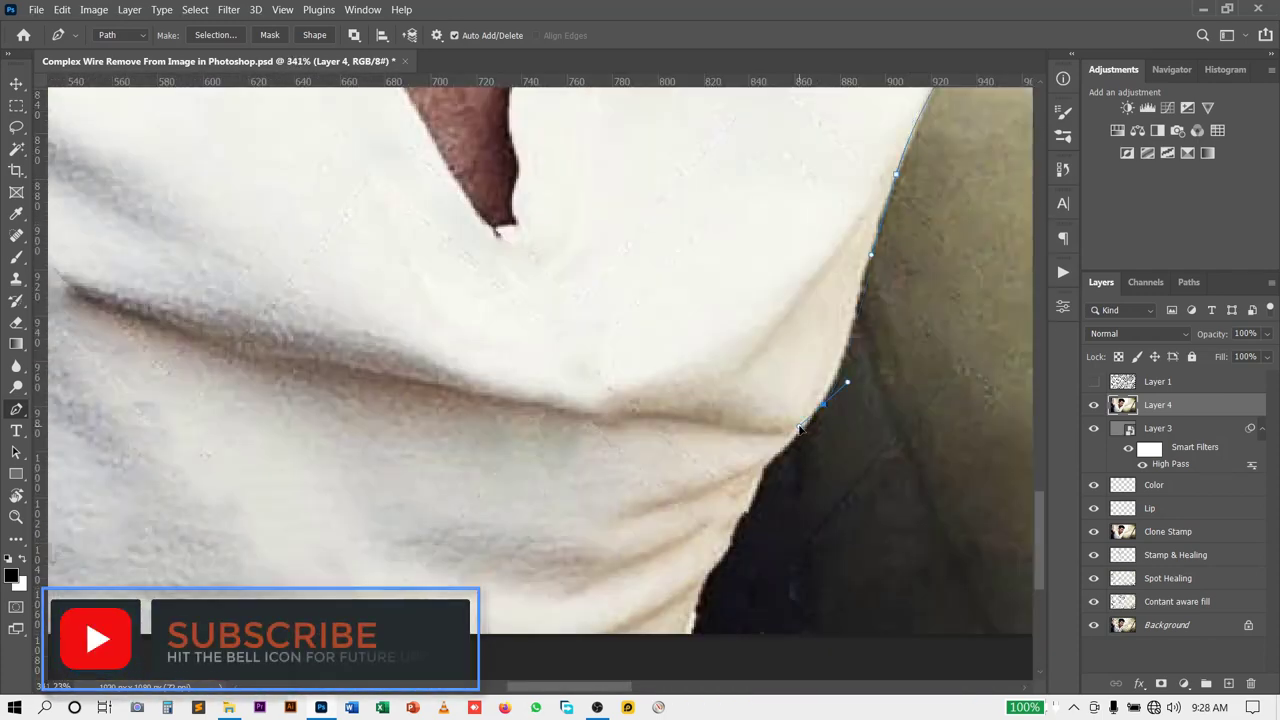
scroll(853, 388, up, 2)
scroll(871, 281, up, 1)
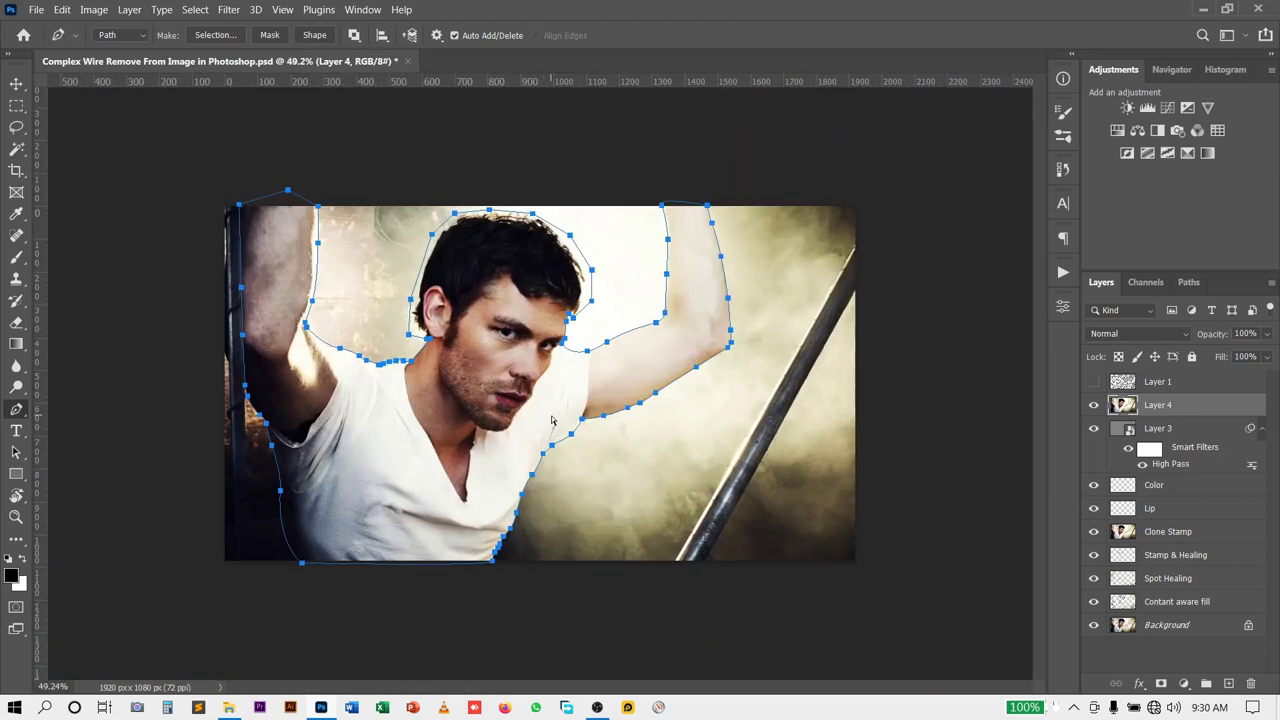
Step: Copy the path-selected person onto new Layer 5 and convert Layer 4 to a smart object
key(ctrl+Return)
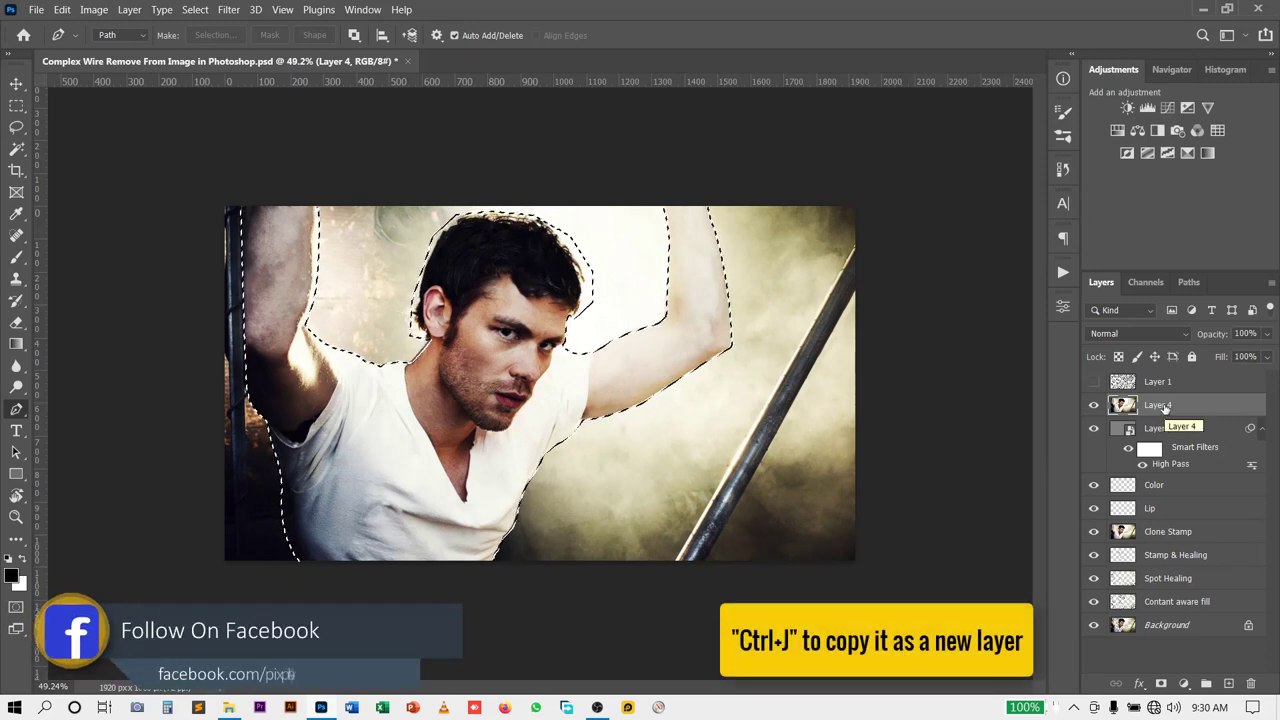
key(ctrl+j)
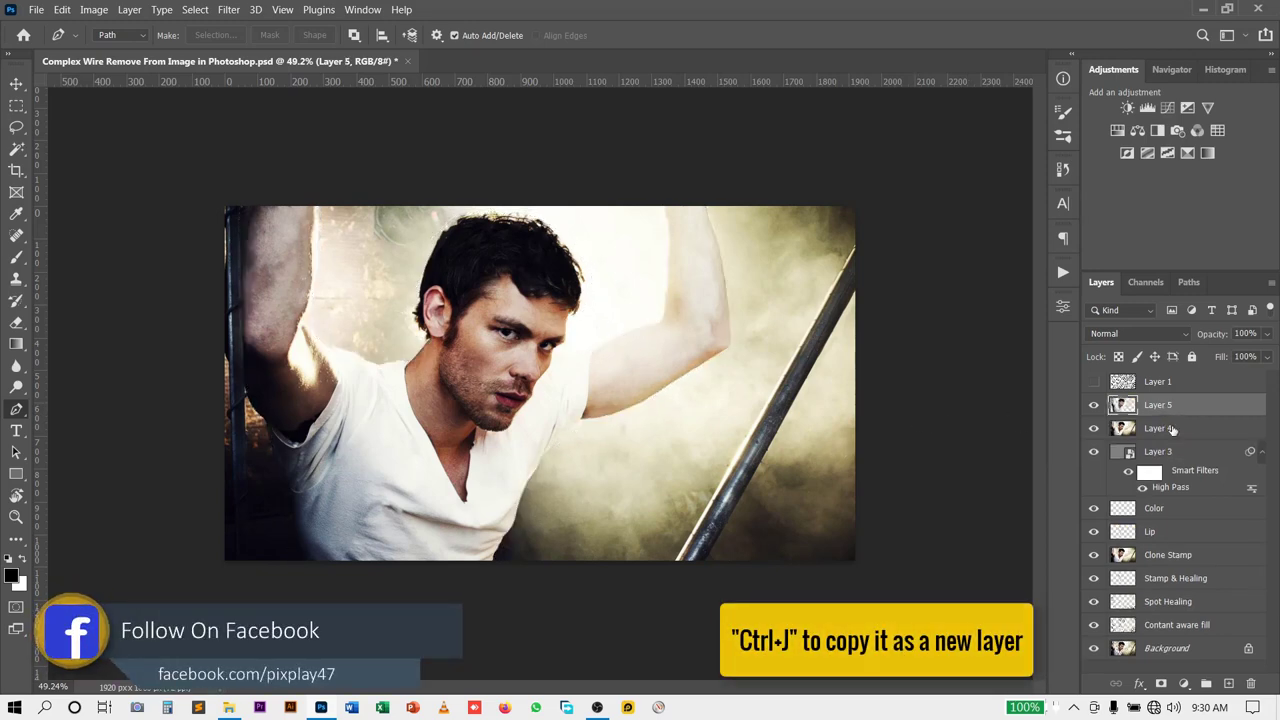
click(1171, 430)
right_click(1171, 430)
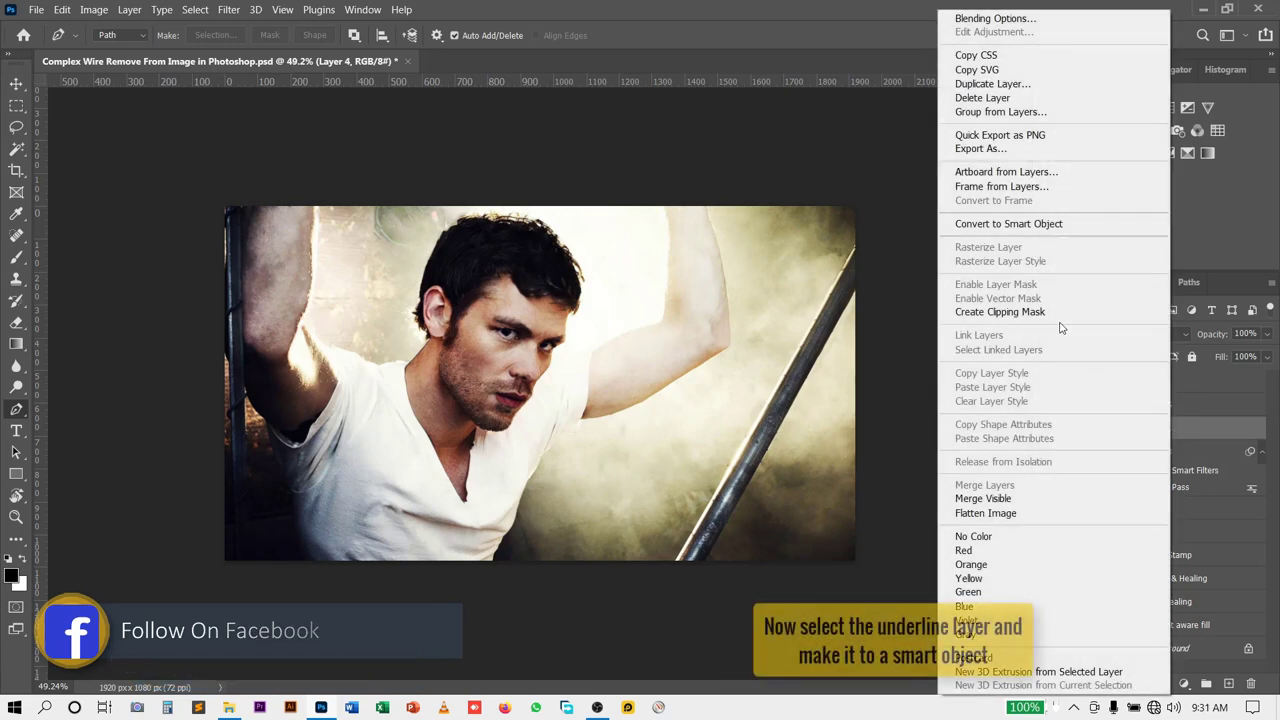
click(1032, 221)
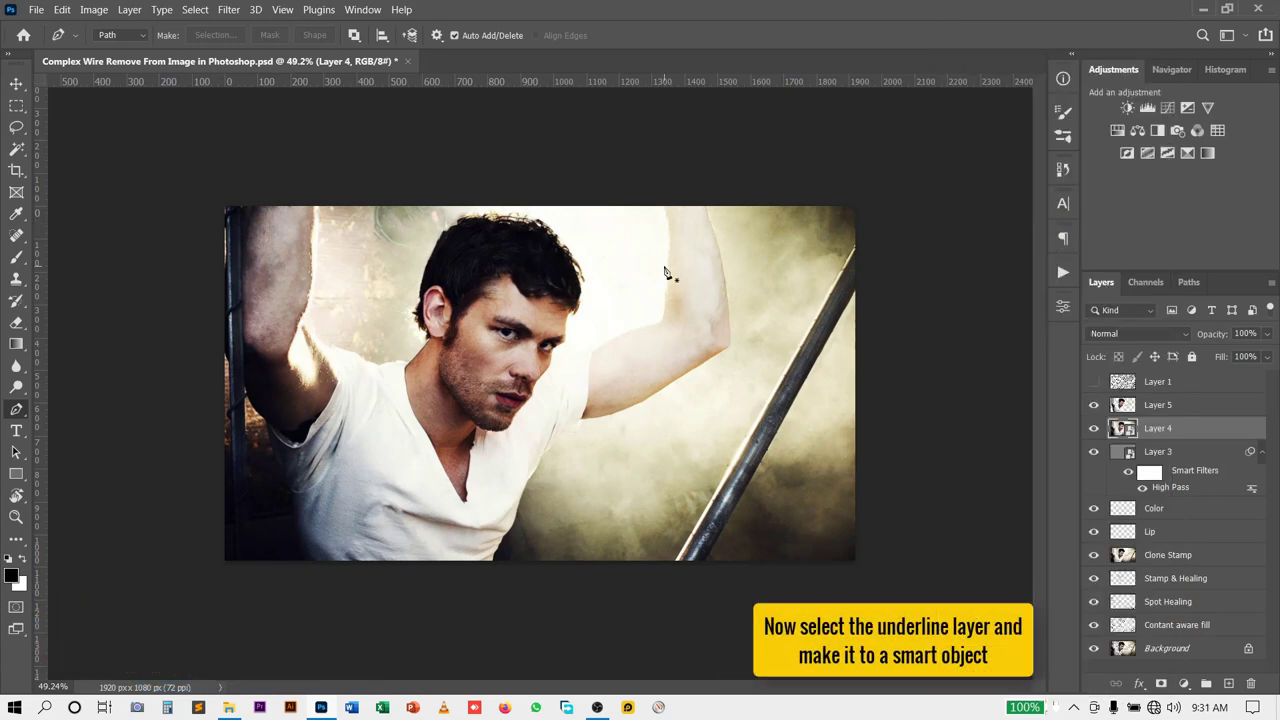
click(16, 84)
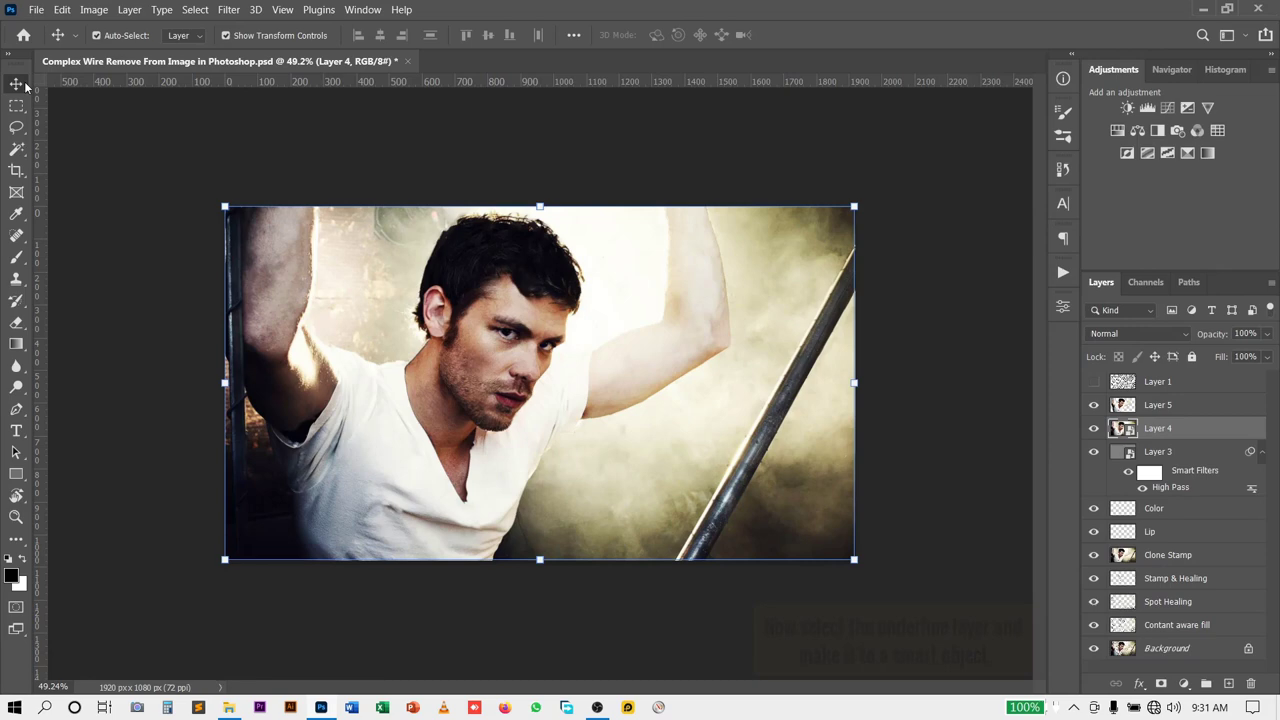
Step: Apply a Gaussian Blur with a 6.0-pixel radius to Layer 4
click(231, 10)
mouse_move(238, 209)
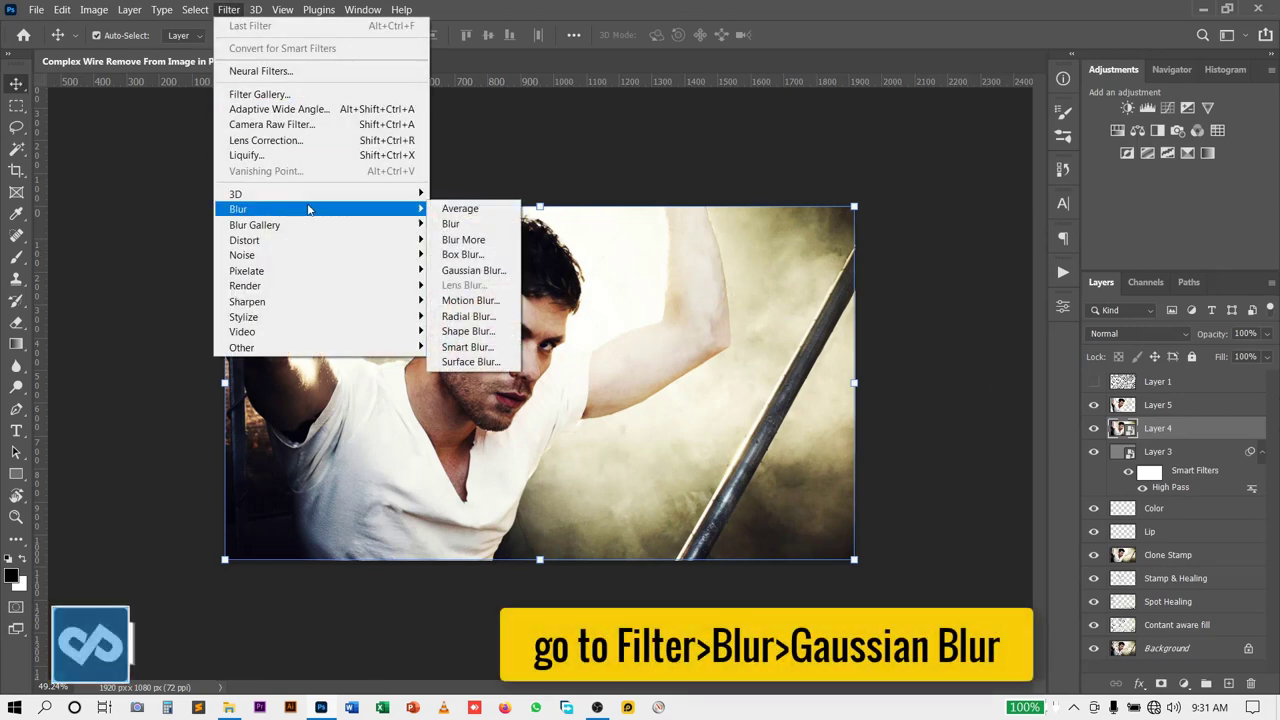
click(472, 270)
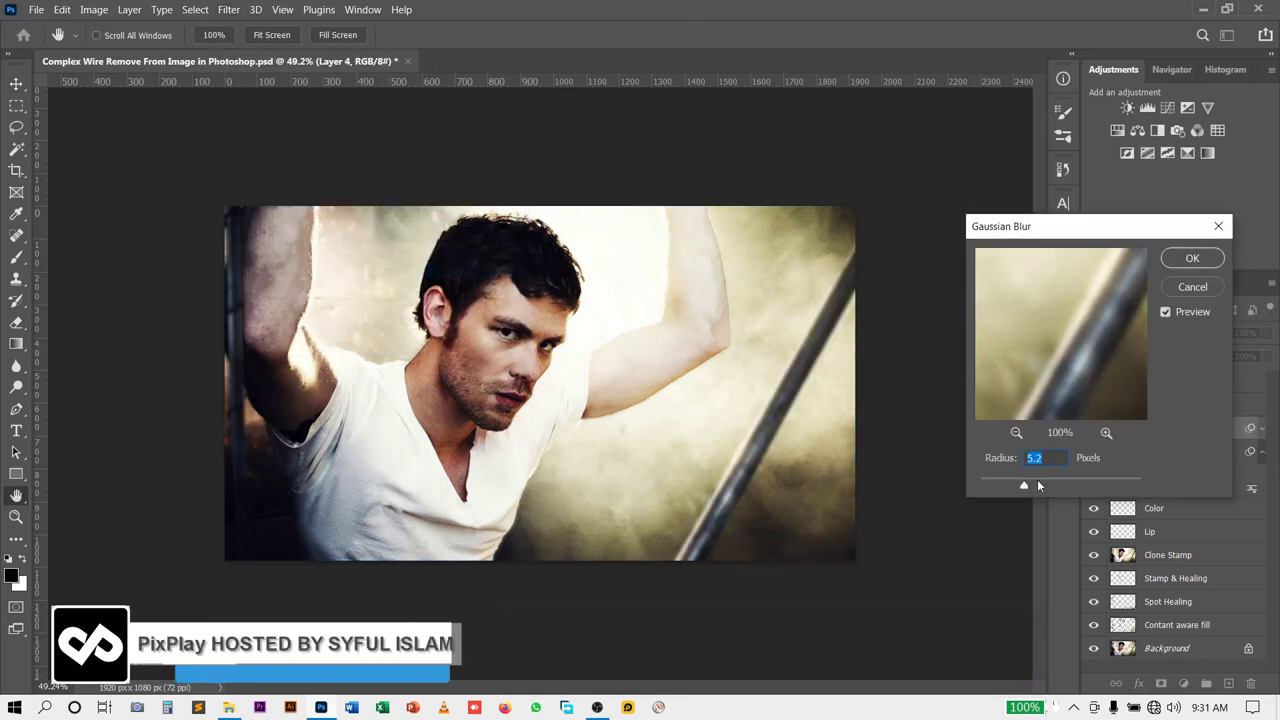
click(1037, 483)
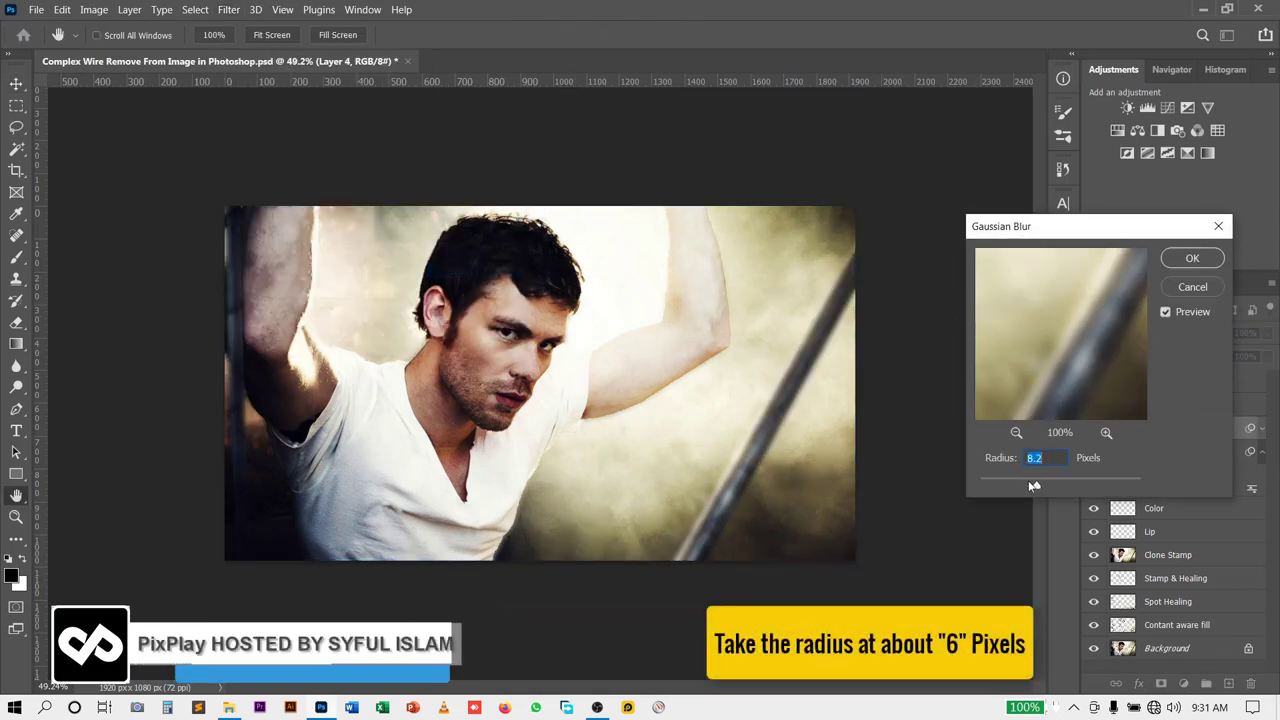
drag(1034, 485, 1028, 485)
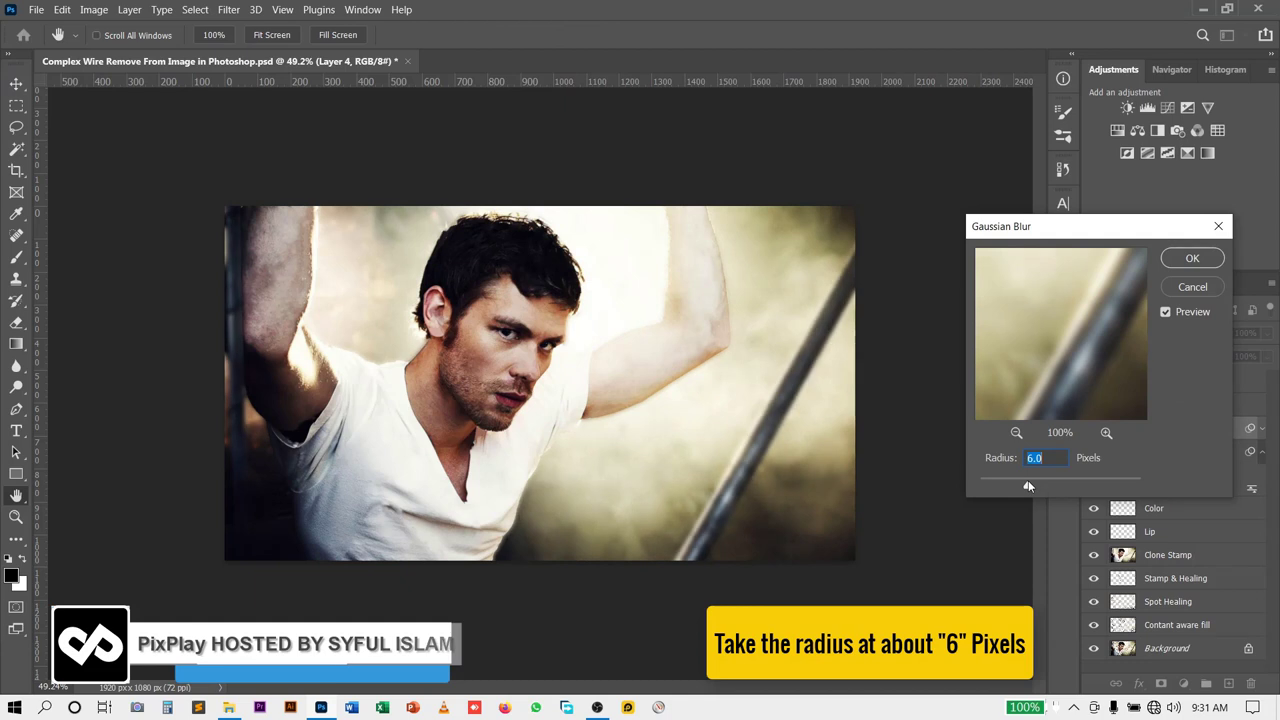
click(1181, 262)
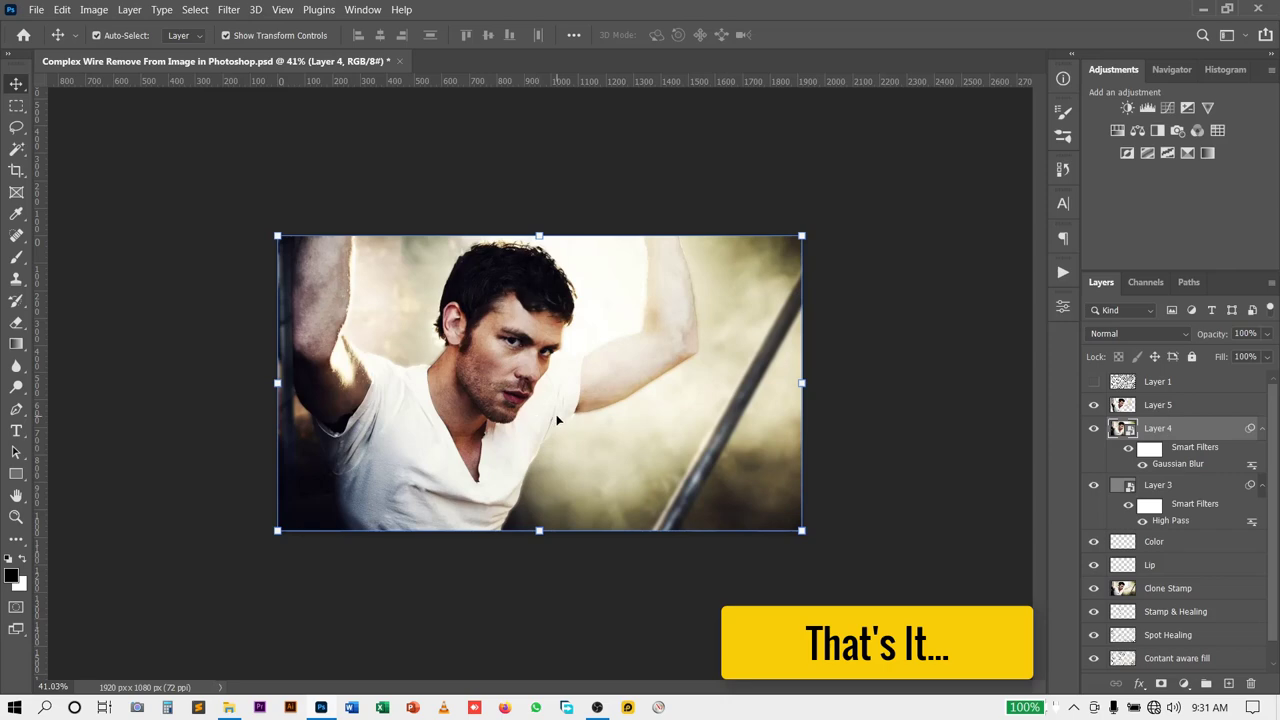